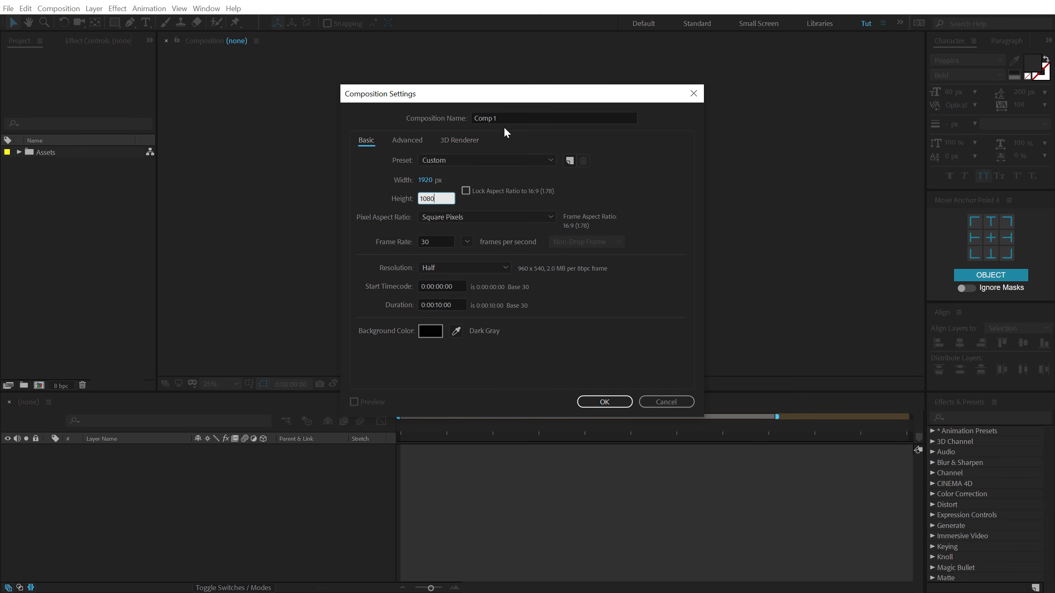
Create a 1920 × 1080 px composition named Final at 30 fps with a duration of 10 seconds.
{"action": "left_click_drag", "start_coordinate": [514, 118], "coordinate": [447, 112]}
{"action": "type", "text": "Final"}
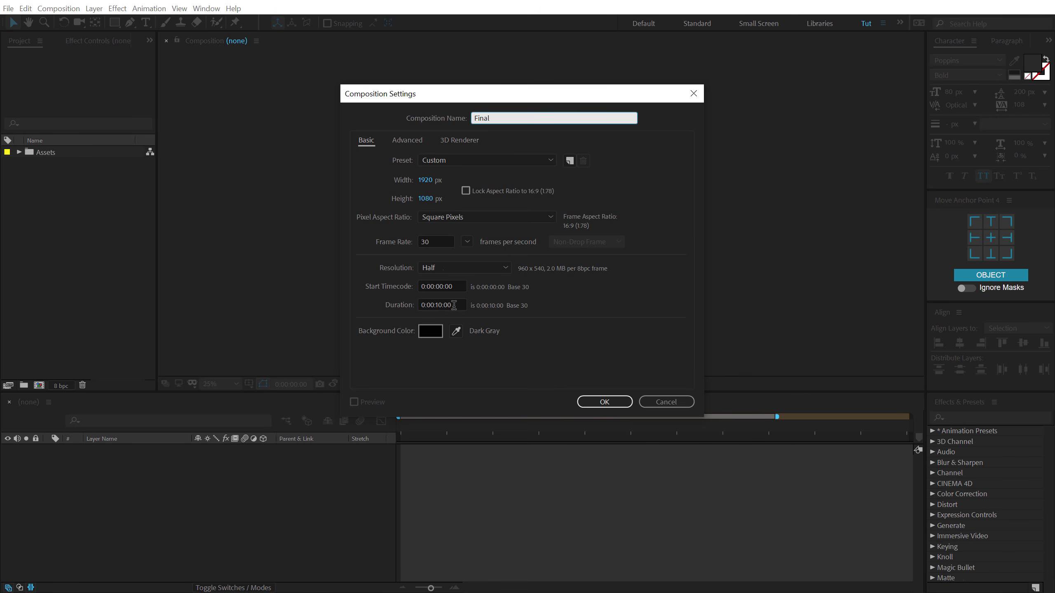
{"action": "left_click", "coordinate": [616, 405]}
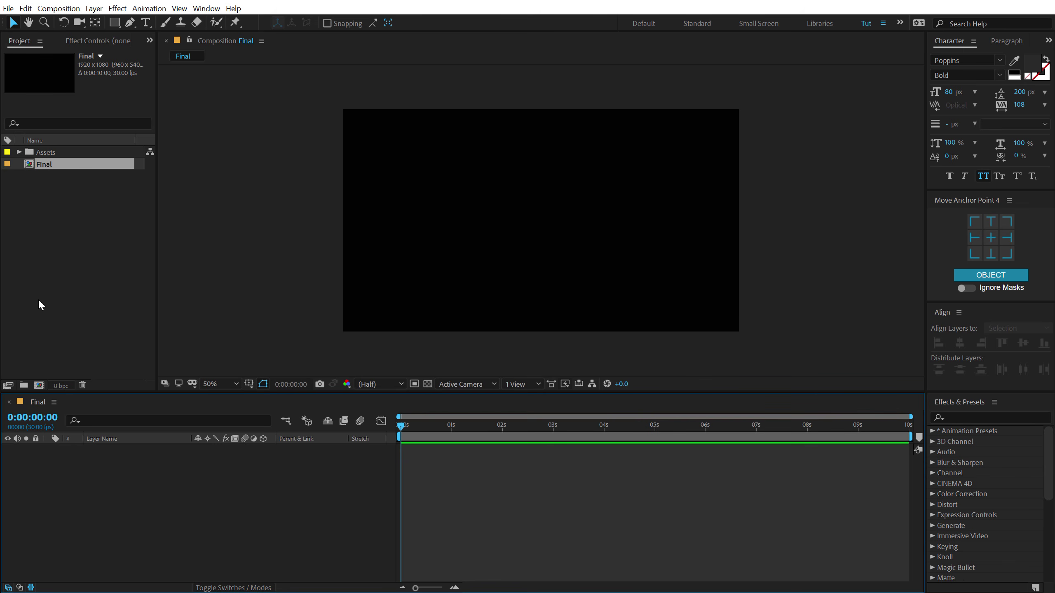
{"action": "left_click", "coordinate": [60, 266]}
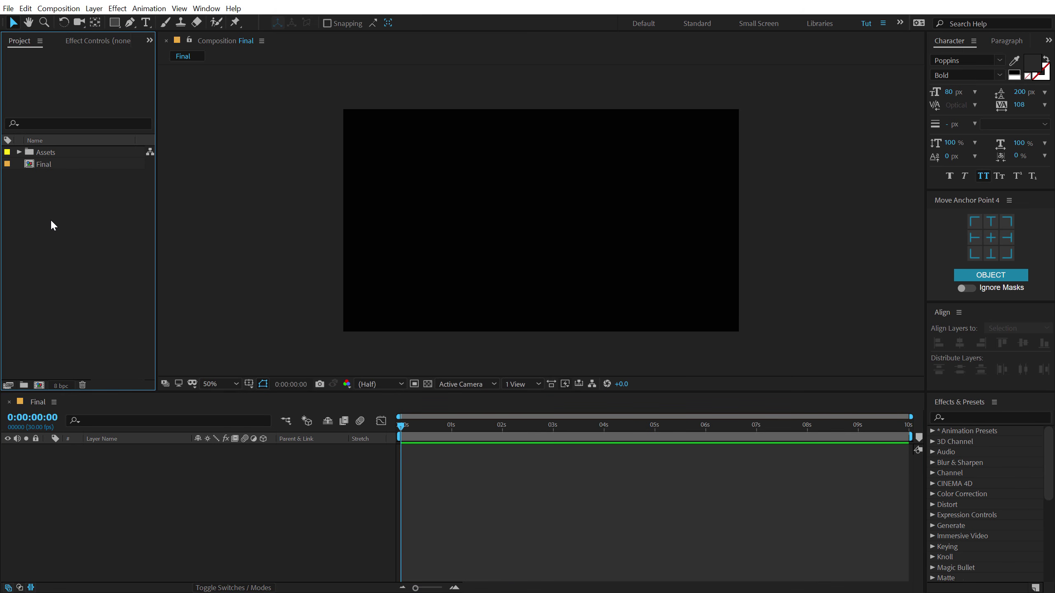
Expand the Assets folder and preview the Film-Reel.png footage.
{"action": "left_click", "coordinate": [18, 153]}
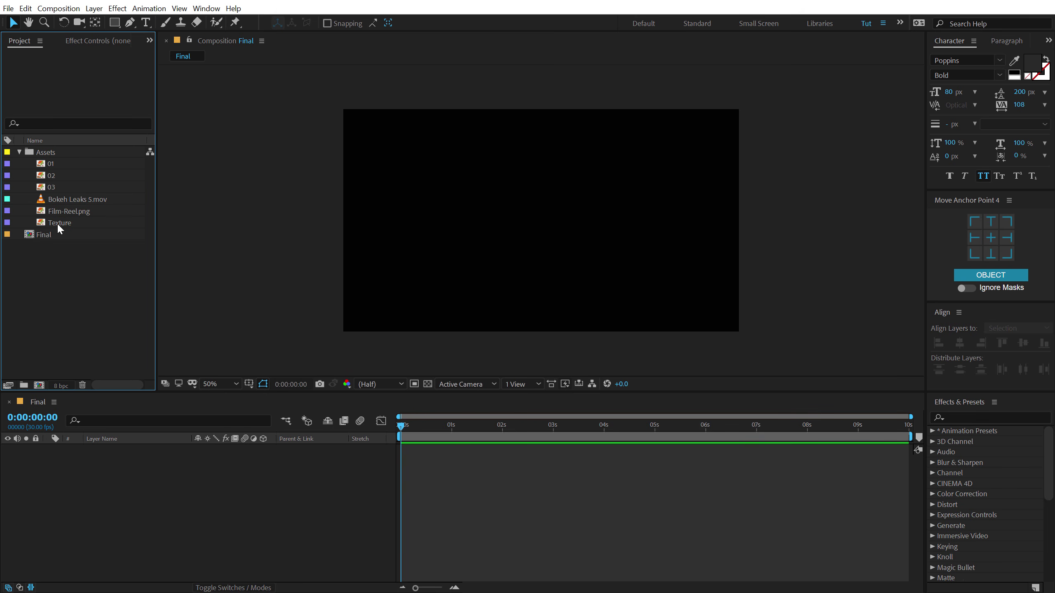
{"action": "double_click", "coordinate": [59, 212]}
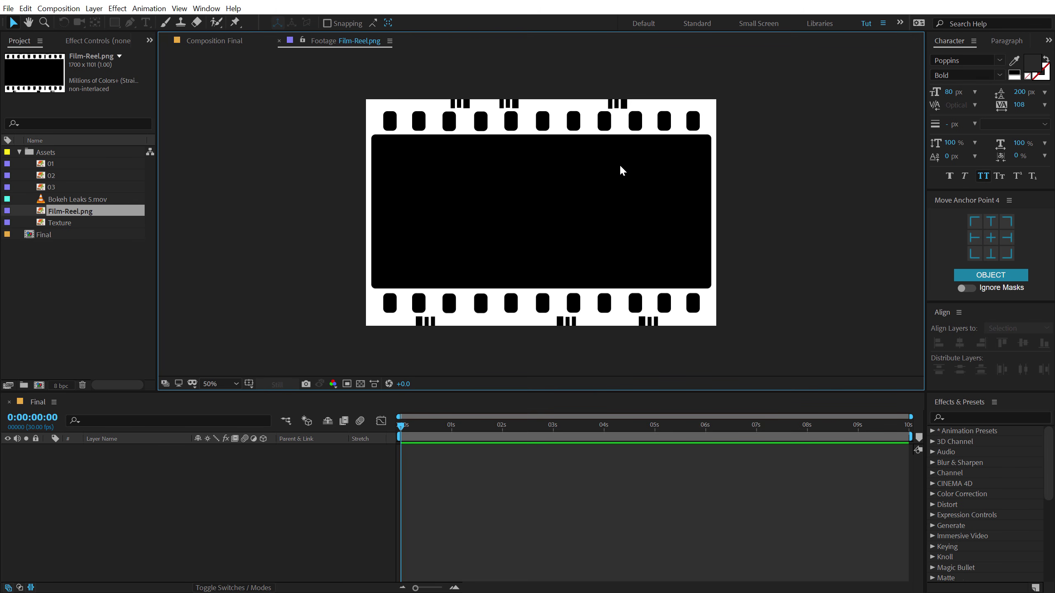
{"action": "left_click", "coordinate": [97, 285]}
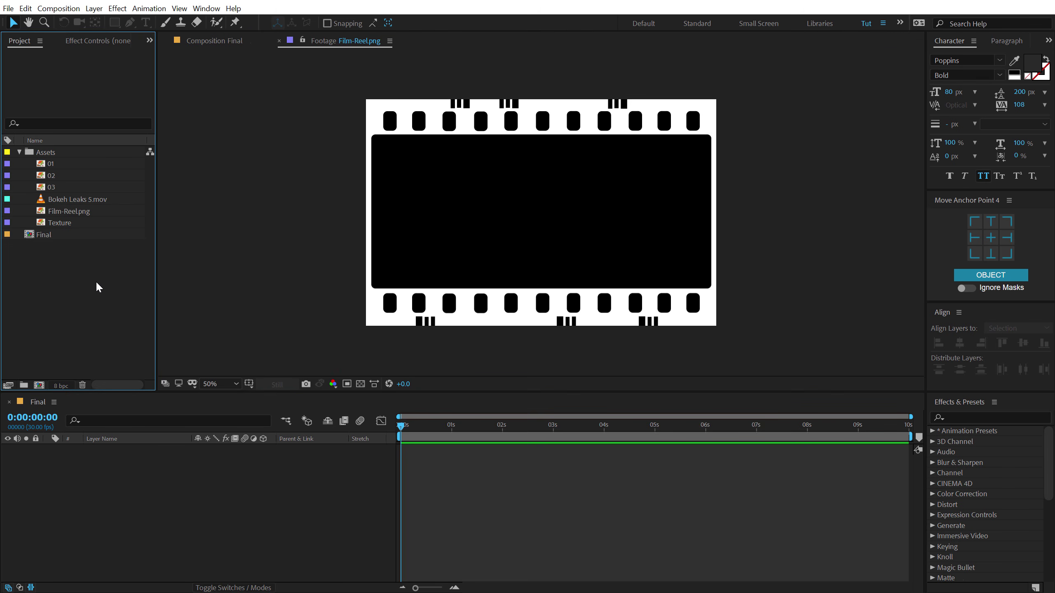
Create a new composition named Reel with a width of 5000 px and a height of 1080 px.
{"action": "left_click", "coordinate": [39, 385]}
{"action": "type", "text": "Reel"}
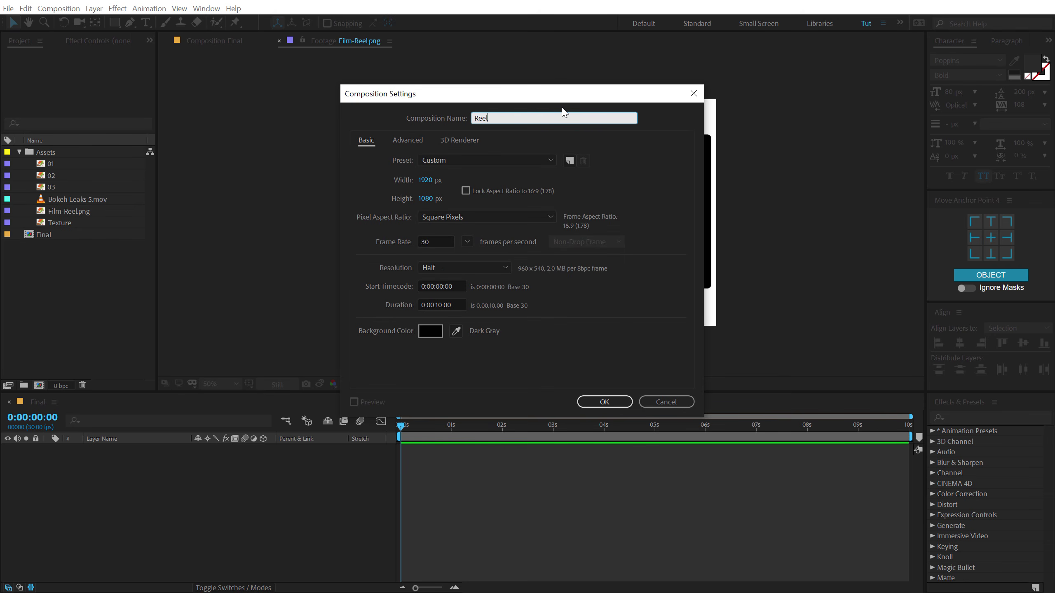
{"action": "left_click", "coordinate": [426, 180]}
{"action": "type", "text": "5000"}
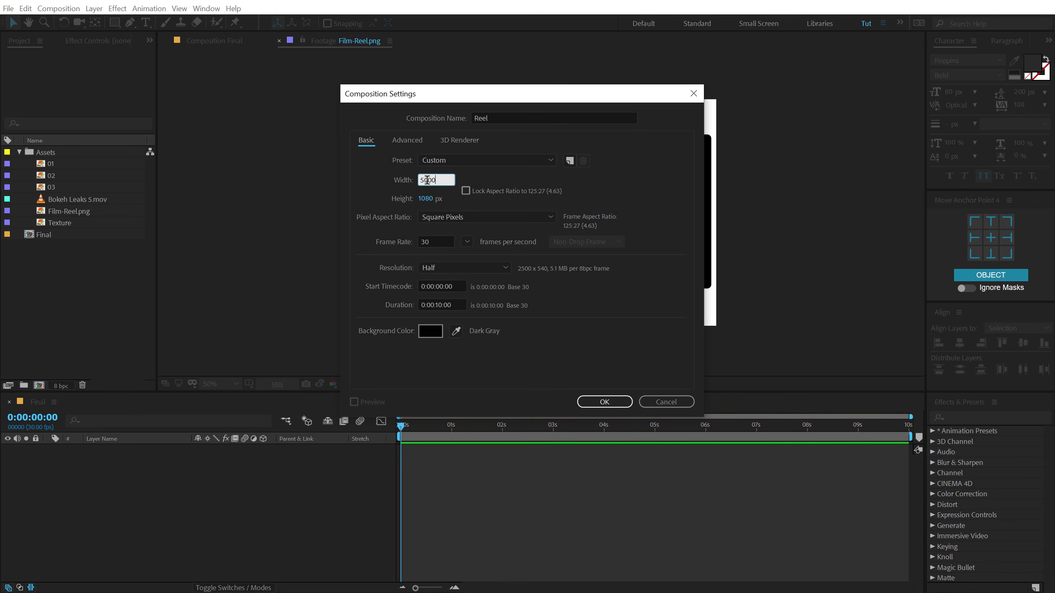
{"action": "left_click", "coordinate": [570, 298]}
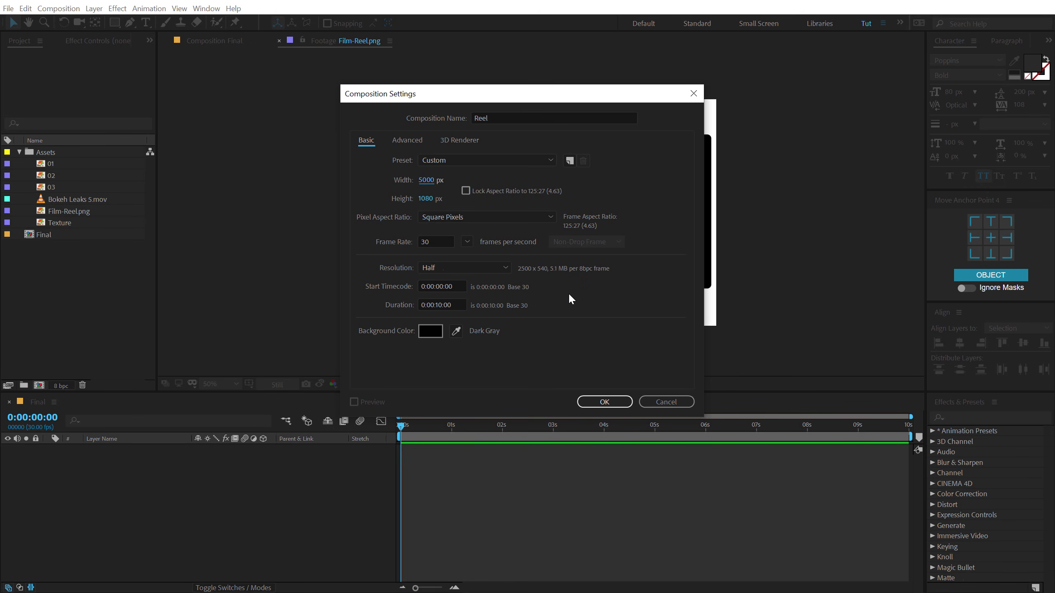
{"action": "left_click", "coordinate": [604, 401]}
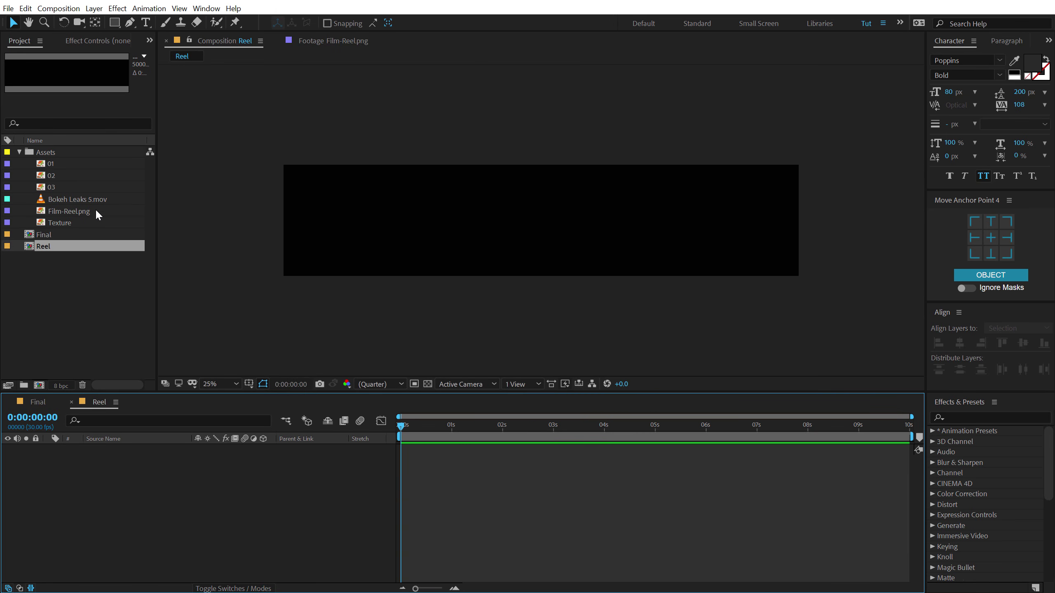
Add Film-Reel.png as a centred layer in the Reel composition.
{"action": "left_click_drag", "start_coordinate": [67, 209], "coordinate": [139, 489]}
{"action": "key", "text": "period"}
{"action": "key", "text": "period"}
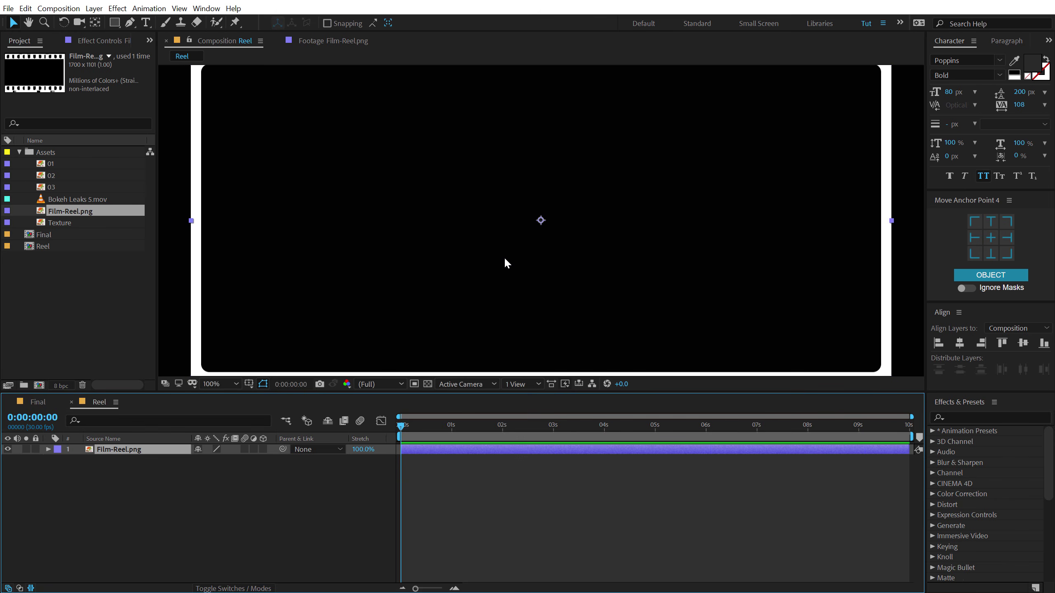
{"action": "key", "text": "comma"}
{"action": "key", "text": "comma"}
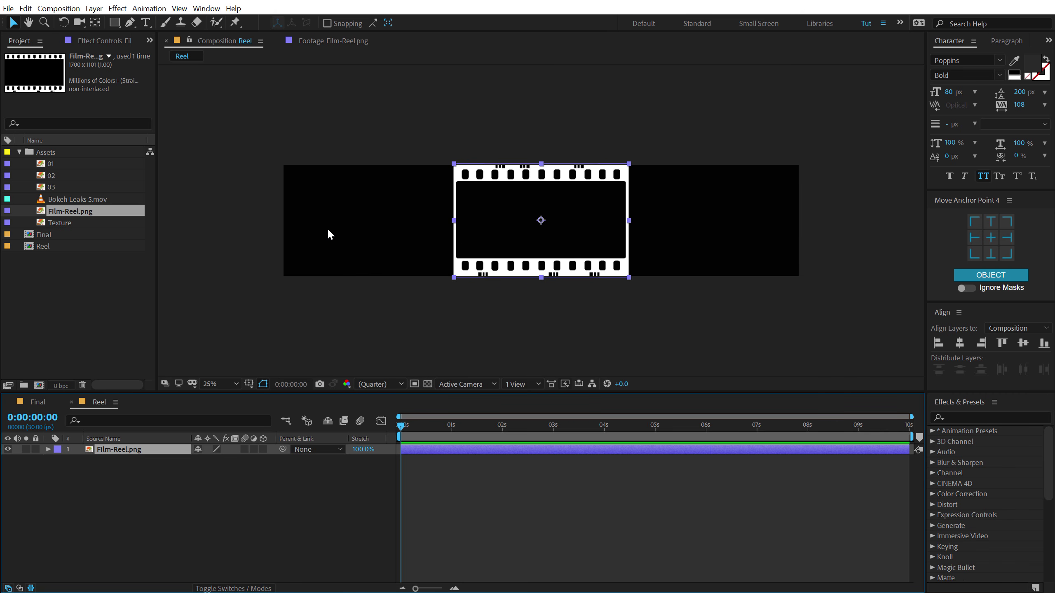
Find the CC RepeTile effect and apply it to the Film-Reel.png layer.
{"action": "left_click", "coordinate": [973, 417]}
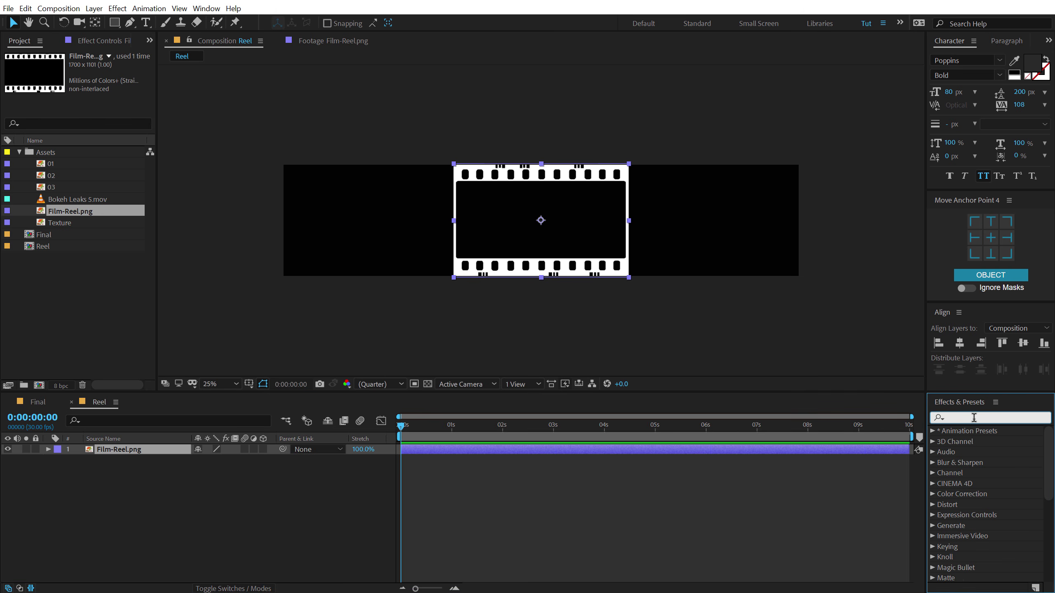
{"action": "type", "text": "cc re"}
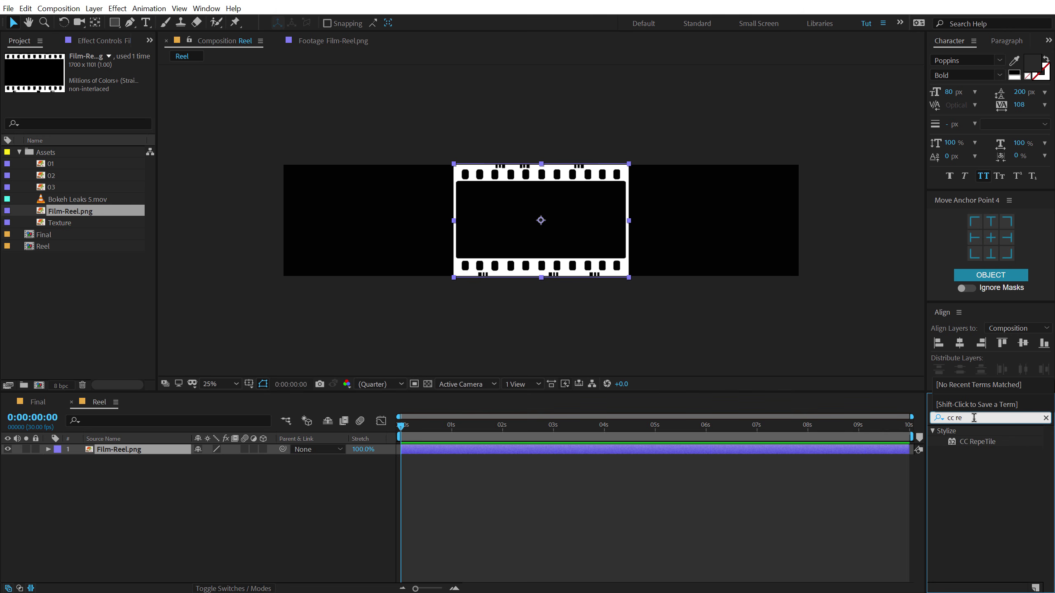
{"action": "left_click_drag", "start_coordinate": [974, 441], "coordinate": [90, 452]}
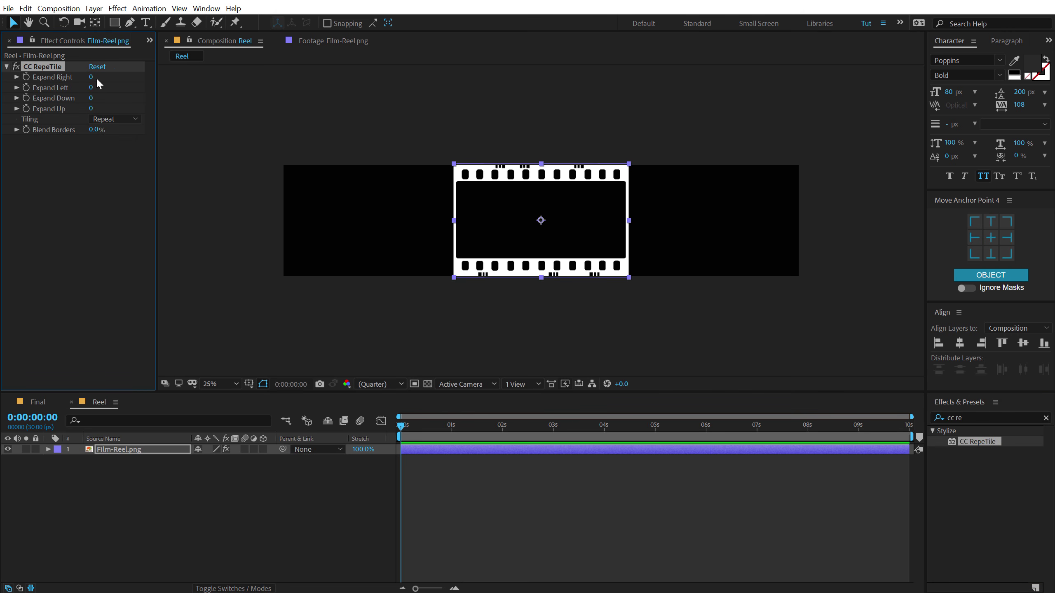
Set both Expand Right and Expand Left of CC RepeTile to 1700 on the film reel layer.
{"action": "left_click_drag", "start_coordinate": [95, 77], "coordinate": [272, 78]}
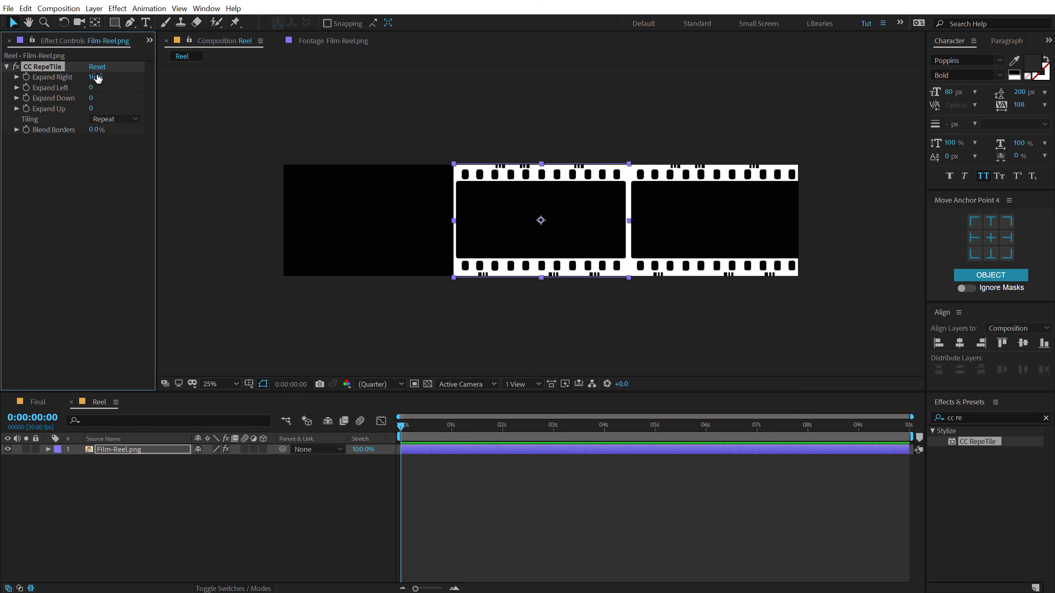
{"action": "left_click", "coordinate": [96, 77]}
{"action": "type", "text": "1700"}
{"action": "key", "text": "Return"}
{"action": "key", "text": "ctrl+c"}
{"action": "left_click", "coordinate": [90, 88]}
{"action": "key", "text": "ctrl+v"}
{"action": "key", "text": "Return"}
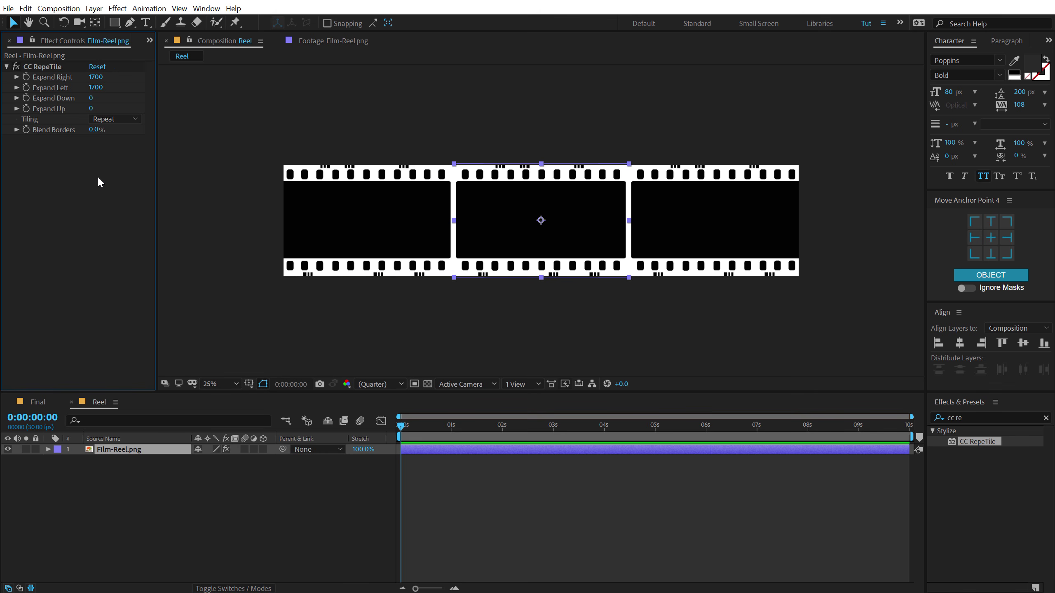
Create a new composition named M_01 with a width of 1920 px and a height of 1080 px.
{"action": "left_click", "coordinate": [149, 40]}
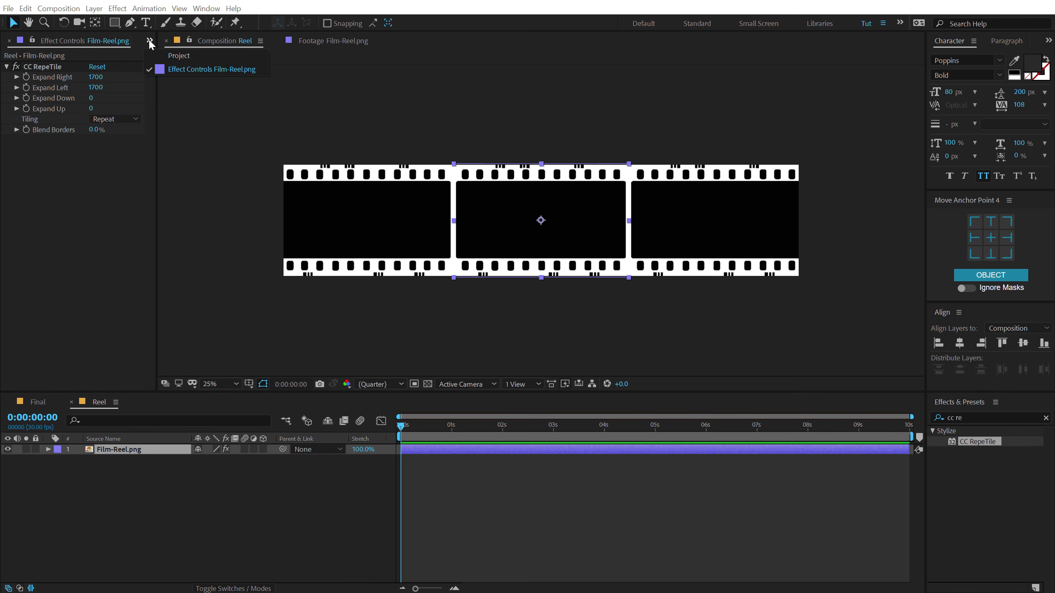
{"action": "left_click", "coordinate": [164, 54]}
{"action": "left_click", "coordinate": [52, 332]}
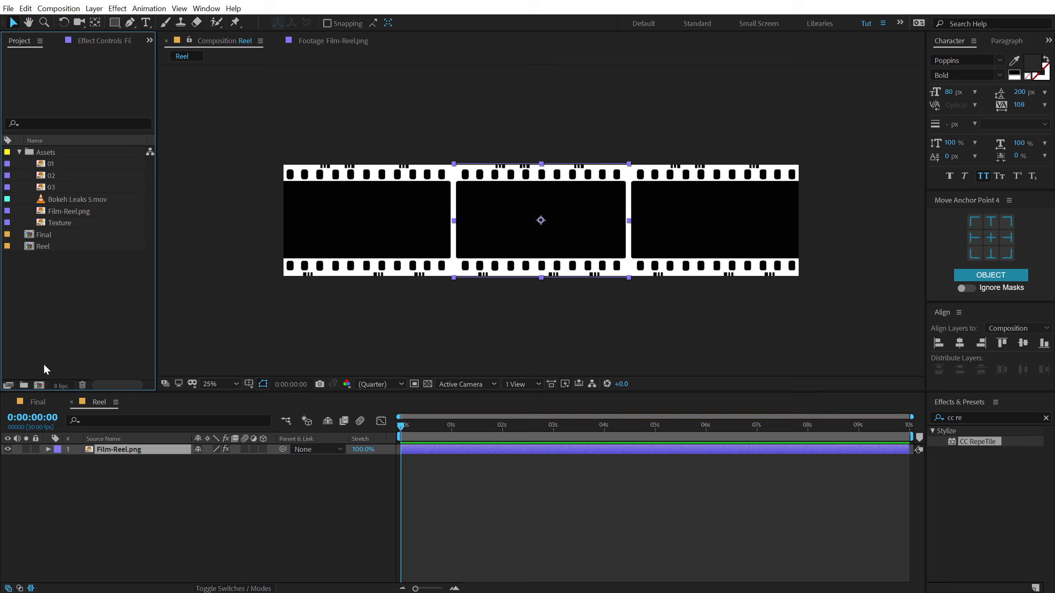
{"action": "left_click", "coordinate": [40, 386]}
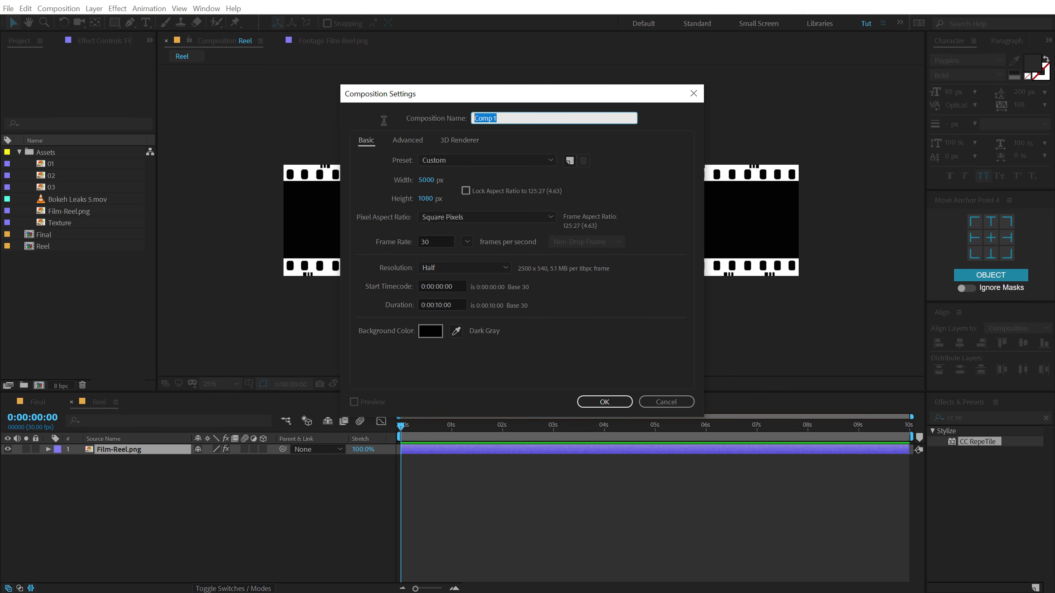
{"action": "type", "text": "M_01"}
{"action": "left_click", "coordinate": [426, 179]}
{"action": "type", "text": "1920"}
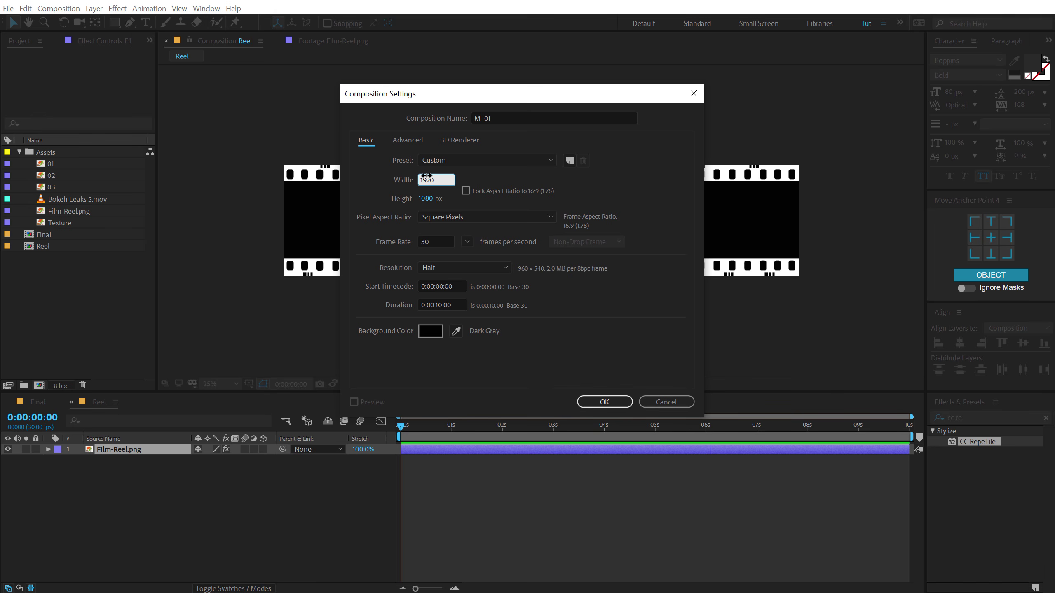
{"action": "left_click", "coordinate": [595, 400]}
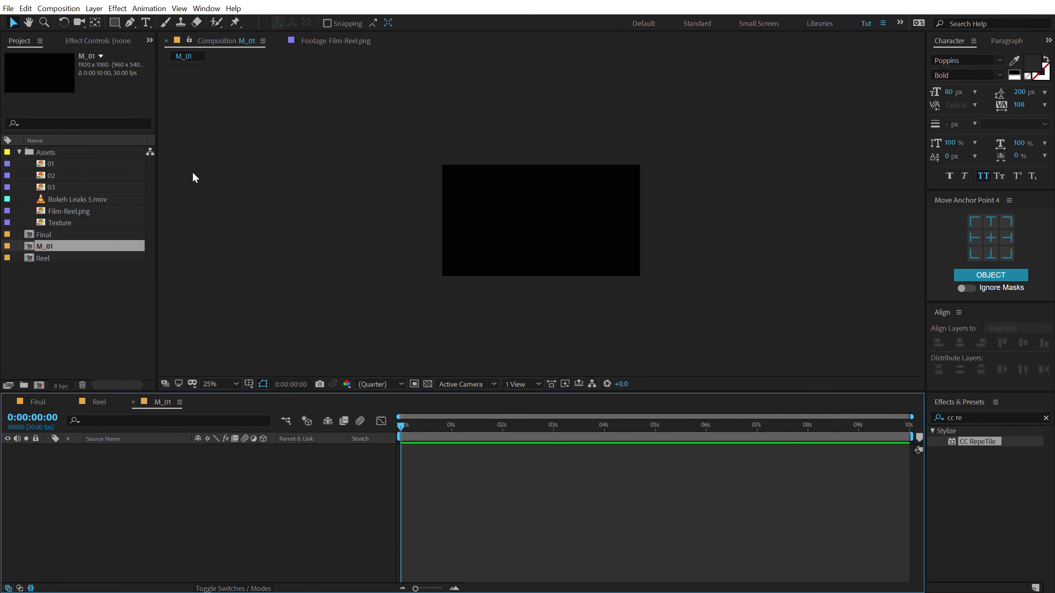
Place photo 01 in M_01, scale it down to just cover the frame and shift it slightly downward.
{"action": "left_click_drag", "start_coordinate": [50, 163], "coordinate": [129, 506]}
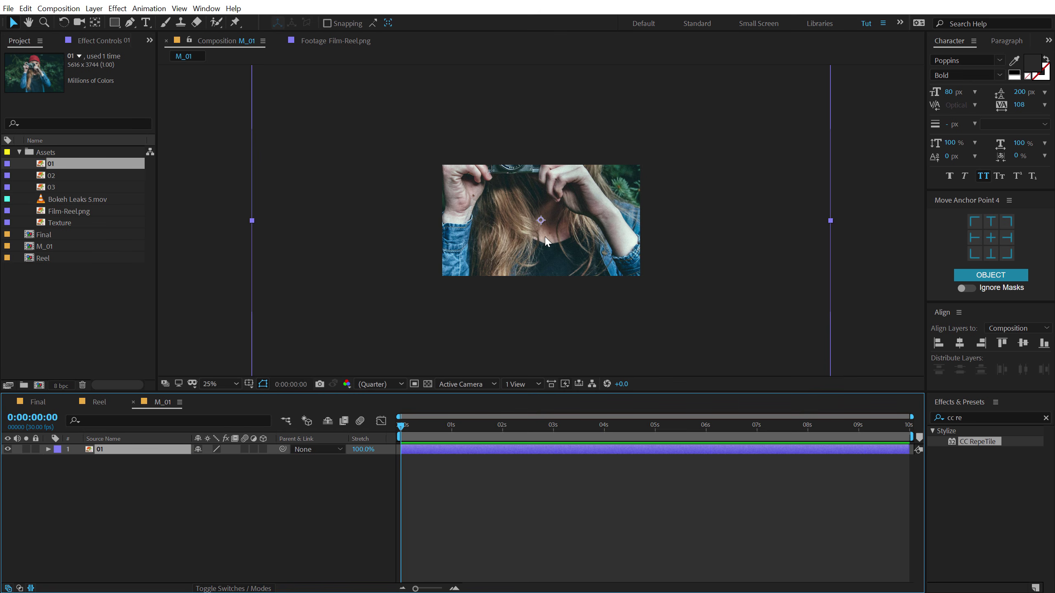
{"action": "left_click_drag", "start_coordinate": [831, 220], "coordinate": [636, 226]}
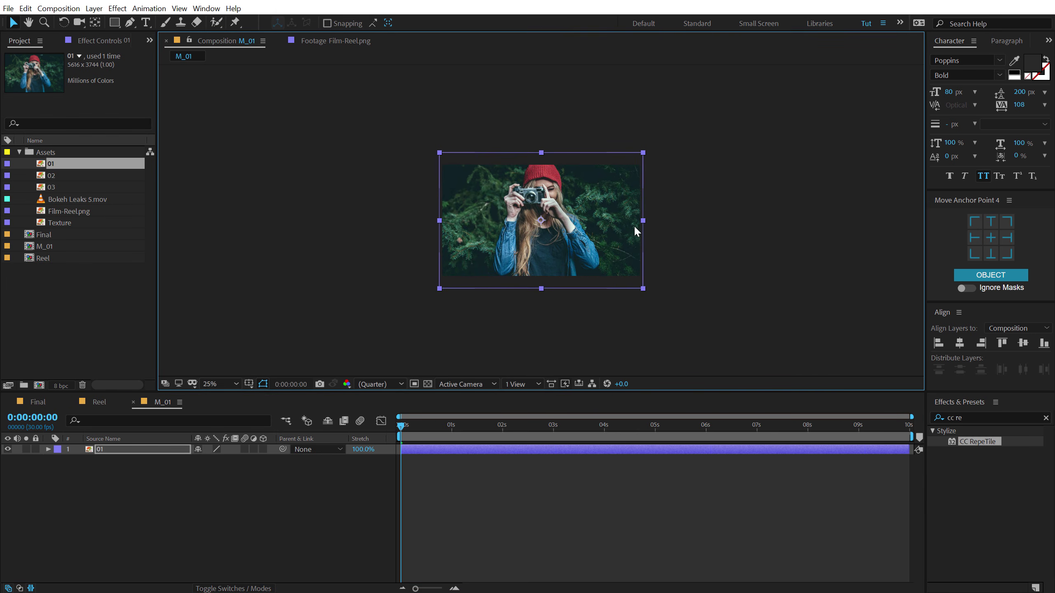
{"action": "key", "text": "period"}
{"action": "left_click_drag", "start_coordinate": [554, 203], "coordinate": [552, 213]}
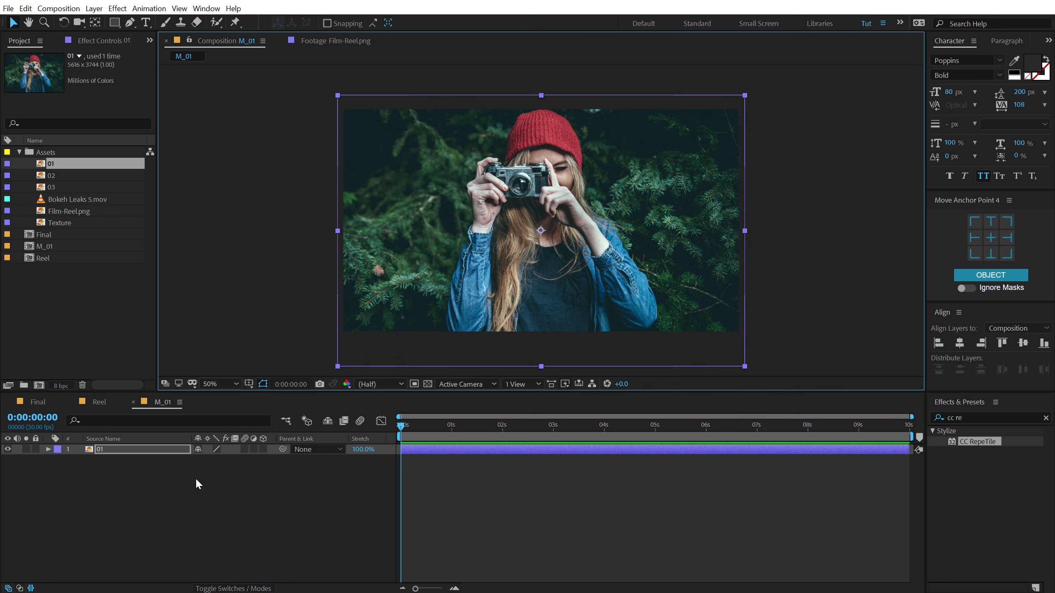
{"action": "left_click", "coordinate": [121, 535]}
Duplicate the M_01 composition twice in the project.
{"action": "left_click", "coordinate": [53, 247]}
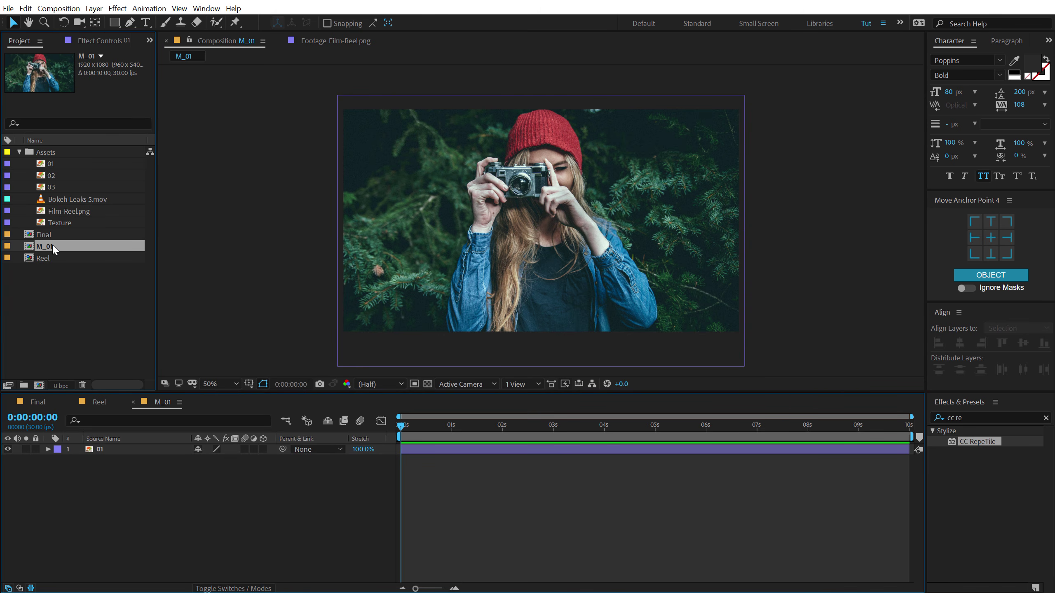
{"action": "key", "text": "ctrl+d"}
{"action": "key", "text": "ctrl+d"}
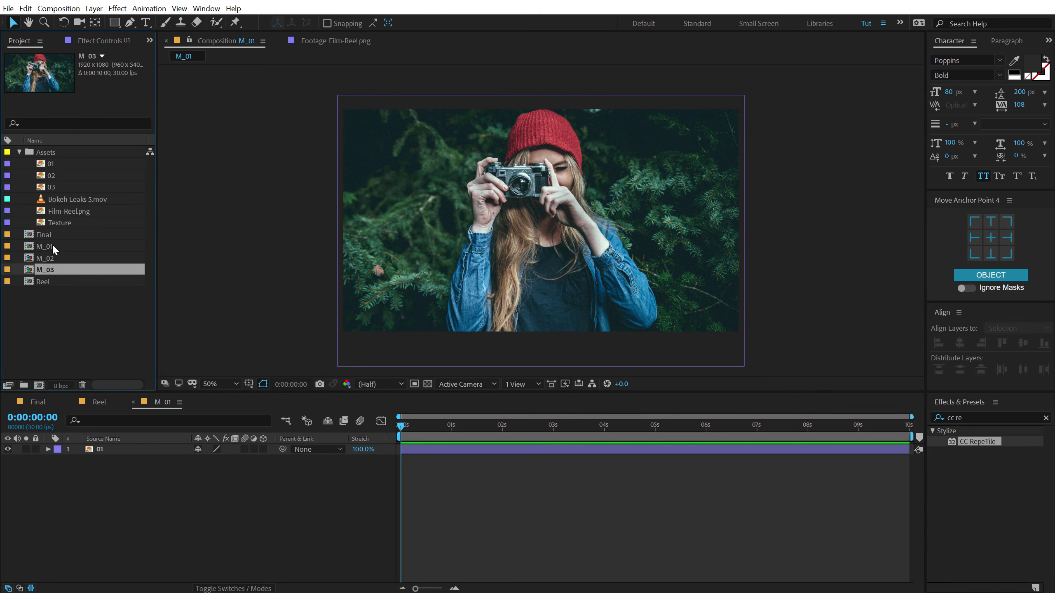
{"action": "left_click", "coordinate": [63, 301]}
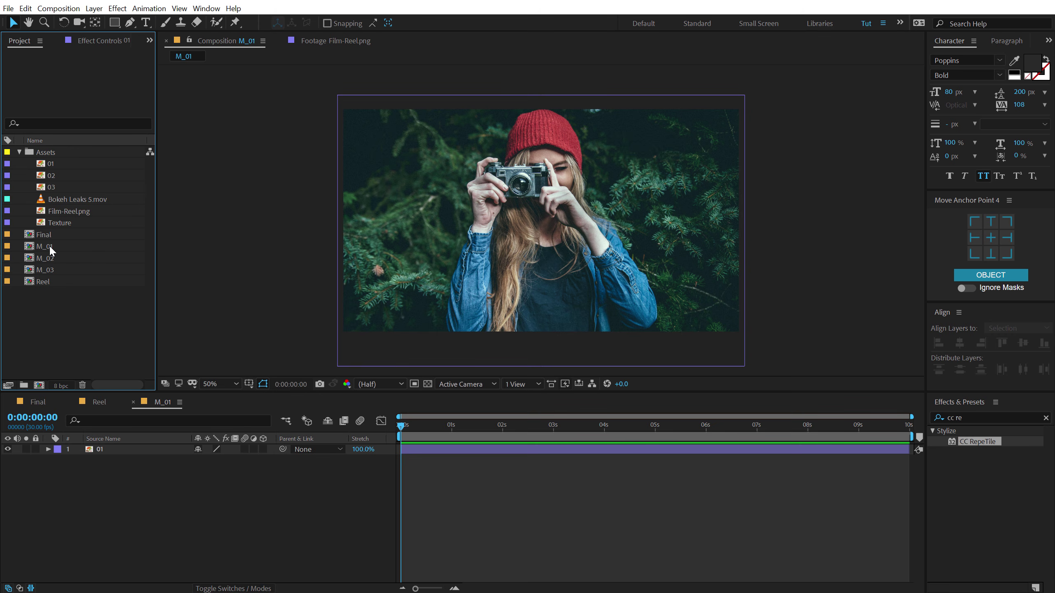
Open the two duplicated compositions, M_02 and M_03, in the timeline.
{"action": "left_click", "coordinate": [50, 246]}
{"action": "left_click", "coordinate": [50, 262]}
{"action": "left_click", "coordinate": [49, 270]}
{"action": "left_click", "coordinate": [45, 325]}
{"action": "left_click", "coordinate": [45, 260]}
{"action": "left_click", "coordinate": [45, 268], "text": "shift"}
{"action": "double_click", "coordinate": [47, 270]}
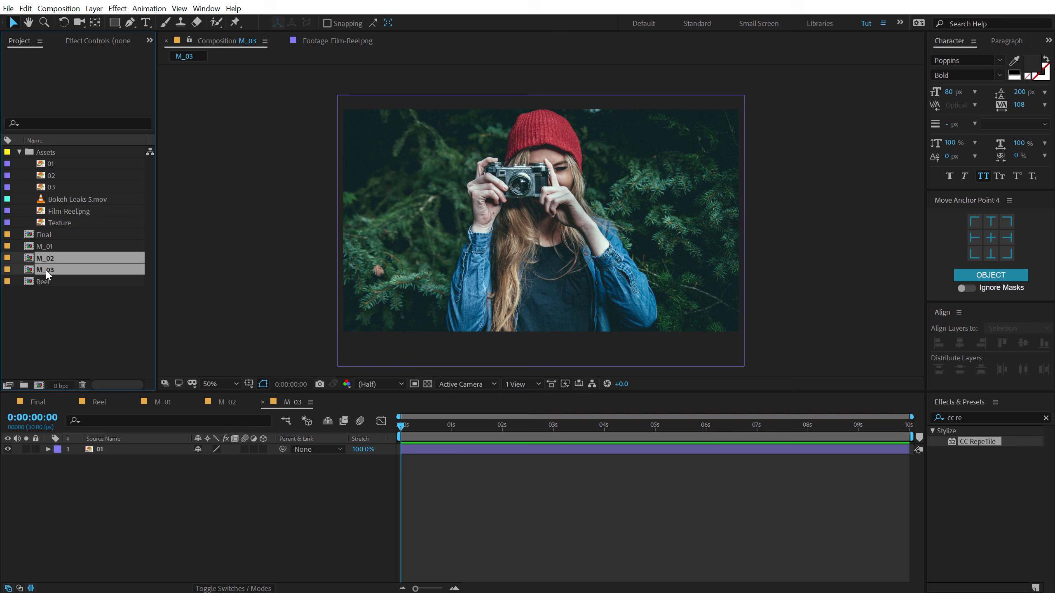
Replace photo 01 in the M_02 composition with photo 02 from the Assets folder.
{"action": "left_click", "coordinate": [212, 405]}
{"action": "left_click", "coordinate": [100, 450]}
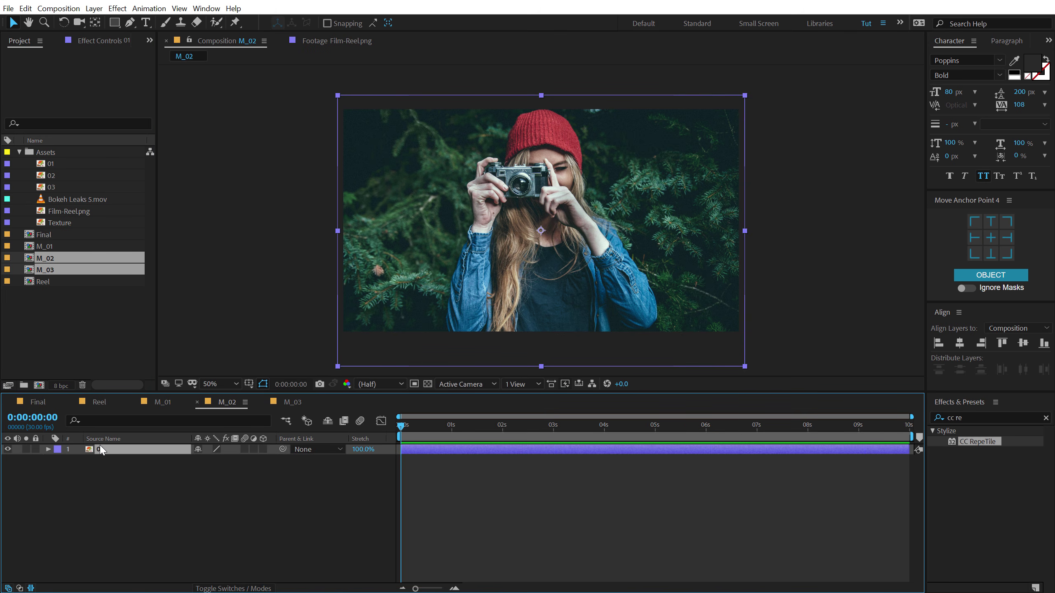
{"action": "key", "text": "Delete"}
{"action": "left_click", "coordinate": [51, 176]}
{"action": "left_click_drag", "start_coordinate": [51, 175], "coordinate": [155, 492]}
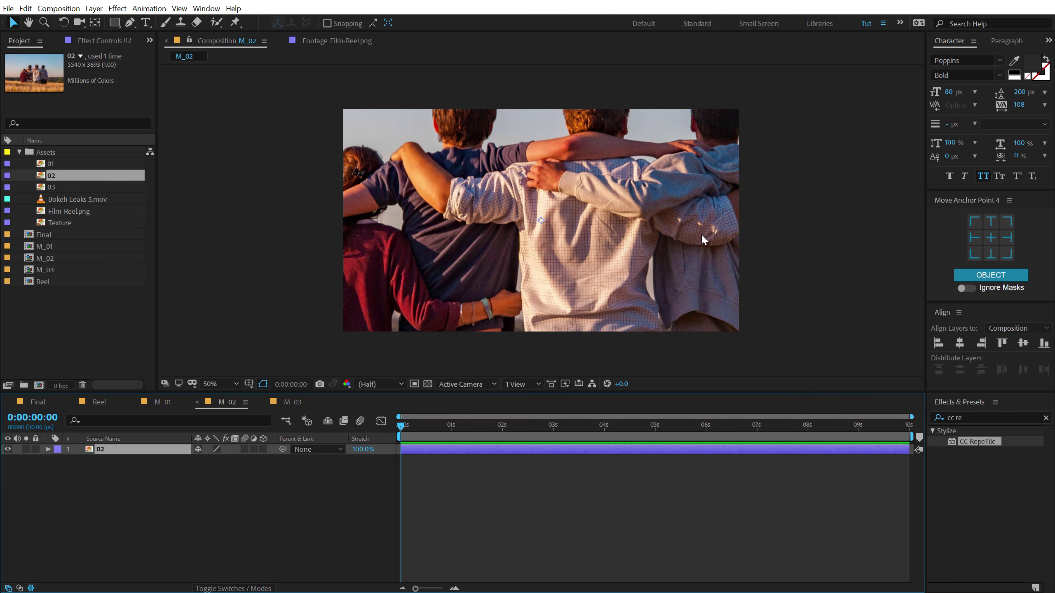
Set the scale of the photo 02 layer to 40% and shift the photo slightly upward in the frame.
{"action": "key", "text": "s"}
{"action": "left_click", "coordinate": [211, 459]}
{"action": "type", "text": "37"}
{"action": "key", "text": "Return"}
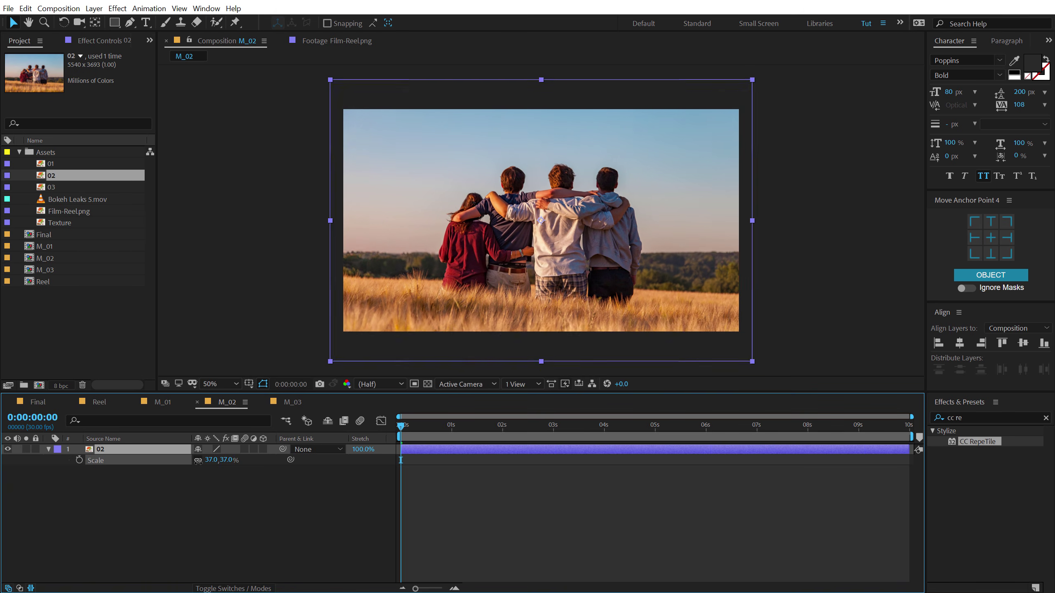
{"action": "left_click", "coordinate": [211, 460]}
{"action": "type", "text": "40"}
{"action": "key", "text": "Return"}
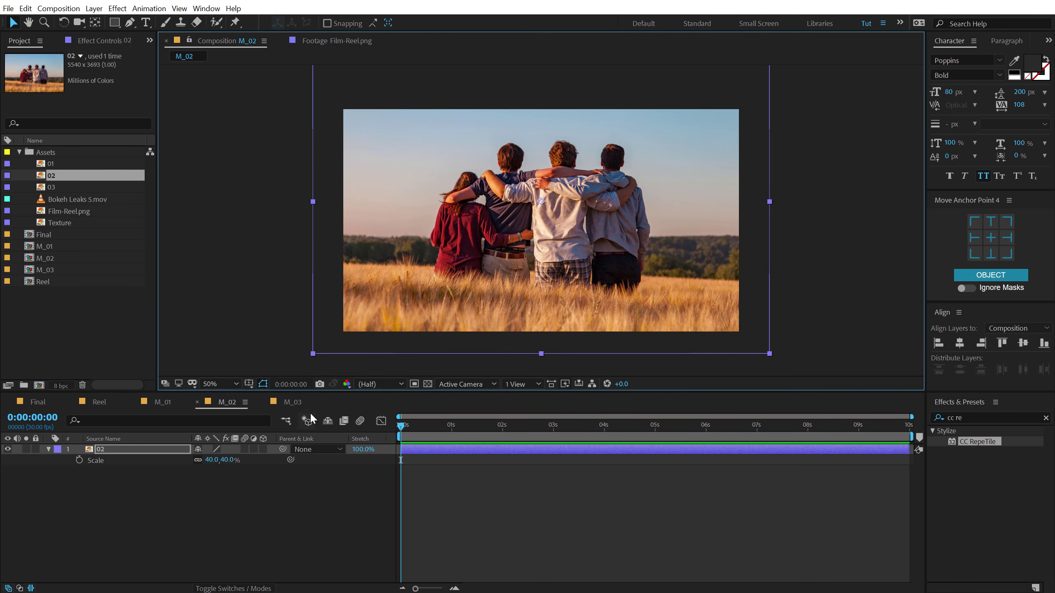
Replace photo 01 in the M_03 composition with photo 03 from the Assets folder.
{"action": "left_click", "coordinate": [299, 402]}
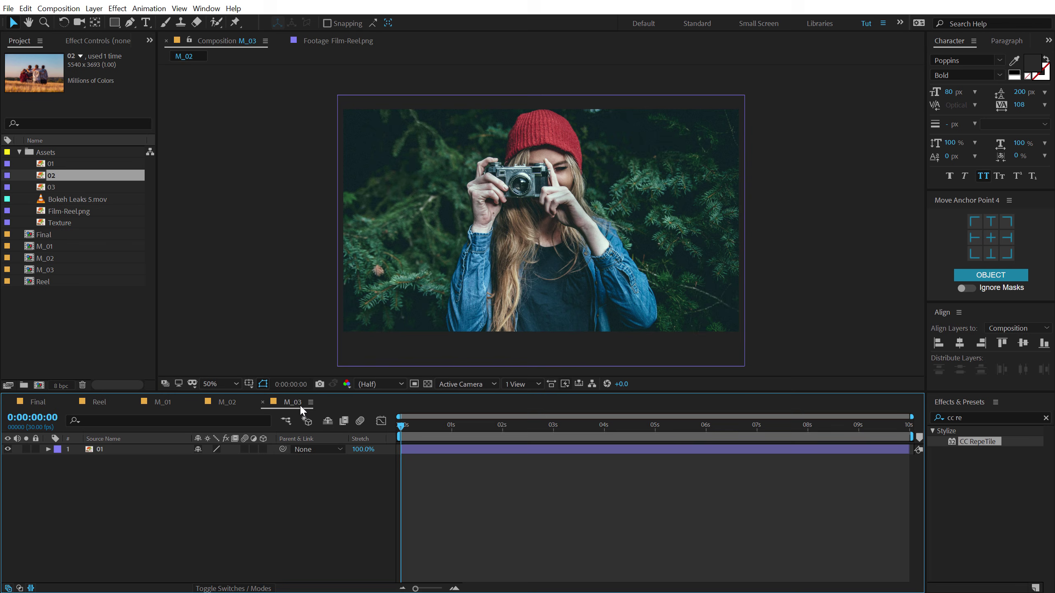
{"action": "left_click", "coordinate": [101, 449]}
{"action": "key", "text": "Delete"}
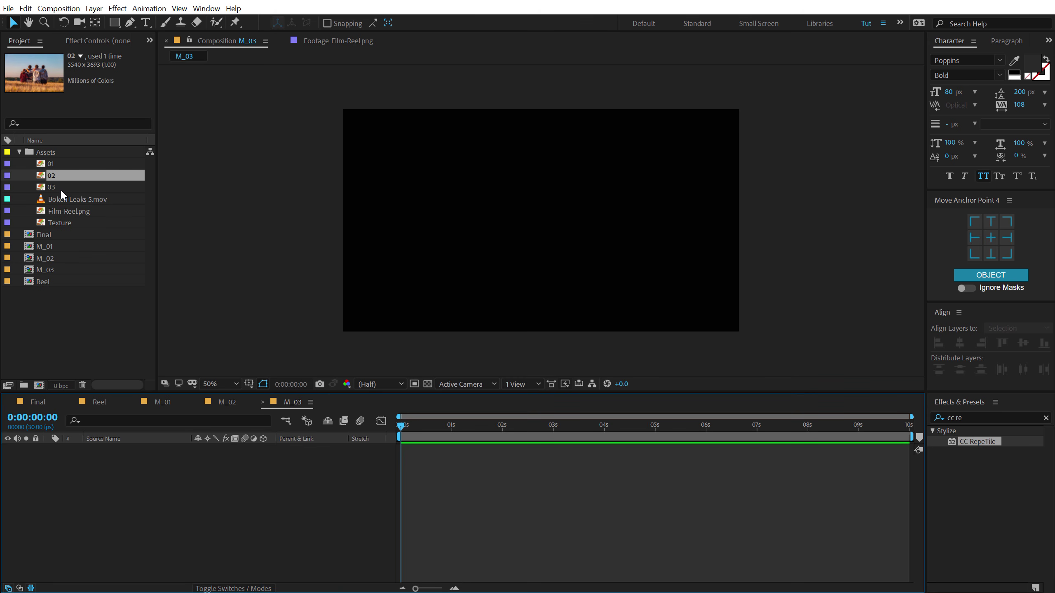
{"action": "left_click_drag", "start_coordinate": [60, 188], "coordinate": [132, 498]}
Set the scale of the photo 03 layer in M_03 to 59% and collapse the layer's properties.
{"action": "key", "text": "s"}
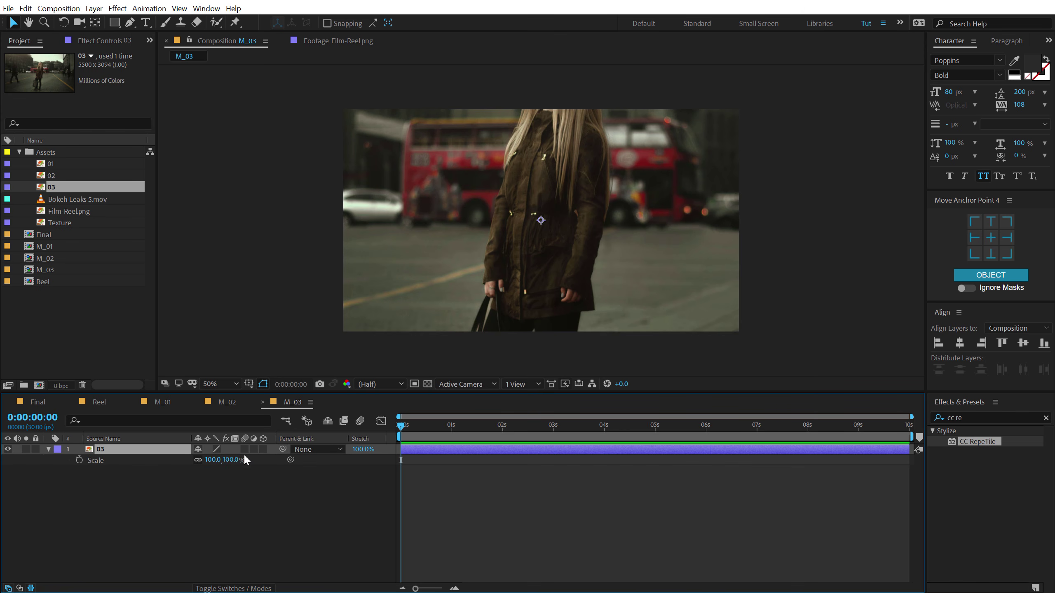
{"action": "left_click_drag", "start_coordinate": [231, 459], "coordinate": [214, 460]}
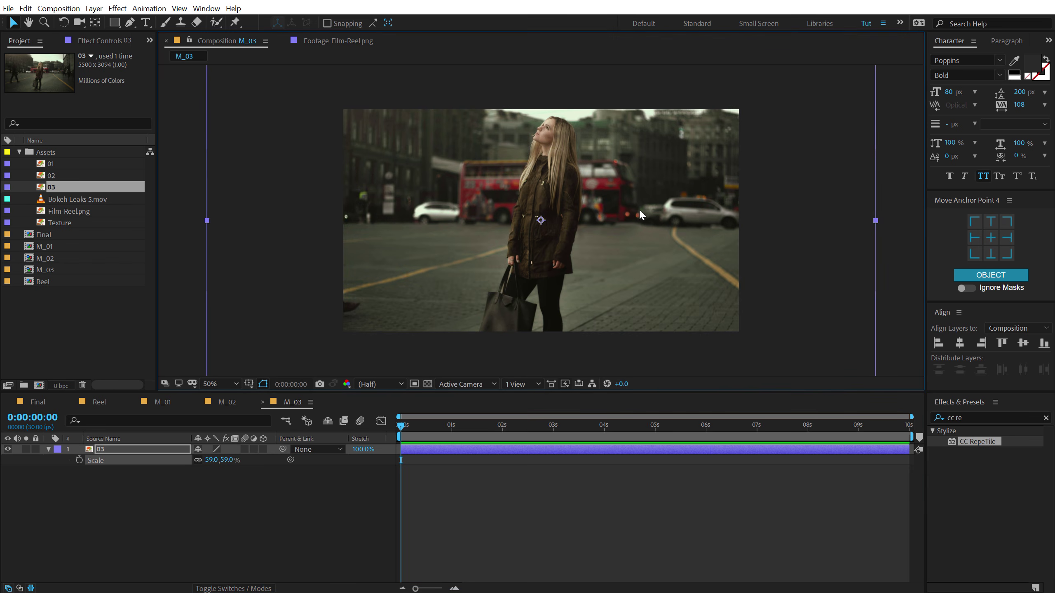
{"action": "left_click", "coordinate": [181, 493]}
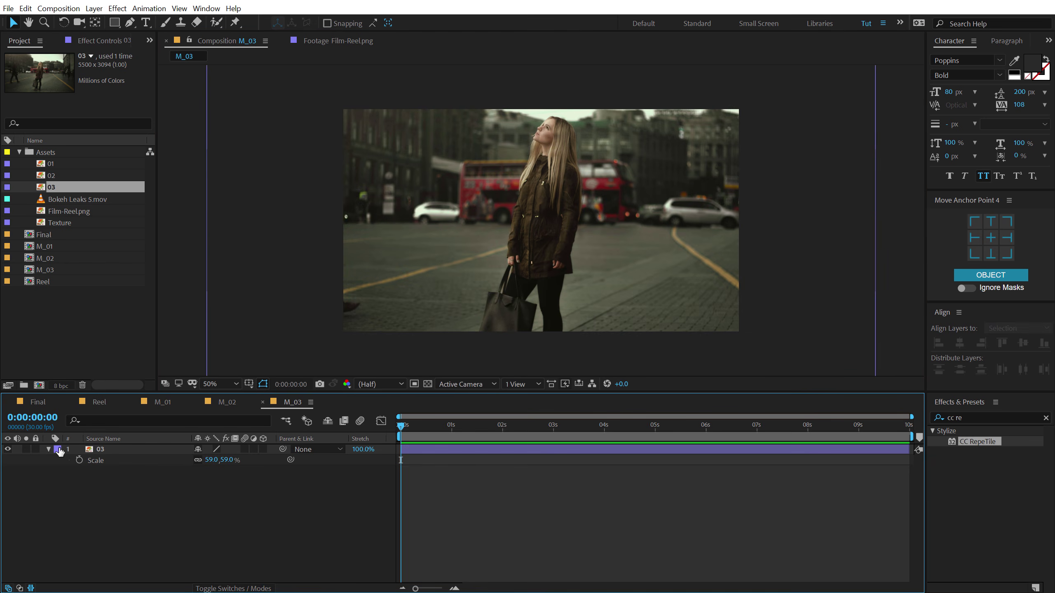
{"action": "left_click", "coordinate": [49, 449]}
Add the M_01, M_02 and M_03 compositions to the Reel composition beneath the Film-Reel.png layer.
{"action": "left_click", "coordinate": [103, 402]}
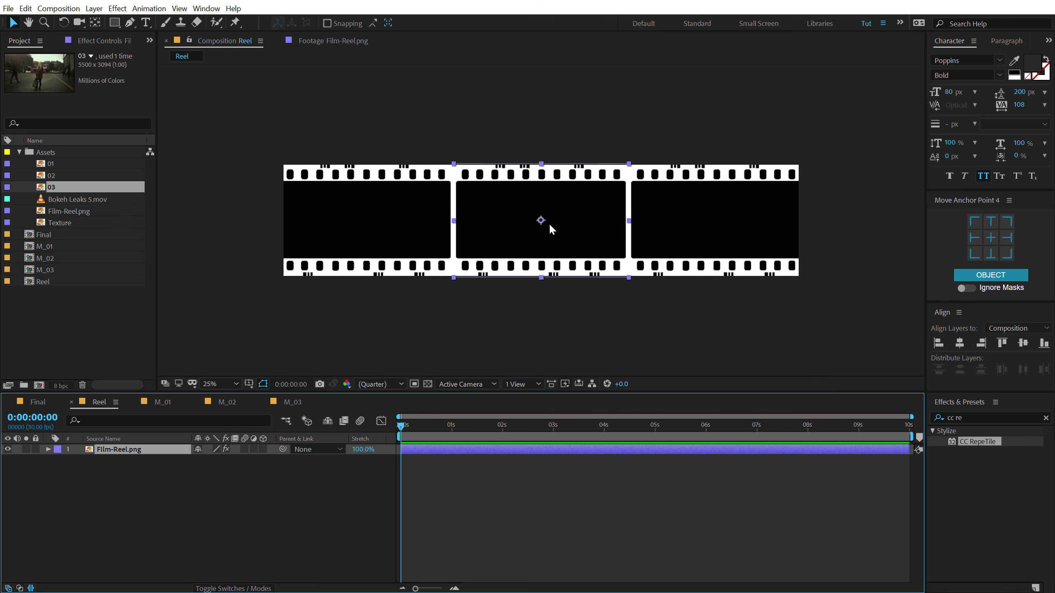
{"action": "left_click", "coordinate": [66, 515]}
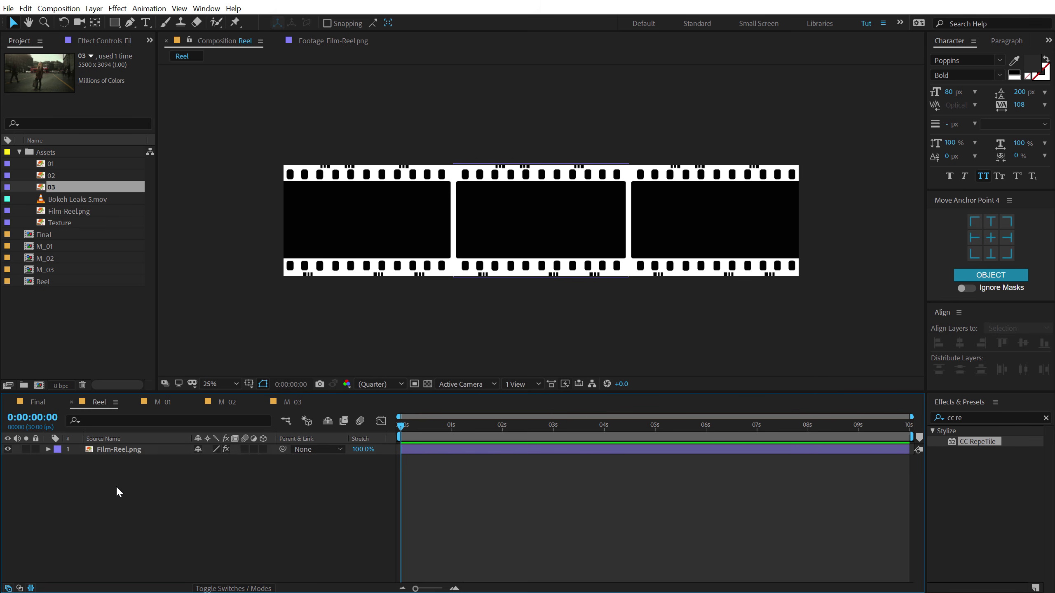
{"action": "left_click", "coordinate": [58, 246]}
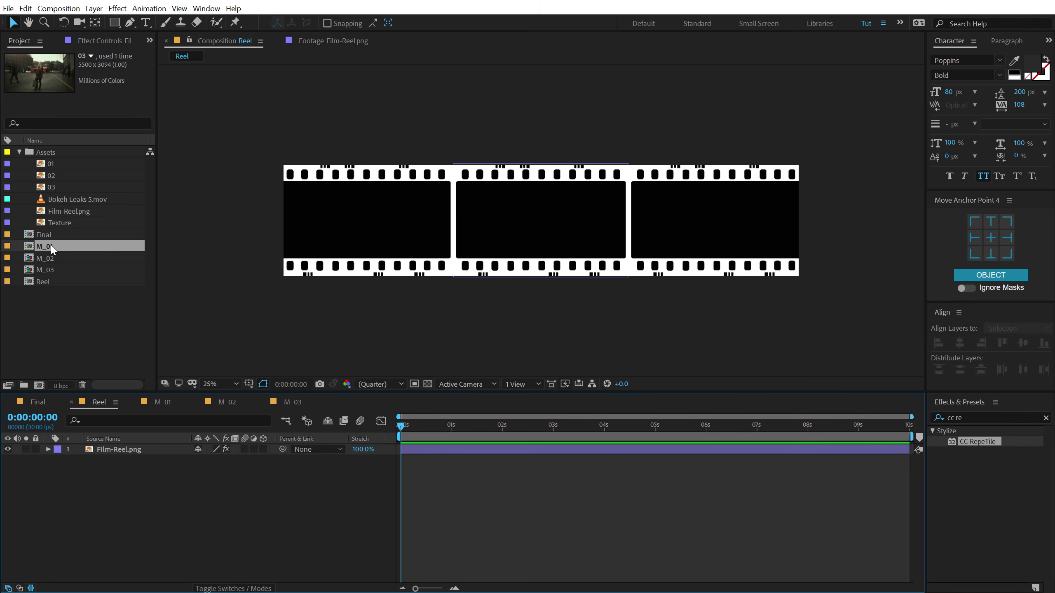
{"action": "left_click", "coordinate": [55, 271], "text": "shift"}
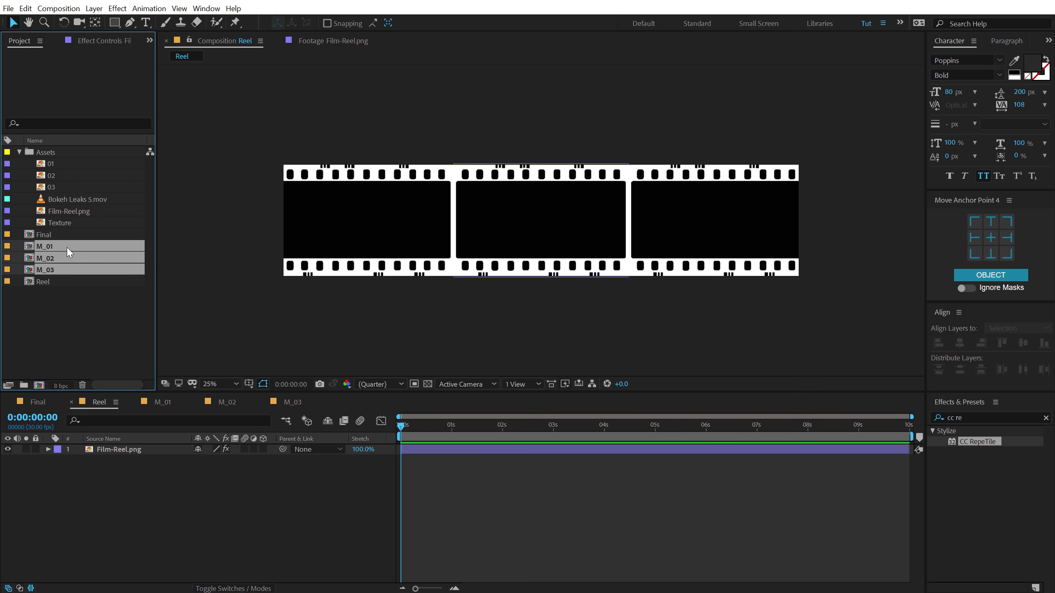
{"action": "left_click_drag", "start_coordinate": [67, 247], "coordinate": [93, 458]}
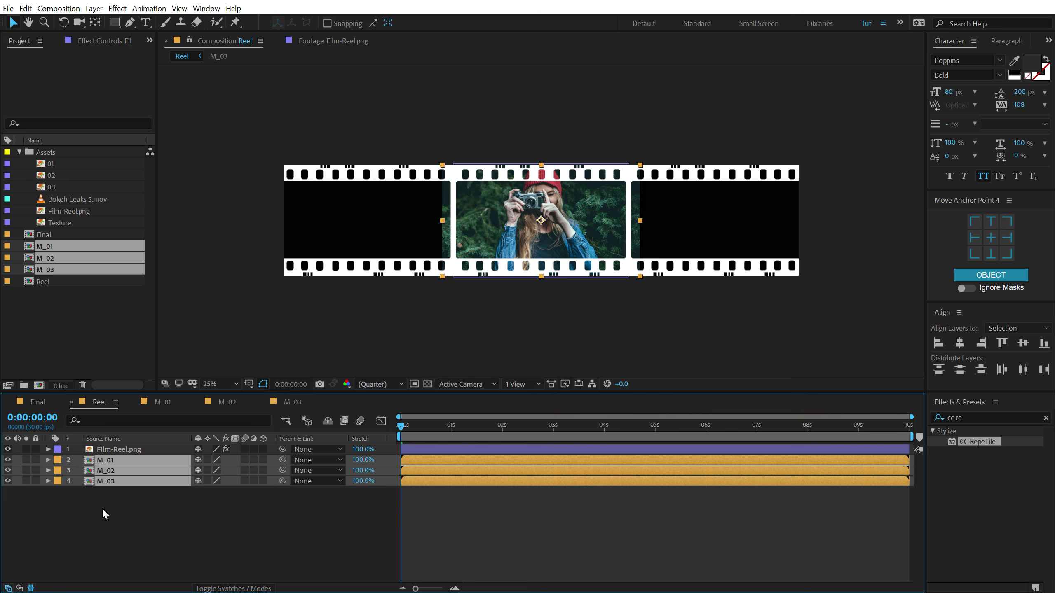
{"action": "left_click", "coordinate": [57, 523]}
Move the M_02 layer into the left film frame and the M_03 layer into the right film frame.
{"action": "left_click", "coordinate": [111, 470]}
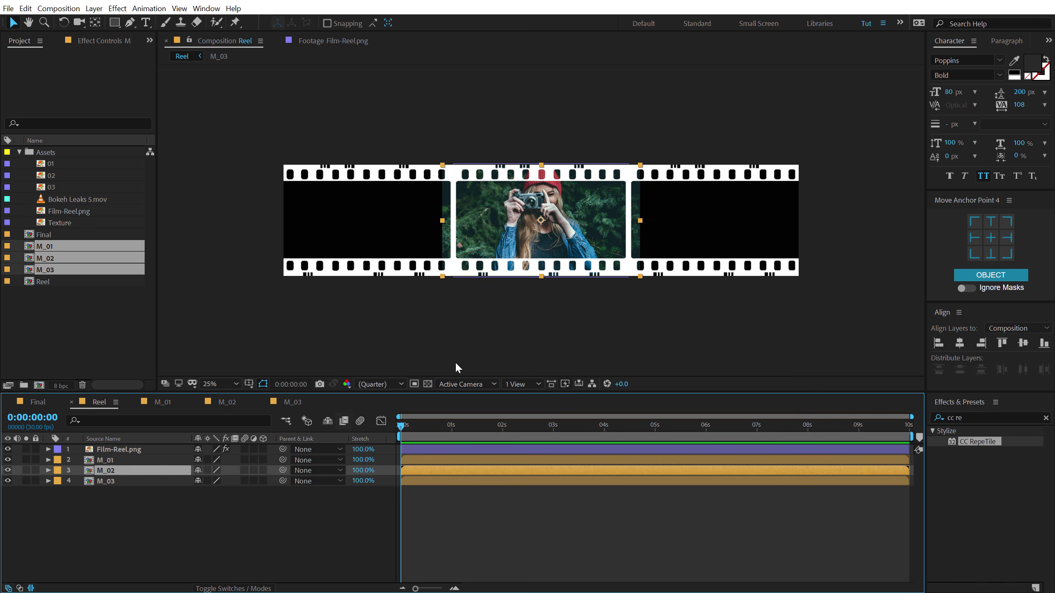
{"action": "left_click_drag", "start_coordinate": [526, 228], "coordinate": [338, 229]}
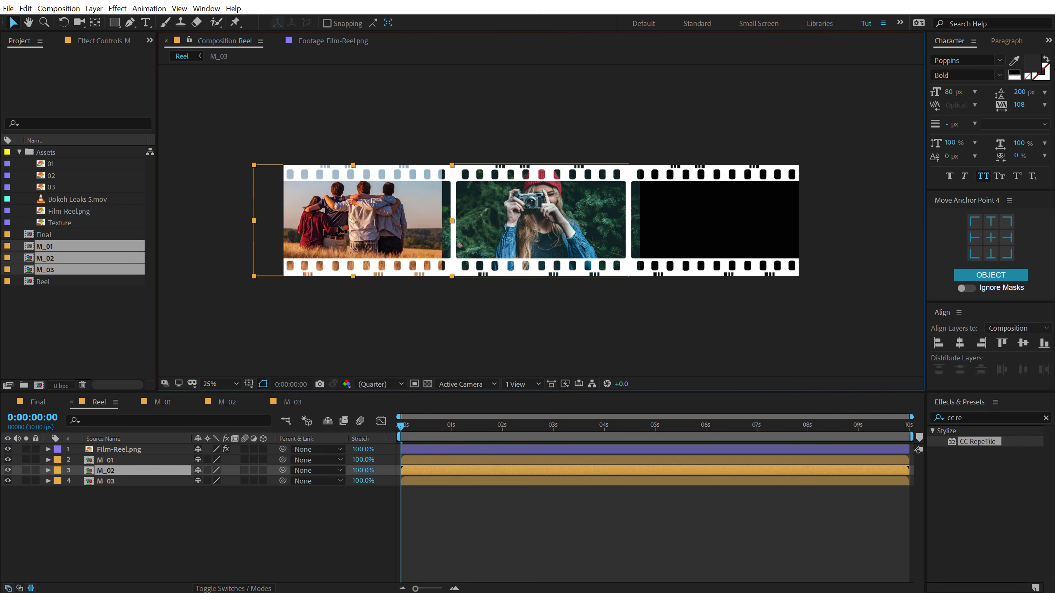
{"action": "left_click", "coordinate": [108, 481]}
{"action": "left_click_drag", "start_coordinate": [506, 238], "coordinate": [693, 233]}
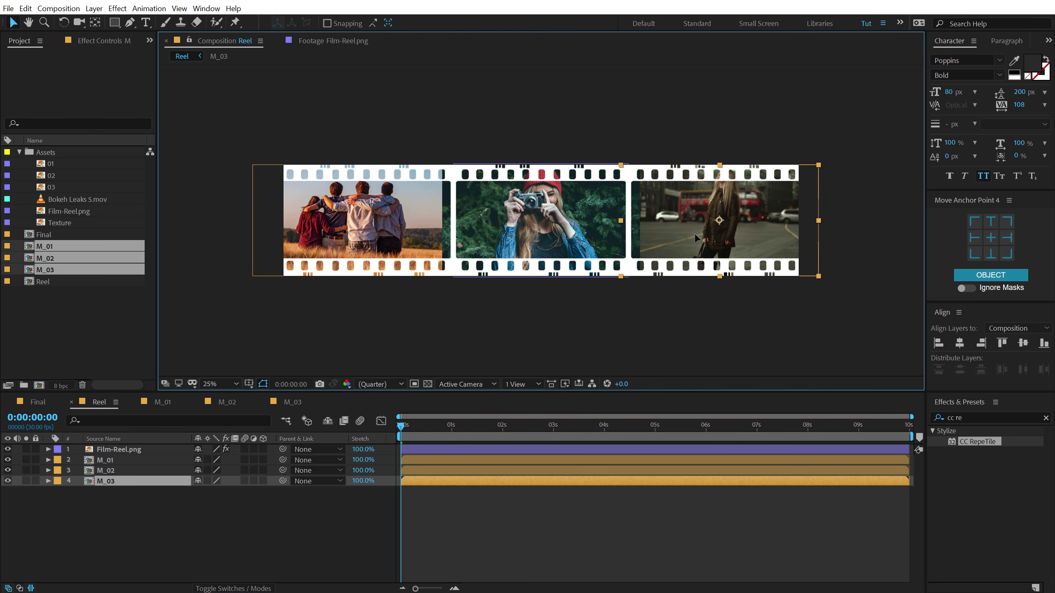
Shift photo 03 downward inside the M_03 composition so the woman's head sits within its film frame, and return to Reel.
{"action": "key", "text": "period"}
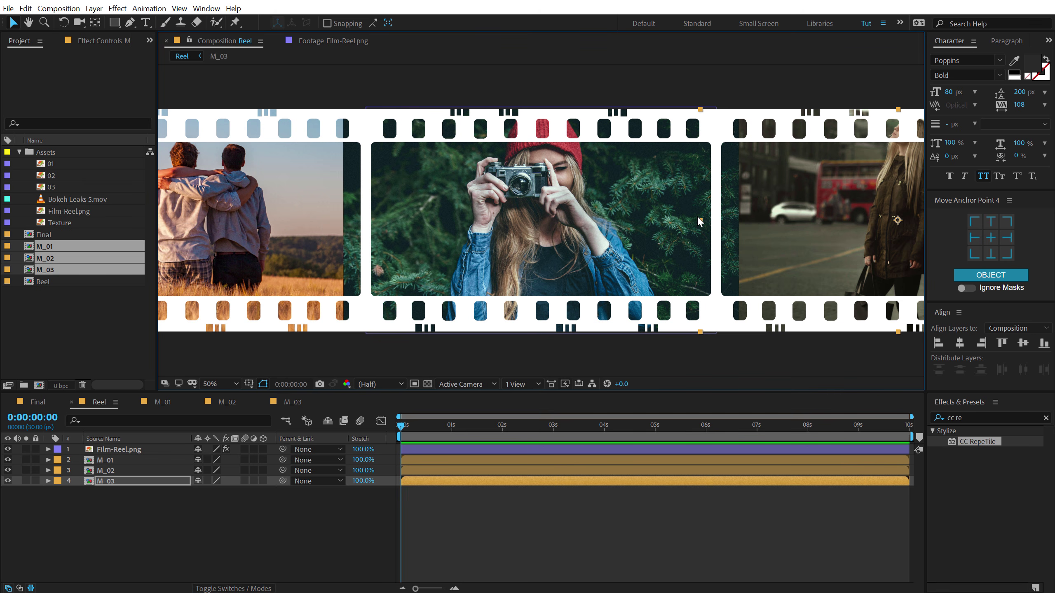
{"action": "double_click", "coordinate": [803, 223]}
{"action": "left_click_drag", "start_coordinate": [541, 184], "coordinate": [542, 217]}
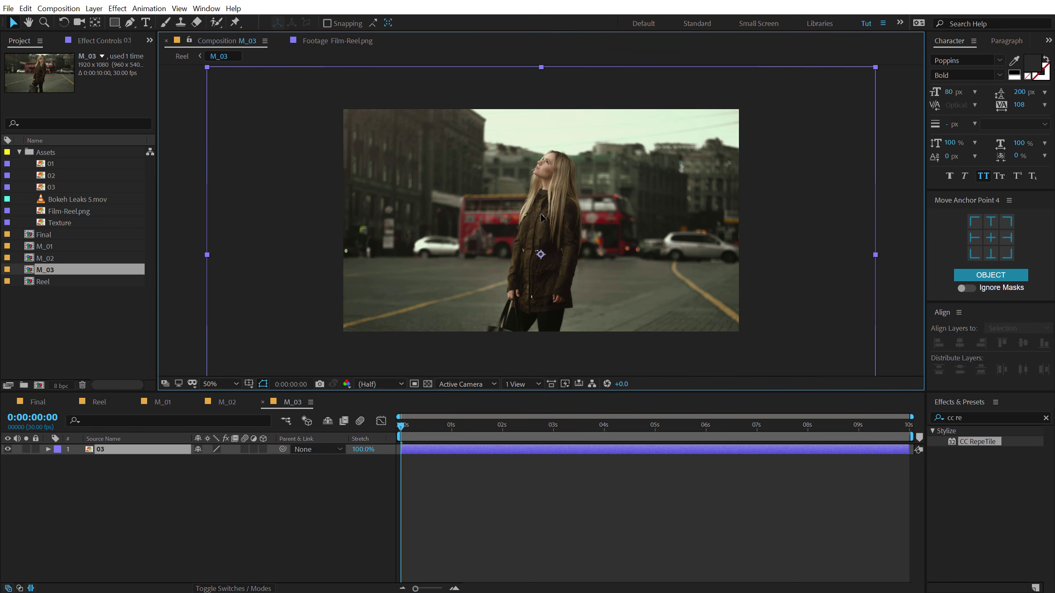
{"action": "left_click", "coordinate": [100, 407]}
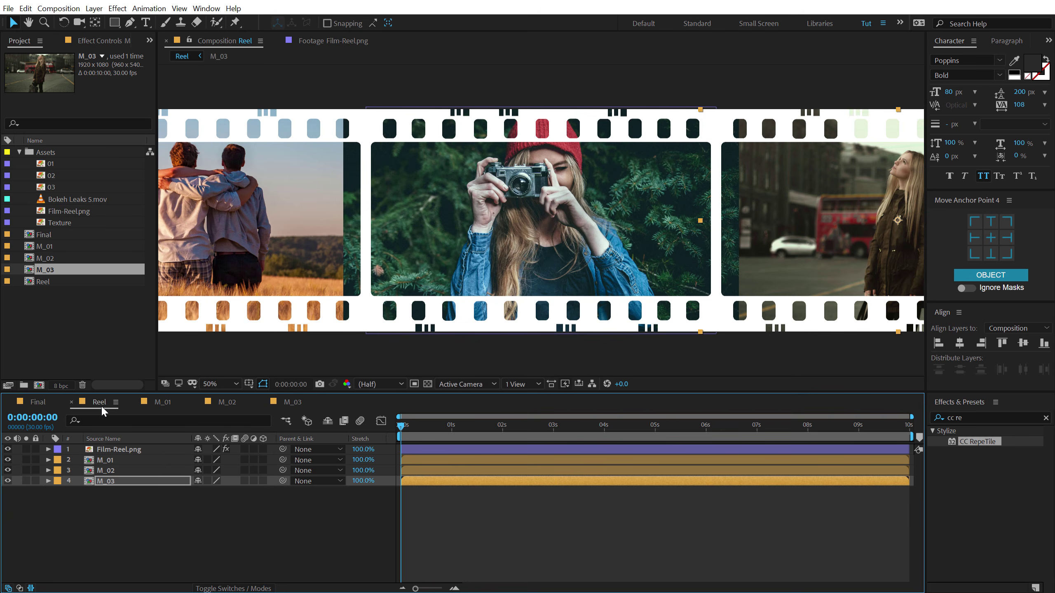
{"action": "left_click_drag", "start_coordinate": [701, 171], "coordinate": [639, 156]}
{"action": "key", "text": "v"}
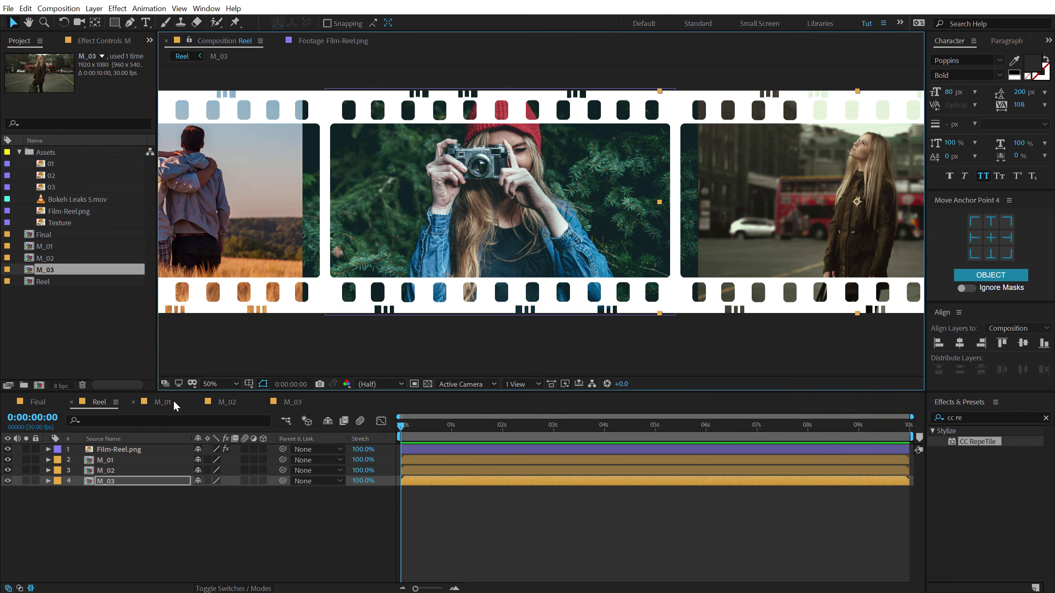
Shift the photos in the M_01 and M_02 compositions slightly downward and return to the Reel composition.
{"action": "left_click", "coordinate": [162, 402]}
{"action": "key", "text": "ctrl+a"}
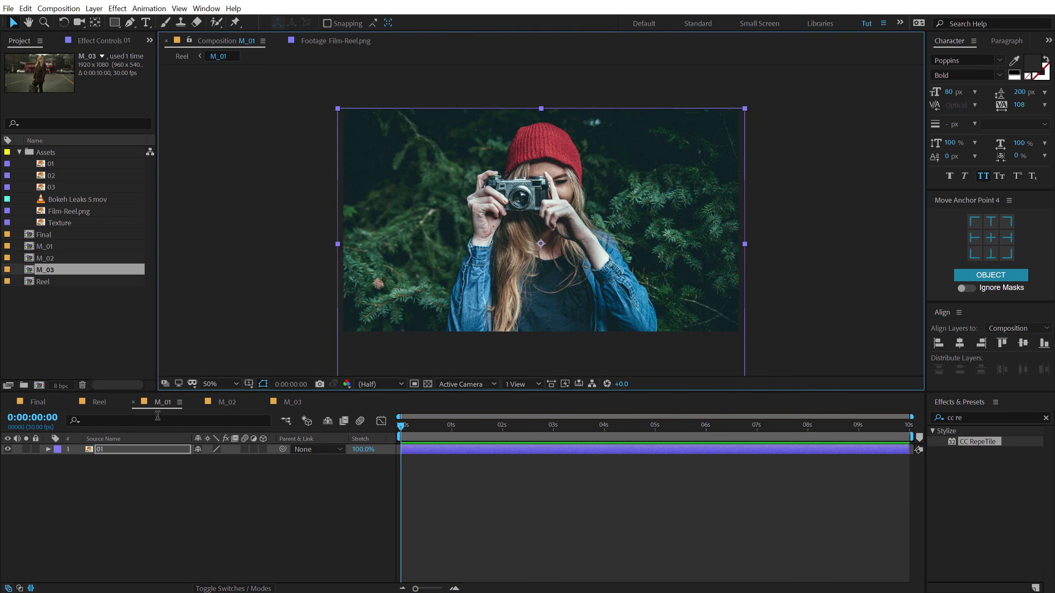
{"action": "left_click", "coordinate": [227, 401]}
{"action": "key", "text": "s"}
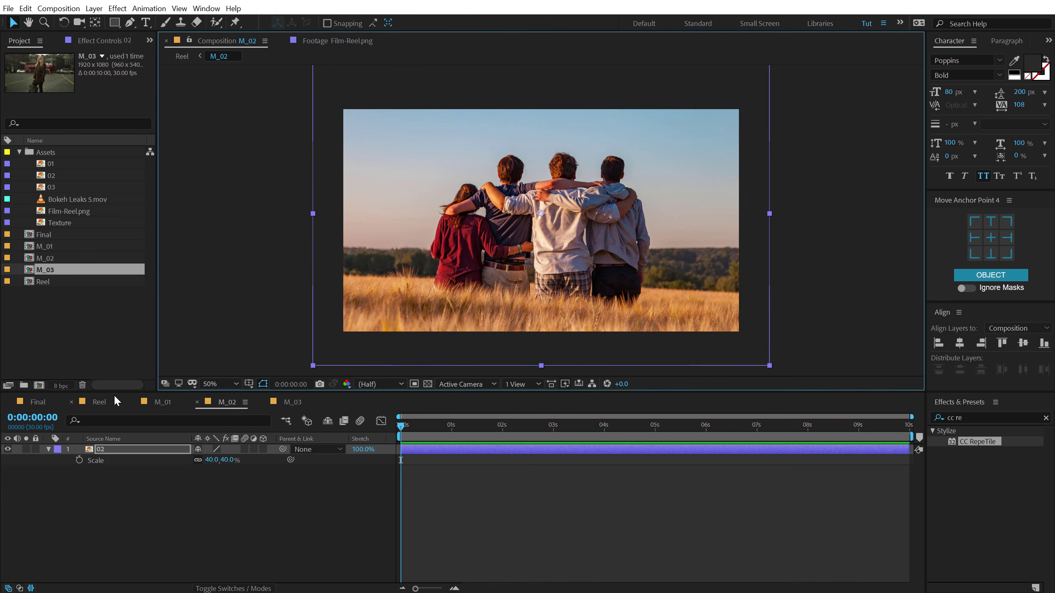
{"action": "left_click", "coordinate": [108, 404]}
{"action": "key", "text": "h"}
{"action": "left_click_drag", "start_coordinate": [445, 251], "coordinate": [477, 222]}
{"action": "key", "text": "v"}
{"action": "left_click", "coordinate": [104, 513]}
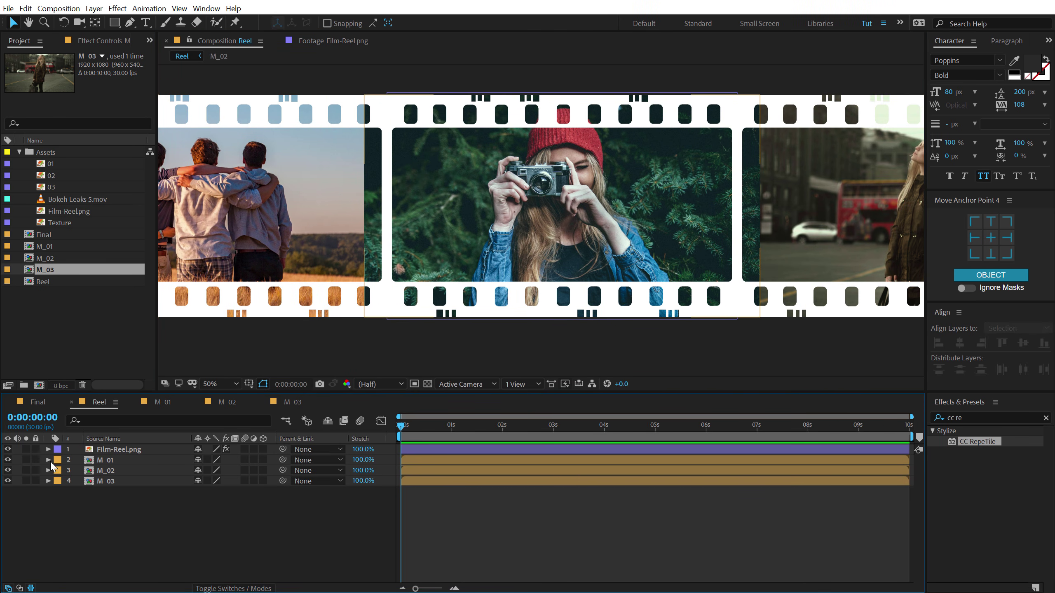
Mask the M_01 layer with a rectangle just outside the opening of the middle film frame.
{"action": "left_click", "coordinate": [113, 460]}
{"action": "left_click", "coordinate": [114, 23]}
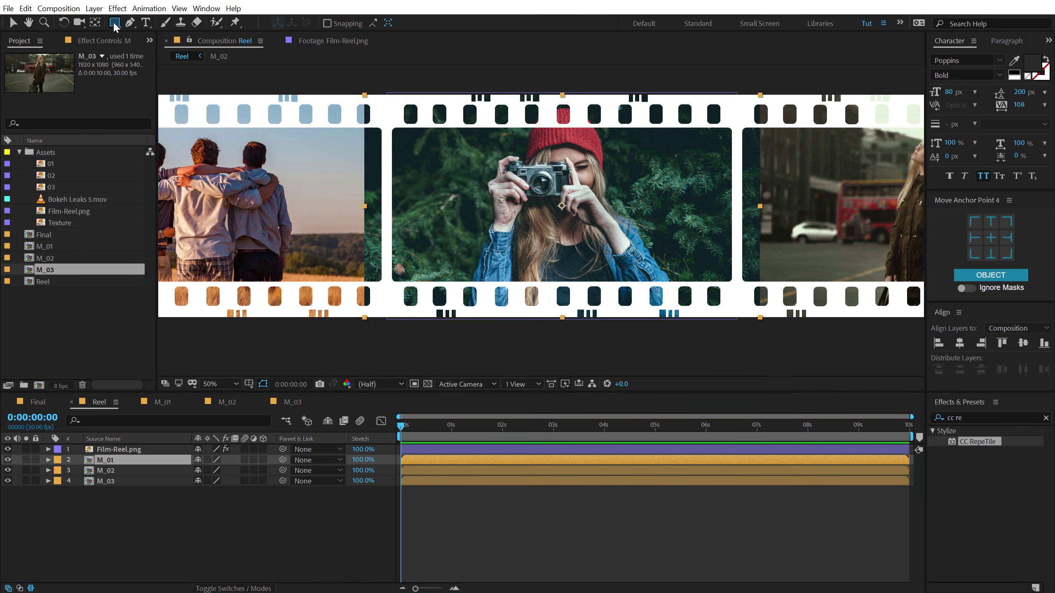
{"action": "left_click_drag", "start_coordinate": [386, 125], "coordinate": [737, 285]}
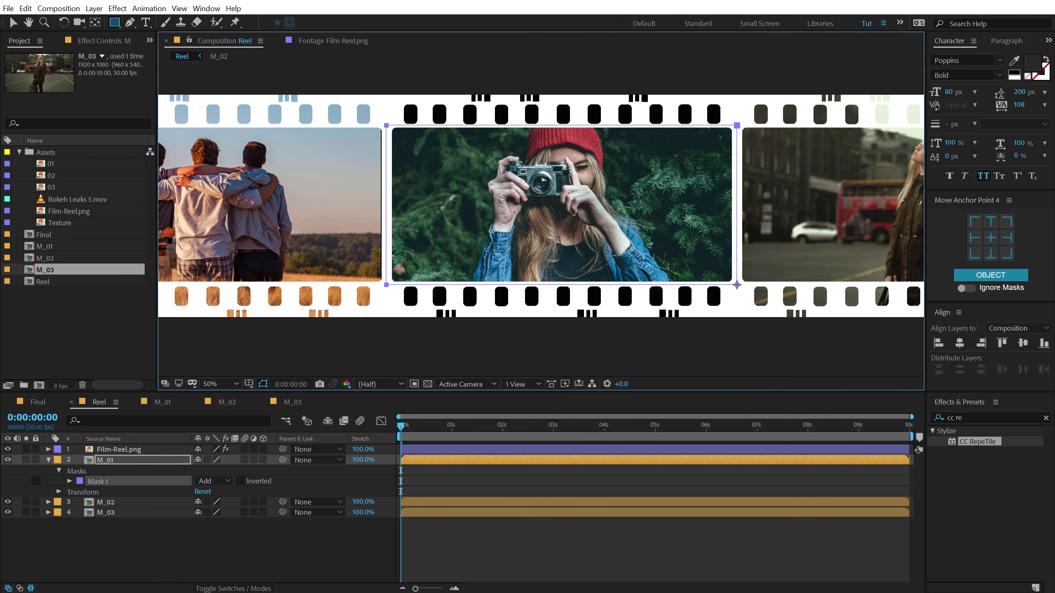
Mask the M_02 layer with a rectangle just outside the opening of the left film frame.
{"action": "left_click", "coordinate": [118, 502]}
{"action": "left_click_drag", "start_coordinate": [346, 205], "coordinate": [631, 200]}
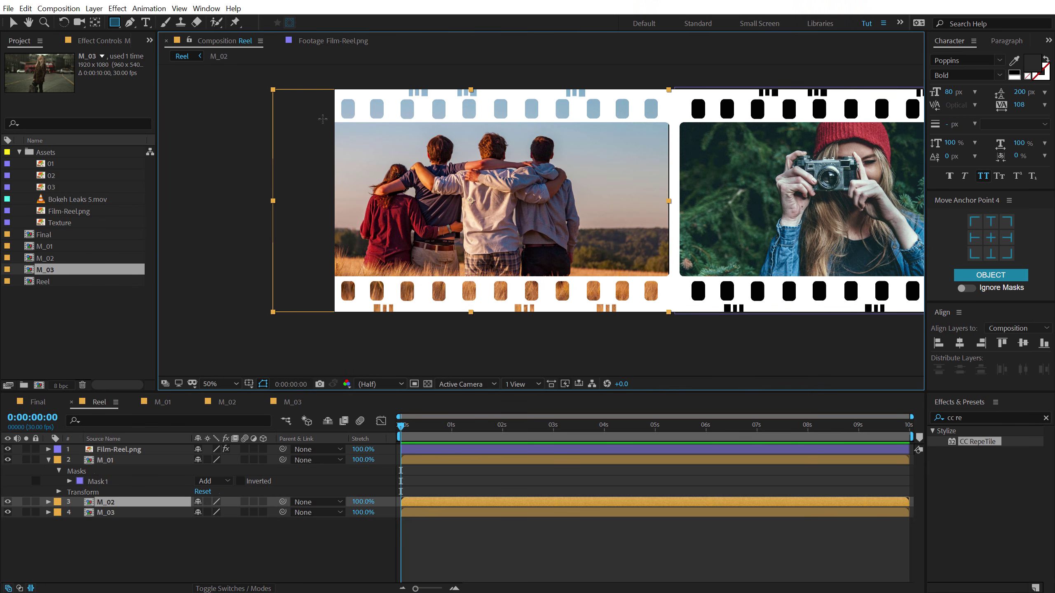
{"action": "left_click_drag", "start_coordinate": [323, 119], "coordinate": [674, 279]}
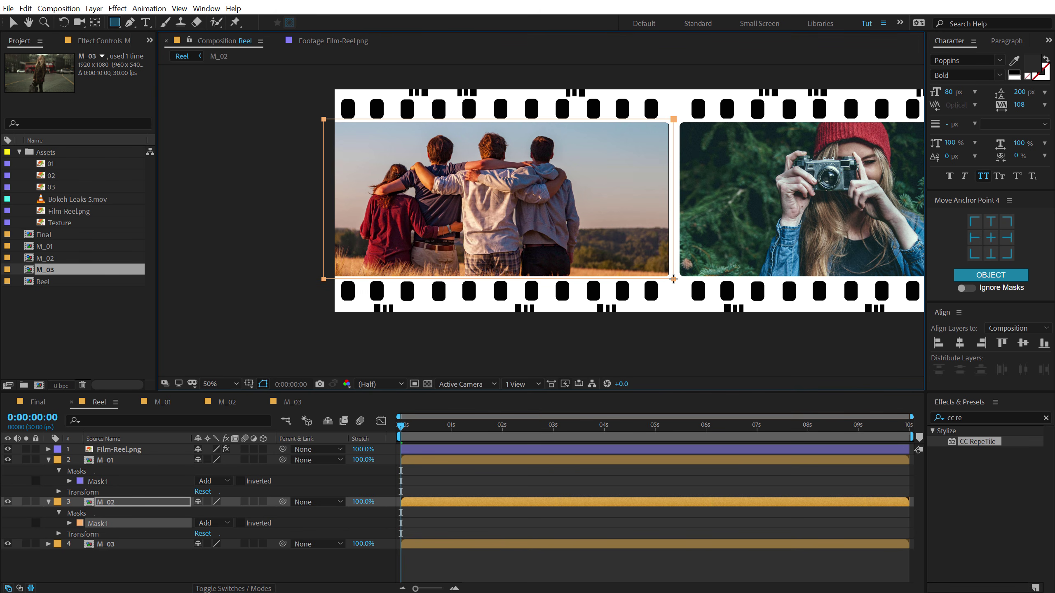
Fine-tune the upper edge of the M_02 layer's mask along the left film frame, moving it slightly down.
{"action": "left_click", "coordinate": [106, 503]}
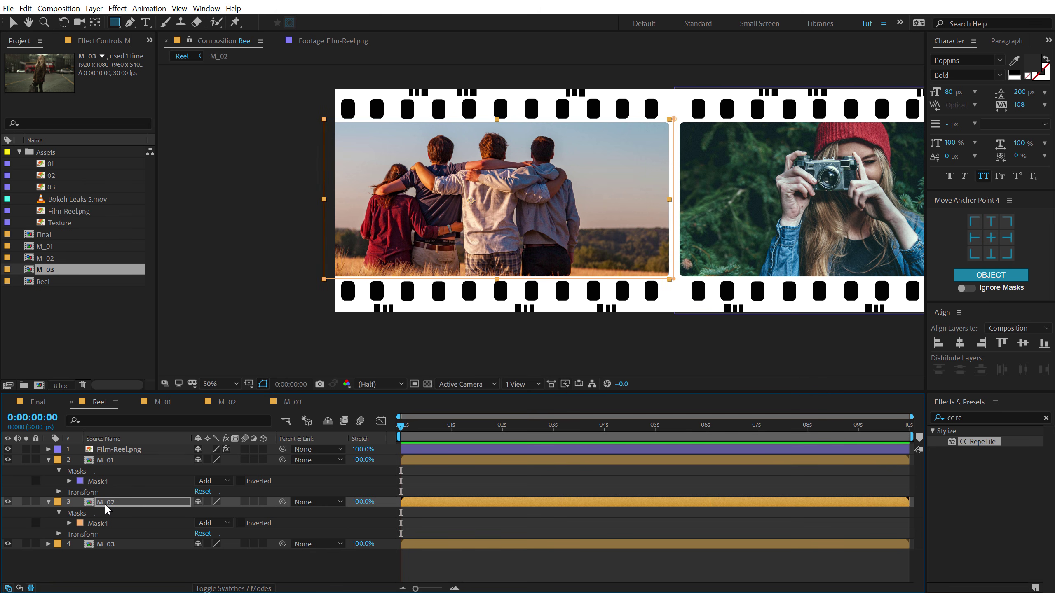
{"action": "key", "text": "Return"}
{"action": "scroll", "coordinate": [438, 143], "scroll_direction": "up", "scroll_amount": 1}
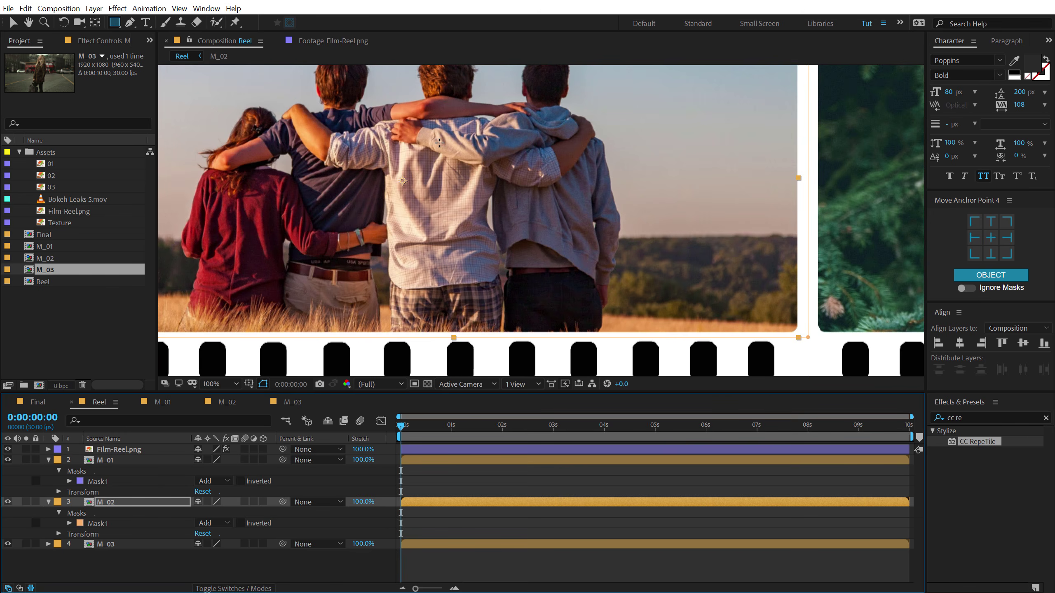
{"action": "left_click_drag", "start_coordinate": [399, 109], "coordinate": [482, 221]}
{"action": "key", "text": "q"}
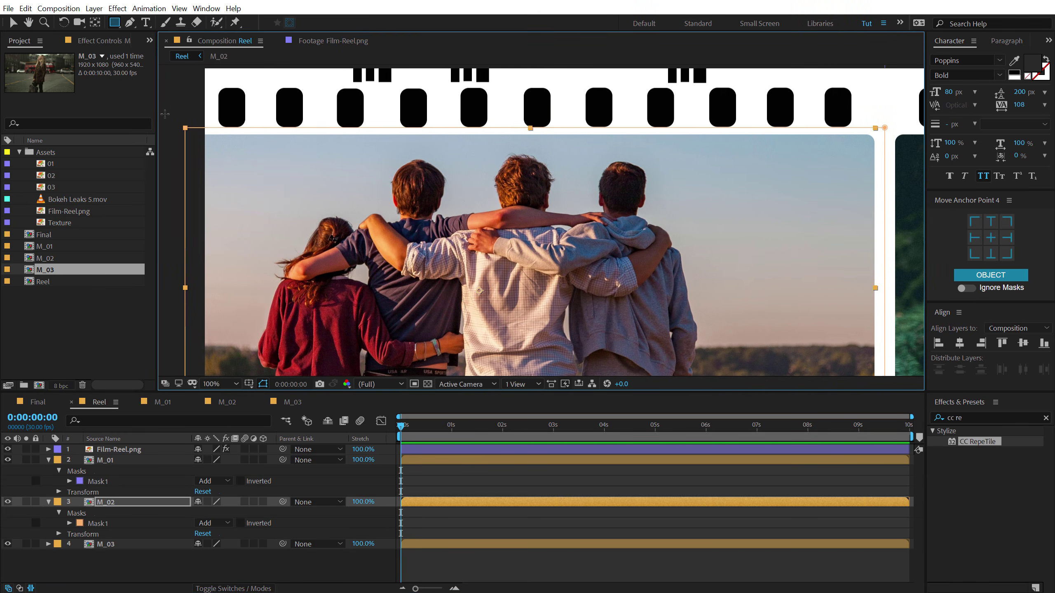
{"action": "key", "text": "v"}
{"action": "left_click_drag", "start_coordinate": [168, 108], "coordinate": [911, 250]}
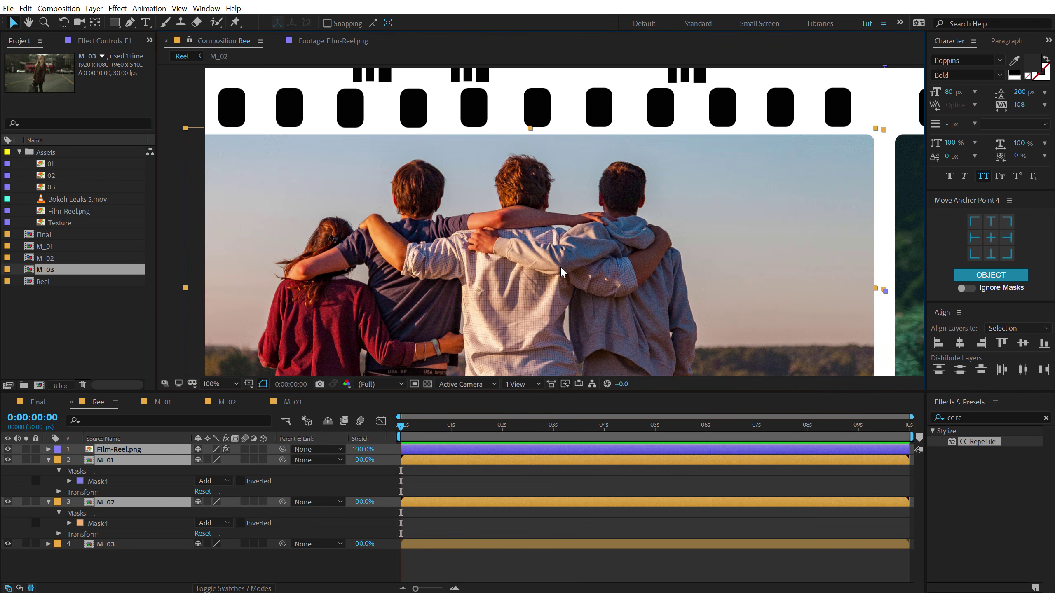
{"action": "left_click", "coordinate": [106, 502]}
{"action": "left_click", "coordinate": [98, 524]}
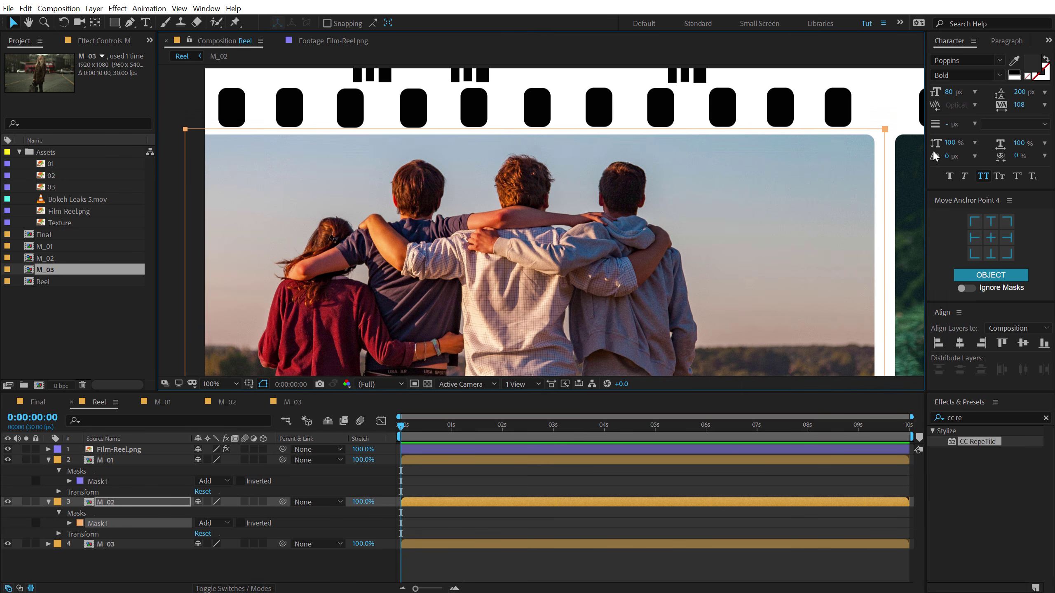
{"action": "scroll", "coordinate": [577, 182], "scroll_direction": "down", "scroll_amount": 3}
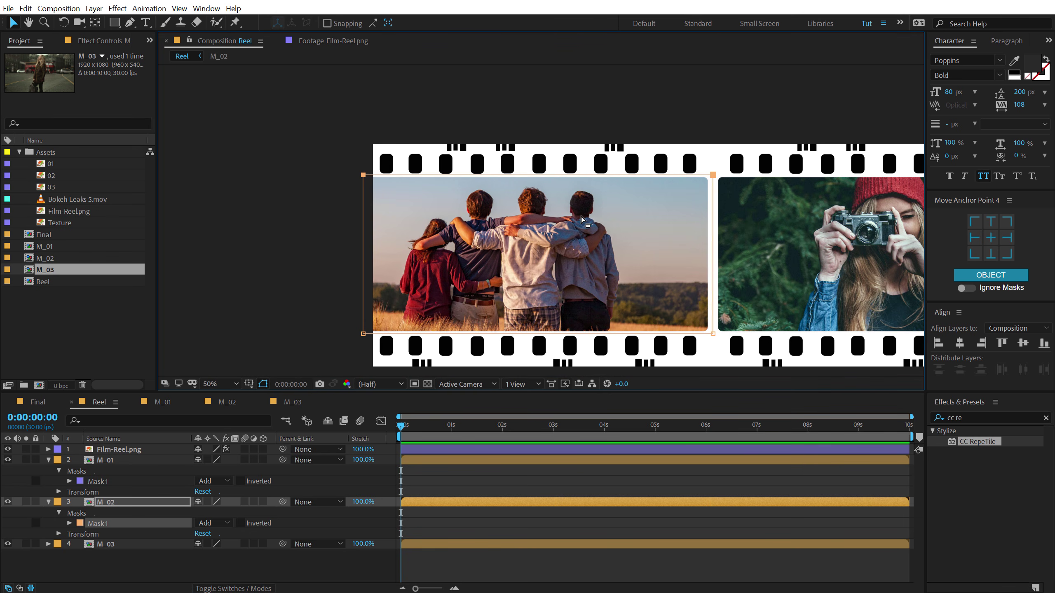
Mask the M_03 layer with a rectangle just outside the opening of the right film frame.
{"action": "scroll", "coordinate": [604, 192], "scroll_direction": "up", "scroll_amount": 1}
{"action": "left_click_drag", "start_coordinate": [604, 191], "coordinate": [164, 199]}
{"action": "left_click", "coordinate": [107, 545]}
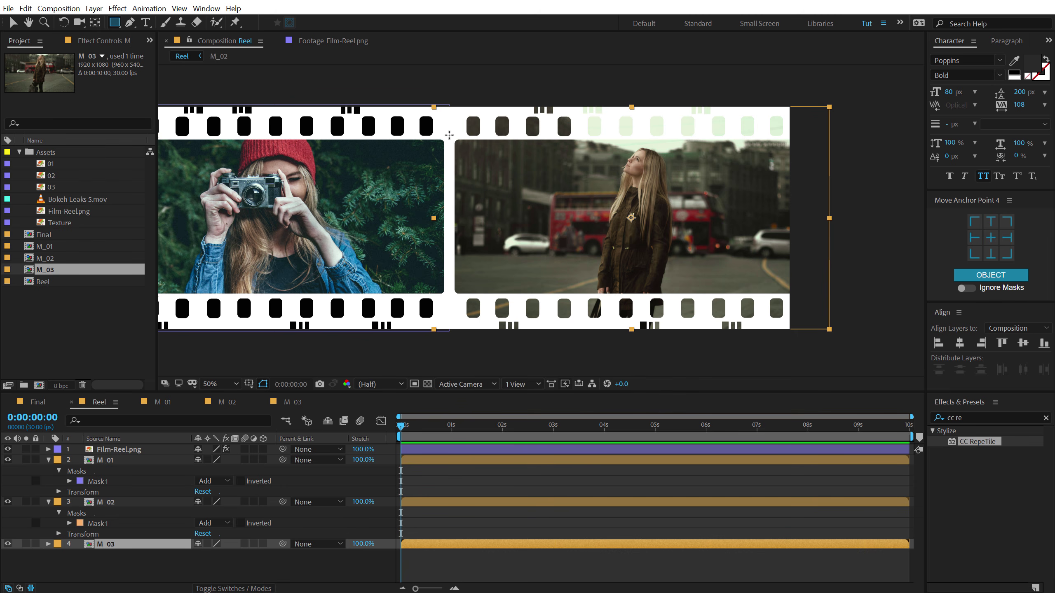
{"action": "left_click_drag", "start_coordinate": [451, 138], "coordinate": [802, 297]}
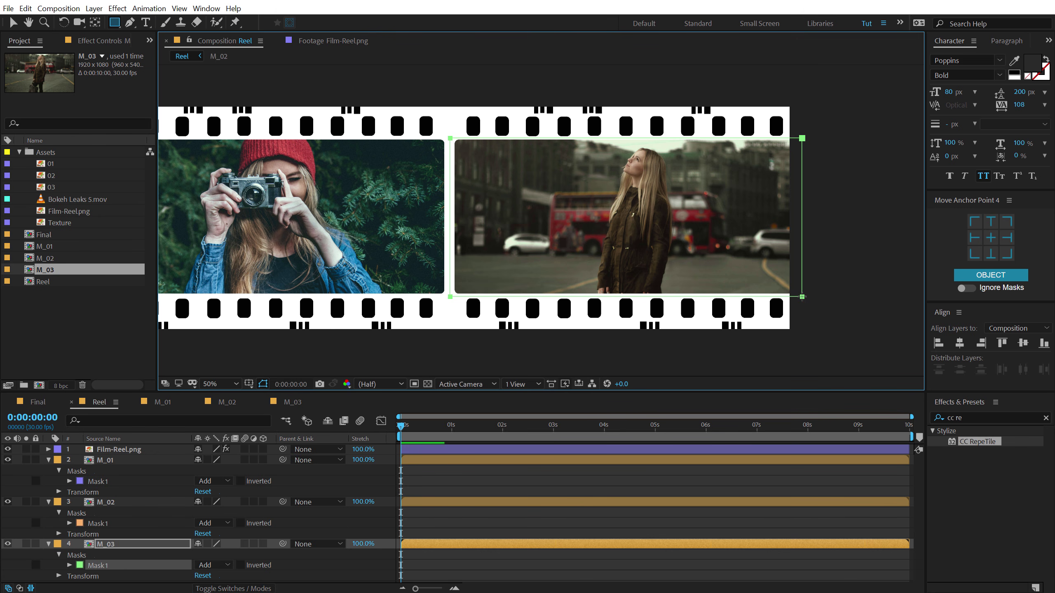
{"action": "left_click", "coordinate": [336, 569]}
Collapse the mask and transform properties of all layers in the Reel composition and clear the selection.
{"action": "scroll", "coordinate": [662, 223], "scroll_direction": "down", "scroll_amount": 2}
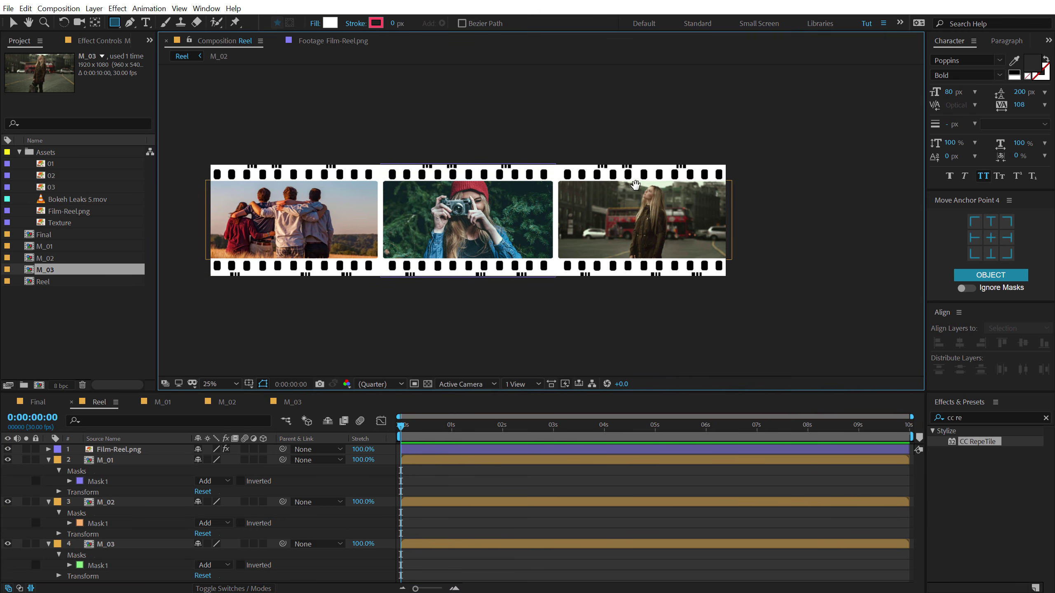
{"action": "left_click_drag", "start_coordinate": [636, 184], "coordinate": [655, 189]}
{"action": "left_click", "coordinate": [124, 460]}
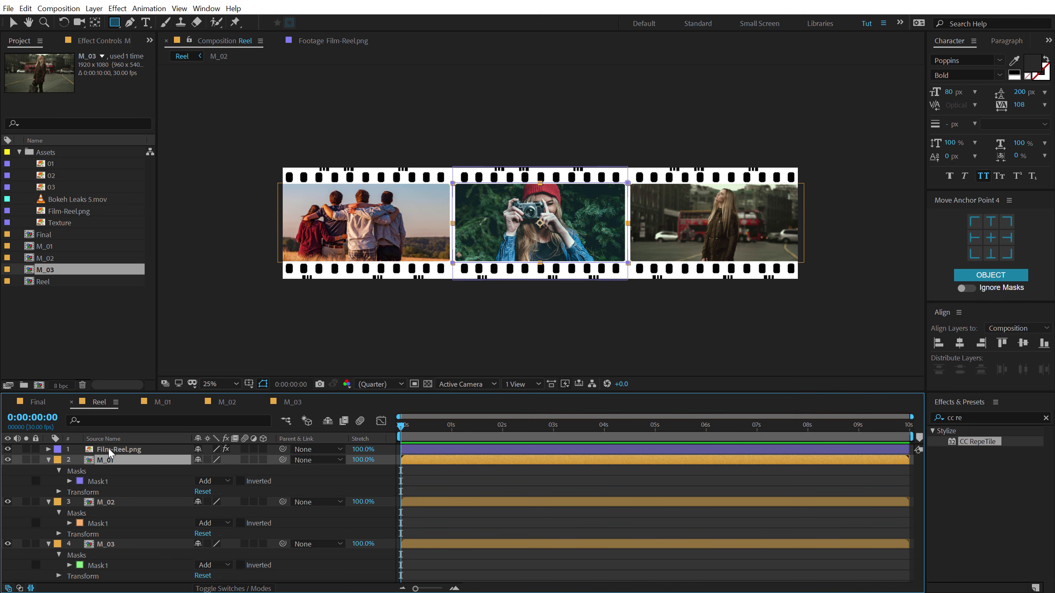
{"action": "key", "text": "ctrl+a"}
{"action": "key", "text": "u"}
{"action": "left_click", "coordinate": [126, 515]}
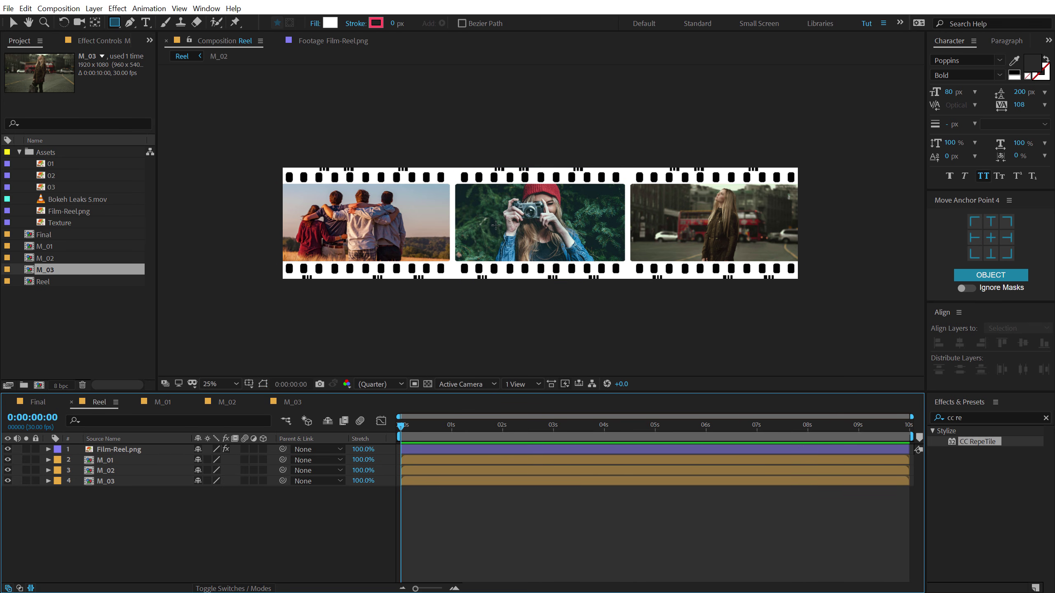
Add a text layer reading "CAPTURE" in Integral CF Bold over the middle film frame.
{"action": "scroll", "coordinate": [496, 225], "scroll_direction": "up", "scroll_amount": 2}
{"action": "left_click", "coordinate": [29, 21]}
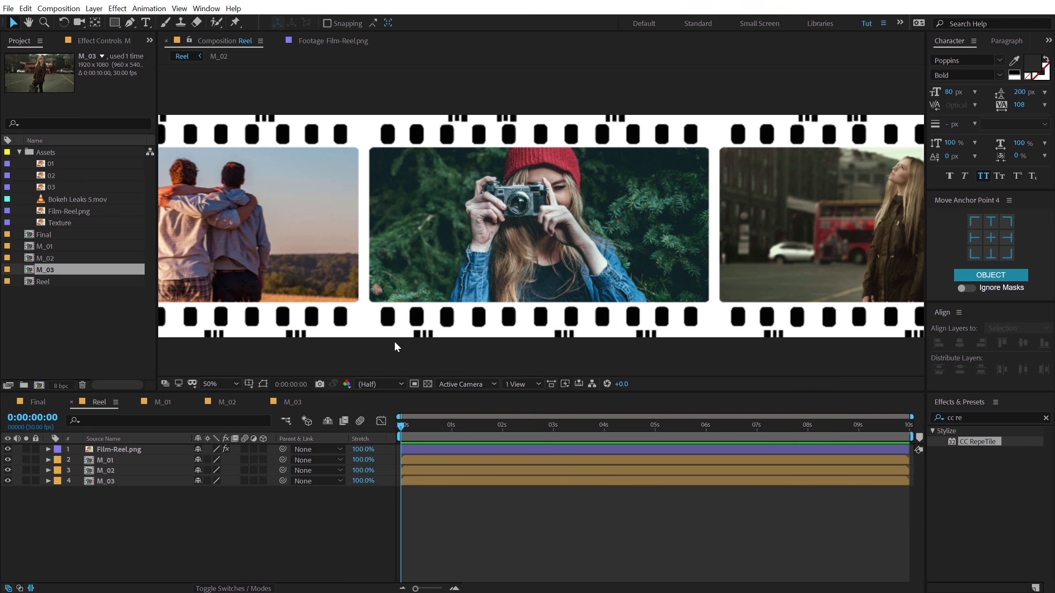
{"action": "scroll", "coordinate": [479, 270], "scroll_direction": "up", "scroll_amount": 2}
{"action": "left_click_drag", "start_coordinate": [492, 227], "coordinate": [506, 157]}
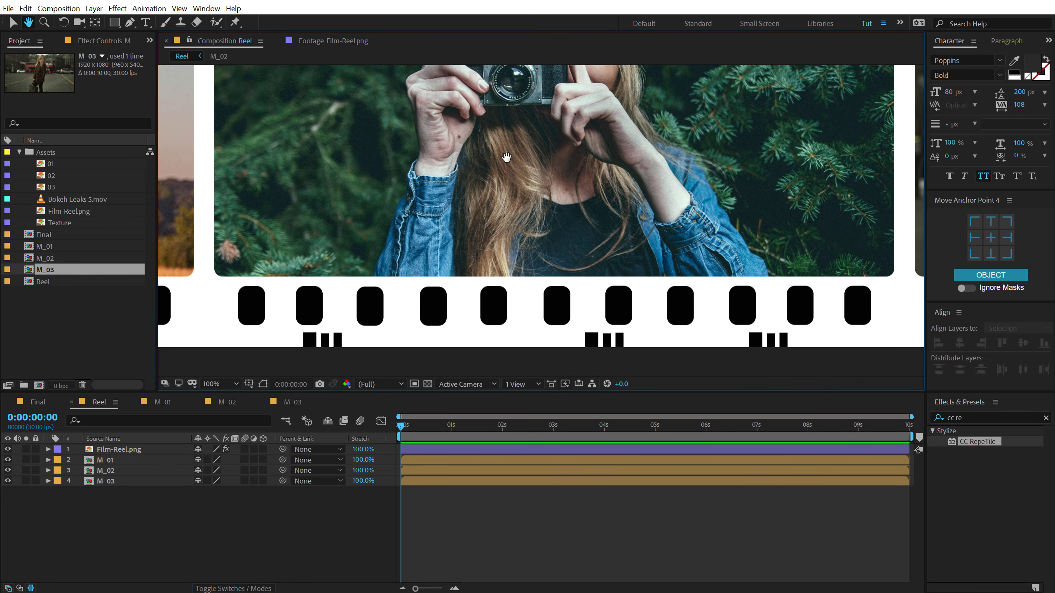
{"action": "left_click", "coordinate": [145, 21]}
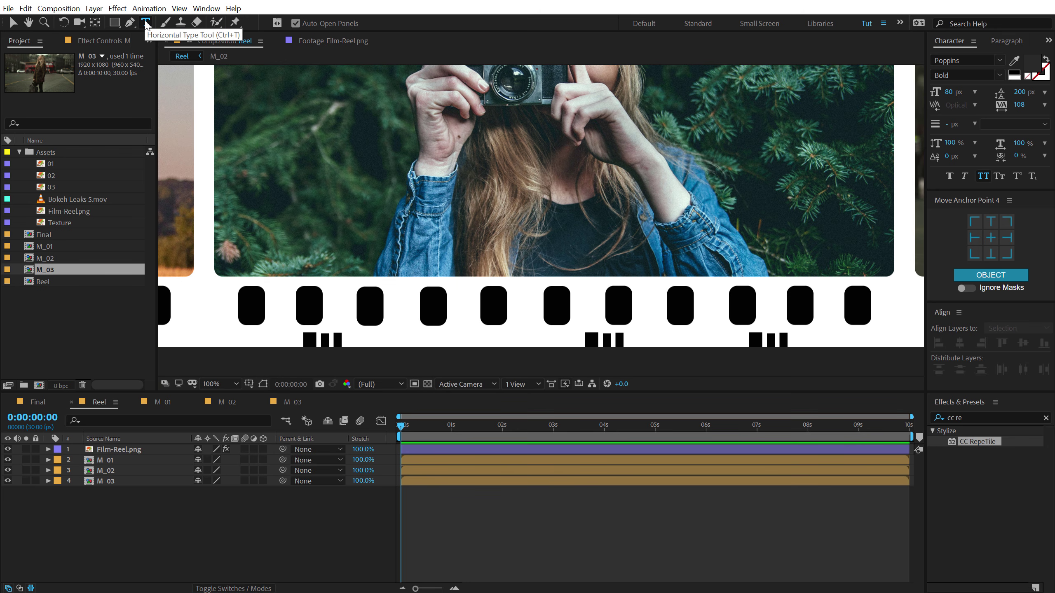
{"action": "left_click", "coordinate": [970, 59]}
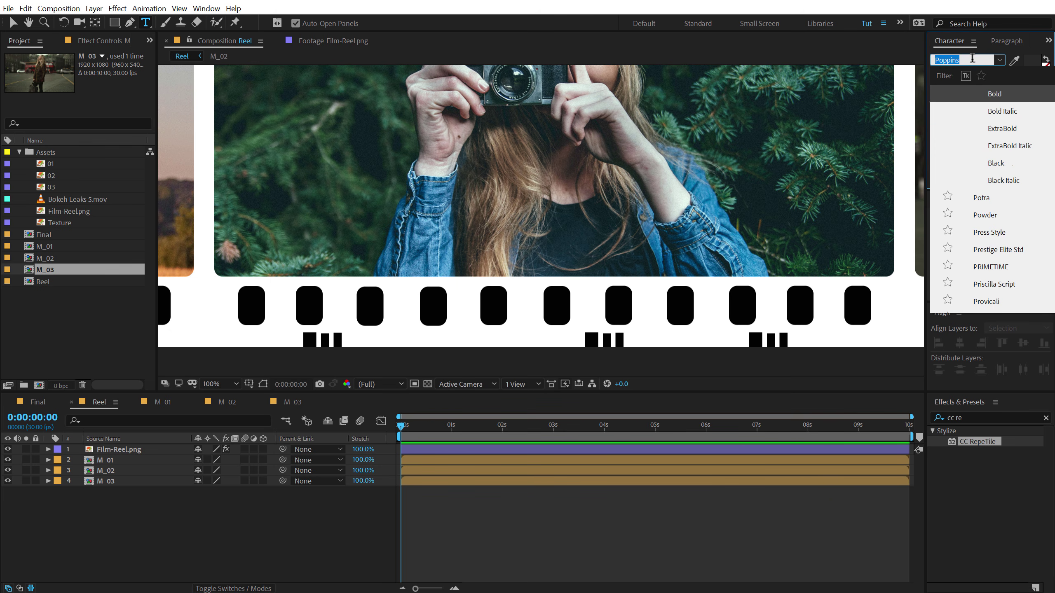
{"action": "type", "text": "integr"}
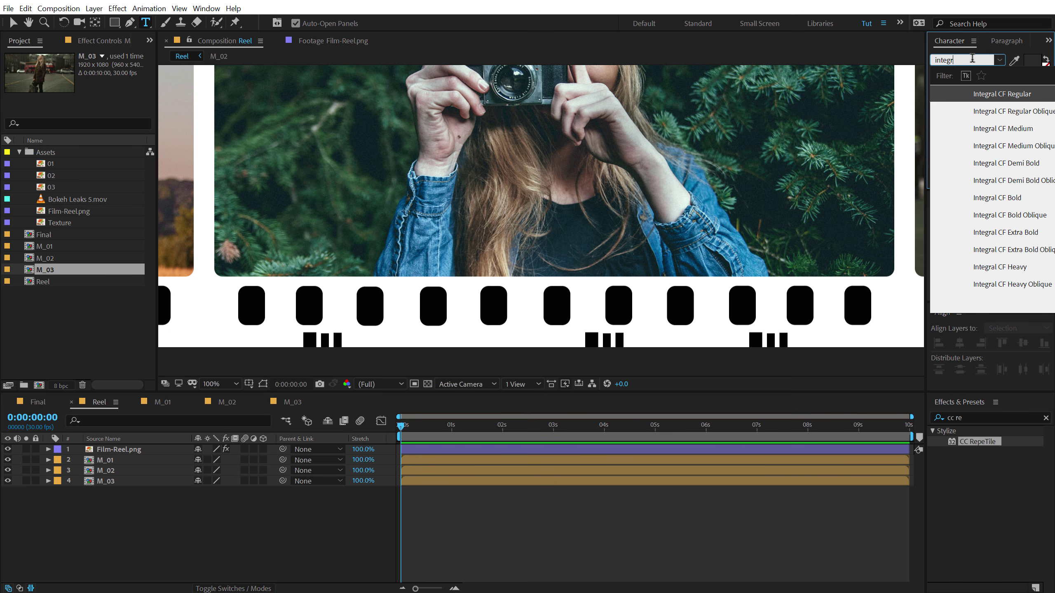
{"action": "left_click", "coordinate": [1004, 199]}
{"action": "left_click", "coordinate": [268, 200]}
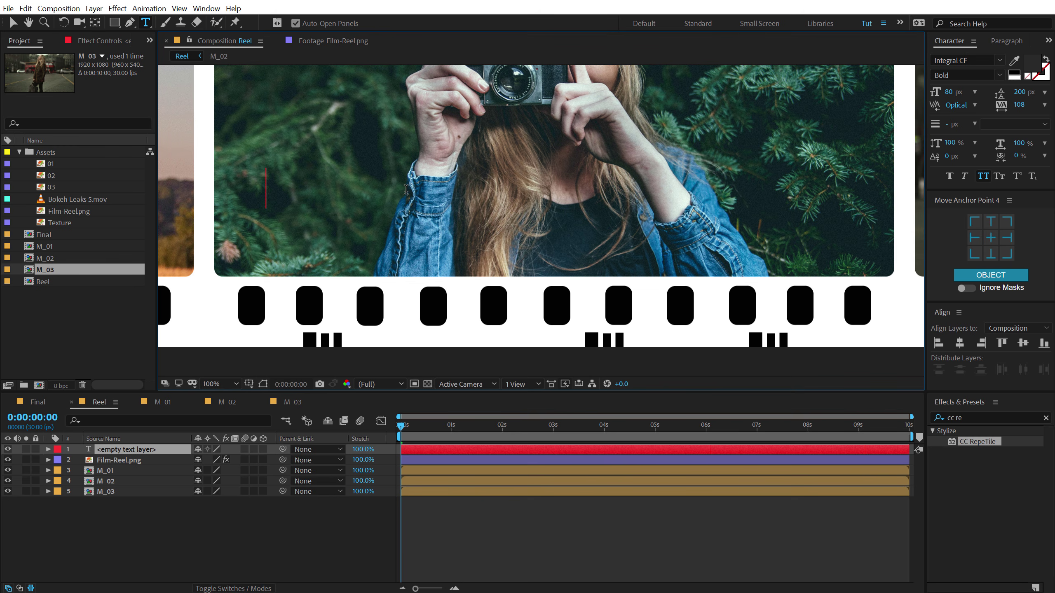
{"action": "type", "text": "CAPTURE"}
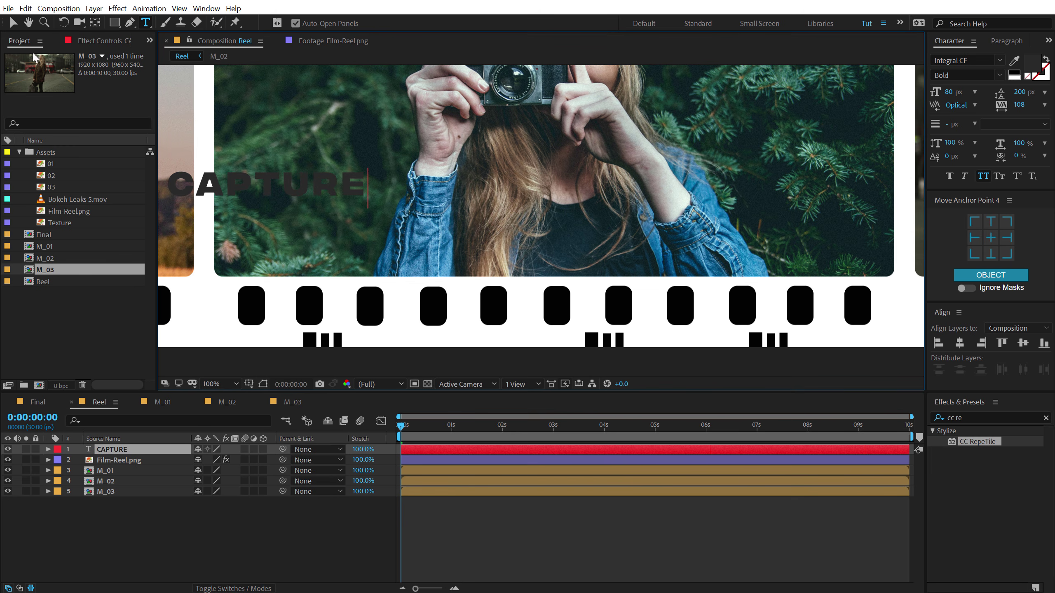
{"action": "left_click", "coordinate": [20, 26]}
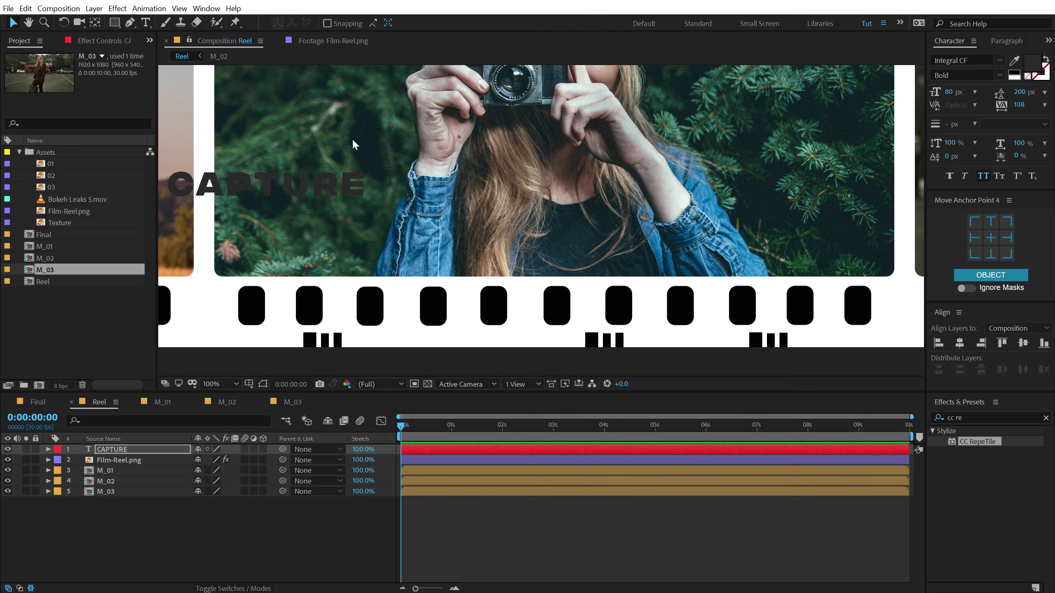
Fill the CAPTURE text with white and move it fully inside the middle film frame, over the photo's lower left.
{"action": "left_click", "coordinate": [1030, 67]}
{"action": "left_click", "coordinate": [102, 179]}
{"action": "left_click", "coordinate": [376, 185]}
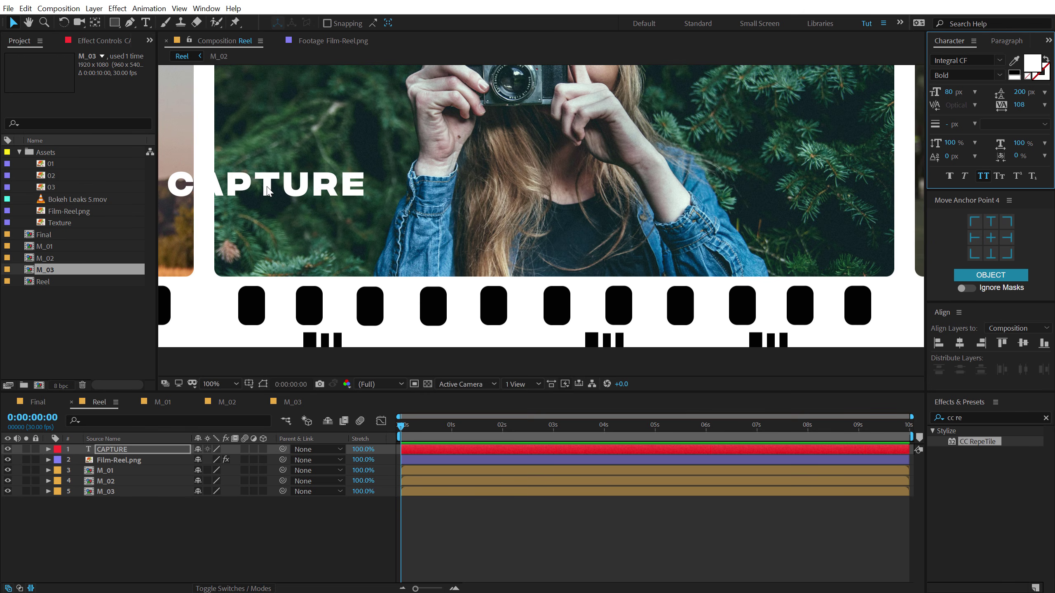
{"action": "left_click_drag", "start_coordinate": [272, 192], "coordinate": [344, 176]}
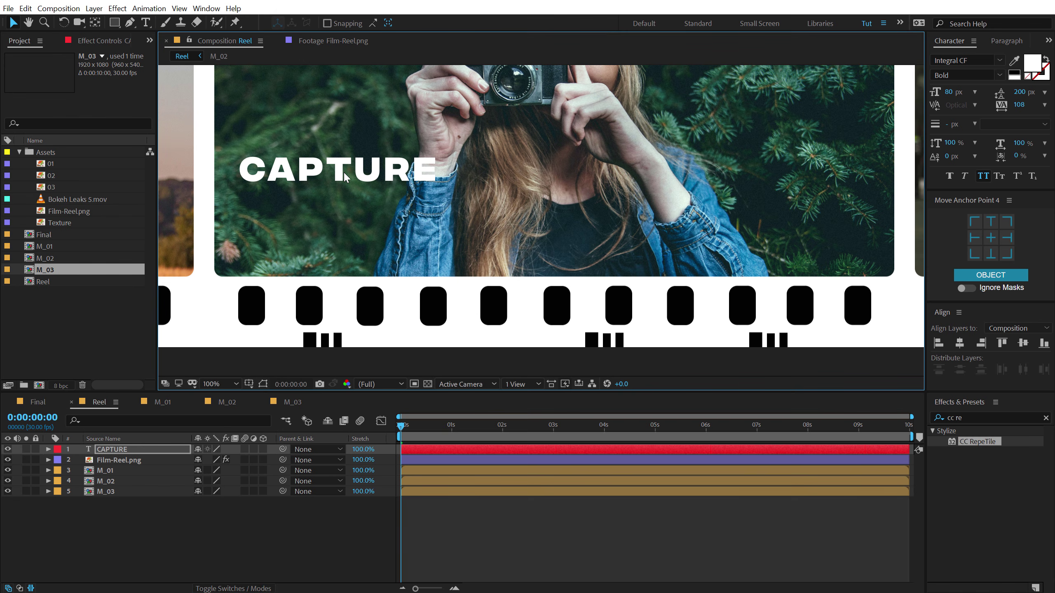
Set the CAPTURE text's font size to 88 px and its tracking to 0.
{"action": "left_click_drag", "start_coordinate": [953, 95], "coordinate": [959, 99]}
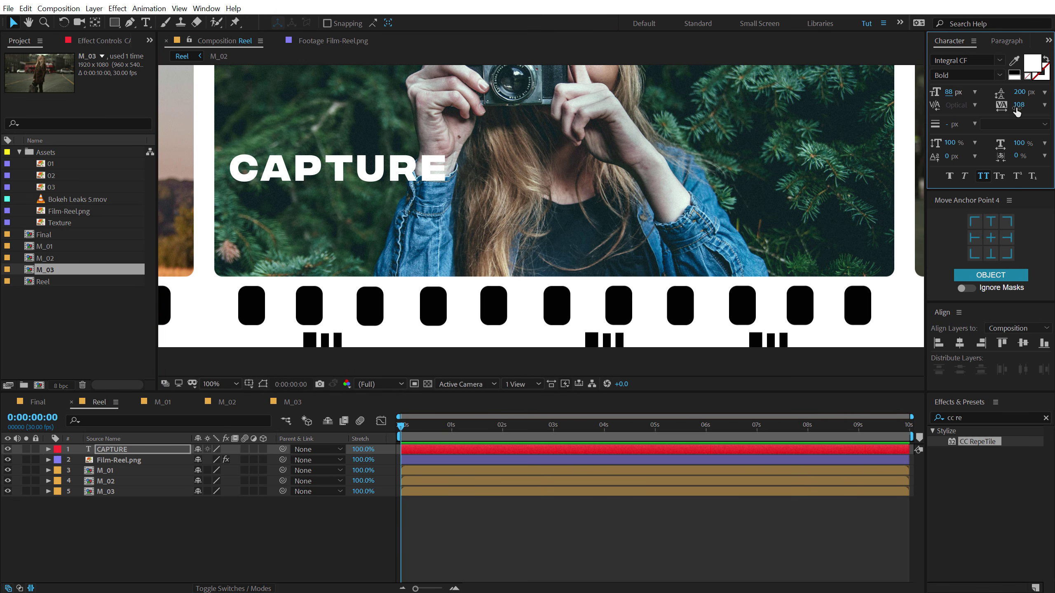
{"action": "type", "text": "0"}
{"action": "key", "text": "Return"}
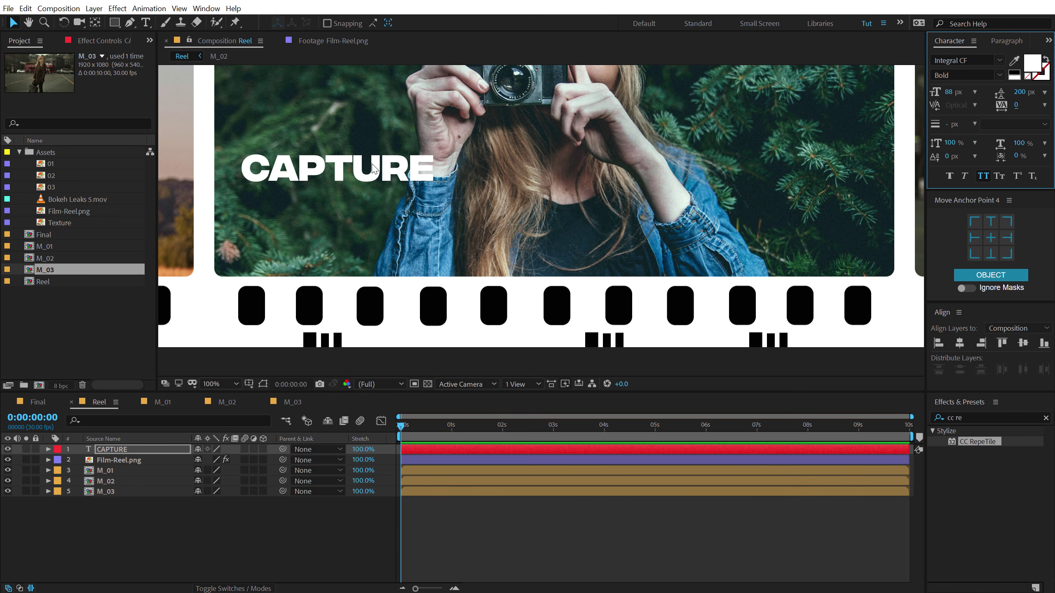
Duplicate the CAPTURE text, place the copy directly beneath the original and change its wording to "memories".
{"action": "left_click_drag", "start_coordinate": [373, 166], "coordinate": [356, 201]}
{"action": "key", "text": "ctrl+d"}
{"action": "double_click", "coordinate": [345, 207]}
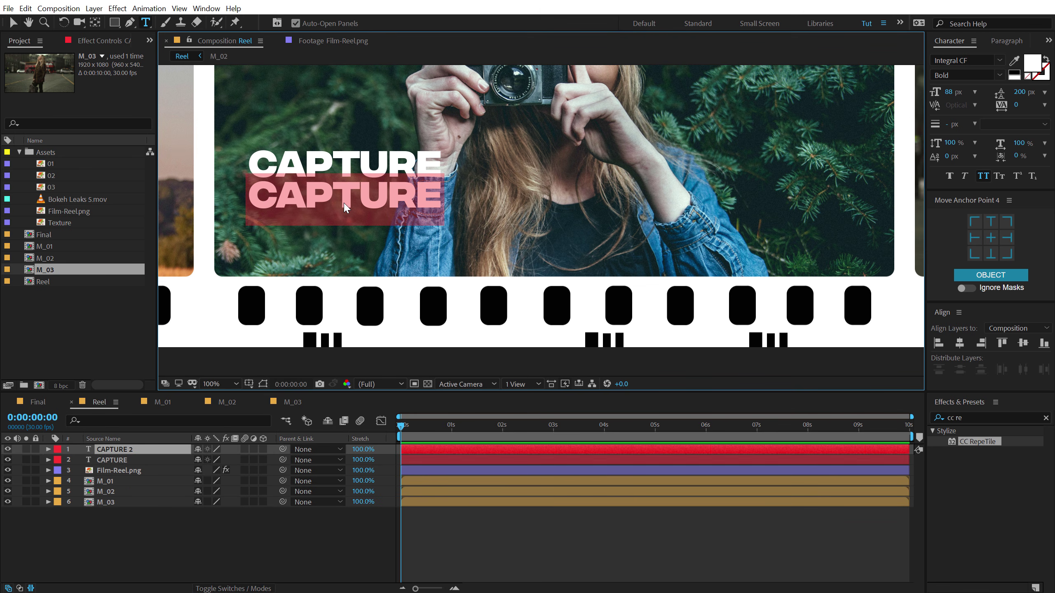
{"action": "type", "text": "me"}
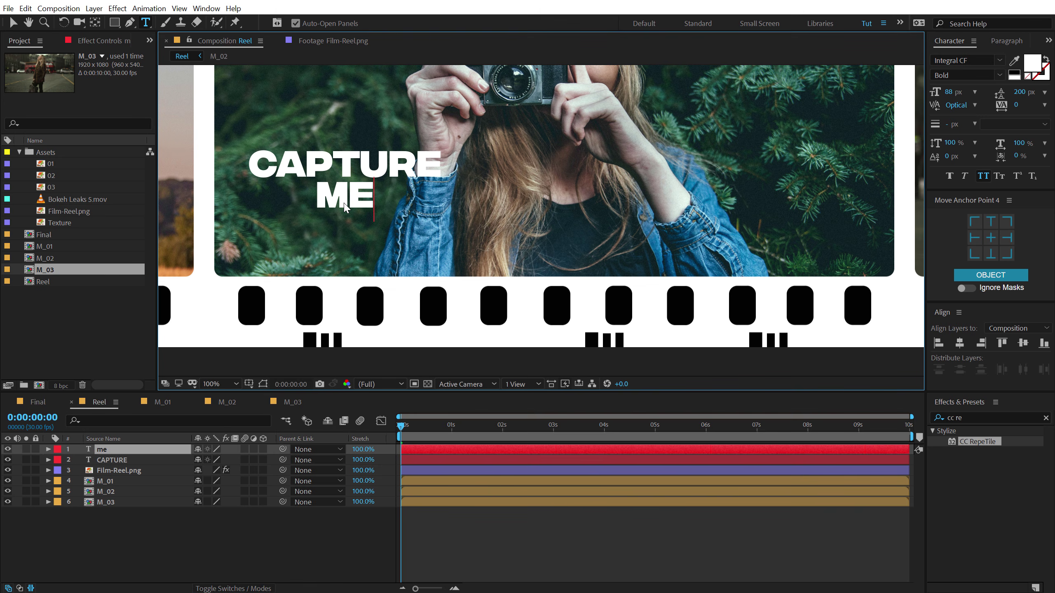
{"action": "type", "text": "mories"}
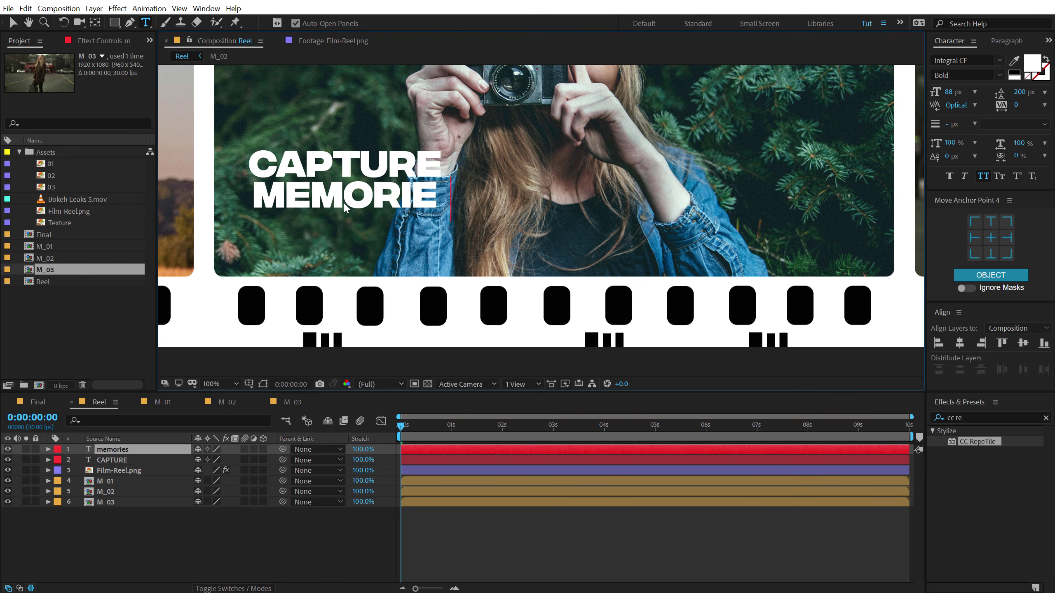
{"action": "left_click", "coordinate": [13, 22]}
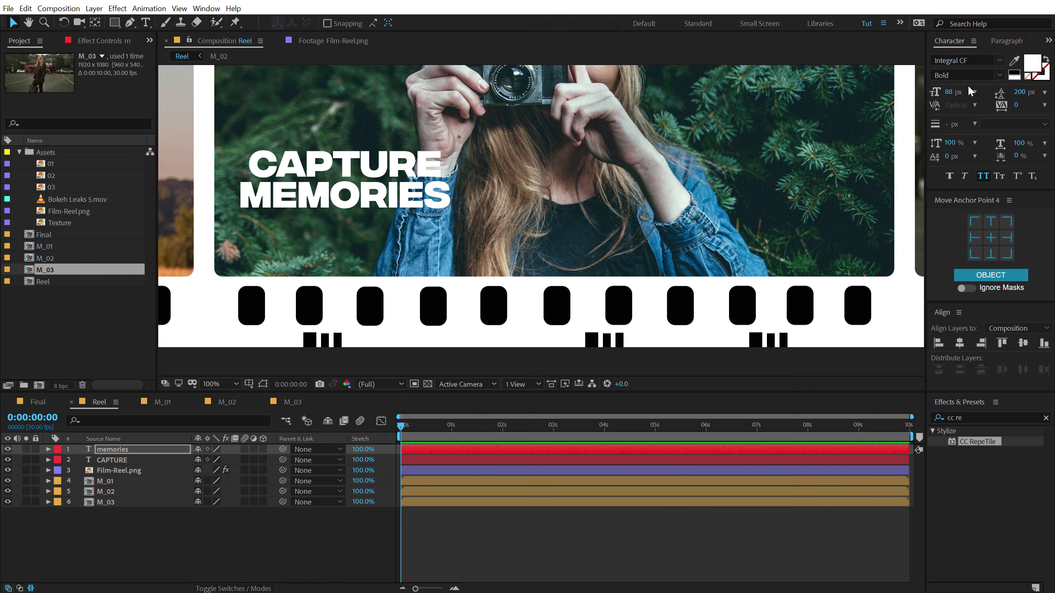
Set the memories text's font size to 50 px and its tracking to 204.
{"action": "left_click_drag", "start_coordinate": [940, 92], "coordinate": [922, 95]}
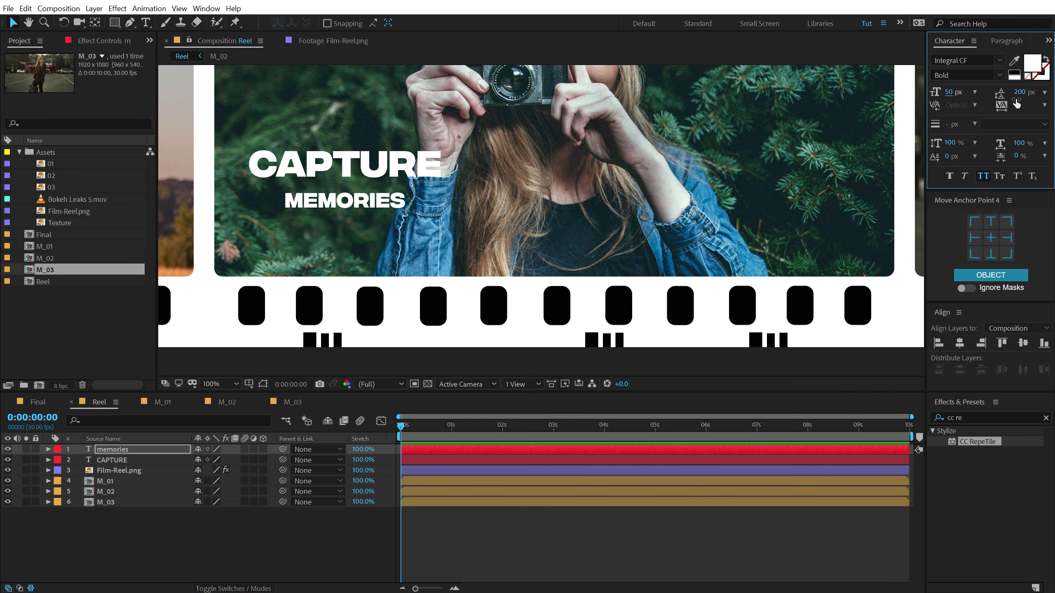
{"action": "left_click_drag", "start_coordinate": [1016, 107], "coordinate": [1053, 107]}
{"action": "left_click", "coordinate": [358, 198]}
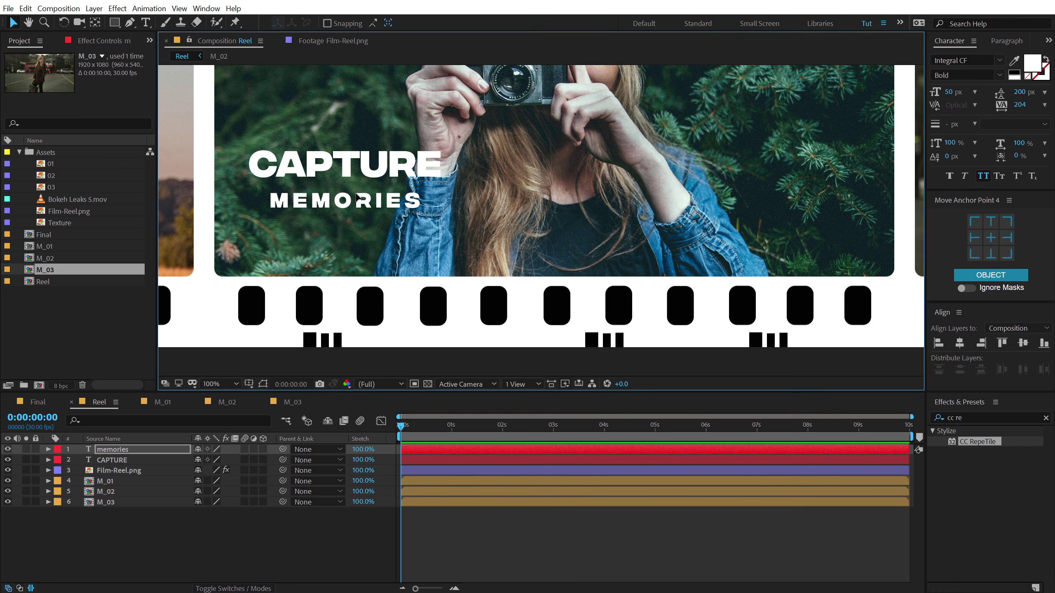
Duplicate the CAPTURE and memories text layers and stack the two copies together above the originals.
{"action": "scroll", "coordinate": [560, 164], "scroll_direction": "down", "scroll_amount": 2}
{"action": "left_click_drag", "start_coordinate": [560, 164], "coordinate": [474, 171]}
{"action": "left_click", "coordinate": [124, 459]}
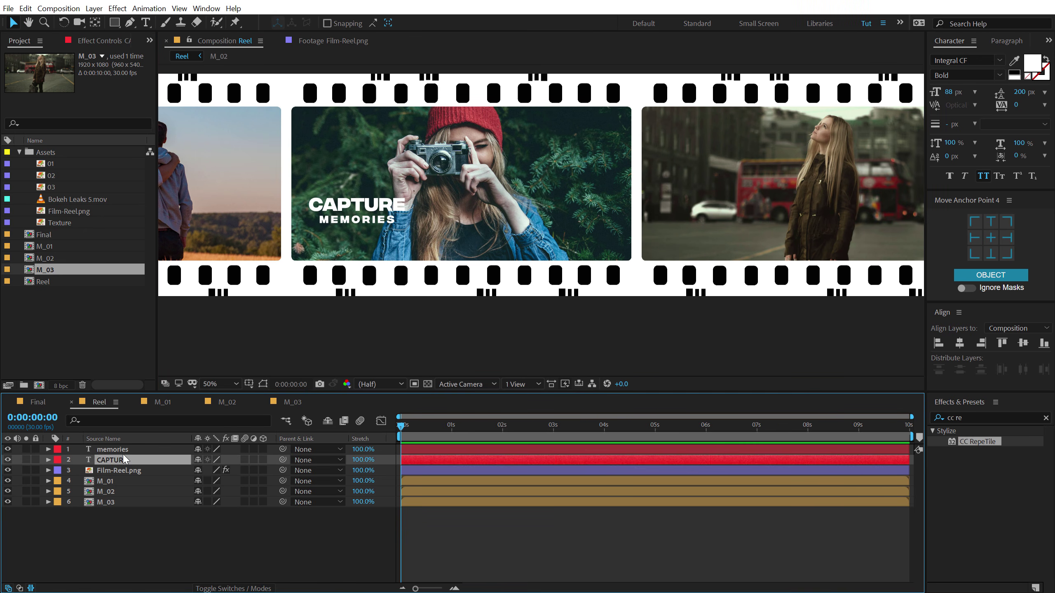
{"action": "left_click", "coordinate": [122, 452], "text": "ctrl"}
{"action": "key", "text": "ctrl+d"}
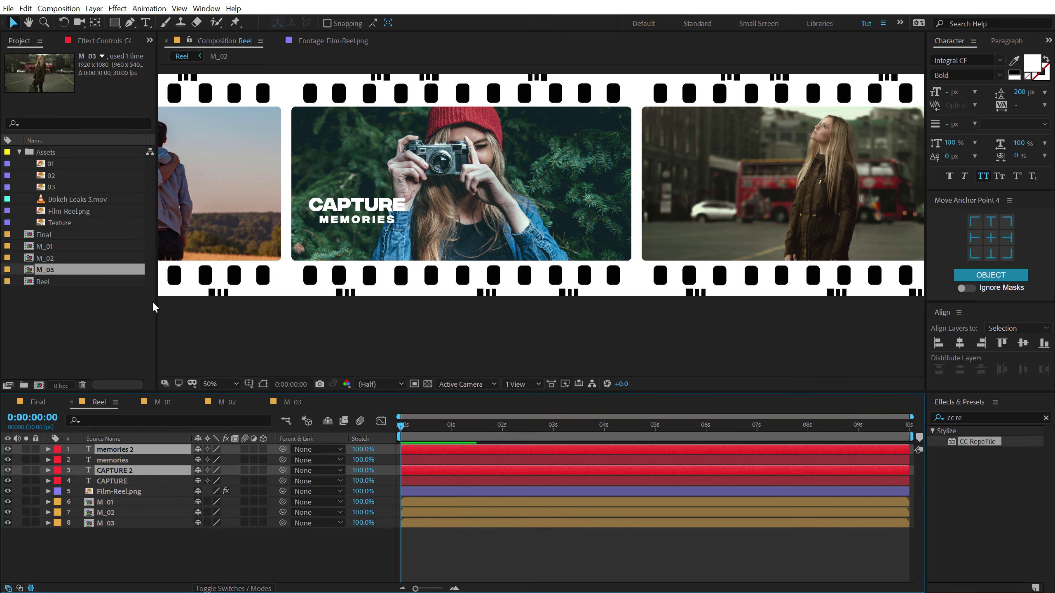
{"action": "left_click_drag", "start_coordinate": [118, 470], "coordinate": [112, 455]}
Move the duplicated text pair onto the right film frame, to the right of the standing woman.
{"action": "left_click_drag", "start_coordinate": [363, 219], "coordinate": [717, 224]}
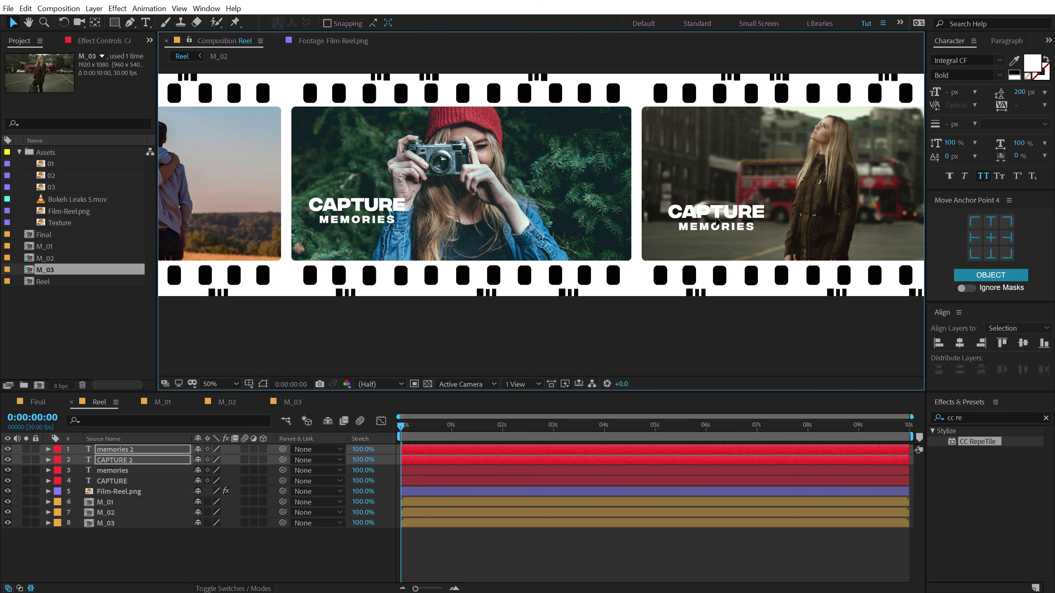
{"action": "key", "text": "ctrl+z"}
{"action": "left_click_drag", "start_coordinate": [347, 204], "coordinate": [655, 214]}
{"action": "key", "text": "h"}
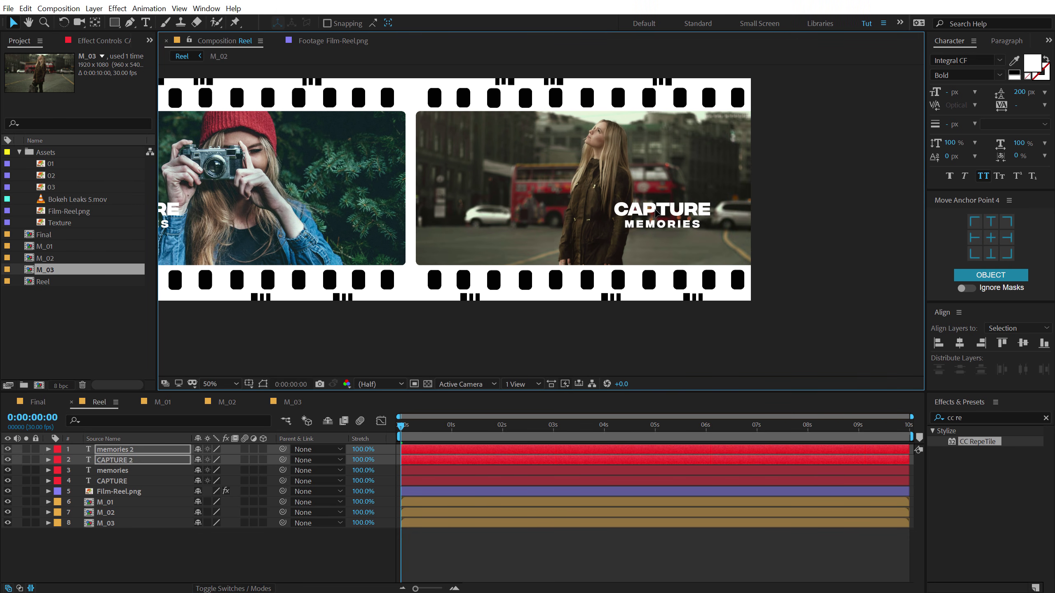
Change the copied CAPTURE text on the right film frame to "record".
{"action": "scroll", "coordinate": [675, 223], "scroll_direction": "up", "scroll_amount": 2}
{"action": "left_click_drag", "start_coordinate": [773, 235], "coordinate": [607, 237]}
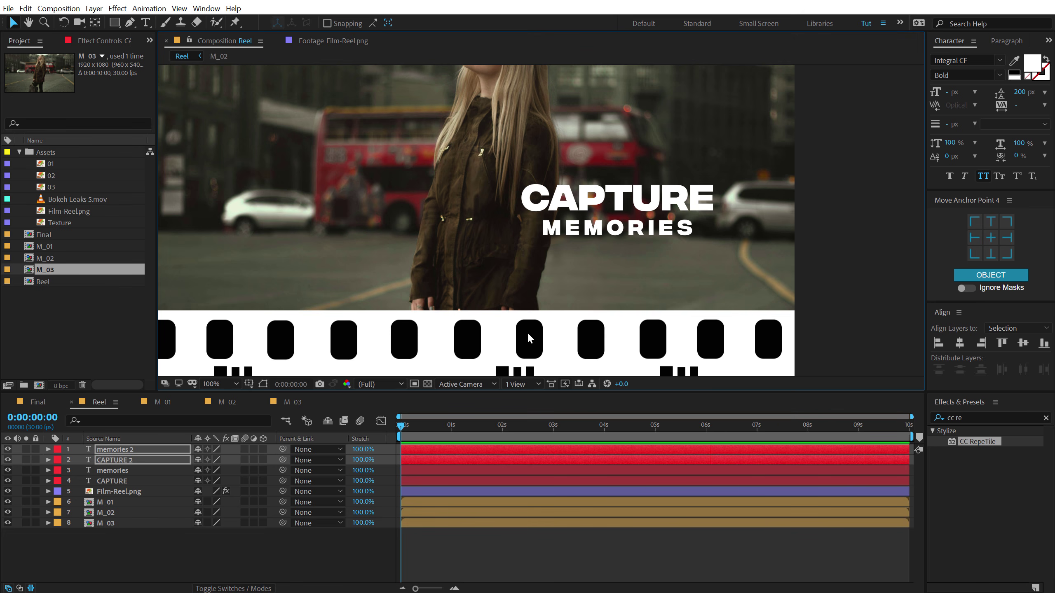
{"action": "left_click", "coordinate": [170, 537]}
{"action": "double_click", "coordinate": [615, 199]}
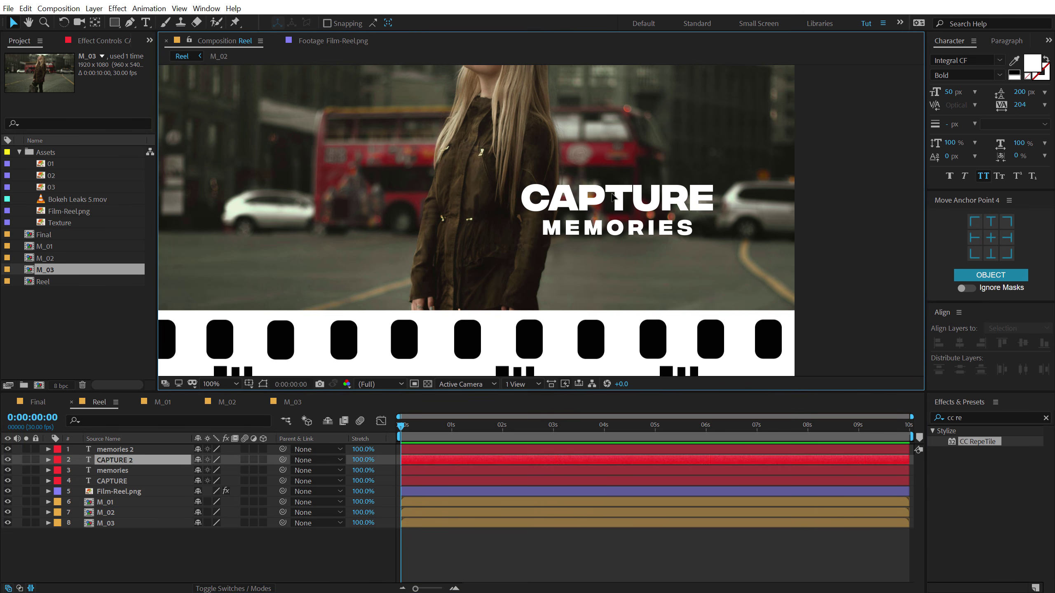
{"action": "type", "text": "record"}
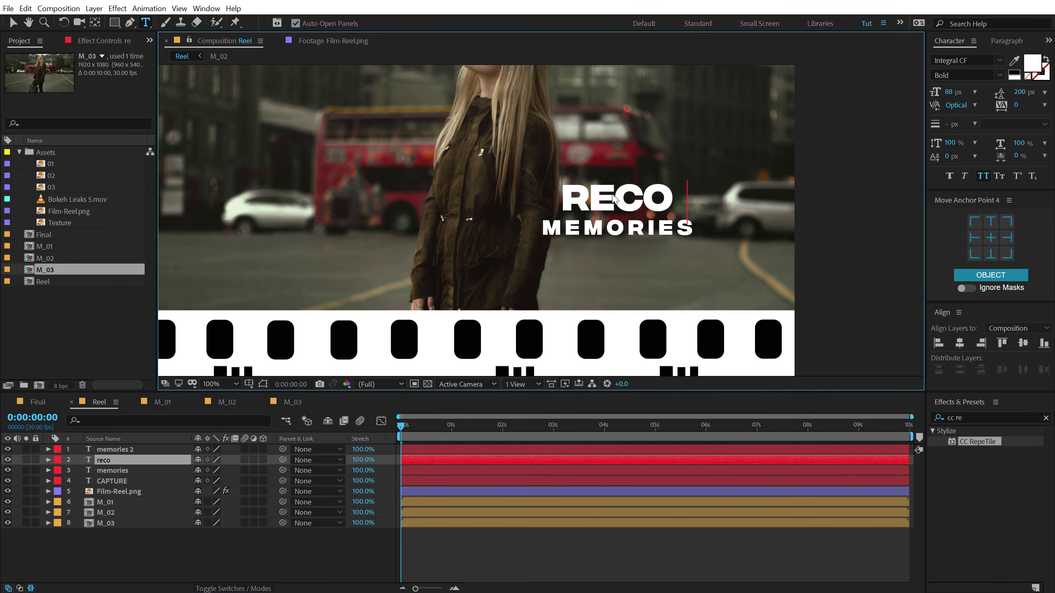
Change the copied memories text on the right film frame to "moments".
{"action": "double_click", "coordinate": [113, 453]}
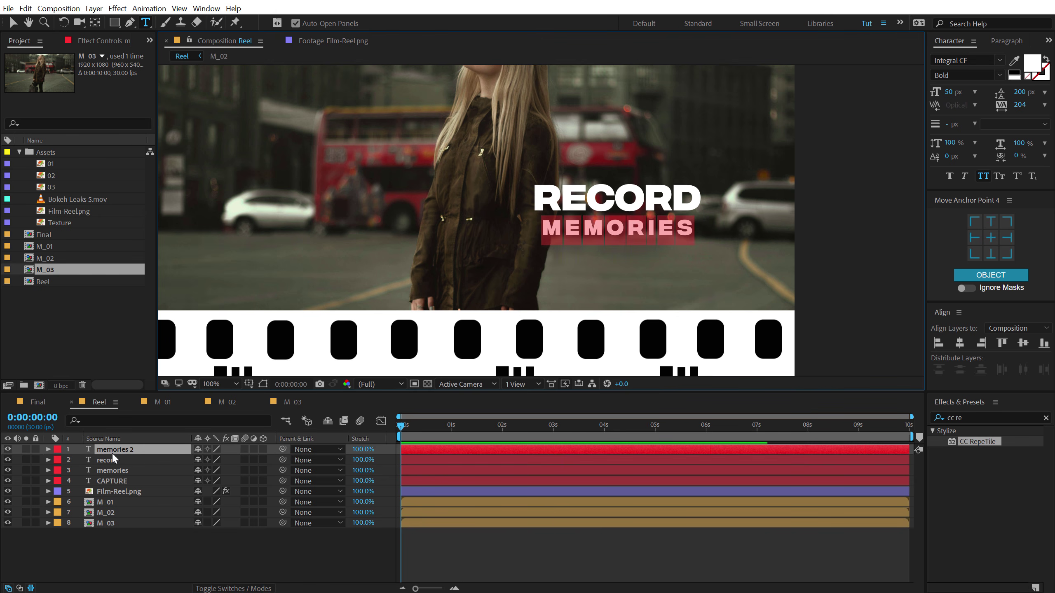
{"action": "type", "text": "moments"}
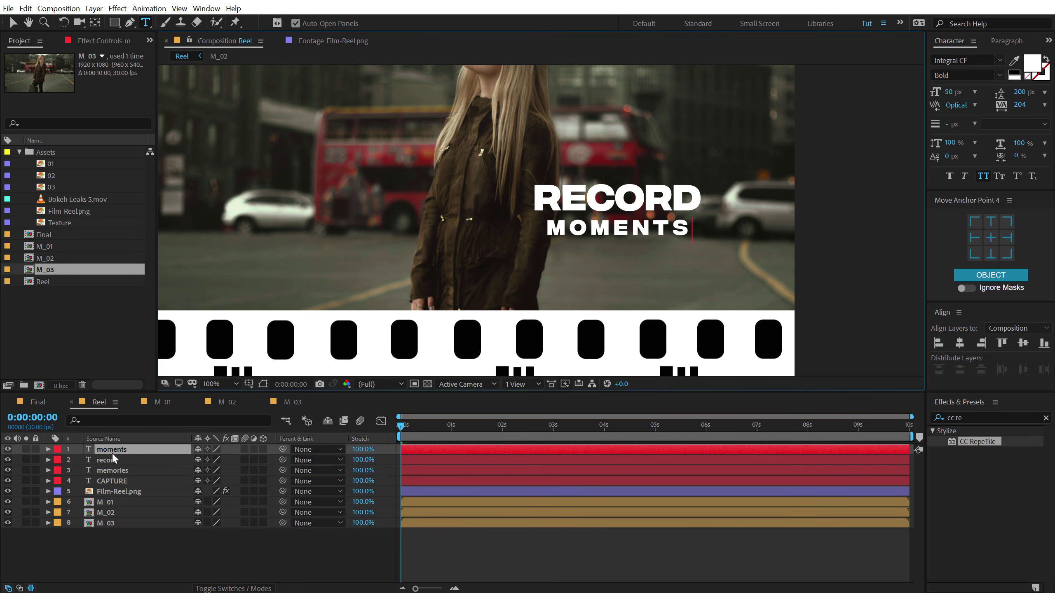
{"action": "left_click", "coordinate": [13, 22]}
{"action": "key", "text": "comma"}
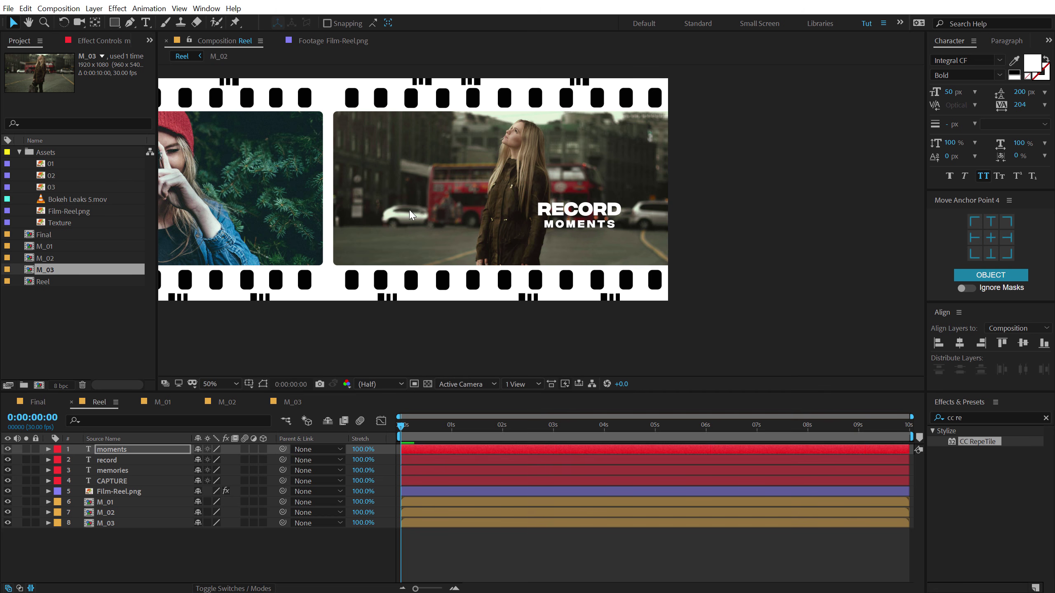
Duplicate the record and moments text layers and move the copies onto the left film frame.
{"action": "left_click", "coordinate": [109, 460], "text": "ctrl"}
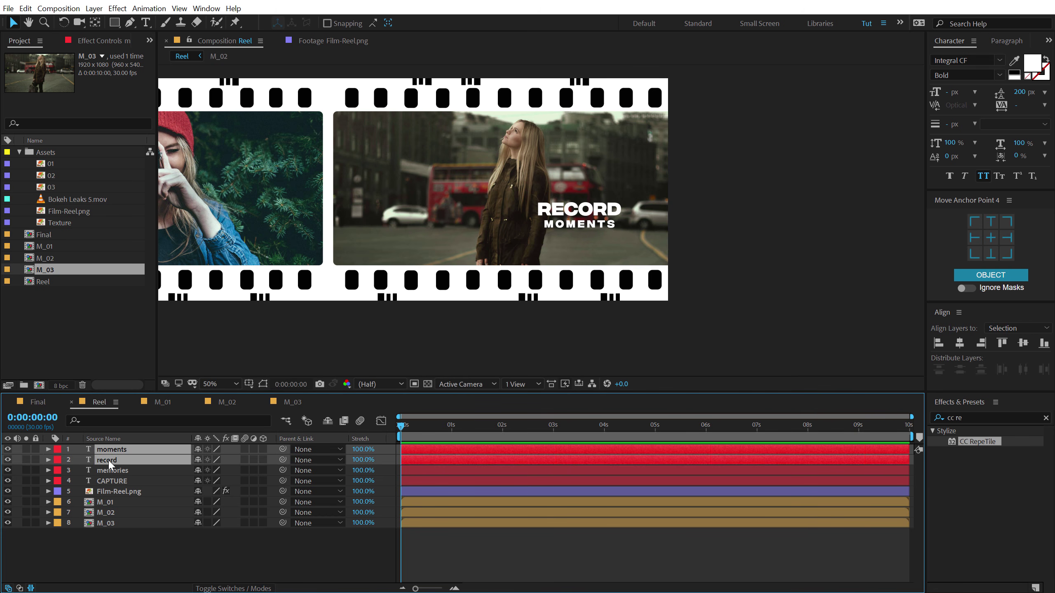
{"action": "key", "text": "ctrl+d"}
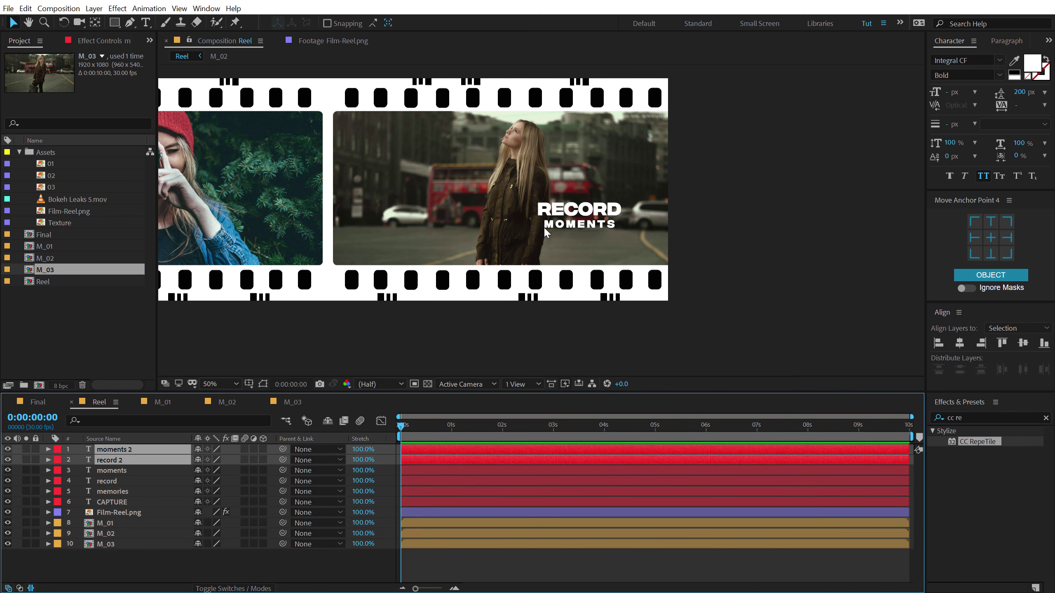
{"action": "left_click_drag", "start_coordinate": [578, 215], "coordinate": [322, 219]}
{"action": "key", "text": "h"}
{"action": "left_click", "coordinate": [442, 247]}
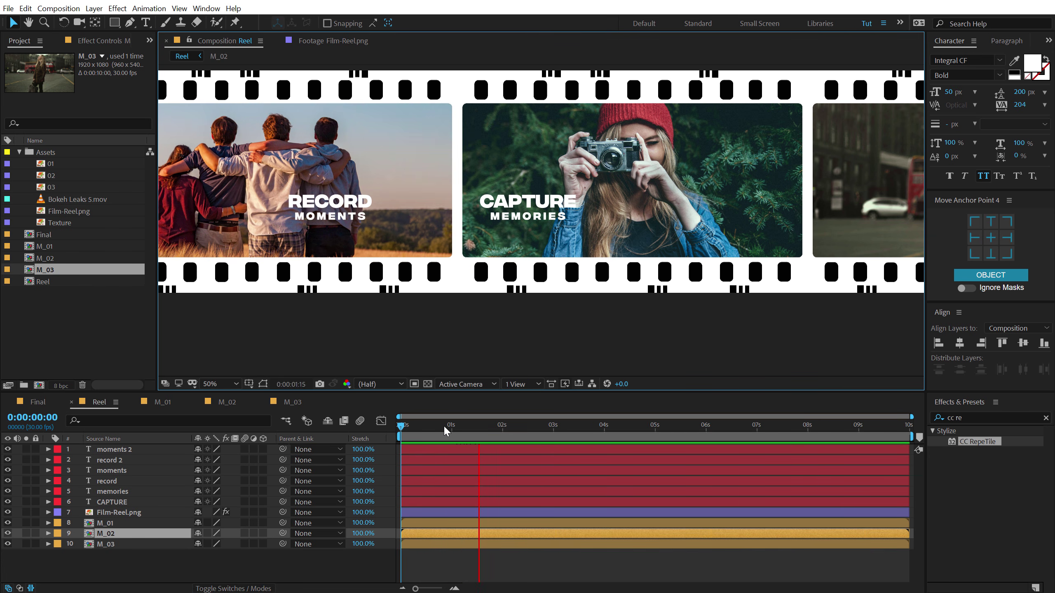
Nudge the moments 2 and record 2 texts left within the left film frame, then clear the selection.
{"action": "left_click", "coordinate": [124, 449]}
{"action": "left_click", "coordinate": [110, 460], "text": "ctrl"}
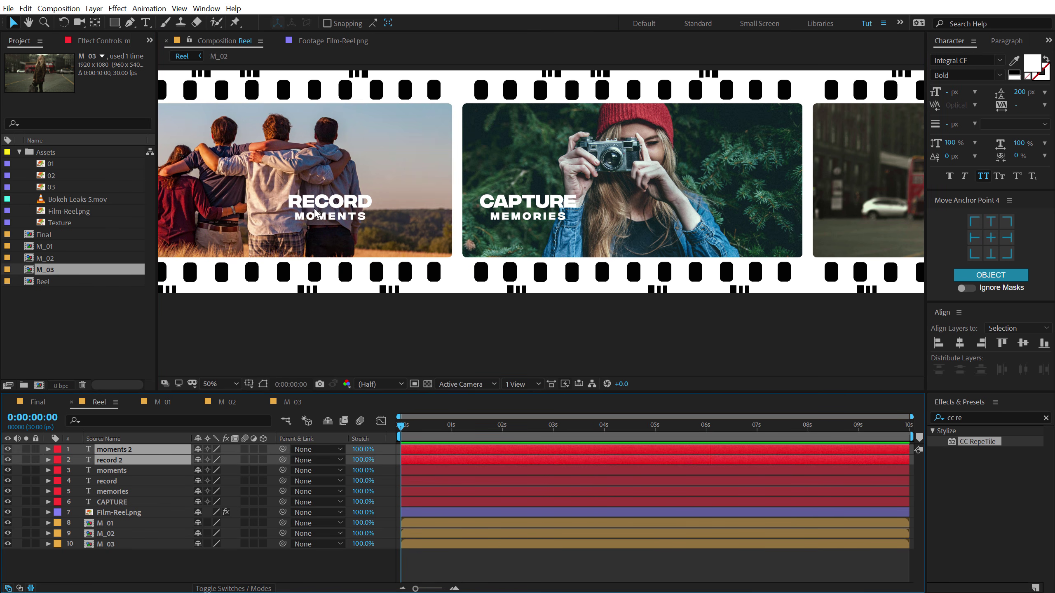
{"action": "key", "text": "shift+Left"}
{"action": "key", "text": "shift+Left"}
{"action": "key", "text": "shift+Left"}
{"action": "key", "text": "shift+Left"}
{"action": "key", "text": "shift+Left"}
{"action": "key", "text": "shift+Left"}
{"action": "key", "text": "shift+Left"}
{"action": "key", "text": "shift+Left"}
{"action": "key", "text": "shift+Left"}
{"action": "key", "text": "shift+Left"}
{"action": "key", "text": "shift+Left"}
{"action": "key", "text": "shift+Left"}
{"action": "key", "text": "shift+Left"}
{"action": "key", "text": "shift+Left"}
{"action": "key", "text": "shift+Left"}
{"action": "key", "text": "shift+Left"}
{"action": "key", "text": "shift+Left"}
{"action": "key", "text": "shift+Left"}
{"action": "key", "text": "shift+Left"}
{"action": "key", "text": "shift+Left"}
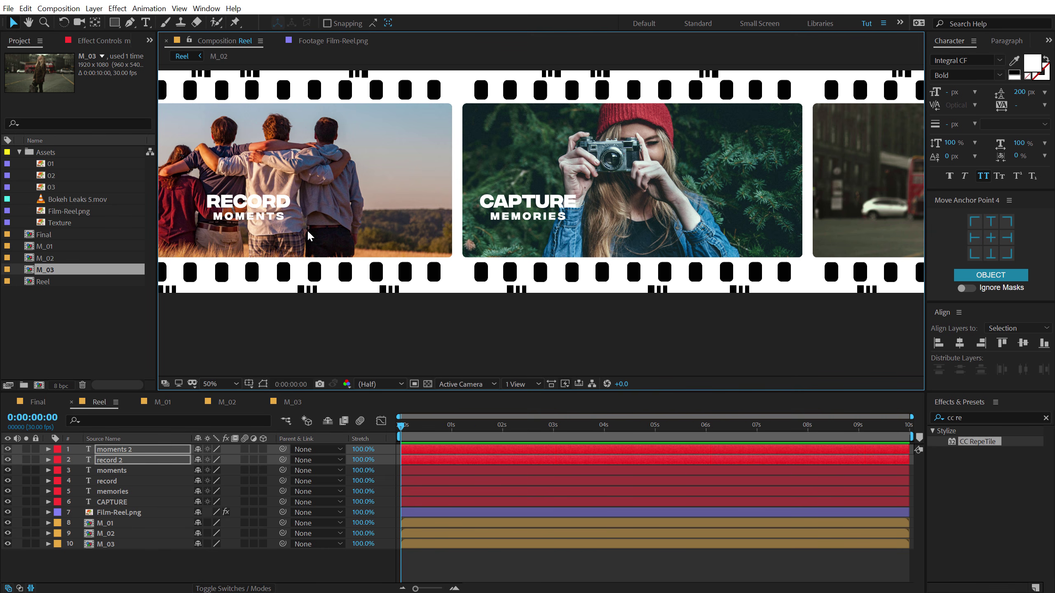
{"action": "left_click_drag", "start_coordinate": [202, 200], "coordinate": [372, 212]}
{"action": "left_click", "coordinate": [130, 562]}
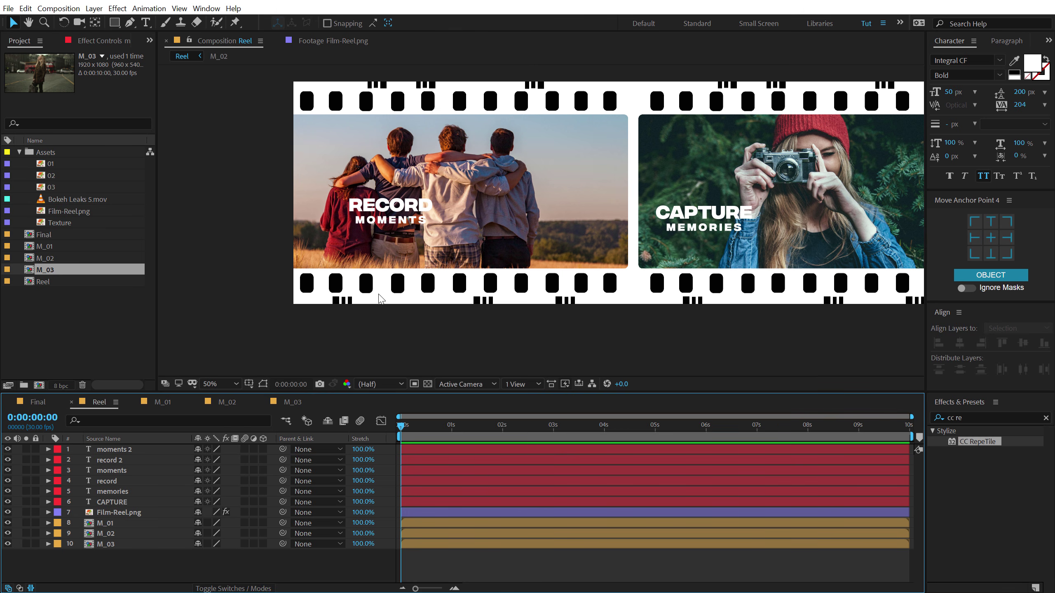
Change the record 2 text on the left film frame to "friends".
{"action": "key", "text": "period"}
{"action": "left_click_drag", "start_coordinate": [349, 225], "coordinate": [516, 227]}
{"action": "double_click", "coordinate": [406, 203]}
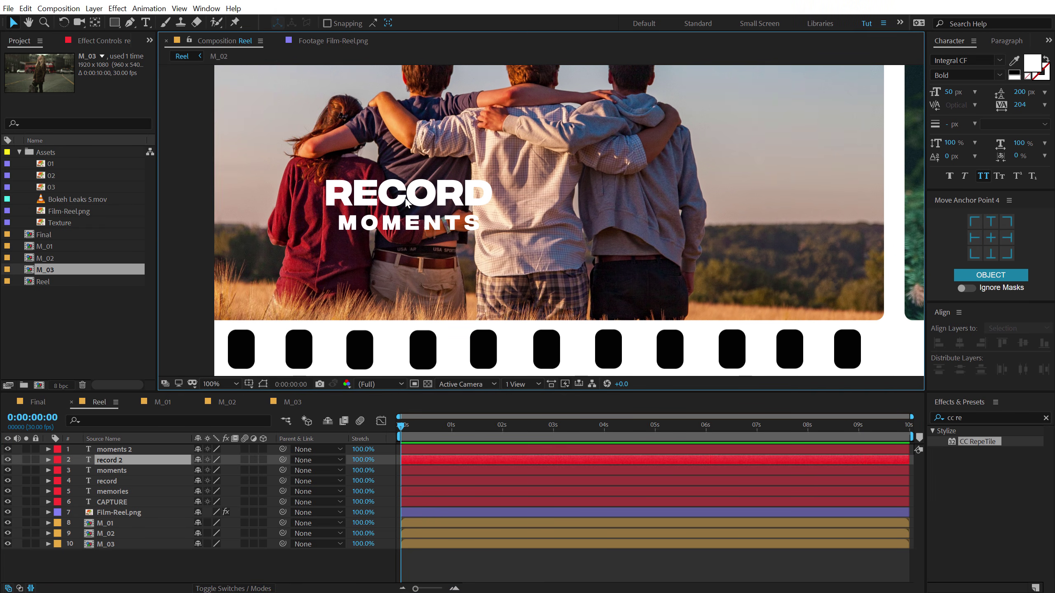
{"action": "type", "text": "FRIENDS"}
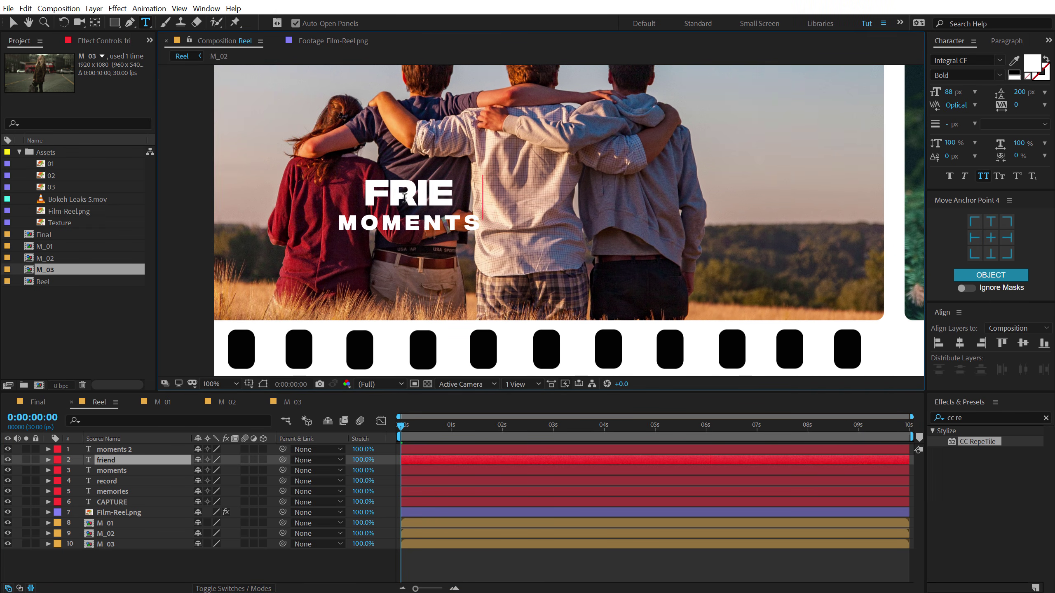
Change the moments 2 text on the left film frame to "forever" and clear the selection.
{"action": "left_click", "coordinate": [108, 451]}
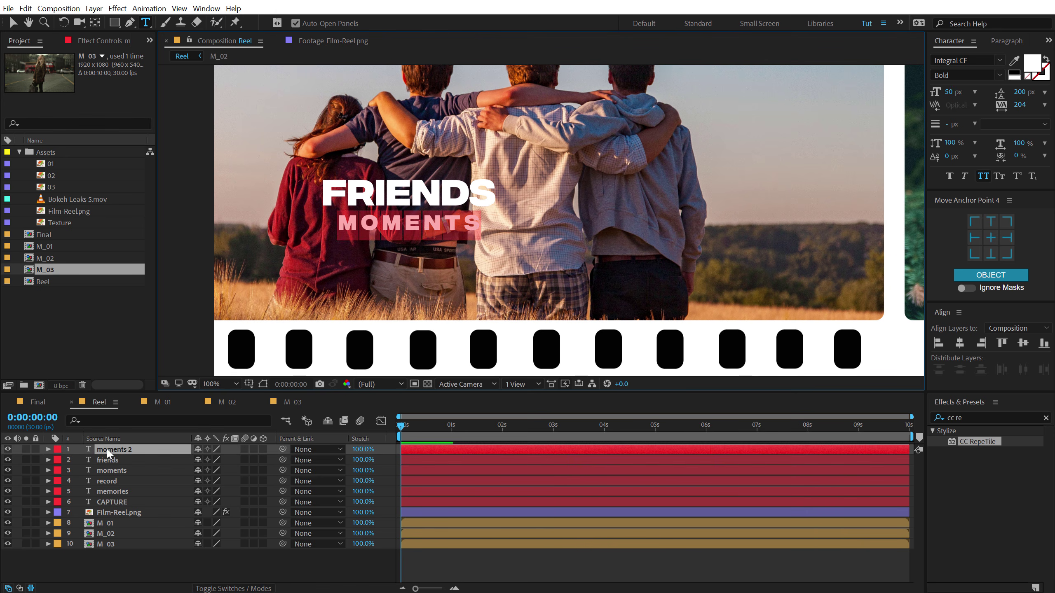
{"action": "type", "text": "forev"}
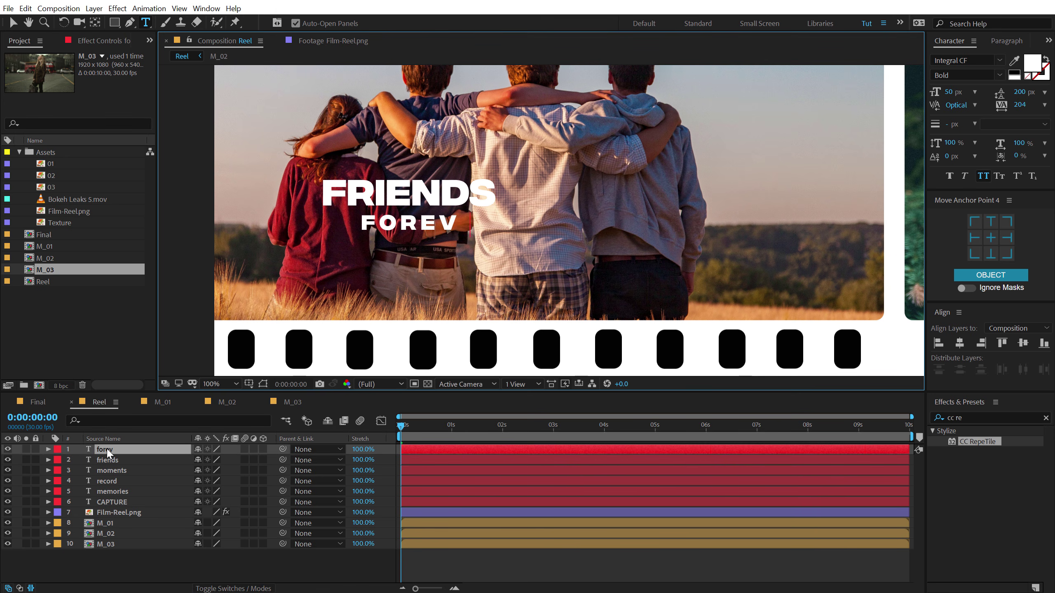
{"action": "type", "text": "er"}
{"action": "left_click", "coordinate": [14, 22]}
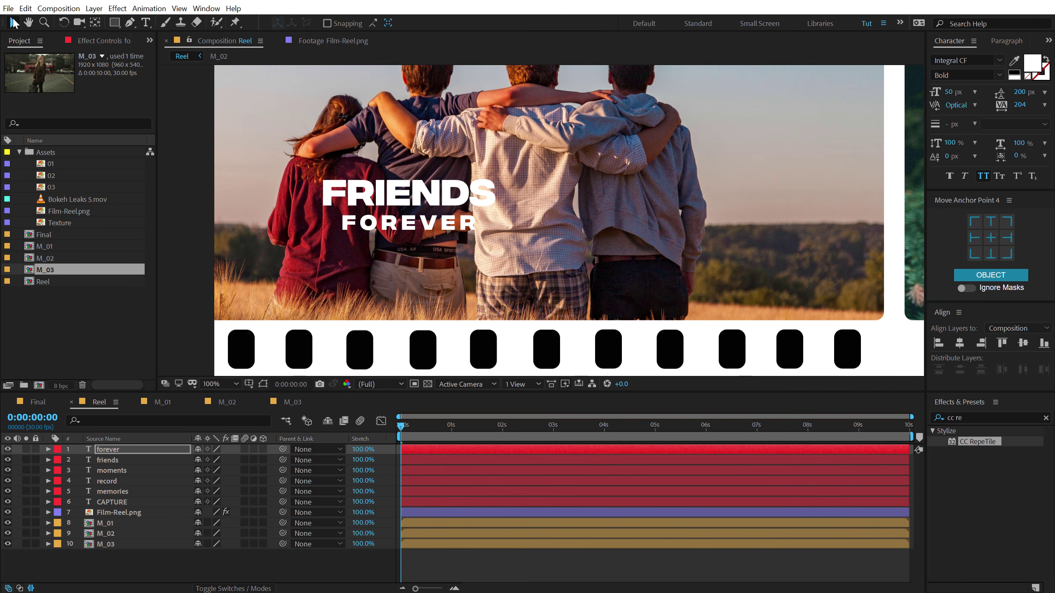
{"action": "left_click", "coordinate": [162, 561]}
{"action": "scroll", "coordinate": [413, 260], "scroll_direction": "down", "scroll_amount": 4}
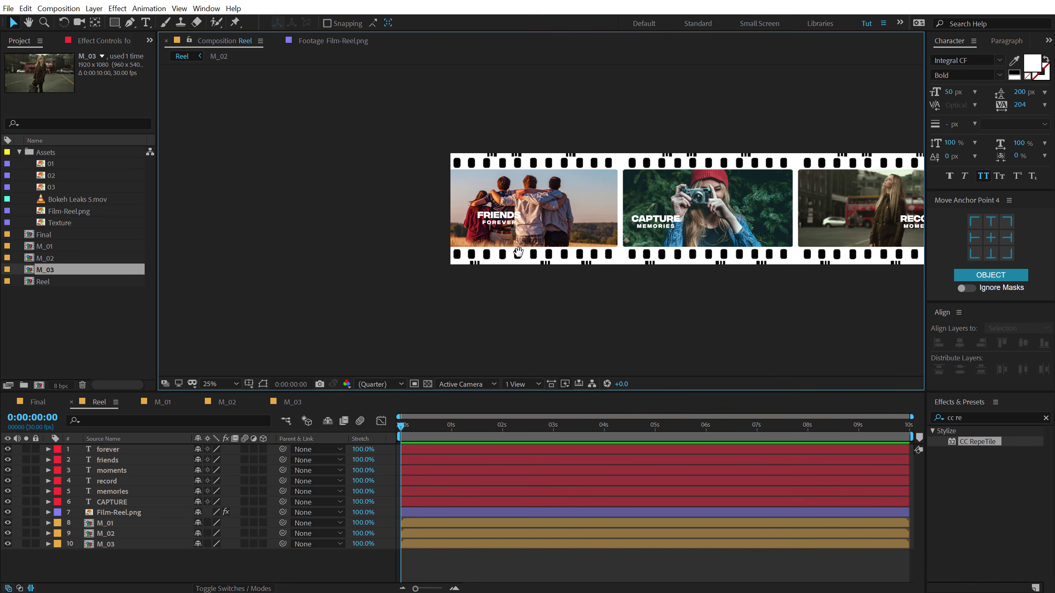
{"action": "key", "text": "h"}
{"action": "left_click_drag", "start_coordinate": [602, 245], "coordinate": [476, 252]}
{"action": "key", "text": "v"}
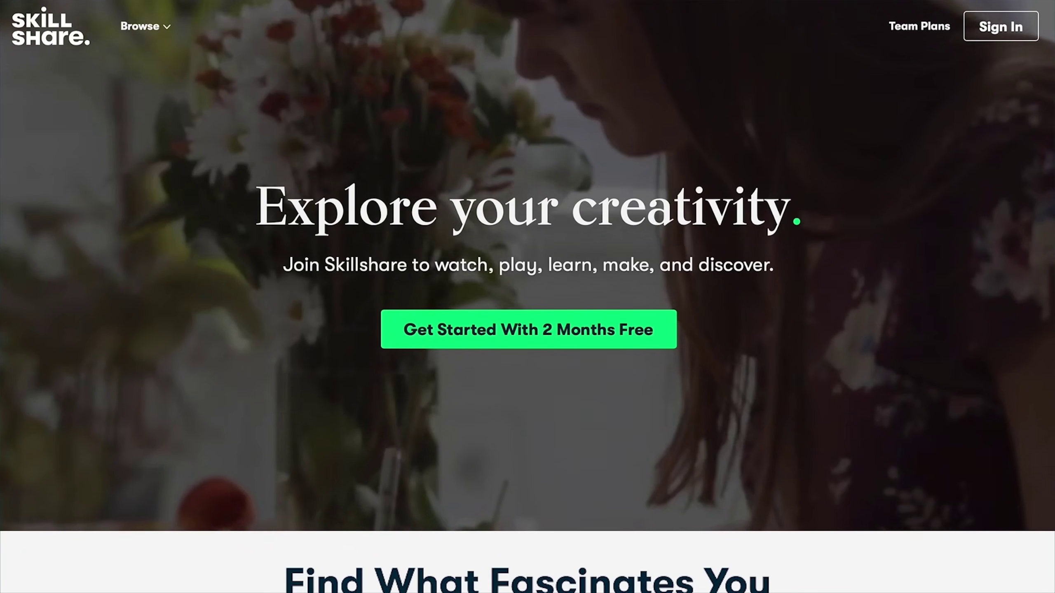
{"action": "scroll", "coordinate": [528, 296], "scroll_direction": "down", "scroll_amount": 8}
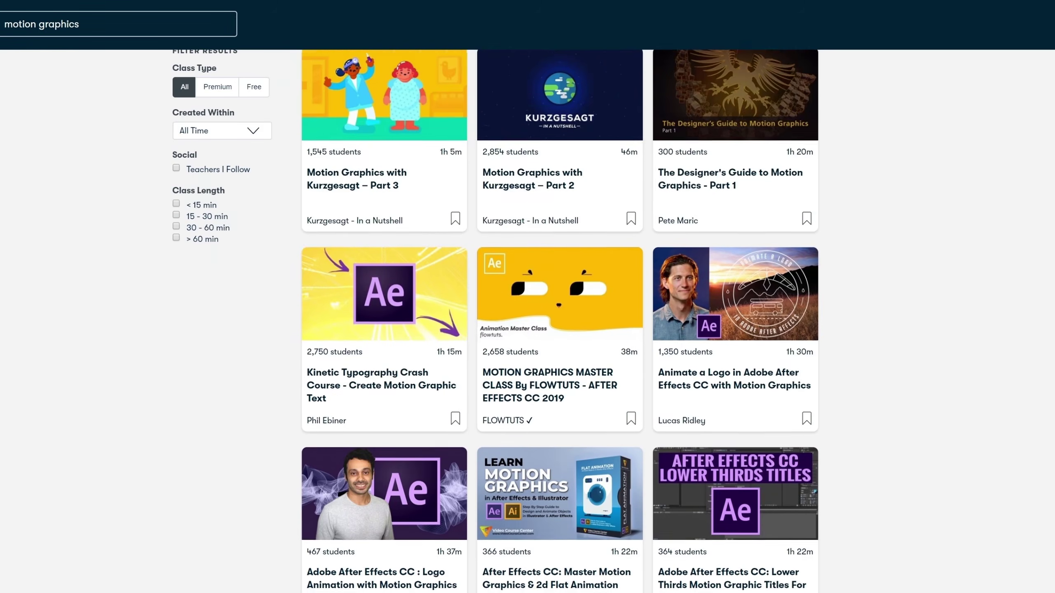
{"action": "scroll", "coordinate": [560, 320], "scroll_direction": "down", "scroll_amount": 5}
{"action": "scroll", "coordinate": [561, 319], "scroll_direction": "down", "scroll_amount": 9}
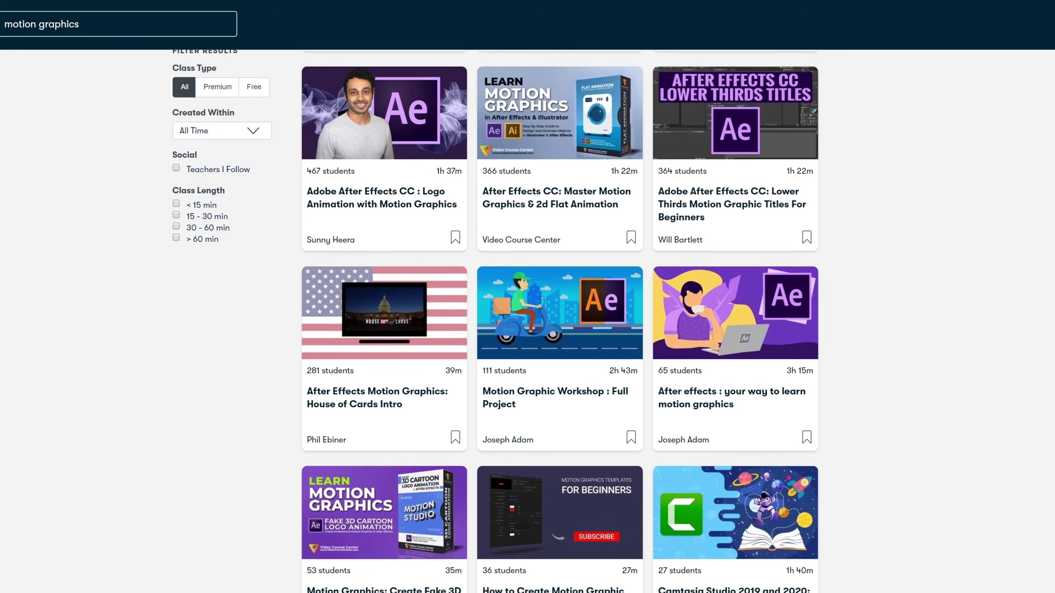
{"action": "scroll", "coordinate": [560, 319], "scroll_direction": "down", "scroll_amount": 9}
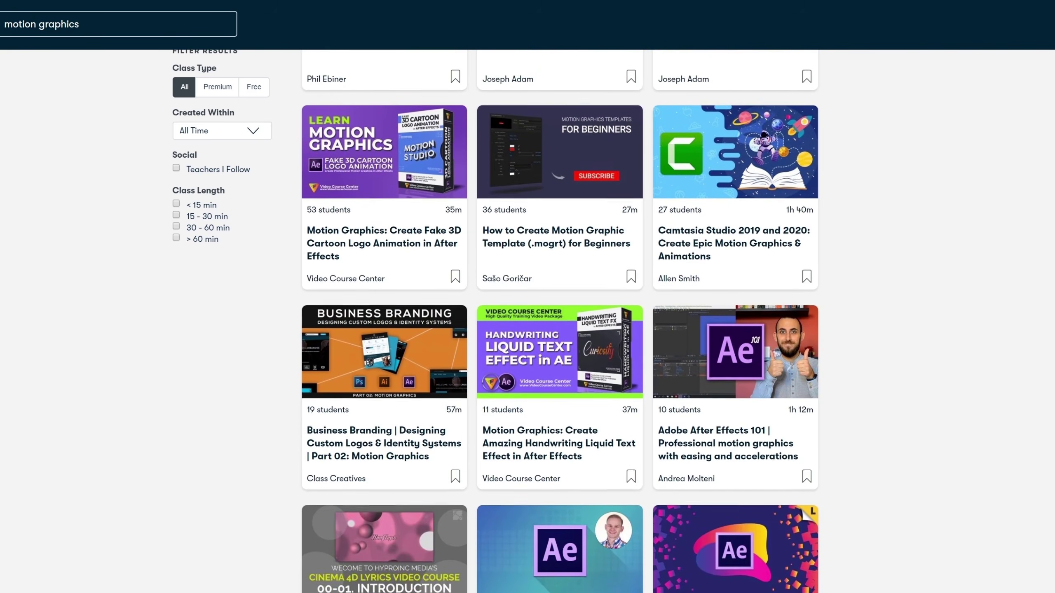
{"action": "scroll", "coordinate": [560, 320], "scroll_direction": "down", "scroll_amount": 3}
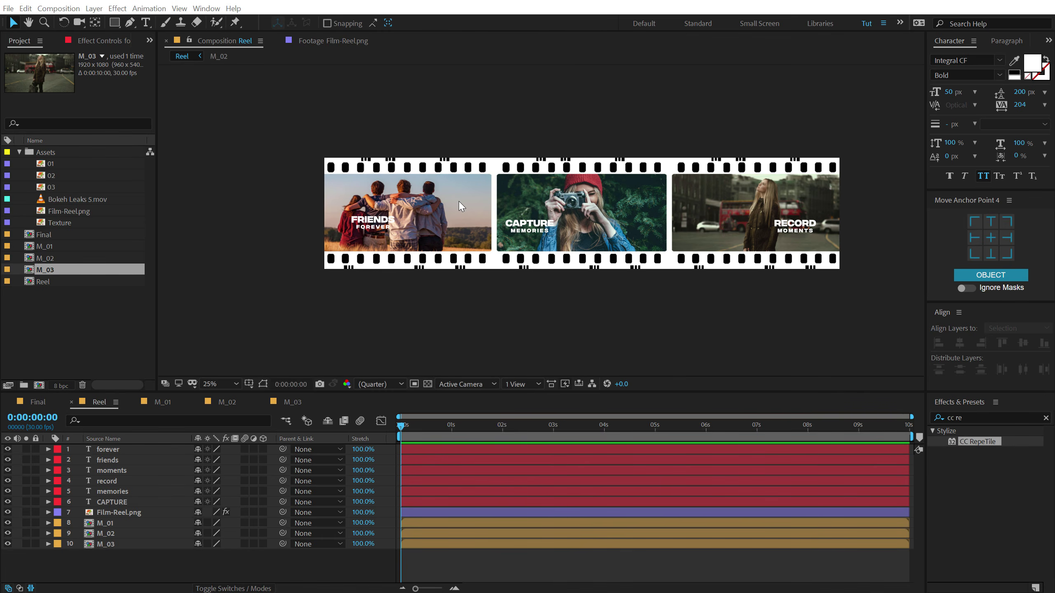
Duplicate the forever text layer, move the copy onto the white upper film border and set its colour to 0C0C0C.
{"action": "scroll", "coordinate": [458, 201], "scroll_direction": "up", "scroll_amount": 1}
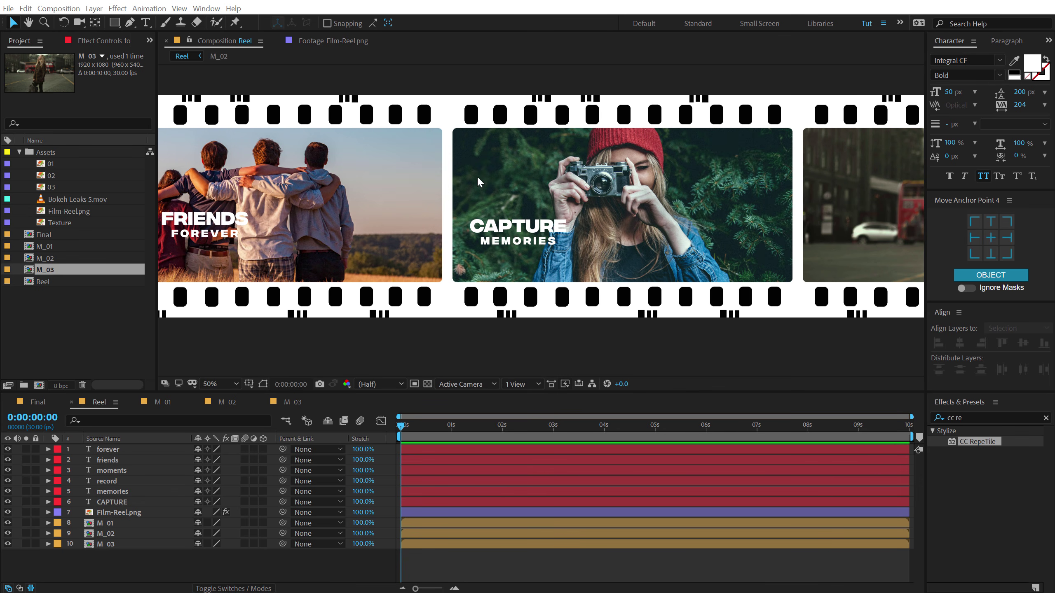
{"action": "left_click_drag", "start_coordinate": [478, 179], "coordinate": [576, 183]}
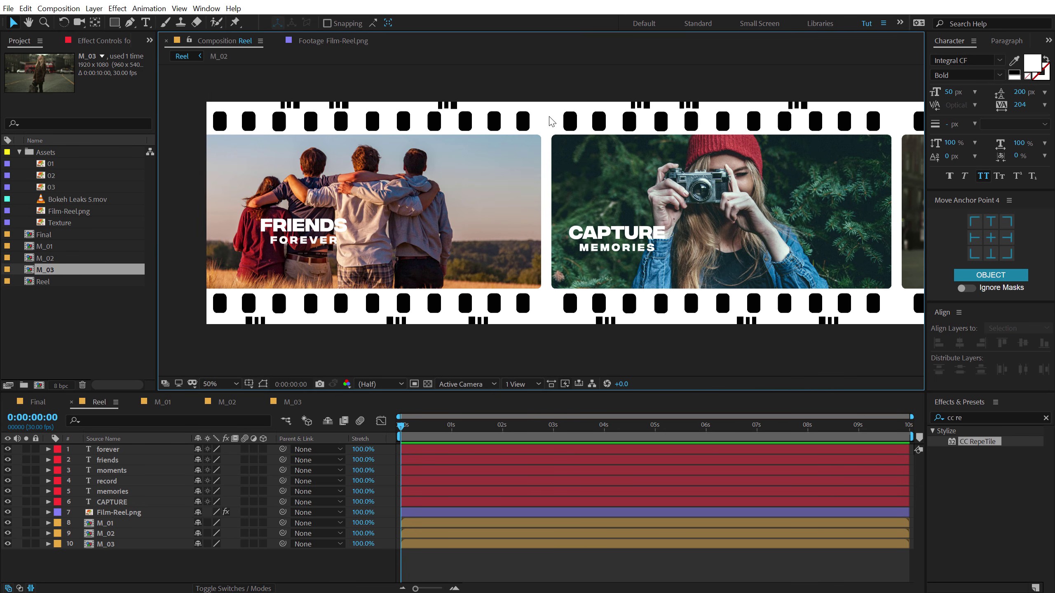
{"action": "scroll", "coordinate": [552, 121], "scroll_direction": "up", "scroll_amount": 2}
{"action": "left_click_drag", "start_coordinate": [412, 90], "coordinate": [529, 200]}
{"action": "scroll", "coordinate": [523, 264], "scroll_direction": "down", "scroll_amount": 2}
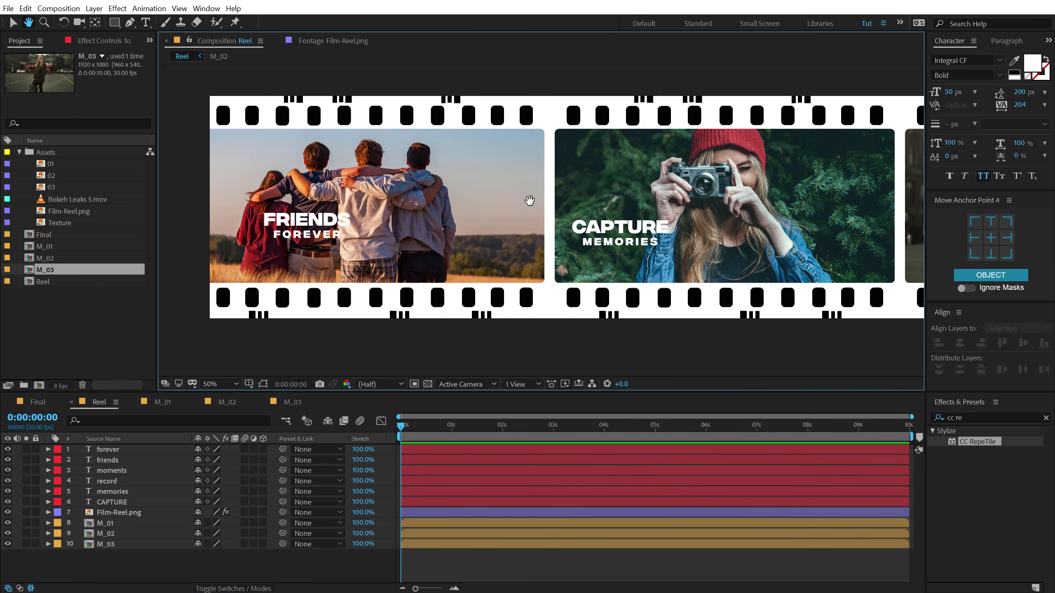
{"action": "left_click", "coordinate": [162, 566]}
{"action": "left_click", "coordinate": [111, 452]}
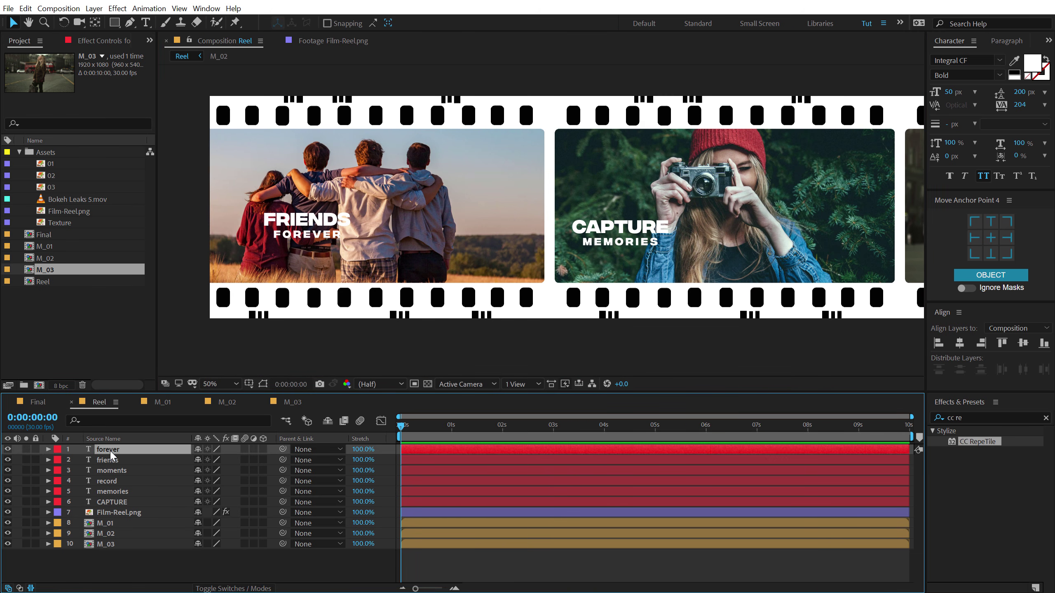
{"action": "key", "text": "ctrl+d"}
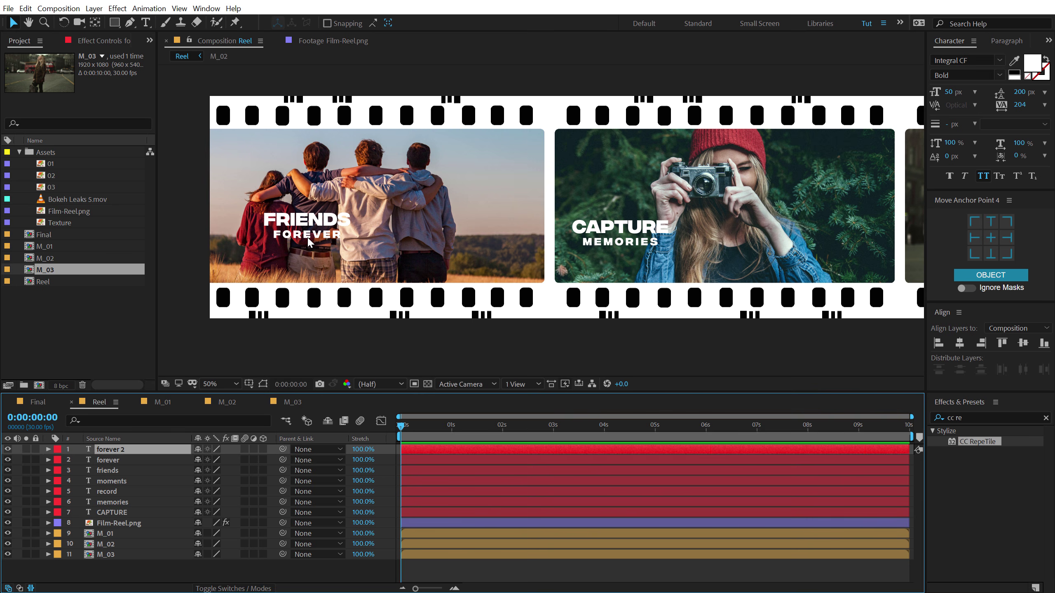
{"action": "left_click_drag", "start_coordinate": [308, 242], "coordinate": [421, 141]}
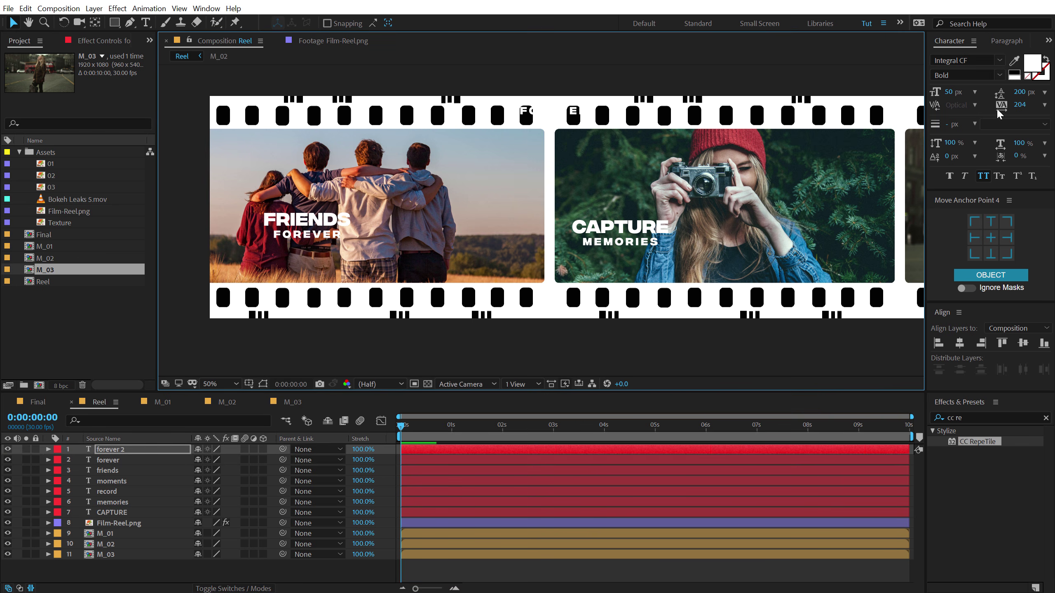
{"action": "left_click", "coordinate": [1032, 62]}
{"action": "left_click_drag", "start_coordinate": [255, 293], "coordinate": [77, 330]}
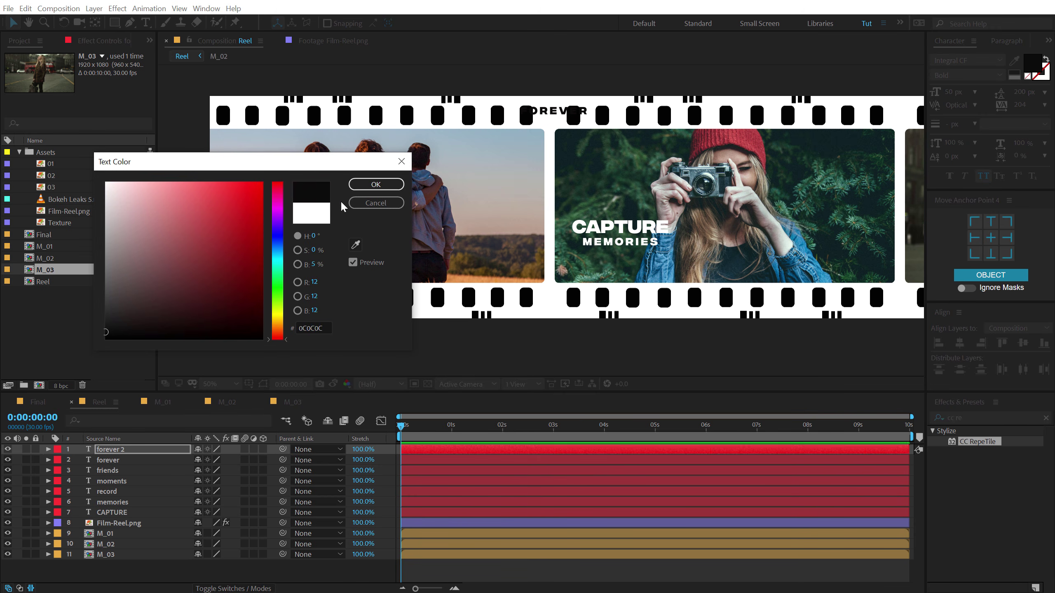
Change the copied text to "play" at 27 px with 134 tracking and place it on the lower film border below the left photo.
{"action": "double_click", "coordinate": [105, 451]}
{"action": "type", "text": "play"}
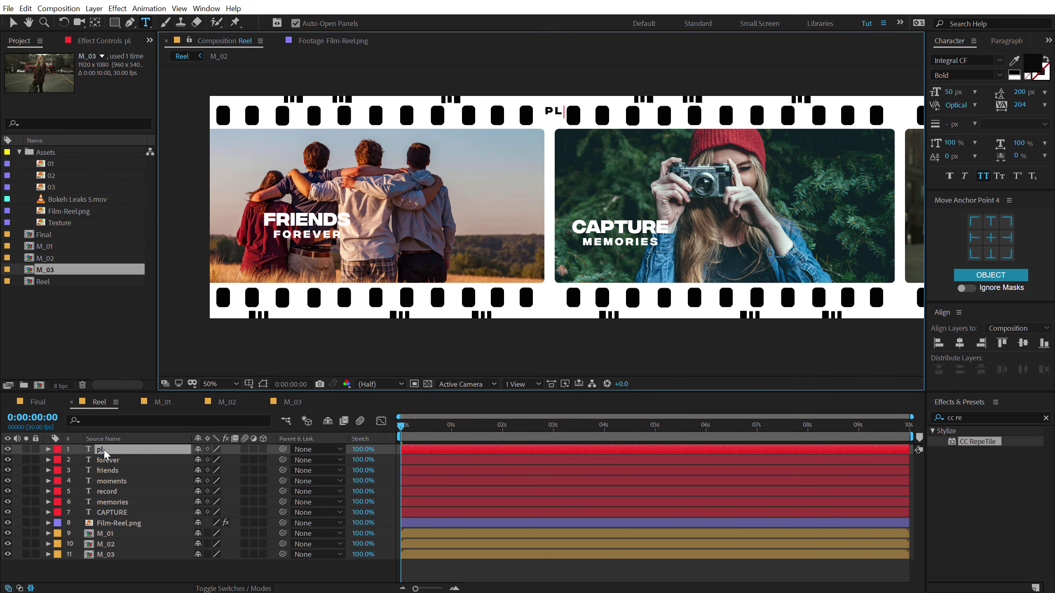
{"action": "left_click", "coordinate": [13, 23]}
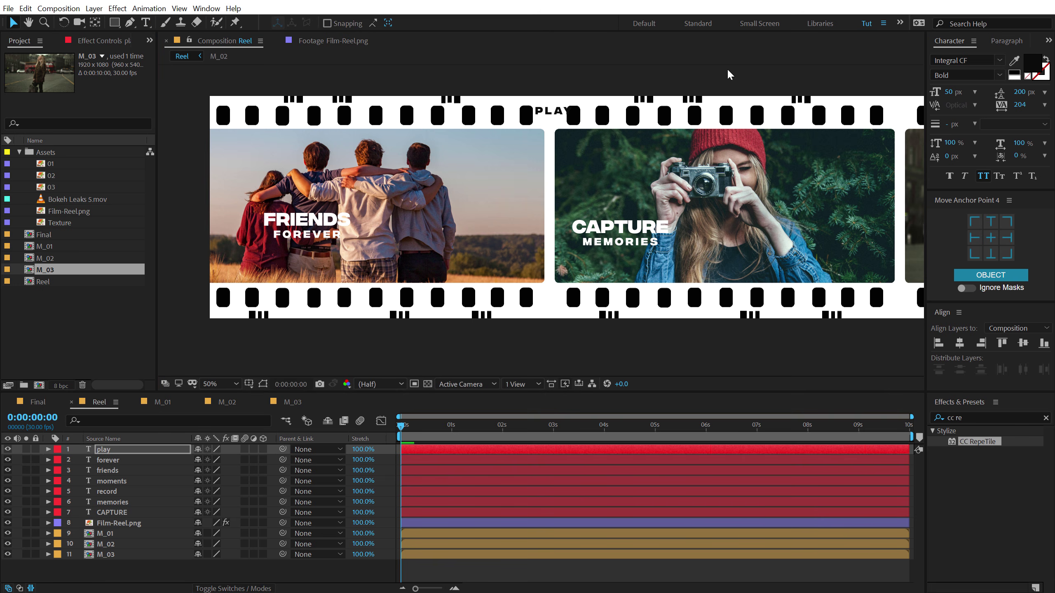
{"action": "left_click_drag", "start_coordinate": [1020, 105], "coordinate": [959, 95]}
{"action": "left_click_drag", "start_coordinate": [542, 137], "coordinate": [383, 296]}
Duplicate the play text twice and place the copies on the lower film border below the middle and right photos.
{"action": "key", "text": "ctrl+d"}
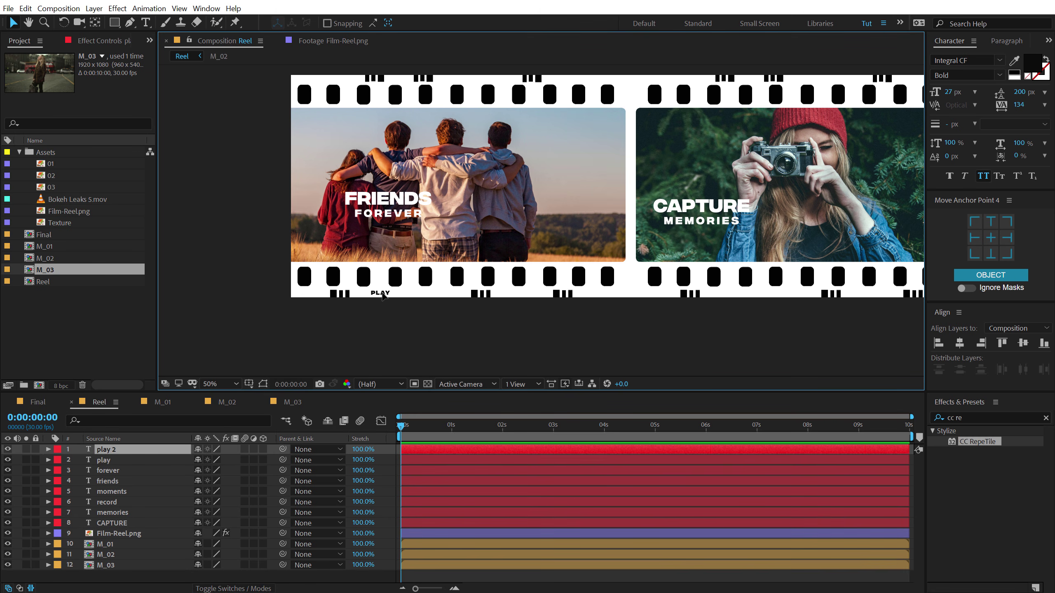
{"action": "left_click_drag", "start_coordinate": [383, 296], "coordinate": [343, 286]}
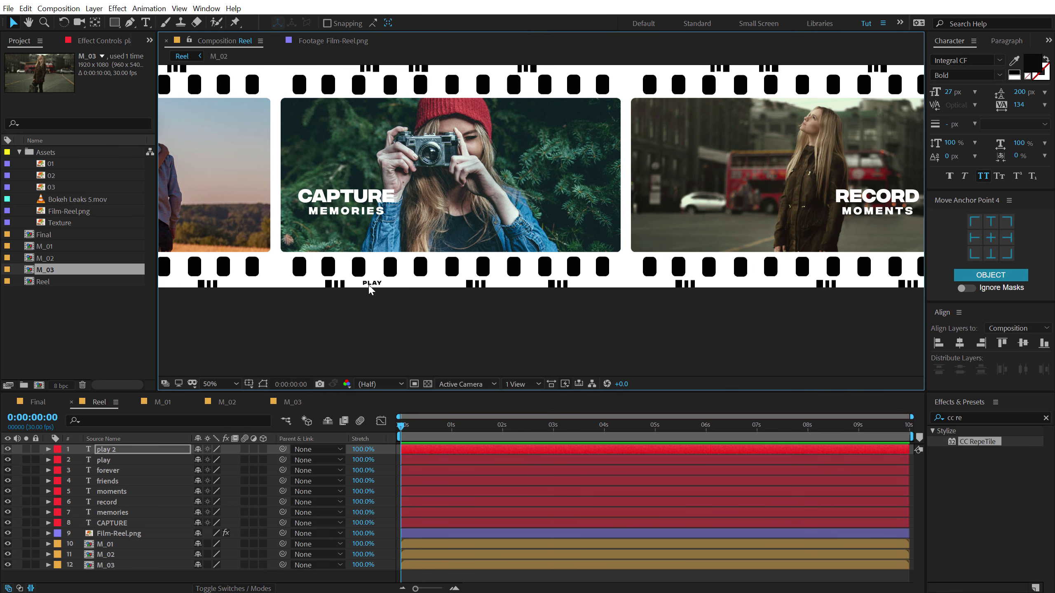
{"action": "key", "text": "ctrl+d"}
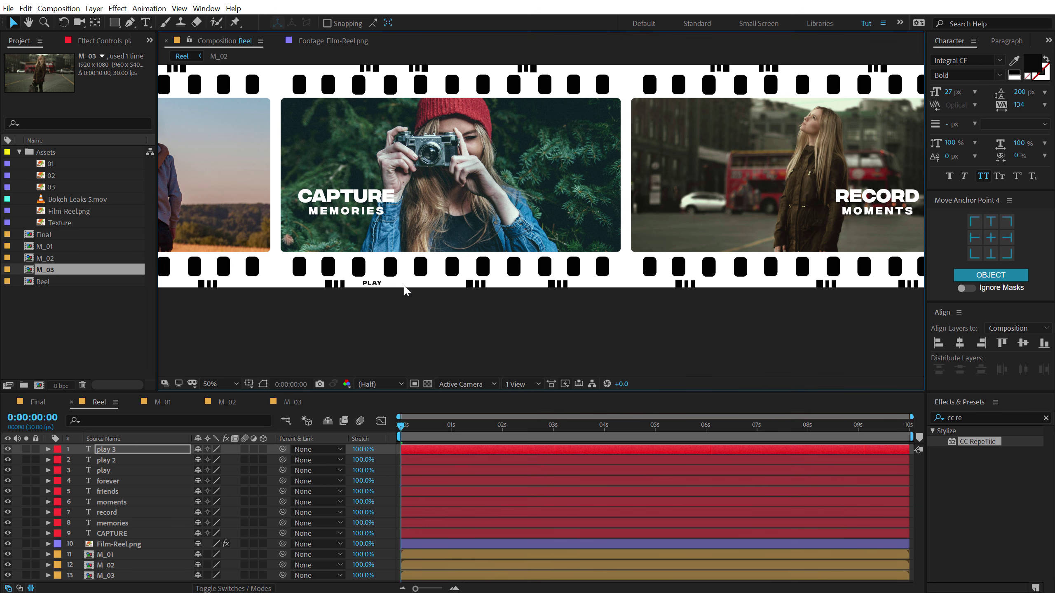
{"action": "left_click_drag", "start_coordinate": [375, 287], "coordinate": [471, 295]}
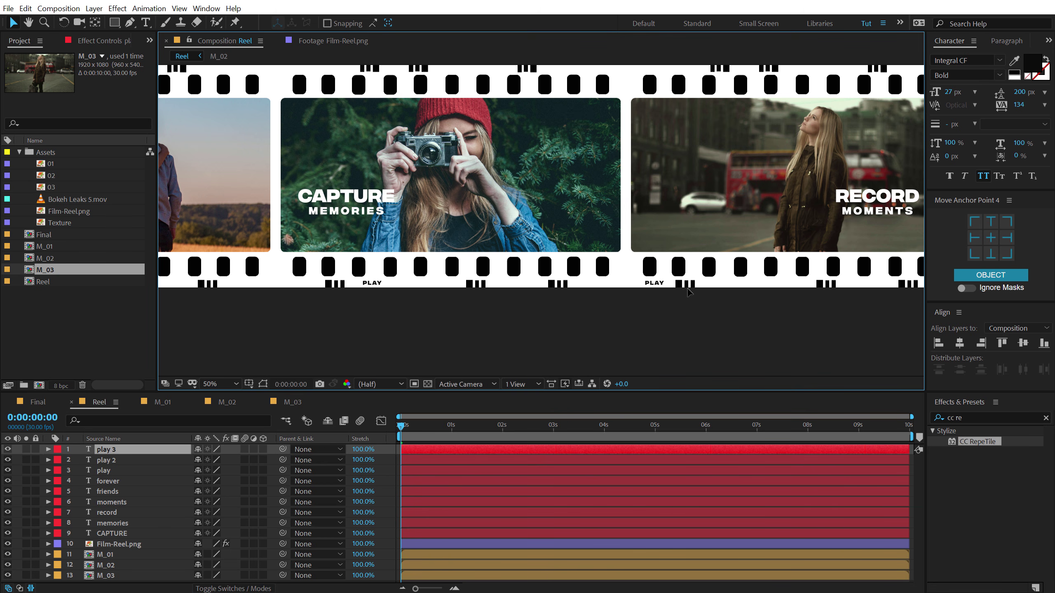
{"action": "left_click_drag", "start_coordinate": [688, 293], "coordinate": [731, 293]}
{"action": "key", "text": "comma"}
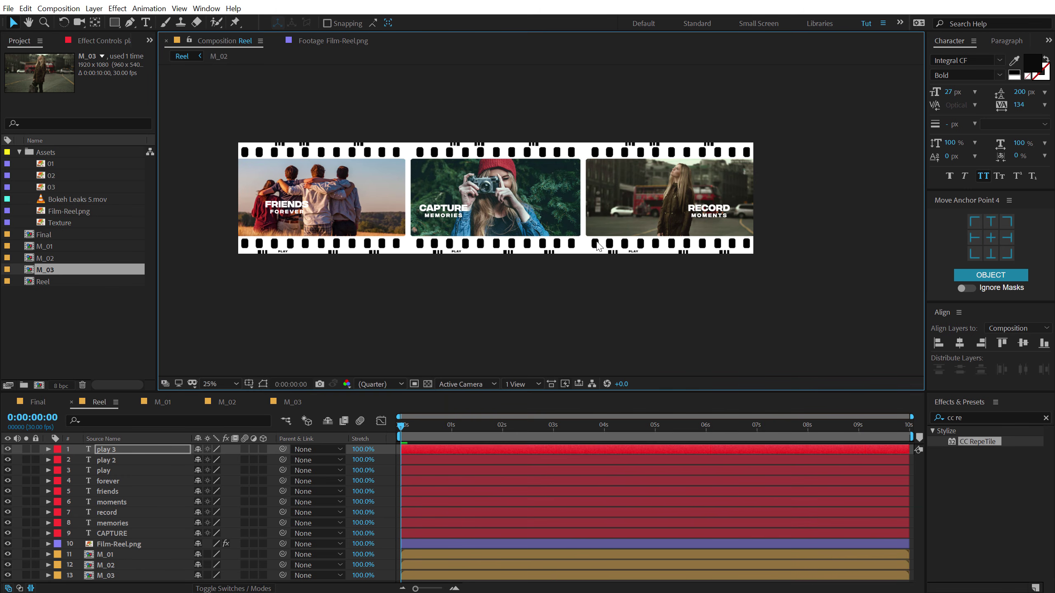
{"action": "scroll", "coordinate": [475, 142], "scroll_direction": "up", "scroll_amount": 1}
{"action": "scroll", "coordinate": [475, 141], "scroll_direction": "down", "scroll_amount": 1}
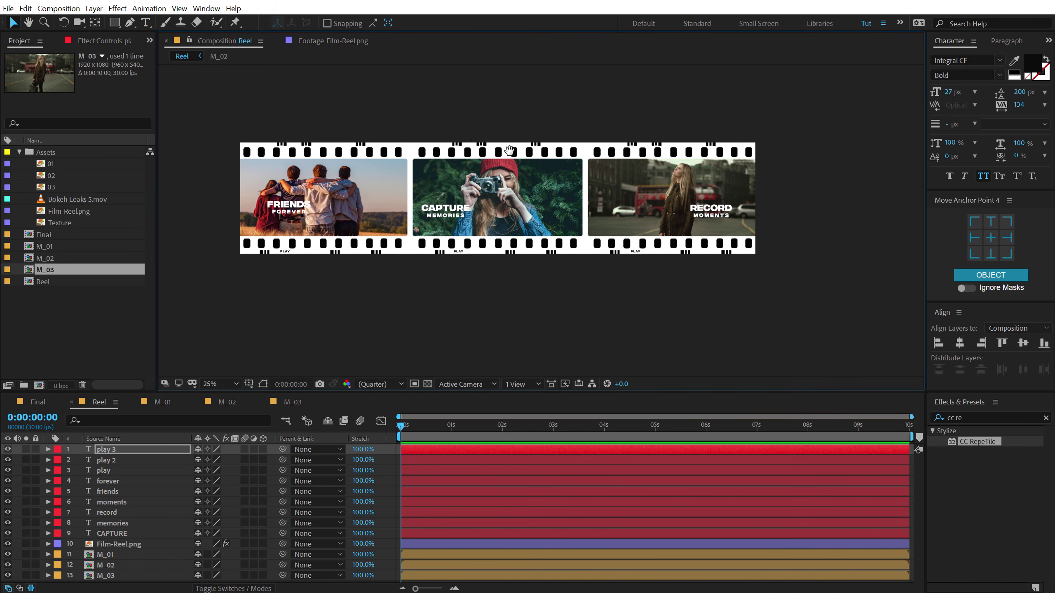
{"action": "left_click_drag", "start_coordinate": [576, 179], "coordinate": [645, 194]}
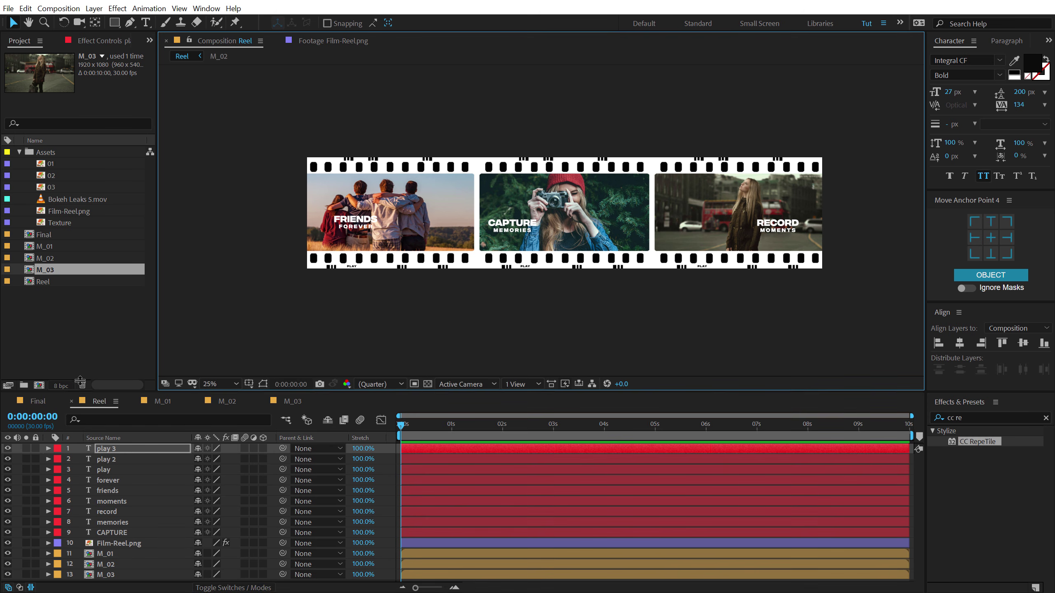
Enlarge the timeline area, collapse the Assets folder and add the Reel composition to the Final composition.
{"action": "left_click_drag", "start_coordinate": [76, 394], "coordinate": [70, 353]}
{"action": "left_click", "coordinate": [62, 313]}
{"action": "left_click", "coordinate": [19, 152]}
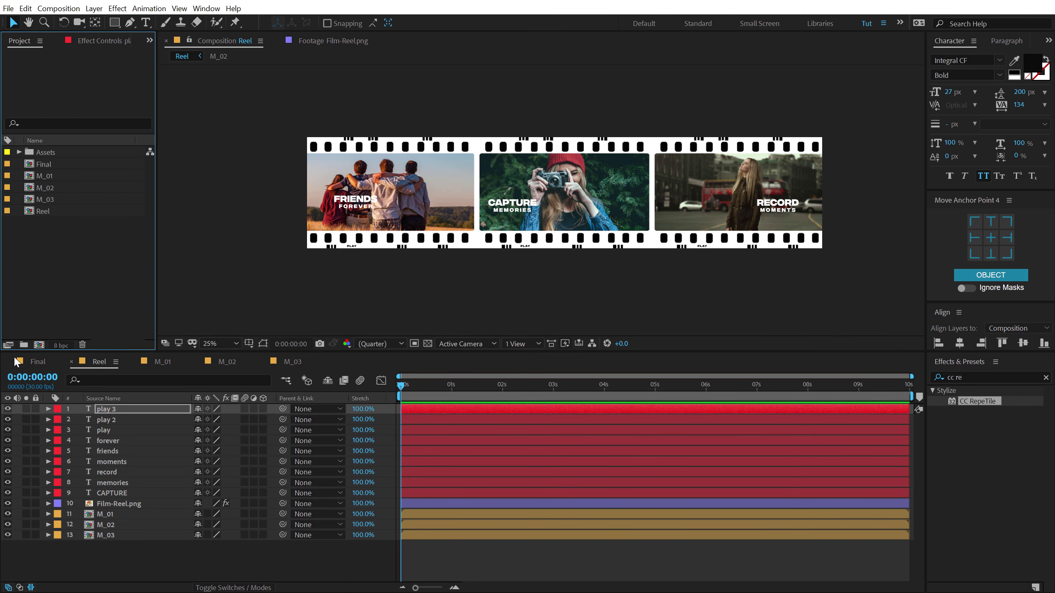
{"action": "left_click", "coordinate": [38, 362]}
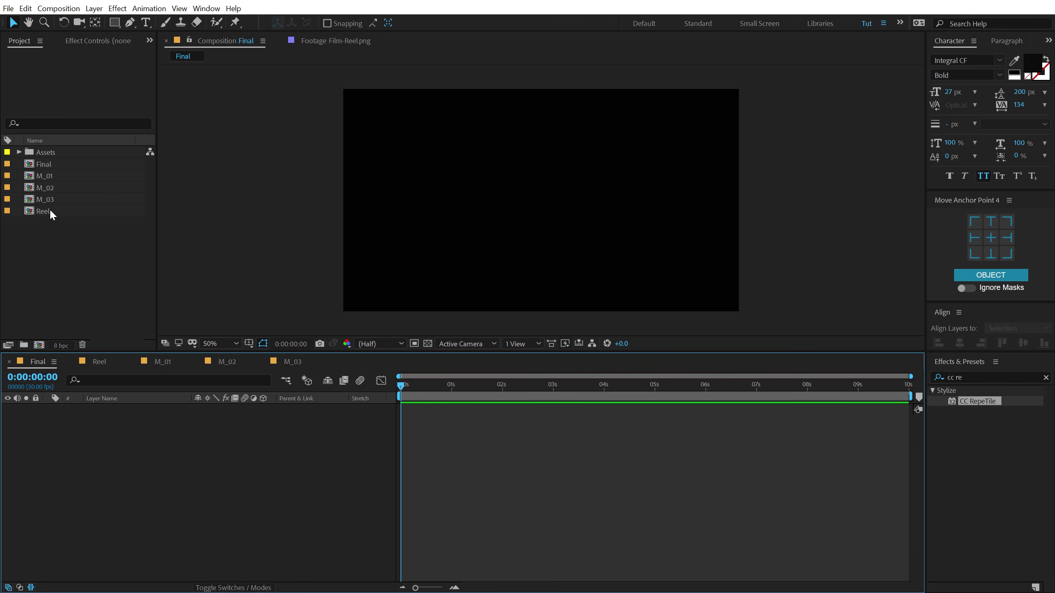
{"action": "left_click_drag", "start_coordinate": [49, 211], "coordinate": [94, 440]}
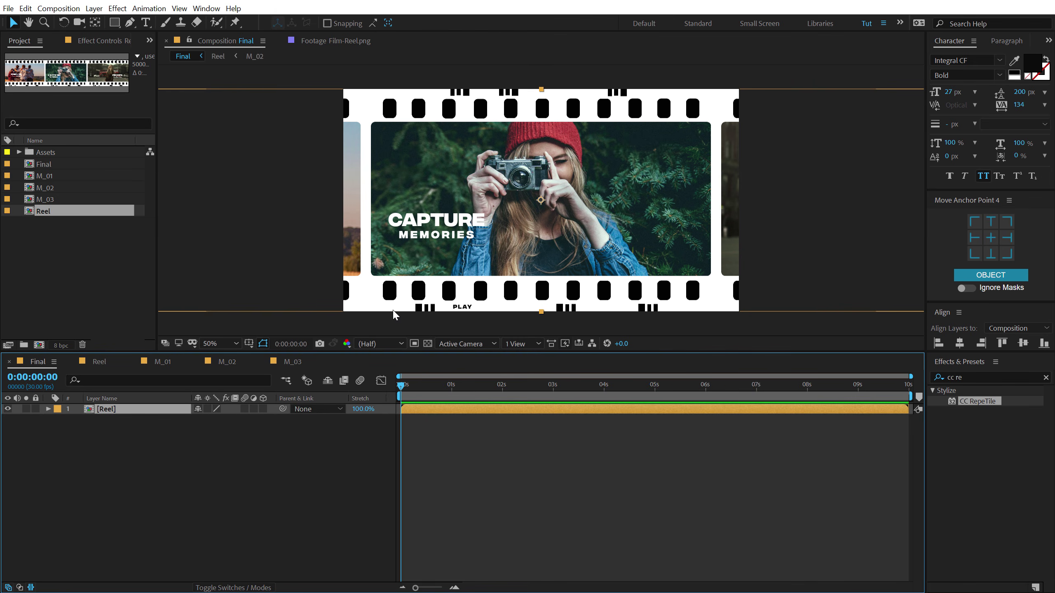
Add a two-node camera with the 50mm preset to the Final composition.
{"action": "right_click", "coordinate": [128, 486]}
{"action": "mouse_move", "coordinate": [244, 358]}
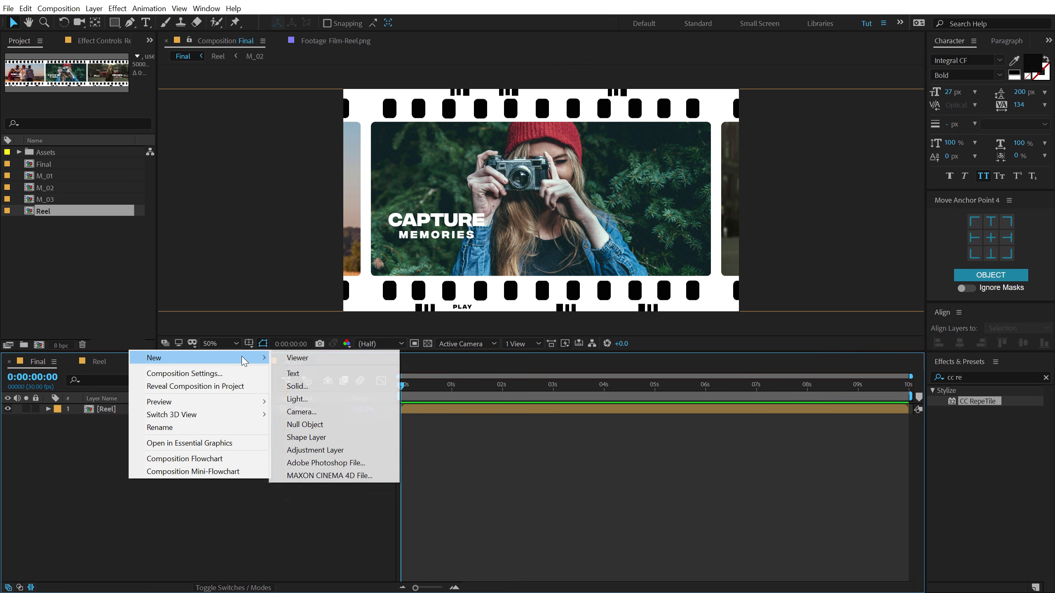
{"action": "left_click", "coordinate": [303, 411]}
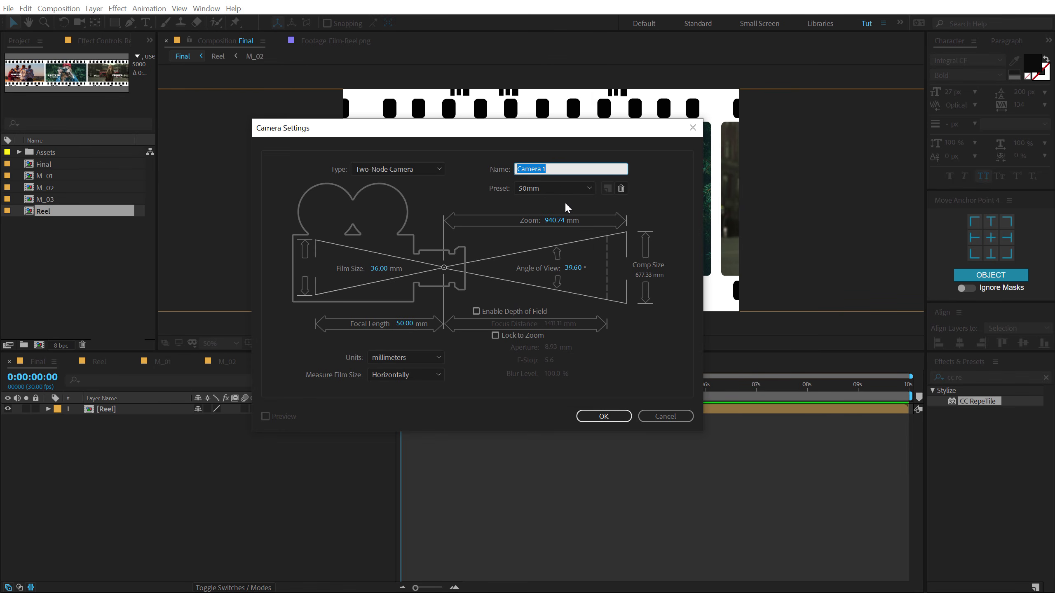
{"action": "left_click", "coordinate": [557, 189]}
{"action": "left_click", "coordinate": [544, 278]}
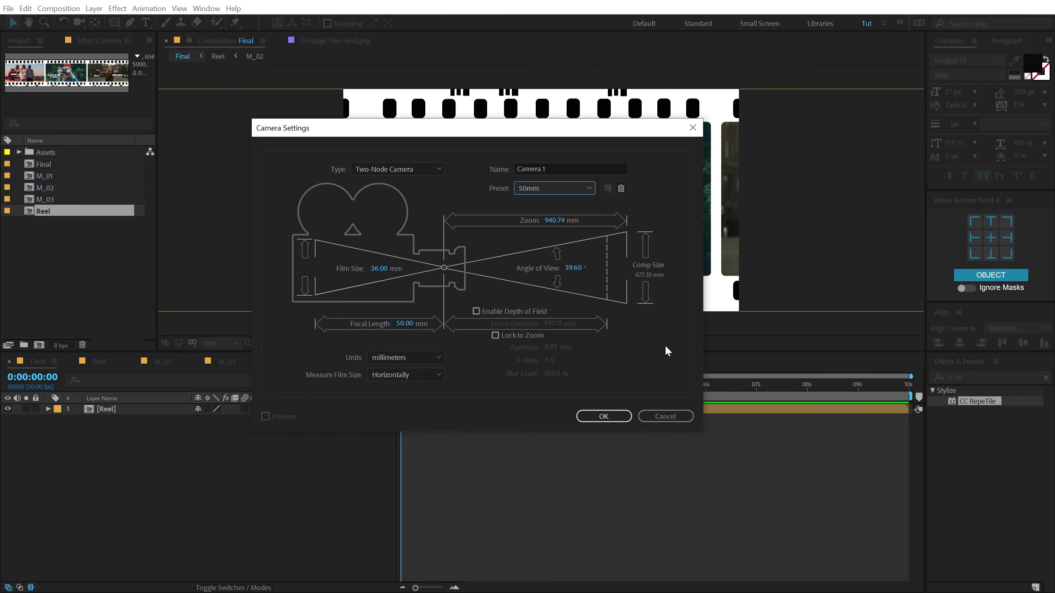
{"action": "left_click", "coordinate": [603, 415]}
{"action": "left_click", "coordinate": [607, 224]}
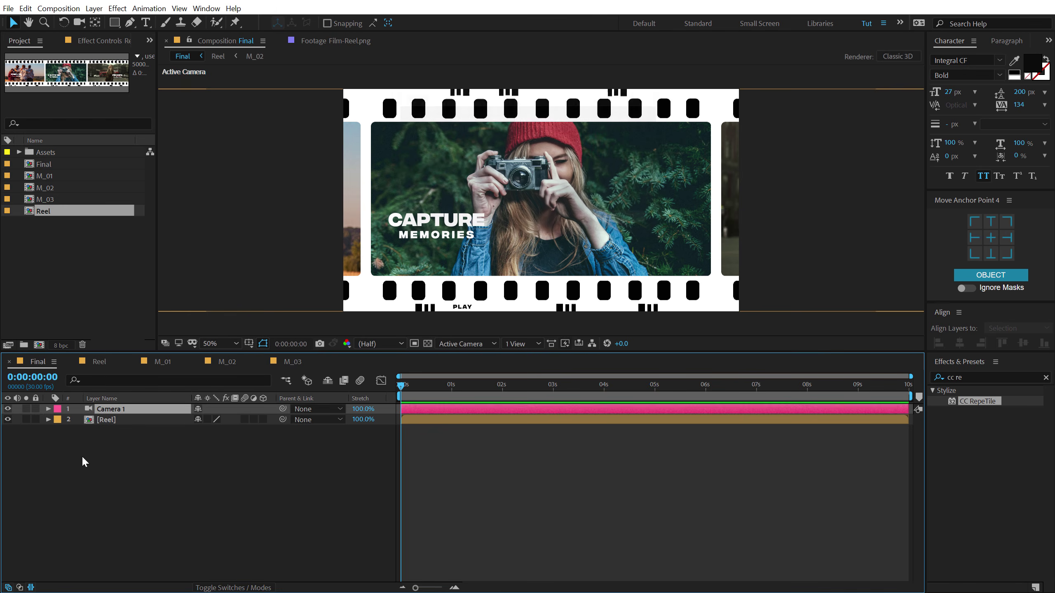
Add a null object to the Final composition and centre it horizontally and vertically in the frame.
{"action": "right_click", "coordinate": [116, 468]}
{"action": "mouse_move", "coordinate": [199, 469]}
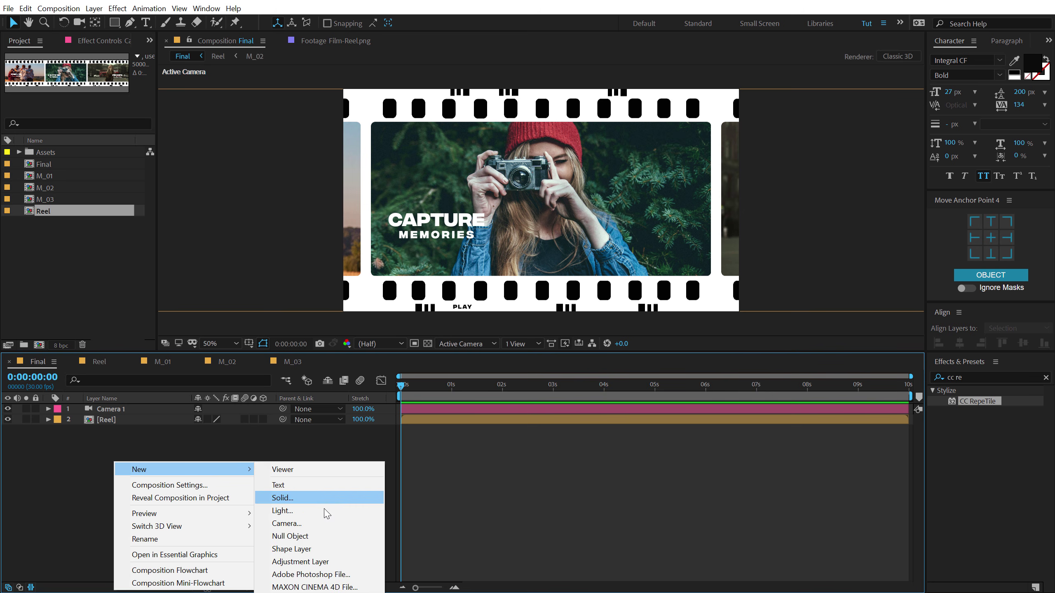
{"action": "left_click", "coordinate": [328, 536]}
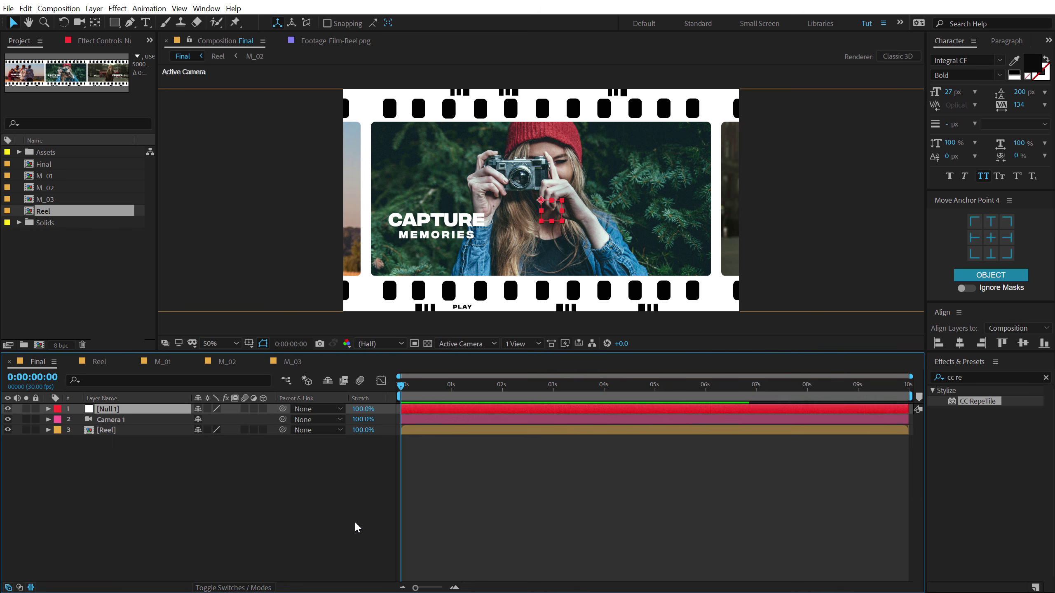
{"action": "left_click", "coordinate": [959, 343]}
{"action": "left_click", "coordinate": [1022, 343]}
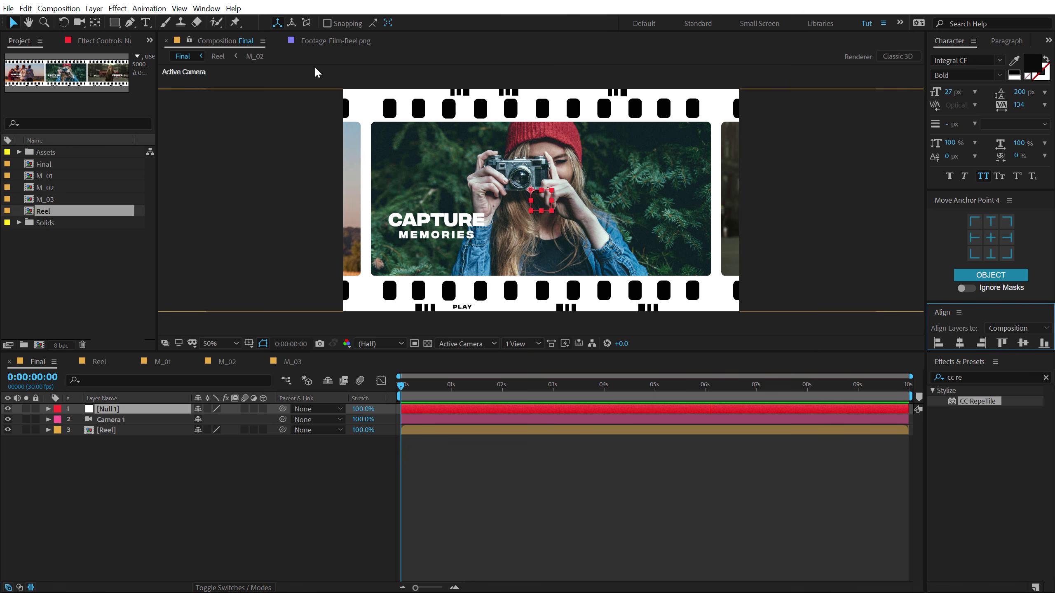
{"action": "left_click", "coordinate": [206, 8]}
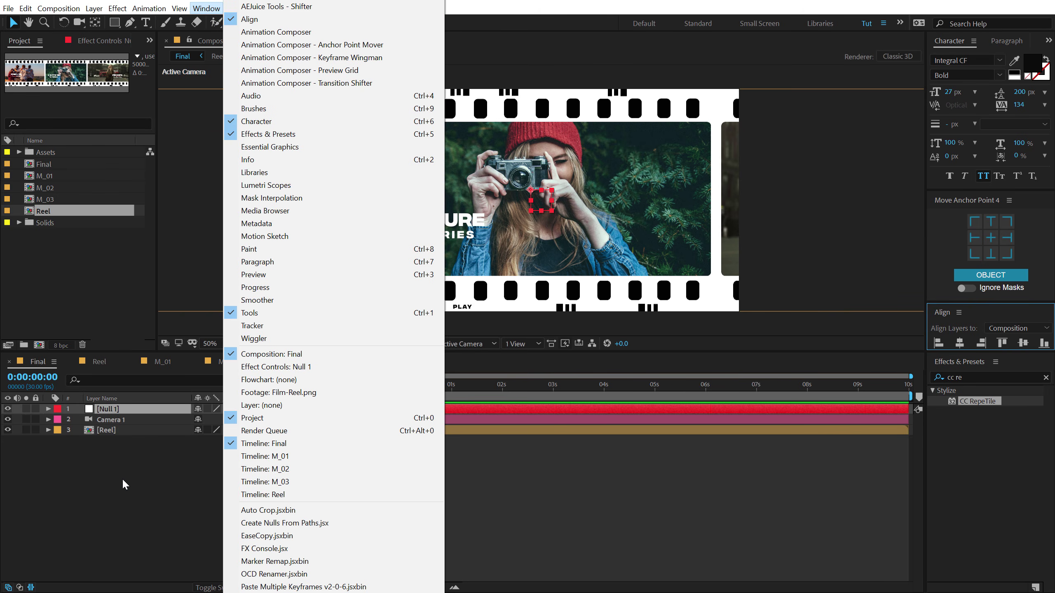
{"action": "left_click", "coordinate": [250, 19]}
{"action": "left_click", "coordinate": [219, 411]}
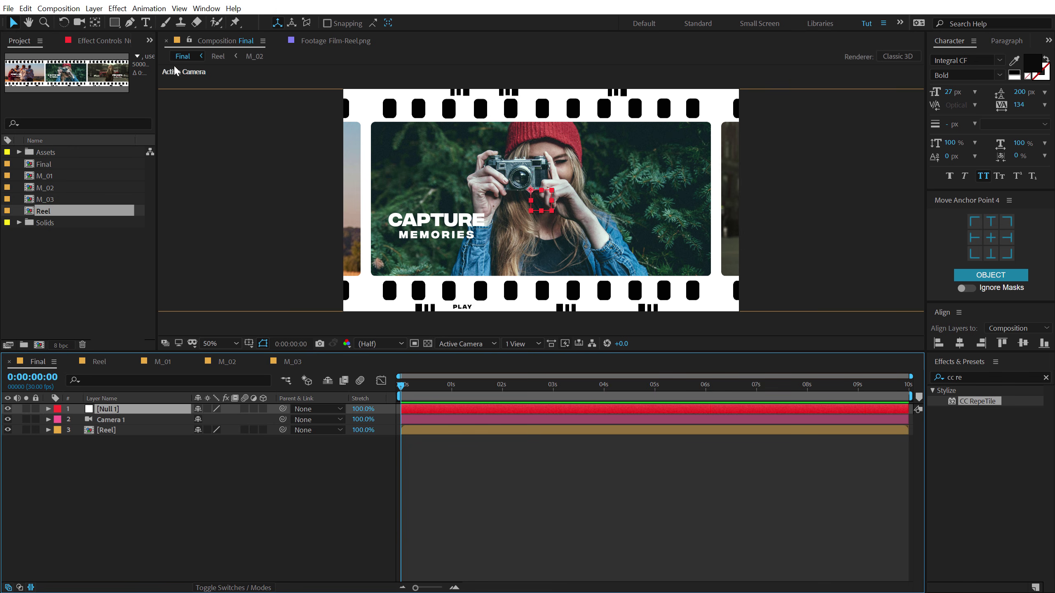
Move the null's anchor point to the middle of its bounding box and realign the null to the composition's centre.
{"action": "left_click", "coordinate": [94, 23]}
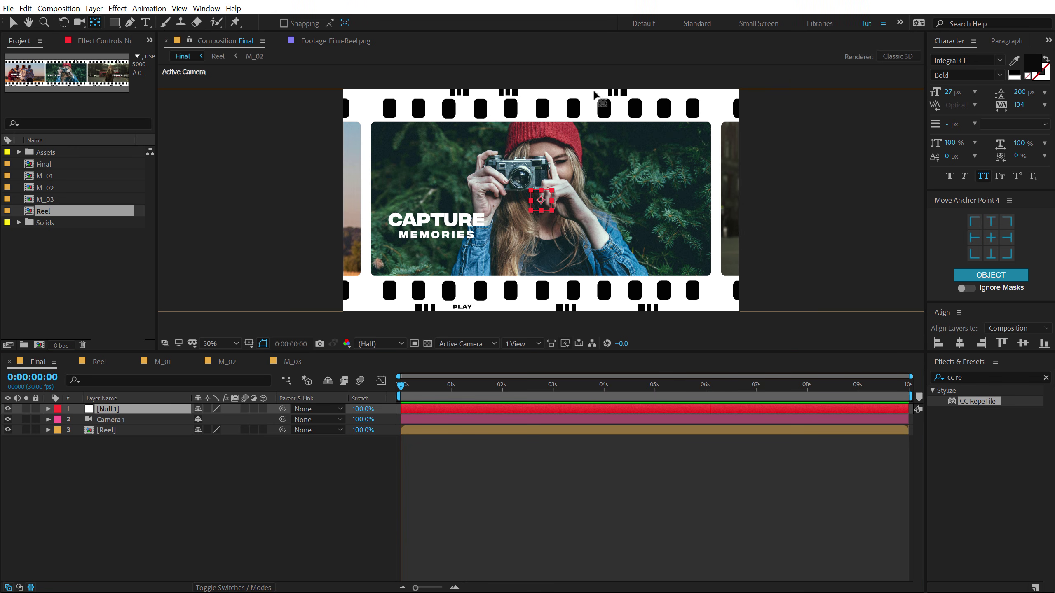
{"action": "left_click", "coordinate": [960, 343]}
{"action": "left_click", "coordinate": [1022, 343]}
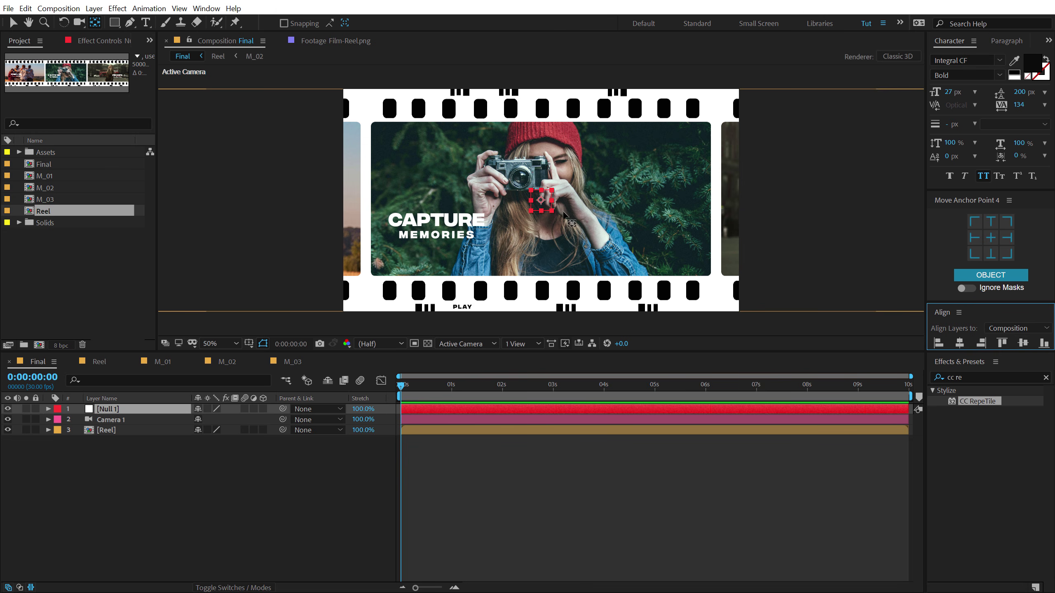
Turn the null object into a 3D layer.
{"action": "key", "text": "/"}
{"action": "key", "text": "v"}
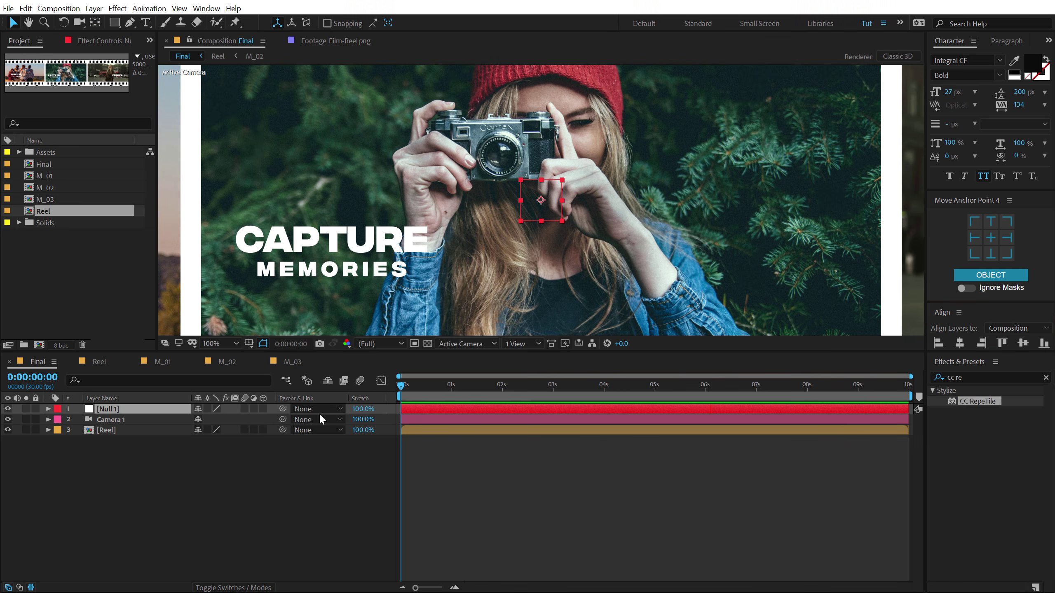
{"action": "left_click", "coordinate": [267, 475]}
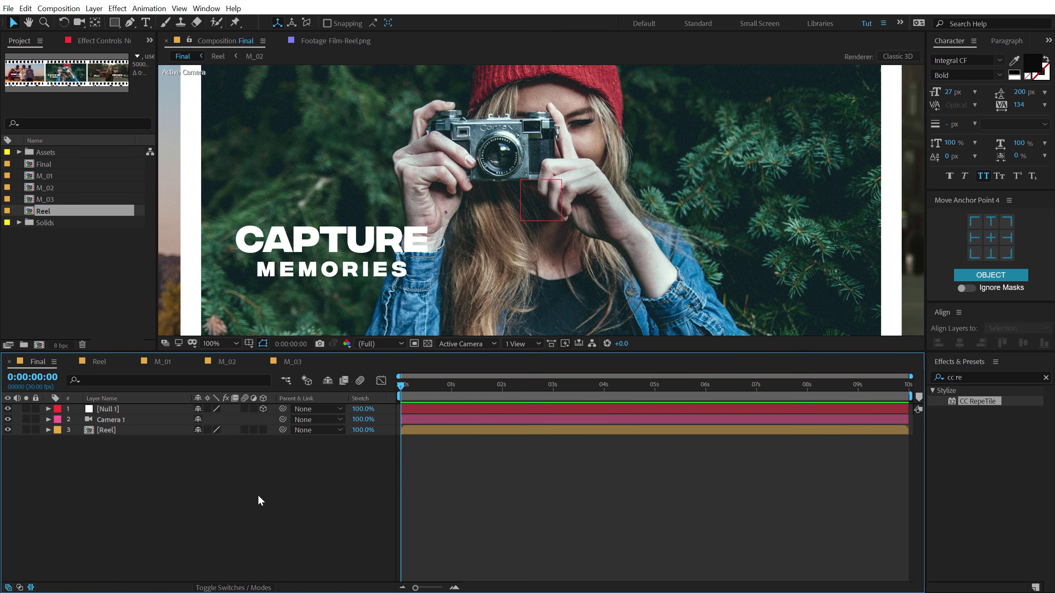
Parent the Camera 1 layer to the null object.
{"action": "left_click", "coordinate": [108, 419]}
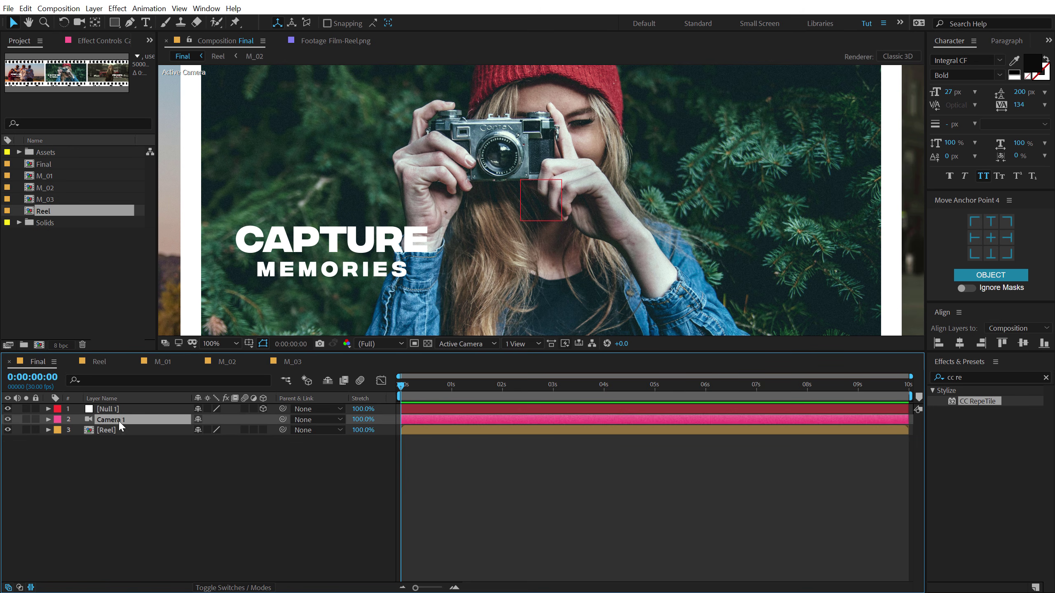
{"action": "left_click_drag", "start_coordinate": [284, 419], "coordinate": [104, 409]}
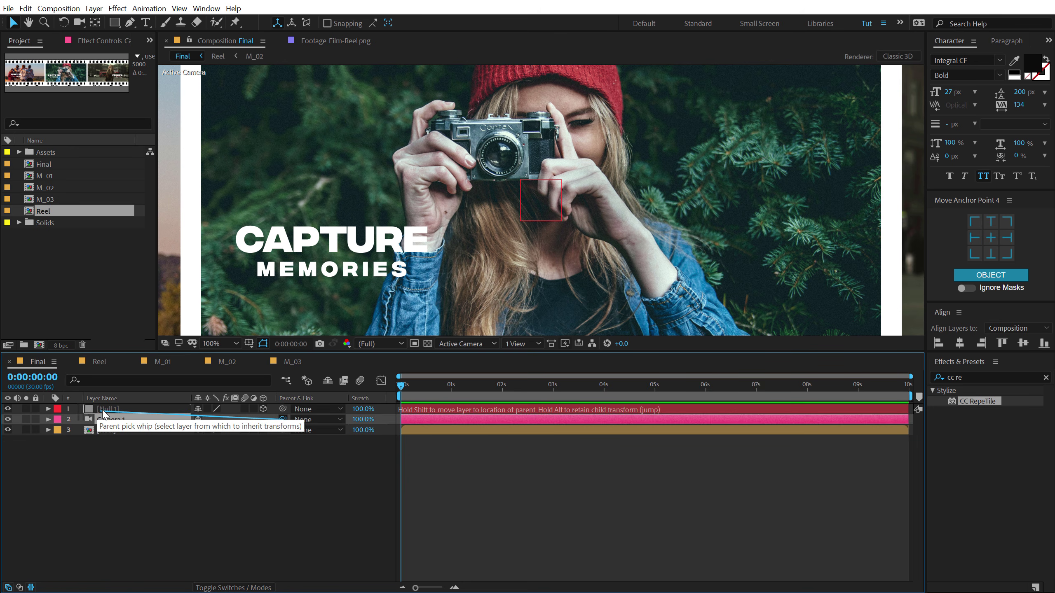
{"action": "right_click", "coordinate": [390, 401]}
{"action": "mouse_move", "coordinate": [471, 441]}
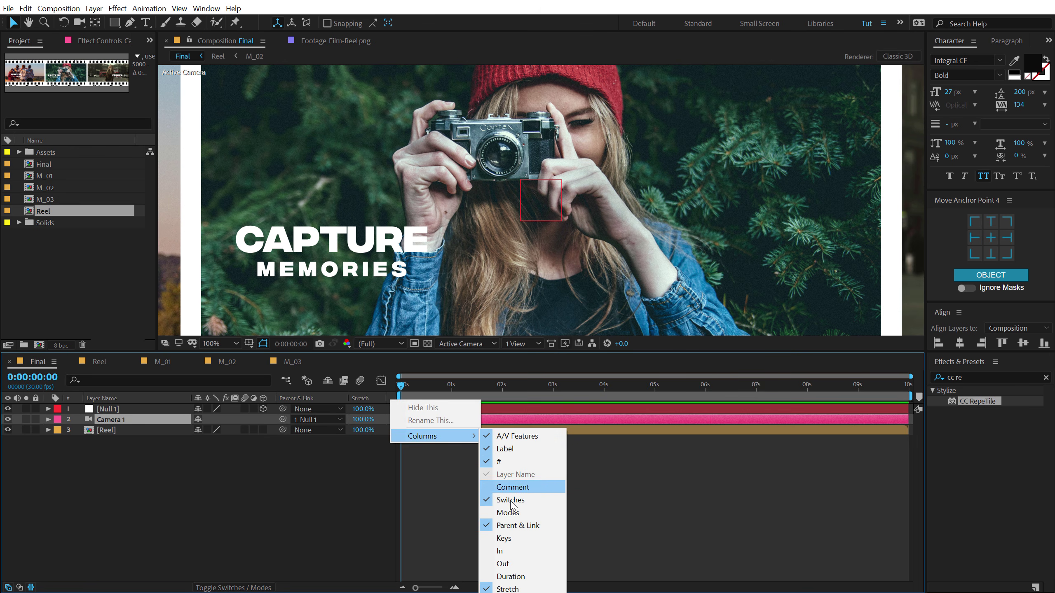
{"action": "left_click", "coordinate": [171, 512]}
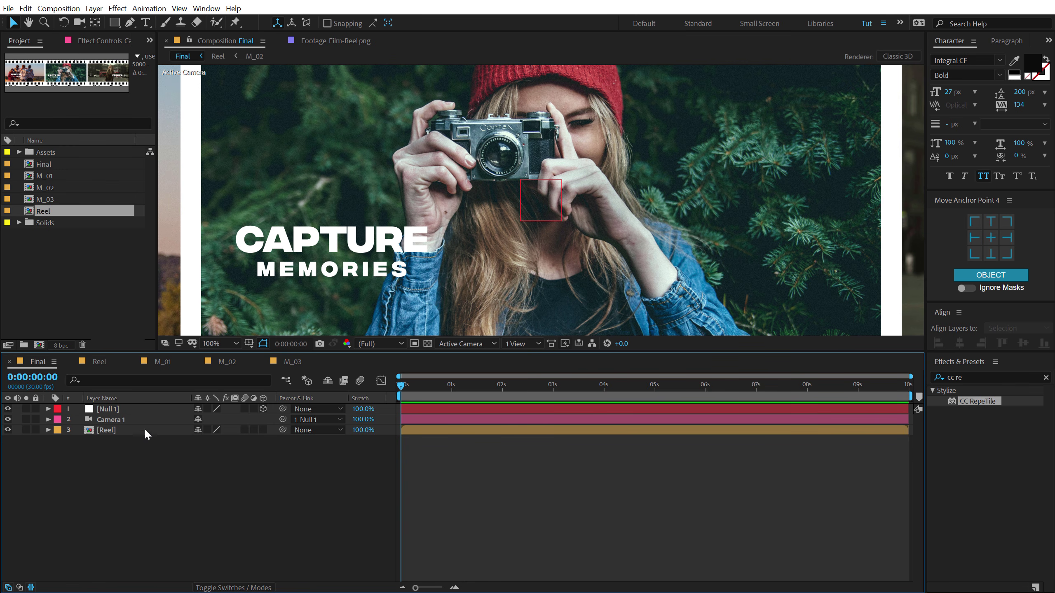
Rename the null layer as C_Control.
{"action": "left_click", "coordinate": [104, 410]}
{"action": "key", "text": "Return"}
{"action": "type", "text": "C"}
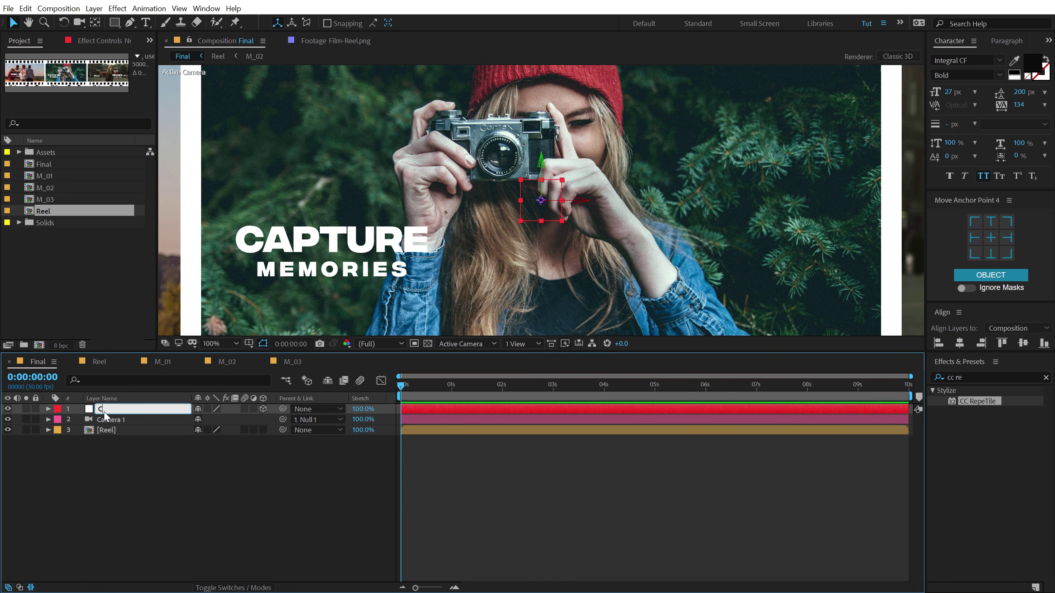
{"action": "type", "text": "_Control"}
{"action": "key", "text": "Return"}
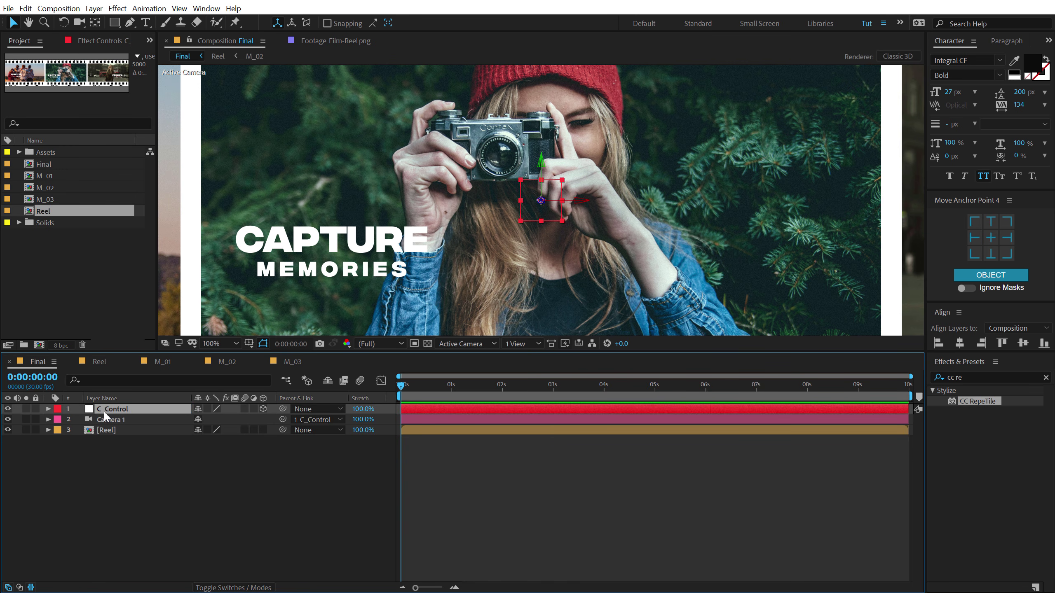
Make the Reel layer 3D and push it away from the camera to a Z position of 1513.
{"action": "key", "text": "comma"}
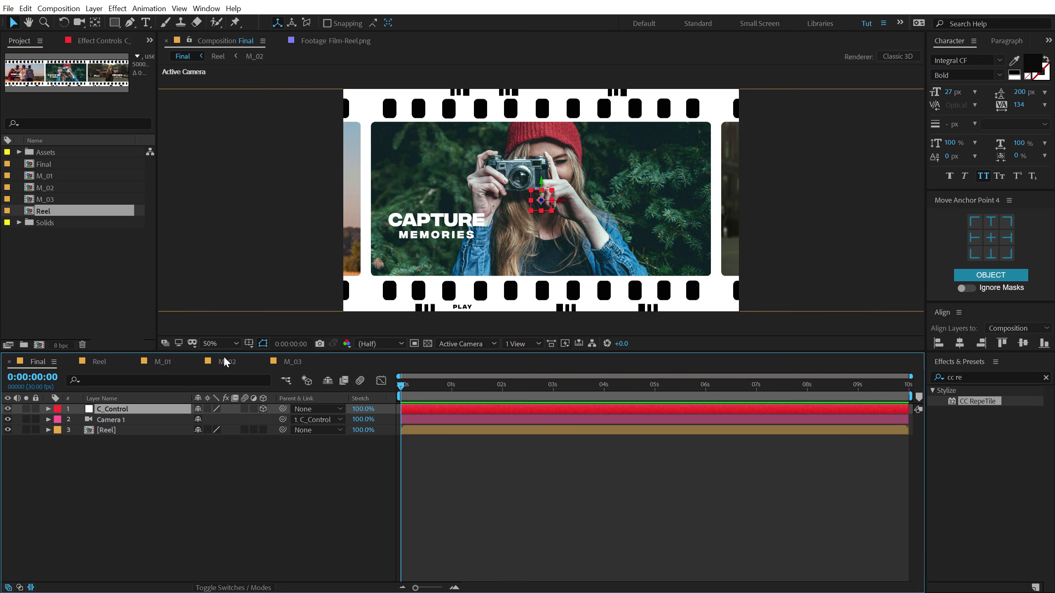
{"action": "left_click", "coordinate": [152, 430]}
{"action": "key", "text": "p"}
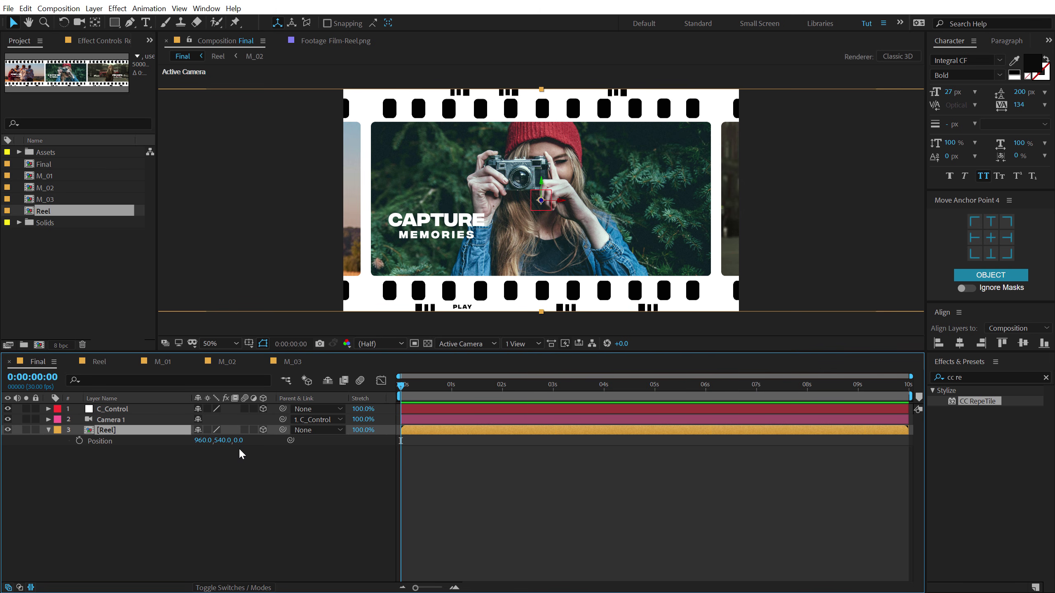
{"action": "left_click_drag", "start_coordinate": [239, 440], "coordinate": [365, 441]}
{"action": "left_click_drag", "start_coordinate": [243, 441], "coordinate": [248, 429]}
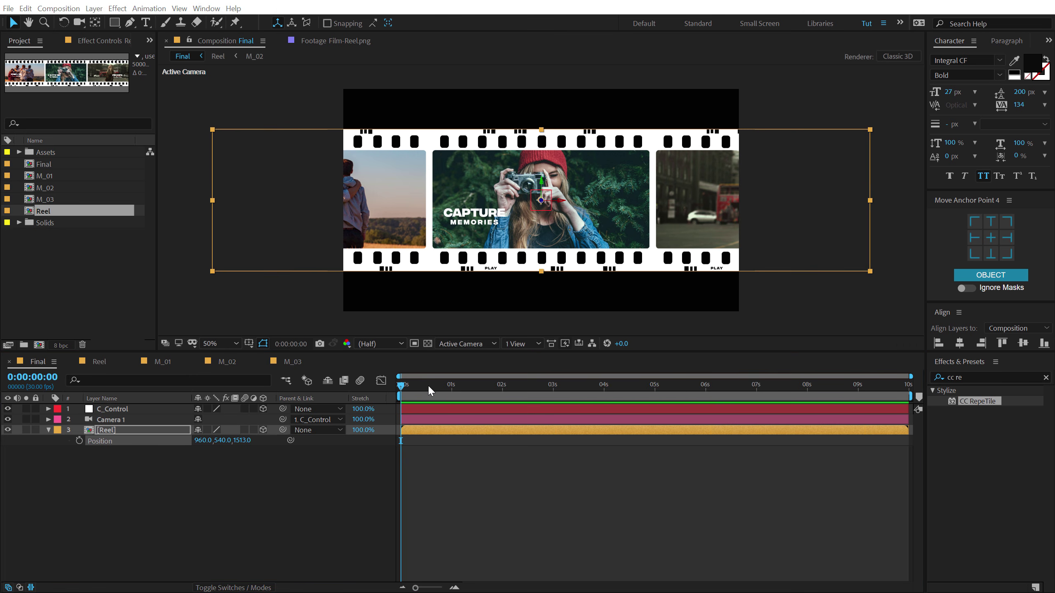
Move the current time to 0:00:01:10 and set the Reel layer's Z Rotation to -4°.
{"action": "left_click_drag", "start_coordinate": [430, 384], "coordinate": [468, 393]}
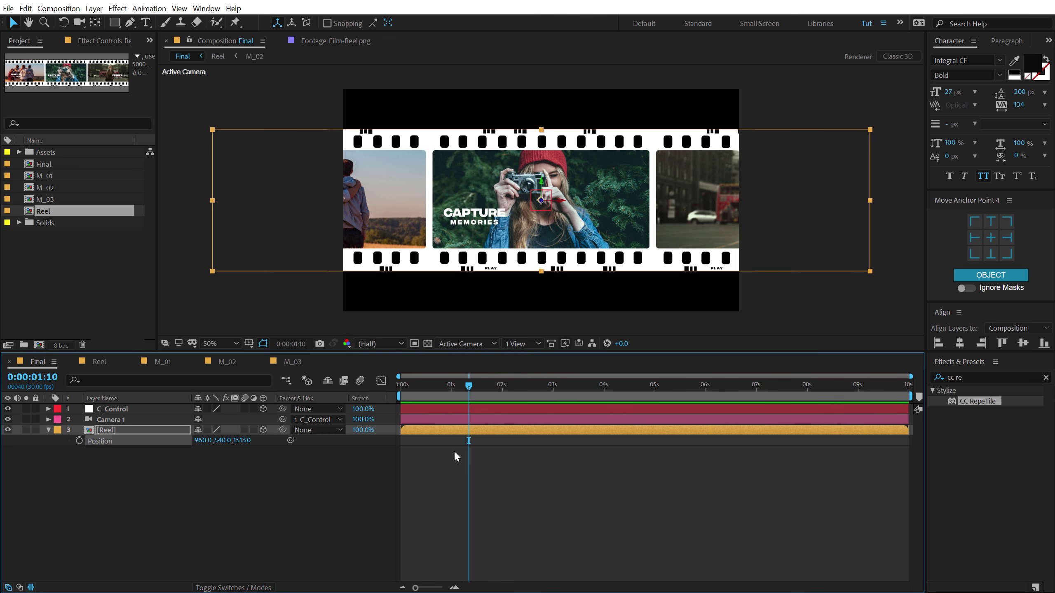
{"action": "scroll", "coordinate": [454, 457], "scroll_direction": "up", "scroll_amount": 2}
{"action": "left_click_drag", "start_coordinate": [521, 589], "coordinate": [388, 589]}
{"action": "left_click", "coordinate": [120, 432]}
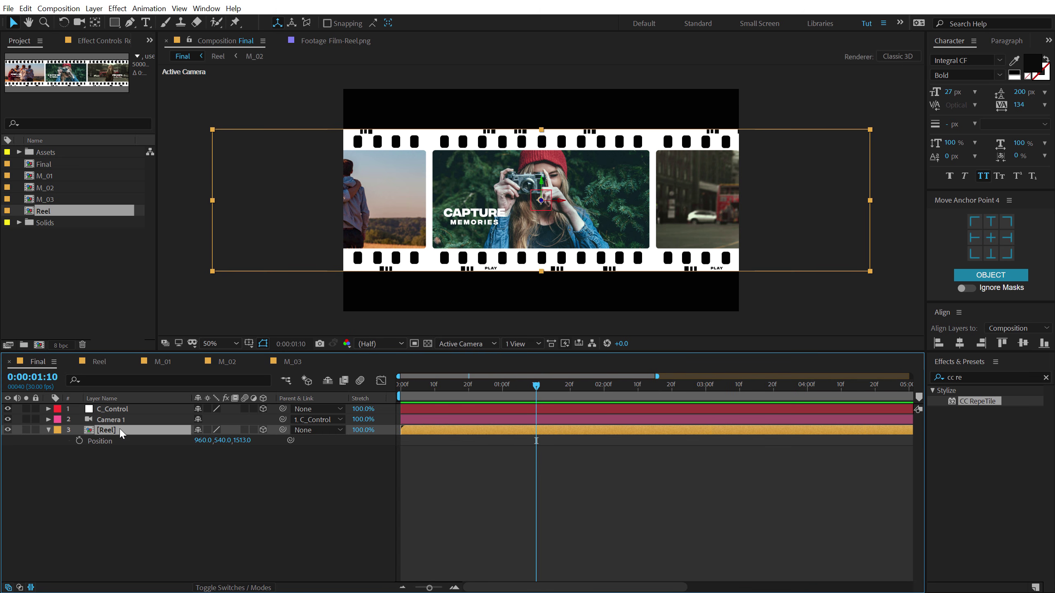
{"action": "key", "text": "r"}
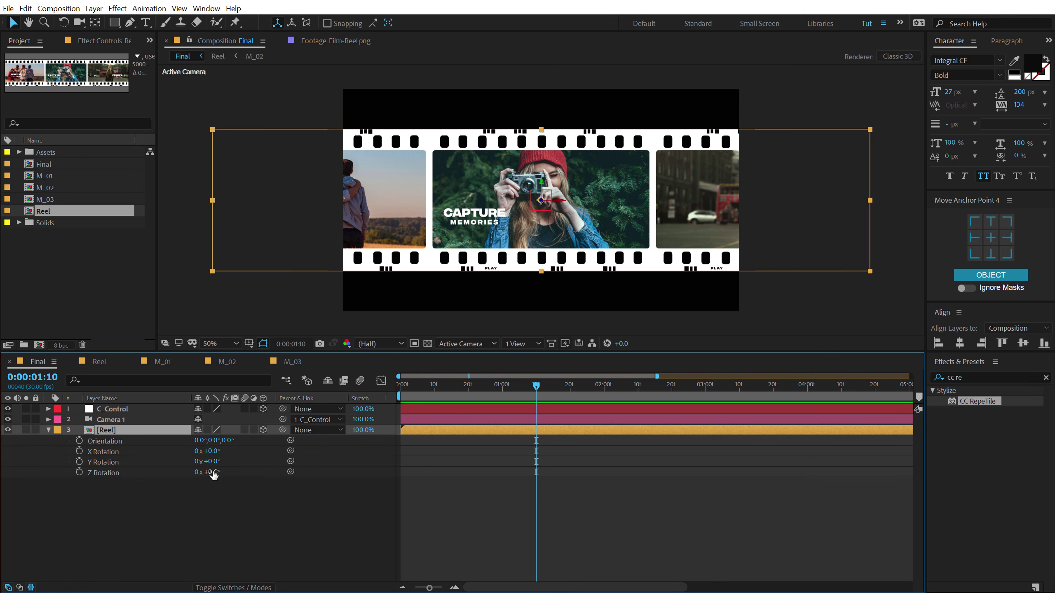
{"action": "left_click_drag", "start_coordinate": [213, 475], "coordinate": [217, 481]}
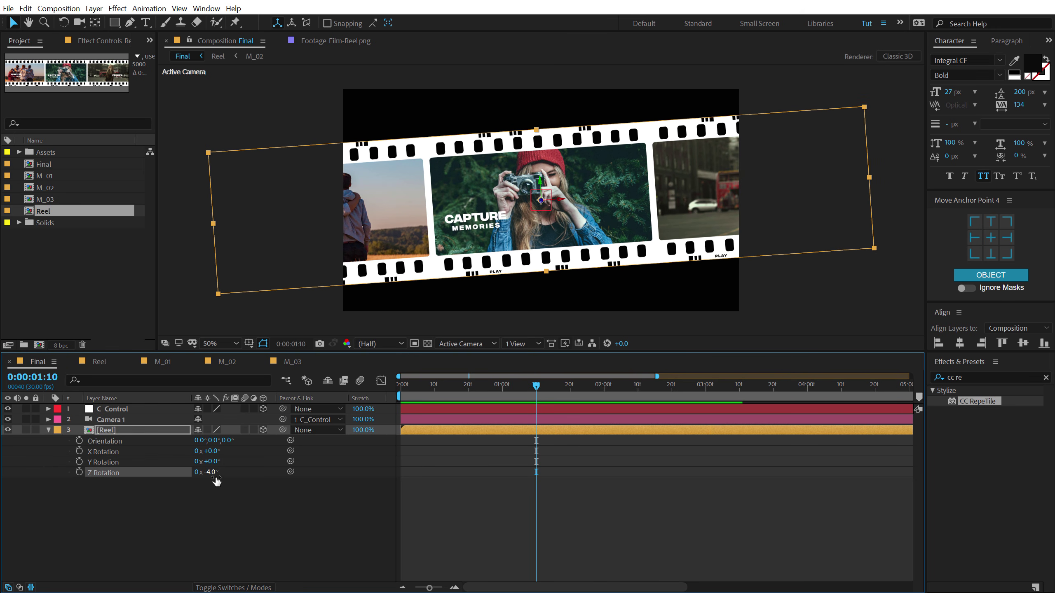
{"action": "left_click", "coordinate": [216, 499]}
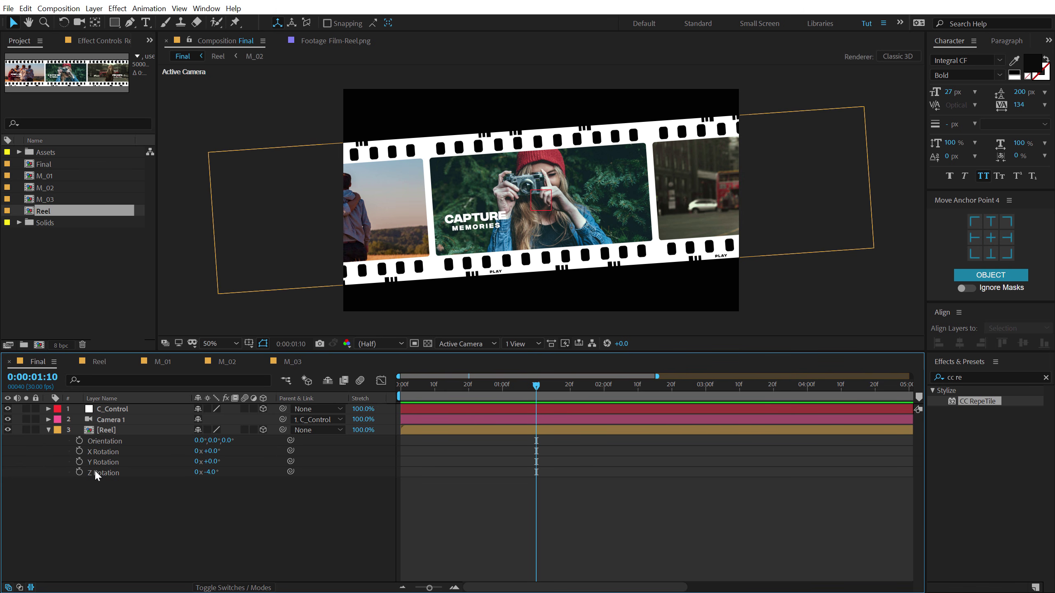
Keyframe the Reel's position at 0:00:01:10 and at the start, shifting the reel far left along its tilt at the start, and preview the move.
{"action": "left_click", "coordinate": [106, 430]}
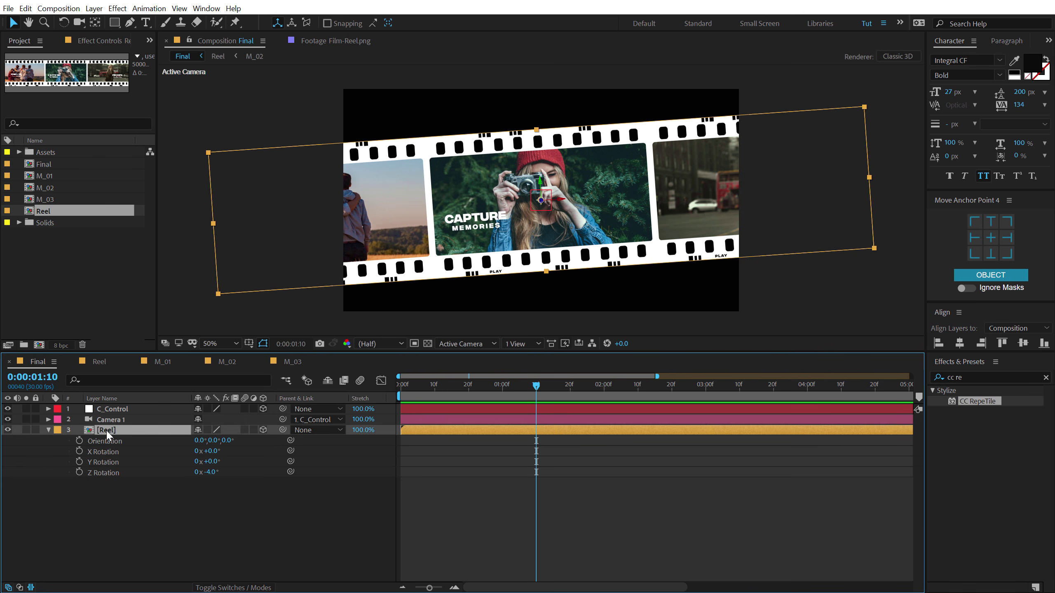
{"action": "key", "text": "p"}
{"action": "left_click", "coordinate": [78, 440]}
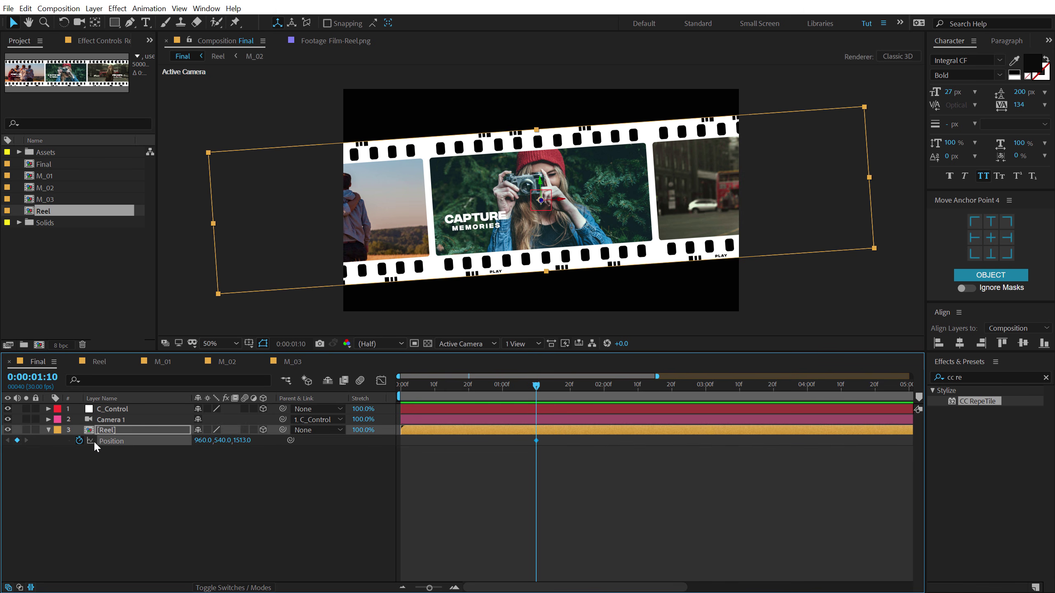
{"action": "key", "text": "Home"}
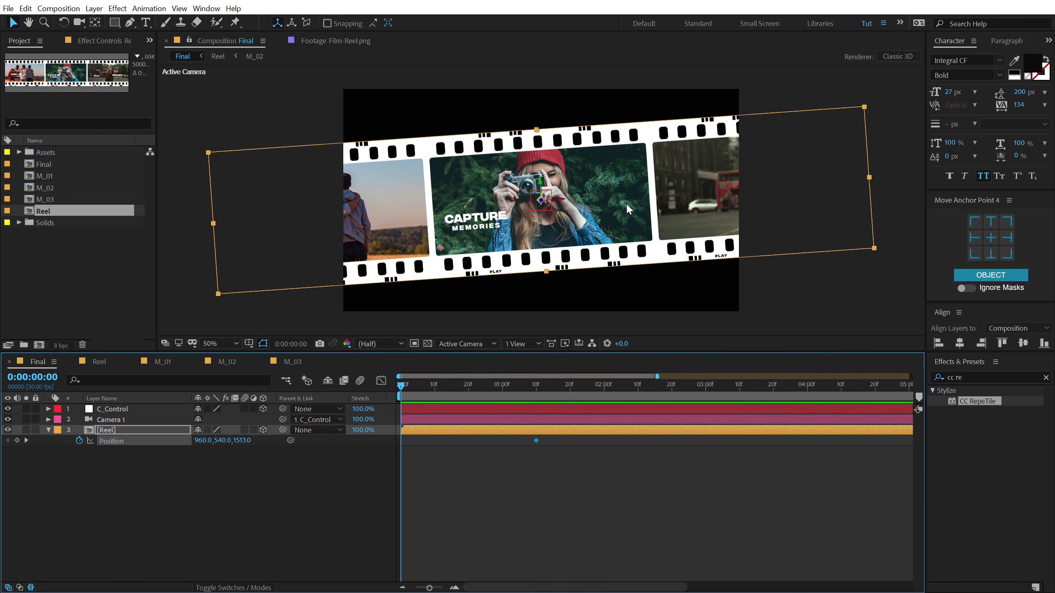
{"action": "left_click_drag", "start_coordinate": [561, 202], "coordinate": [20, 241]}
{"action": "key", "text": "space"}
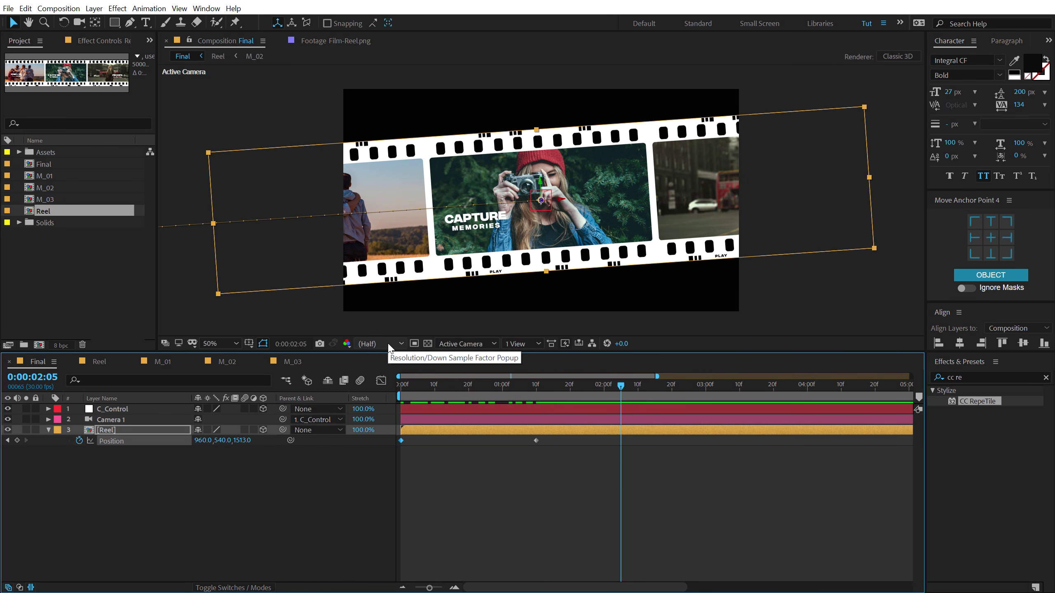
{"action": "left_click", "coordinate": [49, 430]}
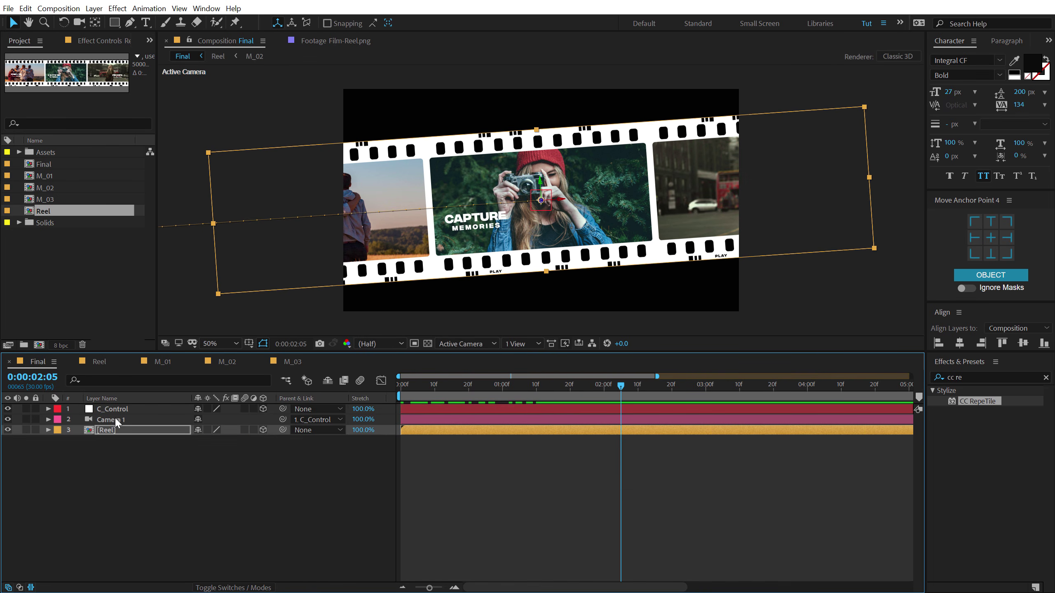
Add the expression wiggle(3,7) to the C_Control layer's position and preview the camera shake from the start.
{"action": "left_click", "coordinate": [106, 409]}
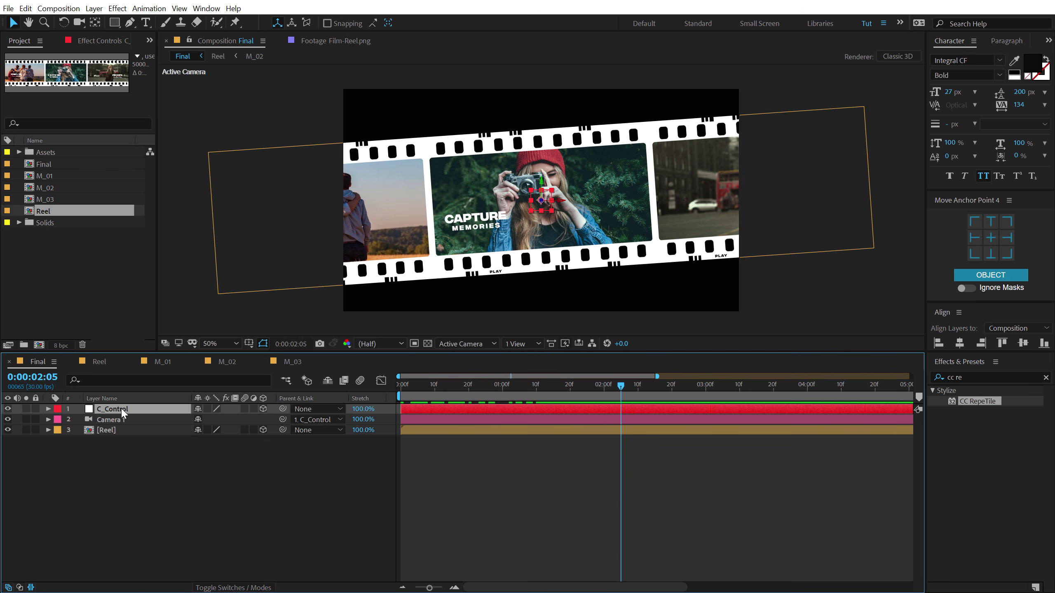
{"action": "key", "text": "p"}
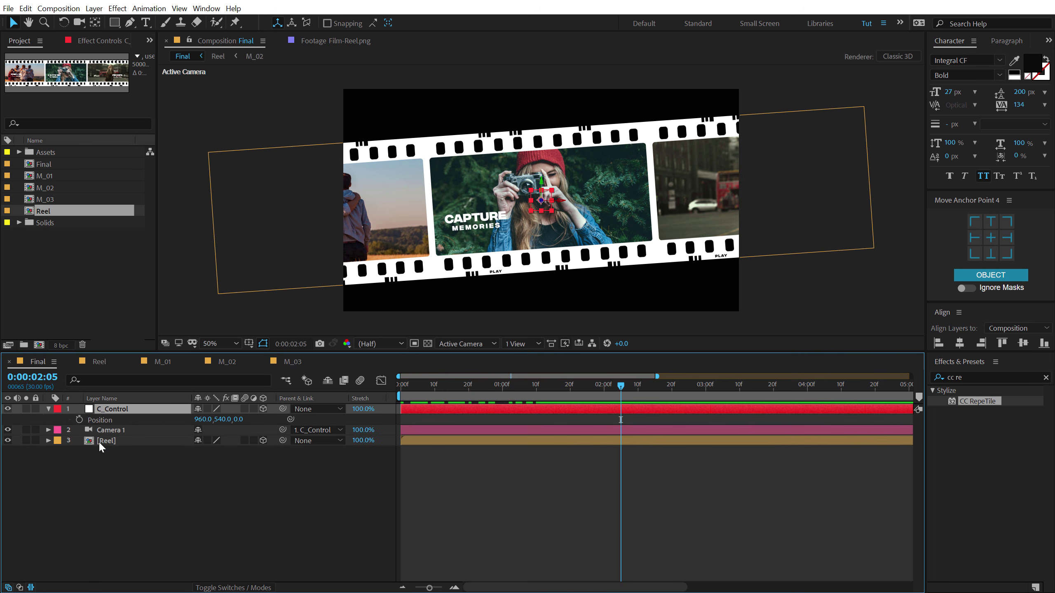
{"action": "left_click", "coordinate": [79, 420], "text": "alt"}
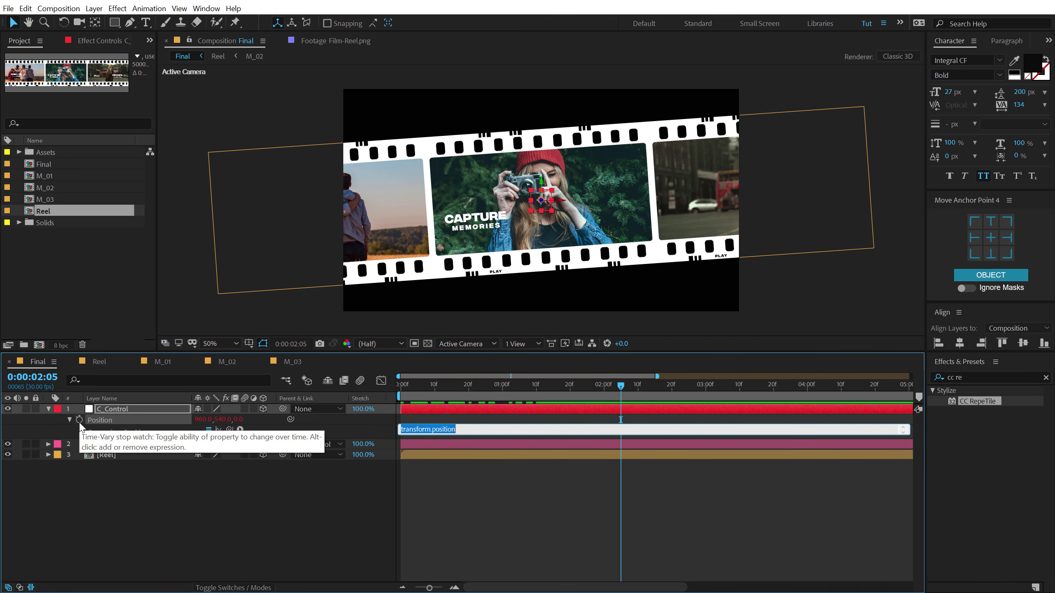
{"action": "type", "text": "wiggle(3,7"}
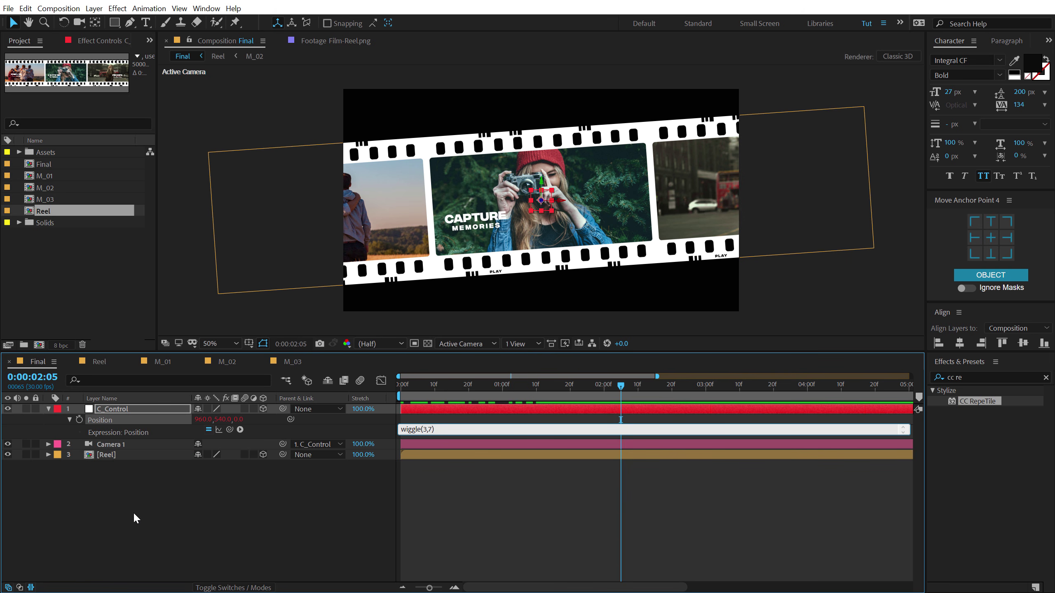
{"action": "left_click_drag", "start_coordinate": [457, 382], "coordinate": [377, 394]}
{"action": "key", "text": "space"}
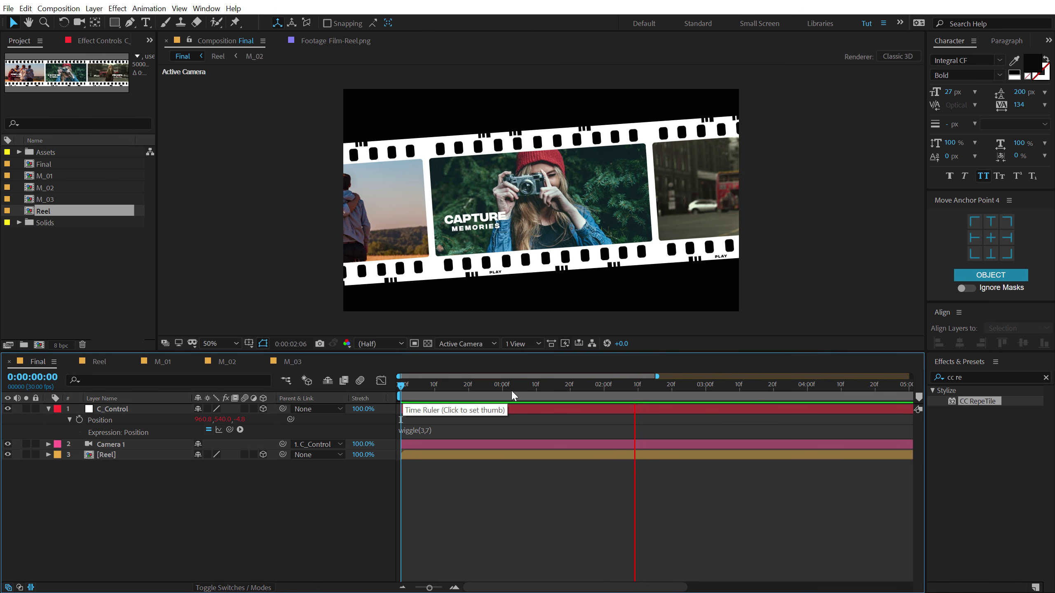
Apply Easy Ease to both position keyframes of the Reel layer.
{"action": "left_click", "coordinate": [419, 387]}
{"action": "left_click_drag", "start_coordinate": [418, 387], "coordinate": [513, 389]}
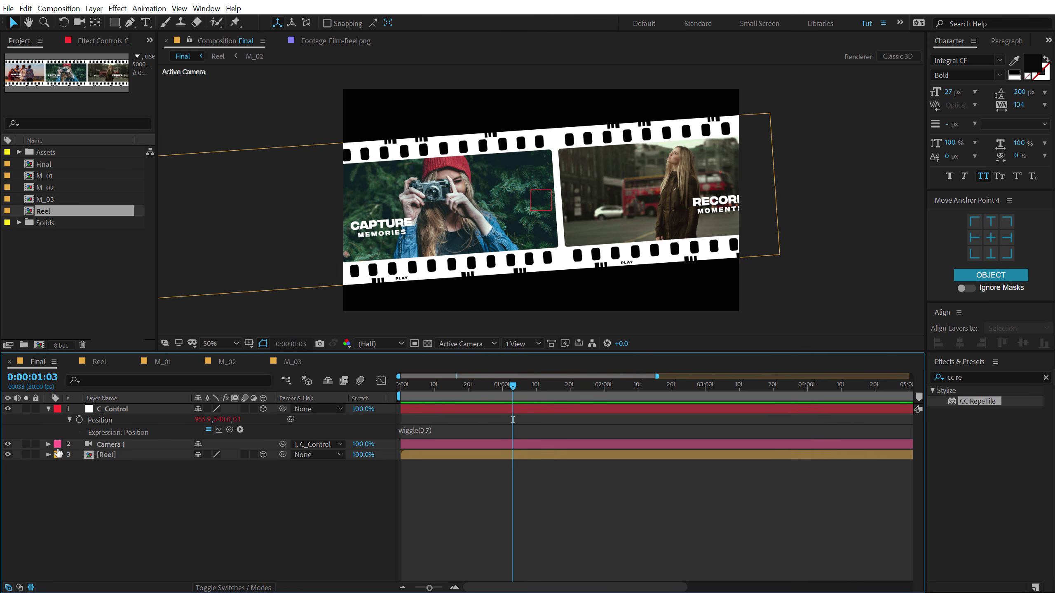
{"action": "left_click", "coordinate": [48, 409]}
{"action": "left_click", "coordinate": [107, 431]}
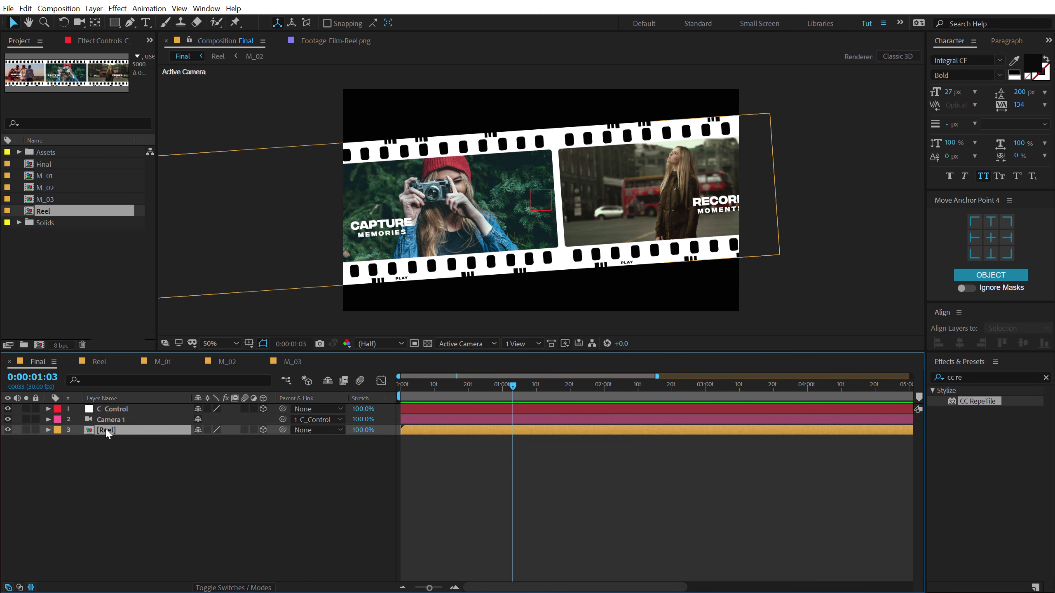
{"action": "key", "text": "p"}
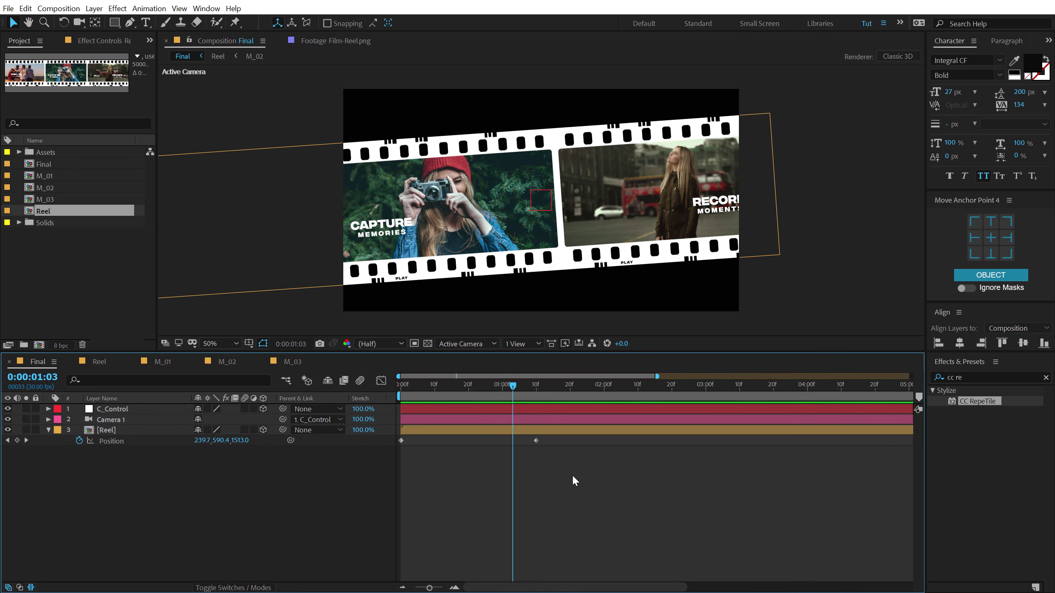
{"action": "left_click_drag", "start_coordinate": [571, 475], "coordinate": [392, 422]}
{"action": "key", "text": "F9"}
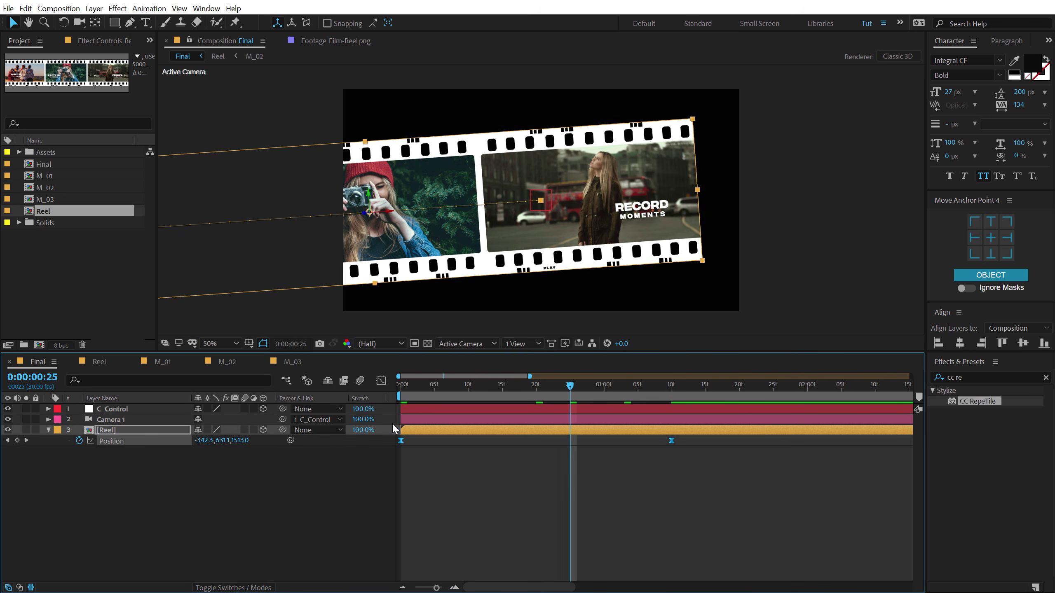
Reshape the Reel position's speed graph so the move peaks sharply near frame 5 and slows gradually into the last keyframe.
{"action": "left_click", "coordinate": [380, 385]}
{"action": "right_click", "coordinate": [676, 439]}
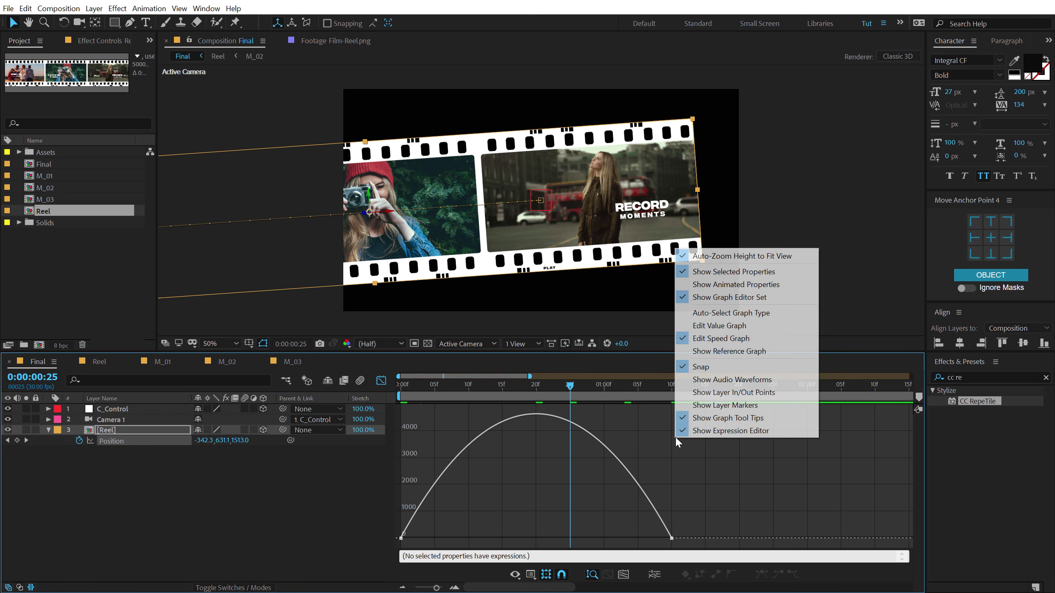
{"action": "left_click", "coordinate": [697, 529]}
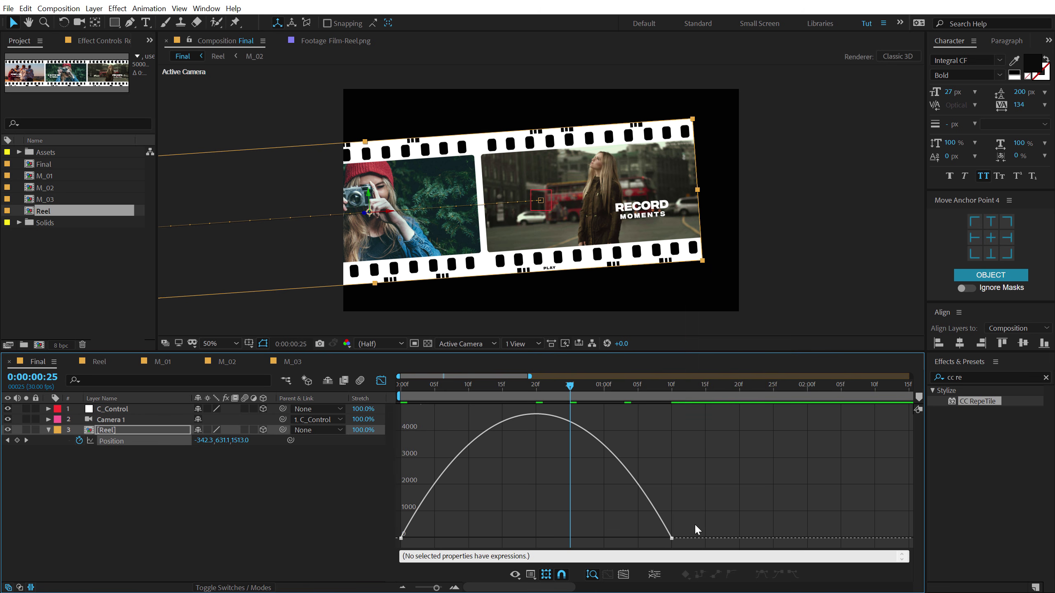
{"action": "key", "text": "ctrl+a"}
{"action": "left_click_drag", "start_coordinate": [626, 539], "coordinate": [347, 560]}
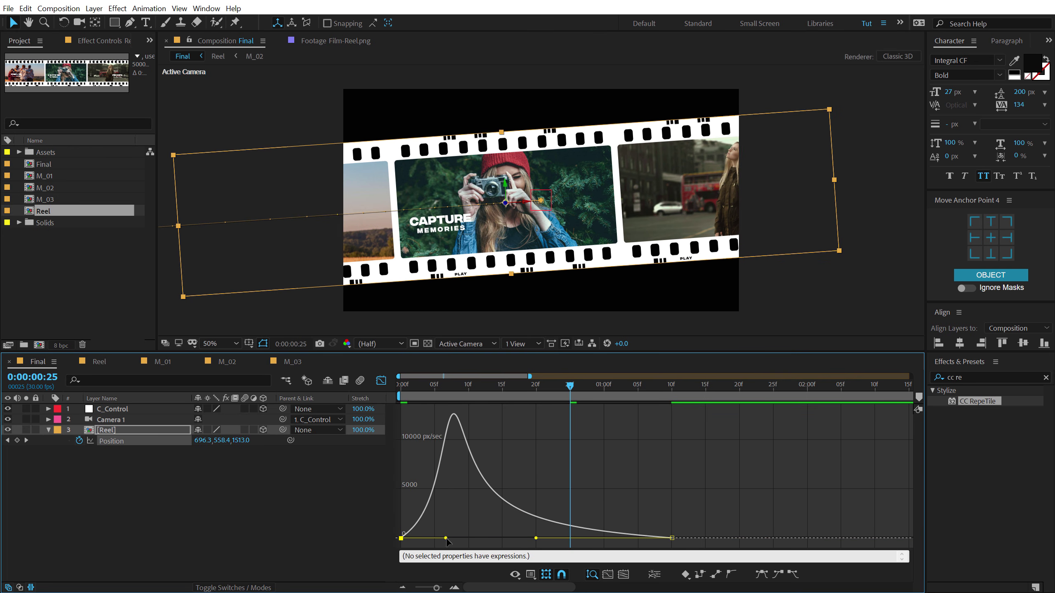
{"action": "left_click_drag", "start_coordinate": [448, 538], "coordinate": [429, 538]}
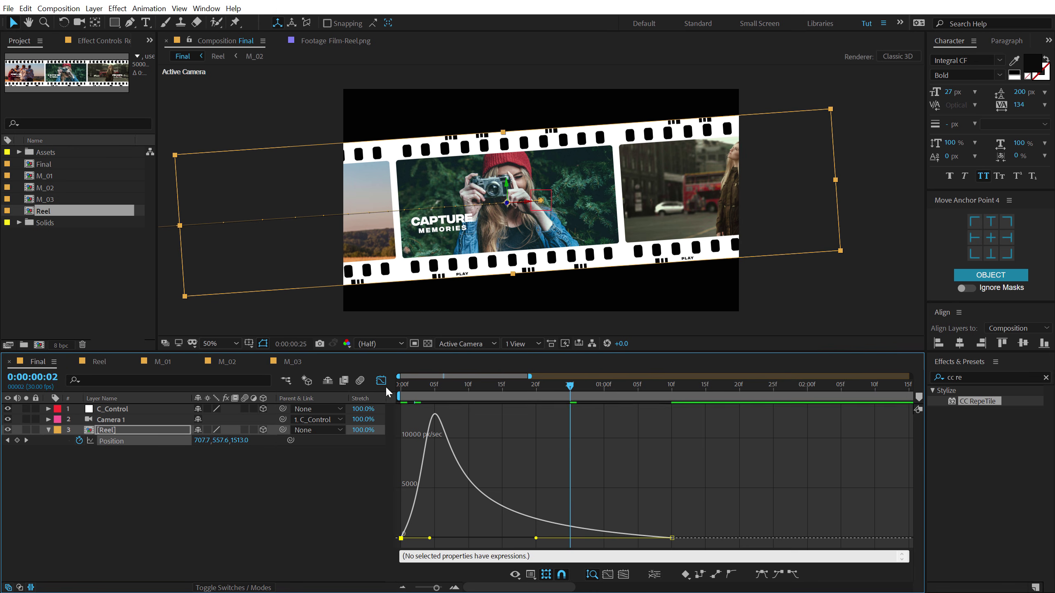
Preview the eased reel move from the start, close the Graph Editor and scrub to 0:00:01:19.
{"action": "key", "text": "space"}
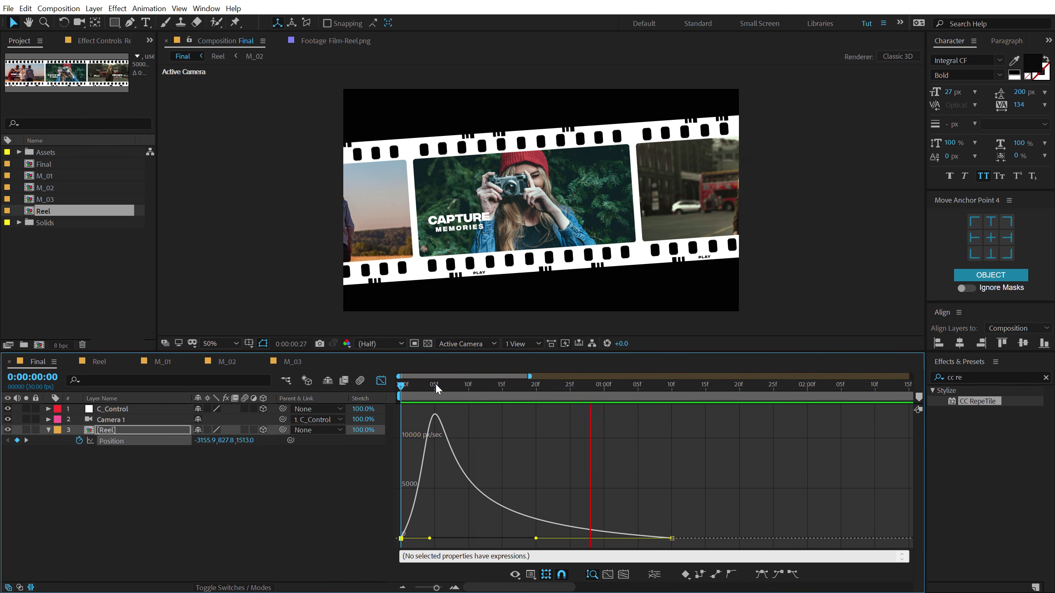
{"action": "left_click", "coordinate": [404, 389]}
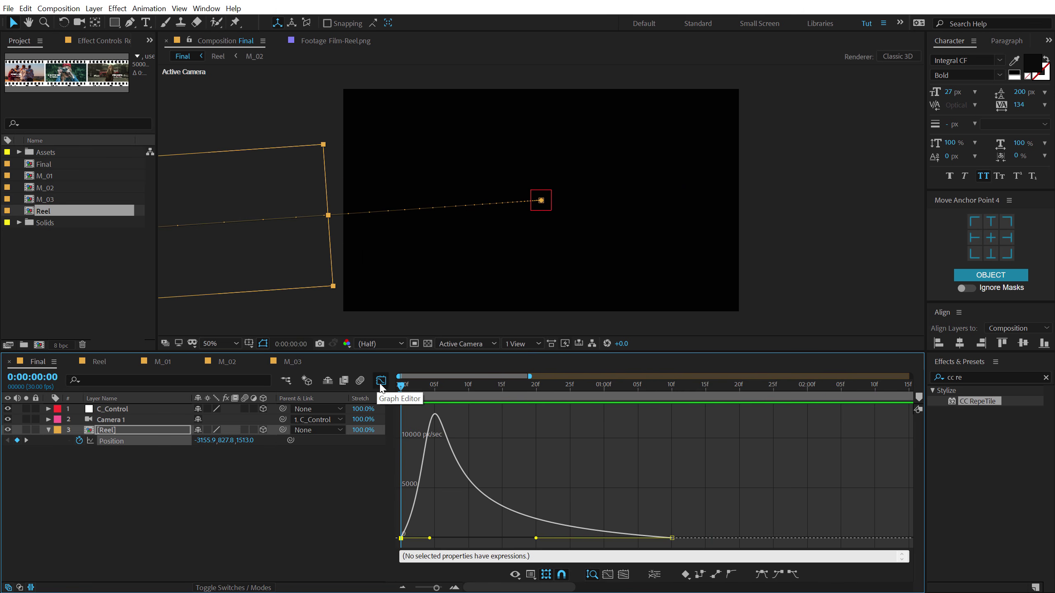
{"action": "key", "text": "shift+F3"}
{"action": "left_click_drag", "start_coordinate": [415, 389], "coordinate": [733, 398]}
{"action": "left_click", "coordinate": [214, 502]}
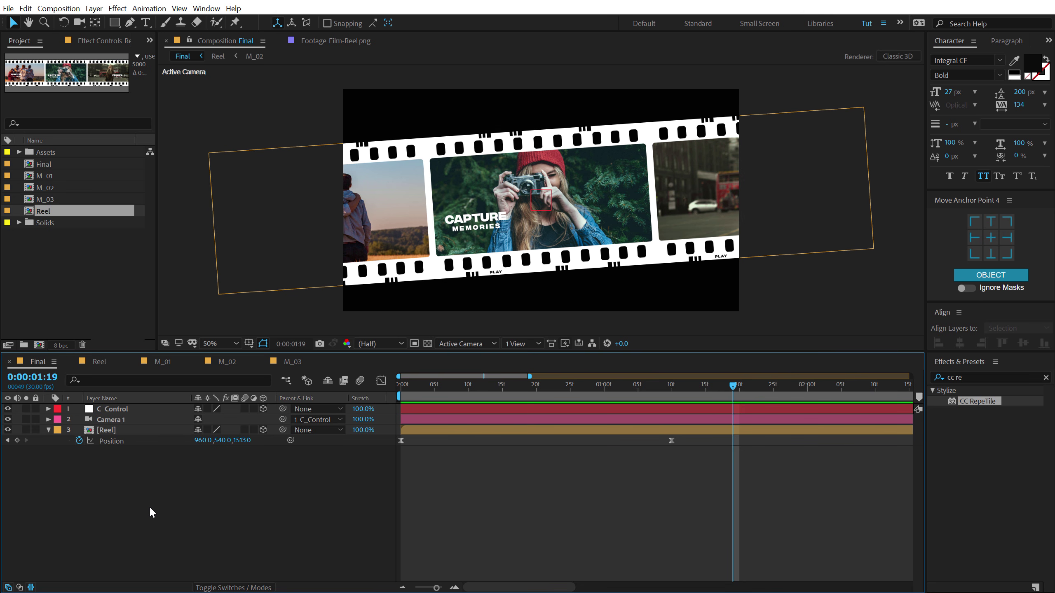
Create a white 1920 x 1080 solid named BG and place it beneath all other layers.
{"action": "key", "text": "ctrl+y"}
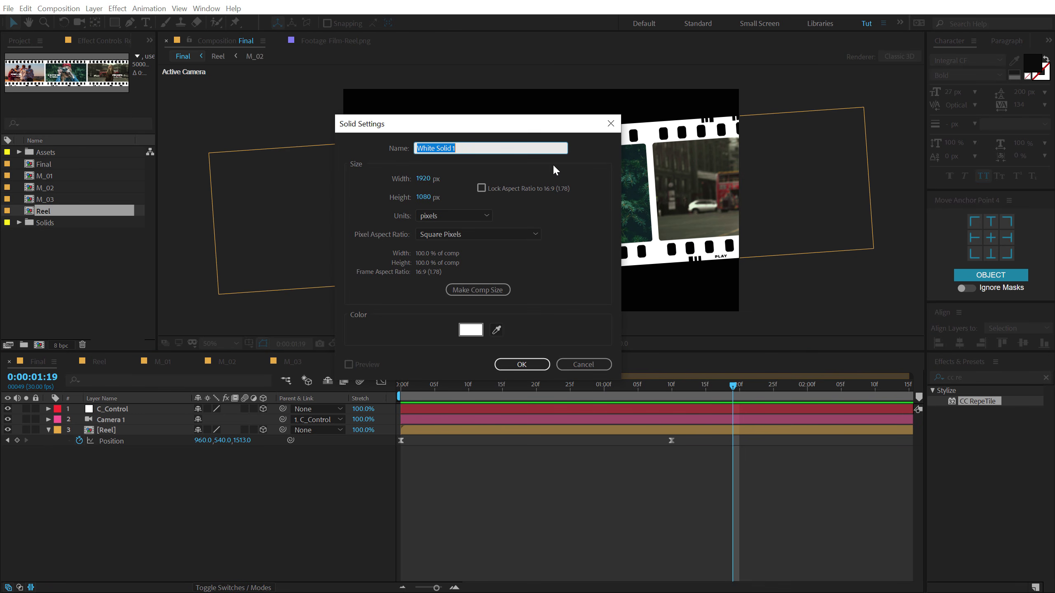
{"action": "type", "text": "BG"}
{"action": "left_click", "coordinate": [535, 365]}
{"action": "left_click_drag", "start_coordinate": [116, 410], "coordinate": [118, 492]}
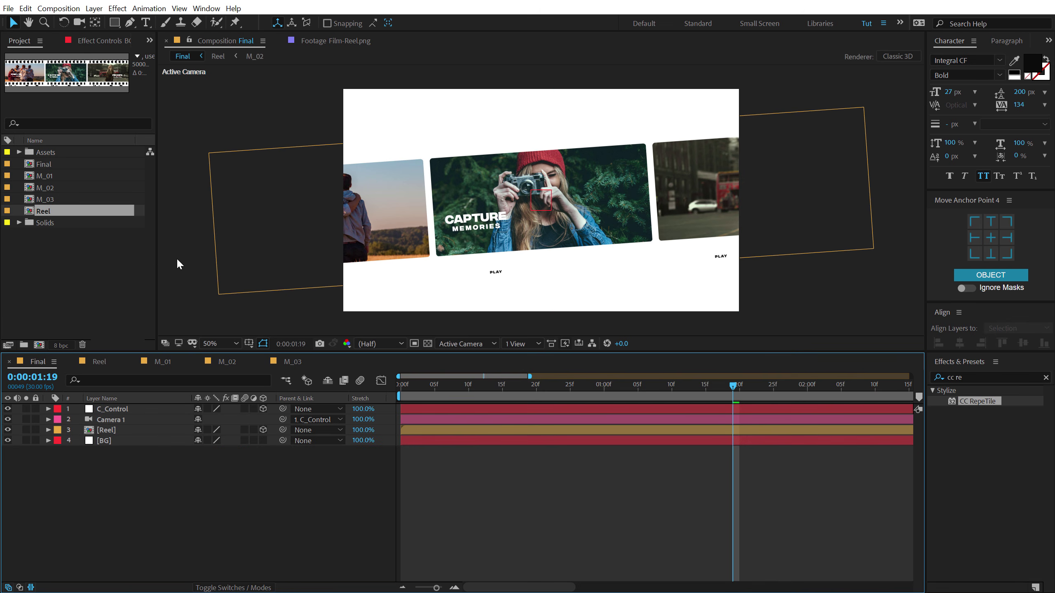
Place the Texture image from the Assets folder directly above the BG layer and set its opacity to 60%.
{"action": "left_click", "coordinate": [18, 152]}
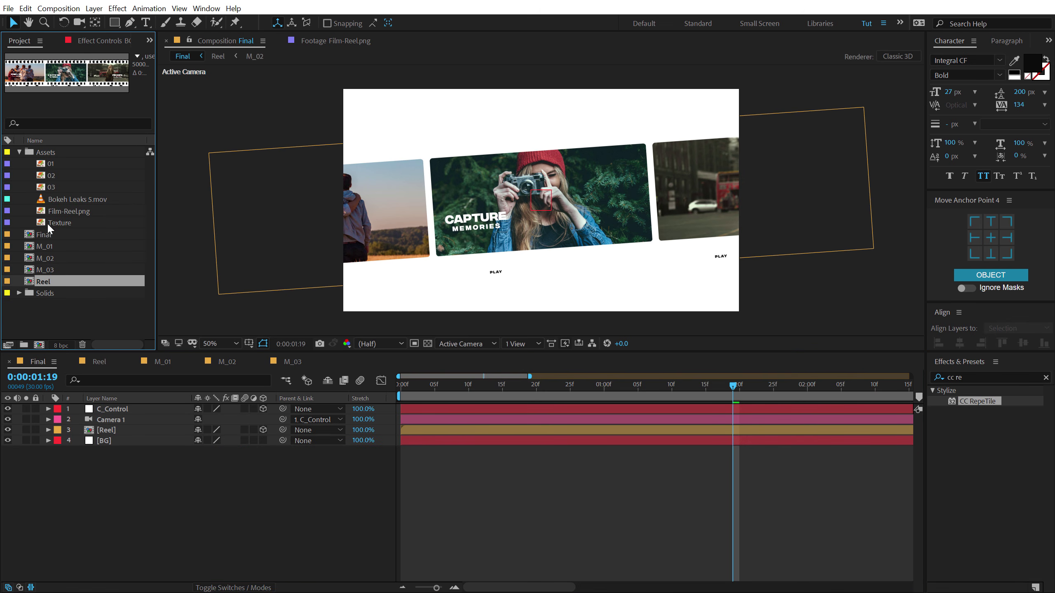
{"action": "left_click_drag", "start_coordinate": [58, 222], "coordinate": [103, 438]}
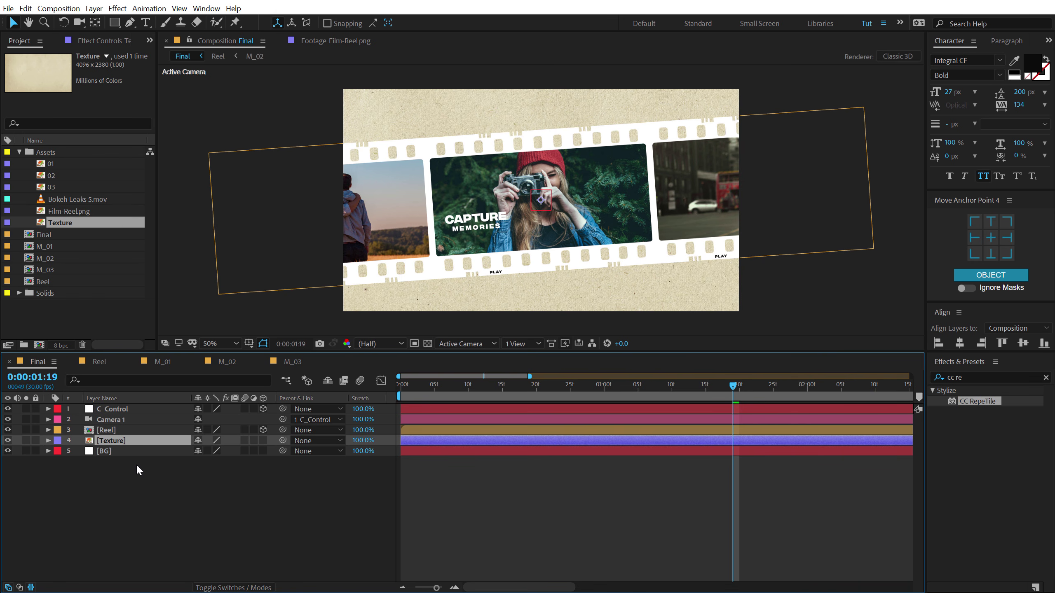
{"action": "key", "text": "t"}
{"action": "left_click", "coordinate": [203, 451]}
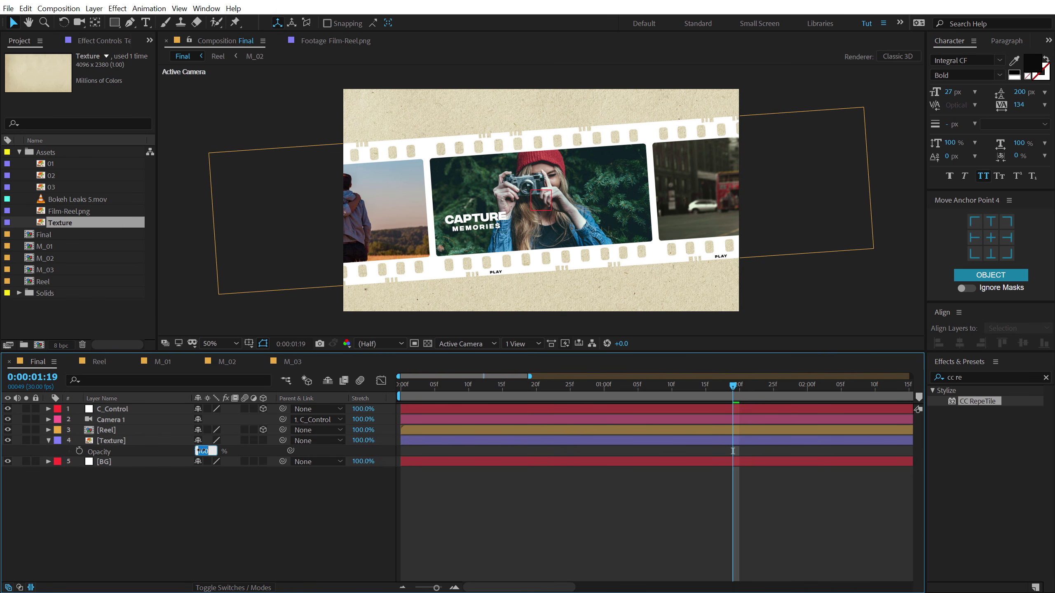
{"action": "type", "text": "60"}
{"action": "key", "text": "Return"}
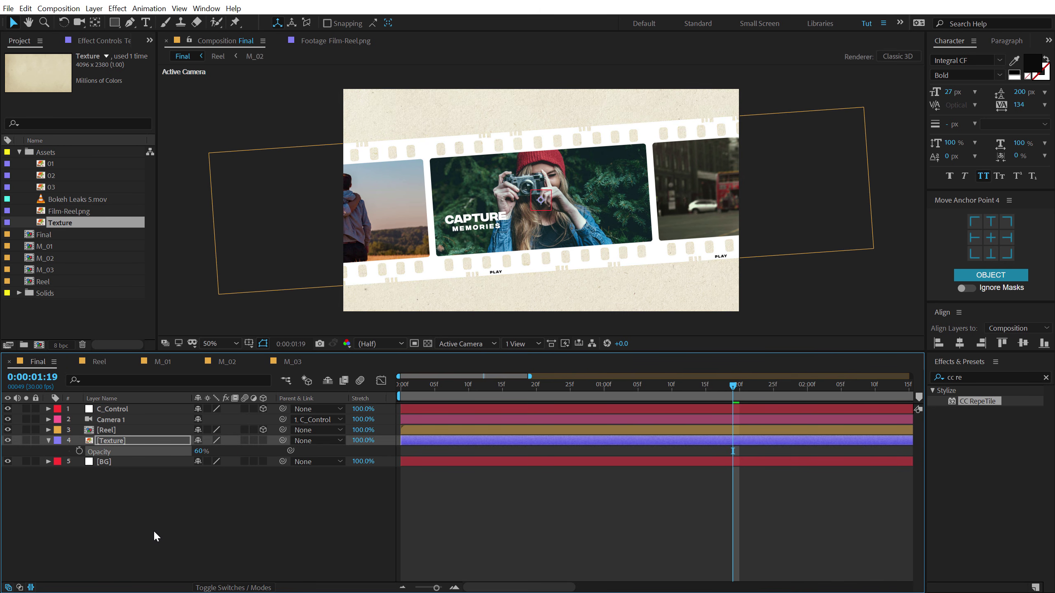
{"action": "left_click", "coordinate": [154, 536]}
{"action": "left_click", "coordinate": [49, 441]}
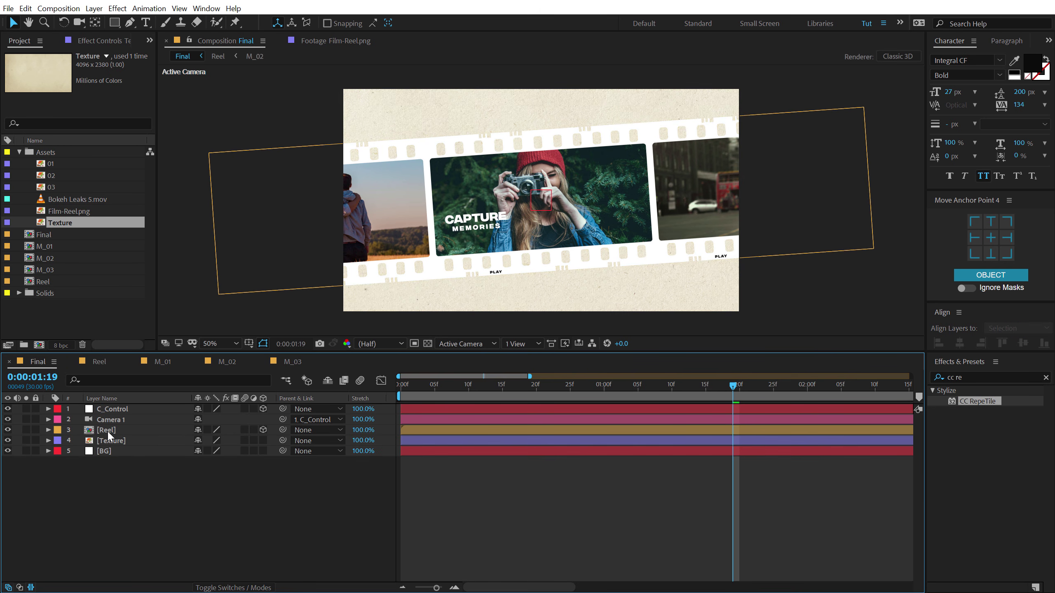
Apply the Drop Shadow effect to the Reel layer with a distance of 0 and a softness of 222.
{"action": "left_click", "coordinate": [109, 433]}
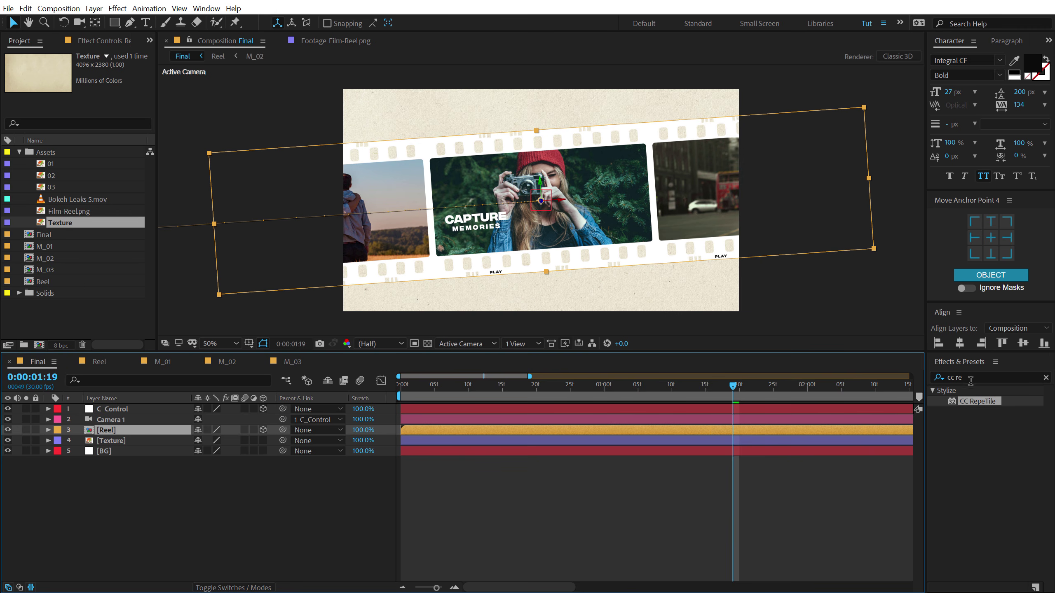
{"action": "left_click", "coordinate": [971, 378]}
{"action": "type", "text": "drop"}
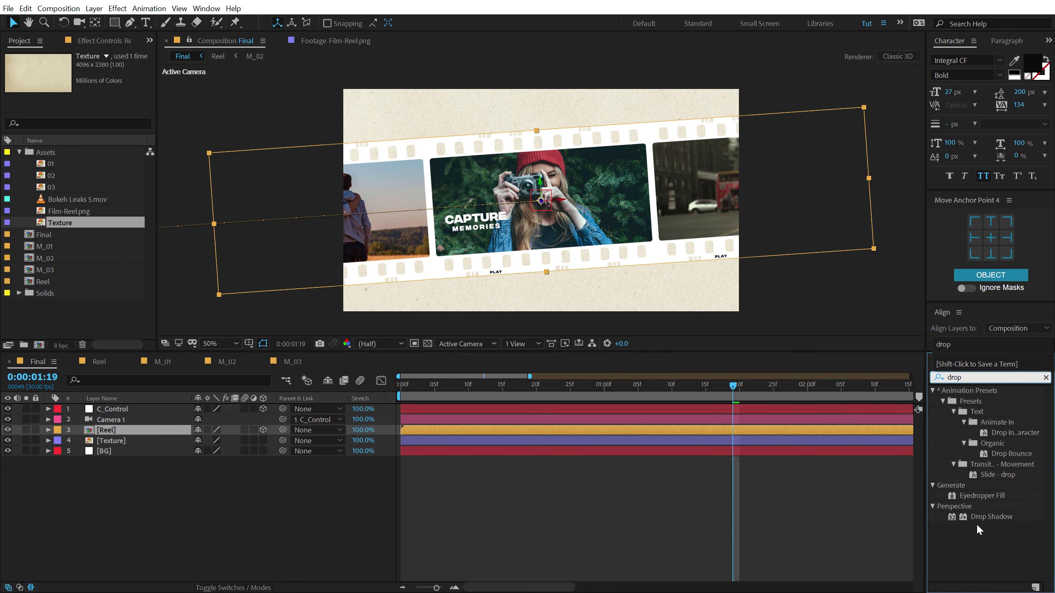
{"action": "left_click_drag", "start_coordinate": [991, 517], "coordinate": [488, 227]}
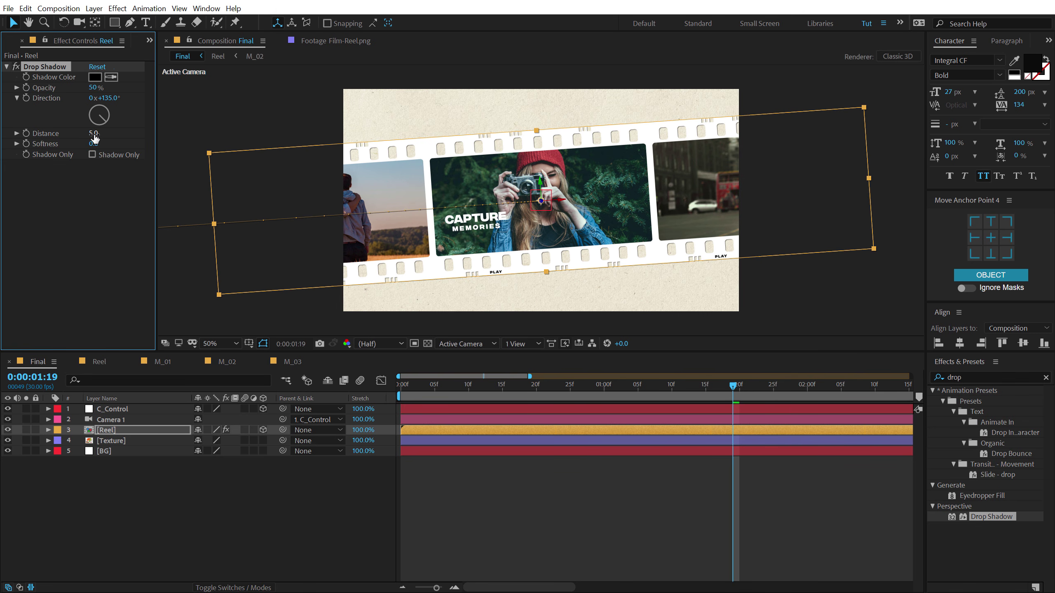
{"action": "left_click_drag", "start_coordinate": [94, 134], "coordinate": [239, 142]}
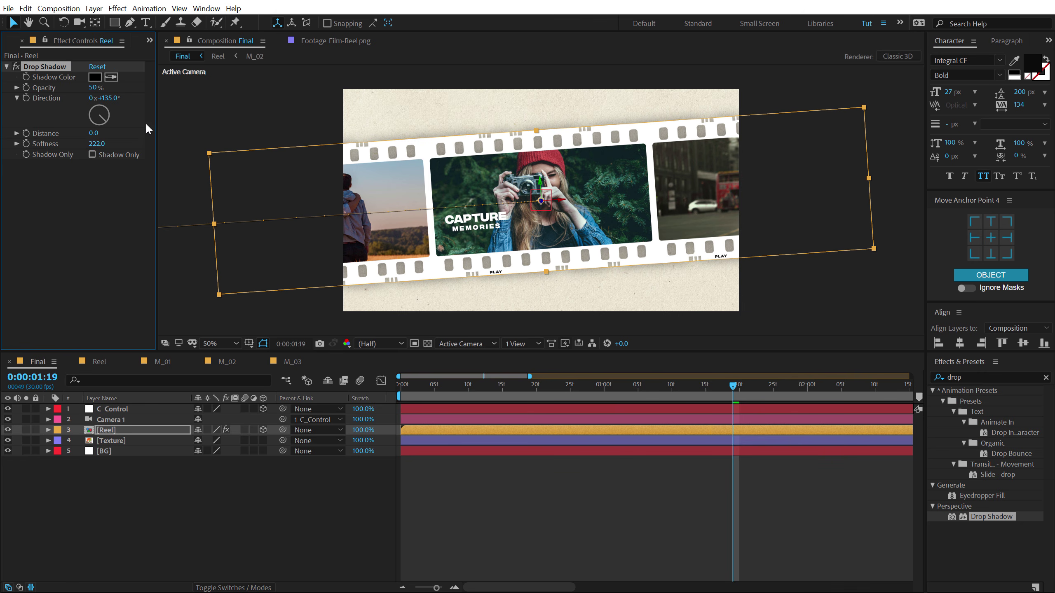
Set the Reel's drop shadow to 193° direction, 28% opacity, 123 distance and 240 softness.
{"action": "left_click", "coordinate": [106, 98]}
{"action": "key", "text": "Return"}
{"action": "left_click_drag", "start_coordinate": [93, 133], "coordinate": [162, 130]}
{"action": "left_click_drag", "start_coordinate": [104, 98], "coordinate": [173, 100]}
{"action": "left_click_drag", "start_coordinate": [93, 88], "coordinate": [54, 97]}
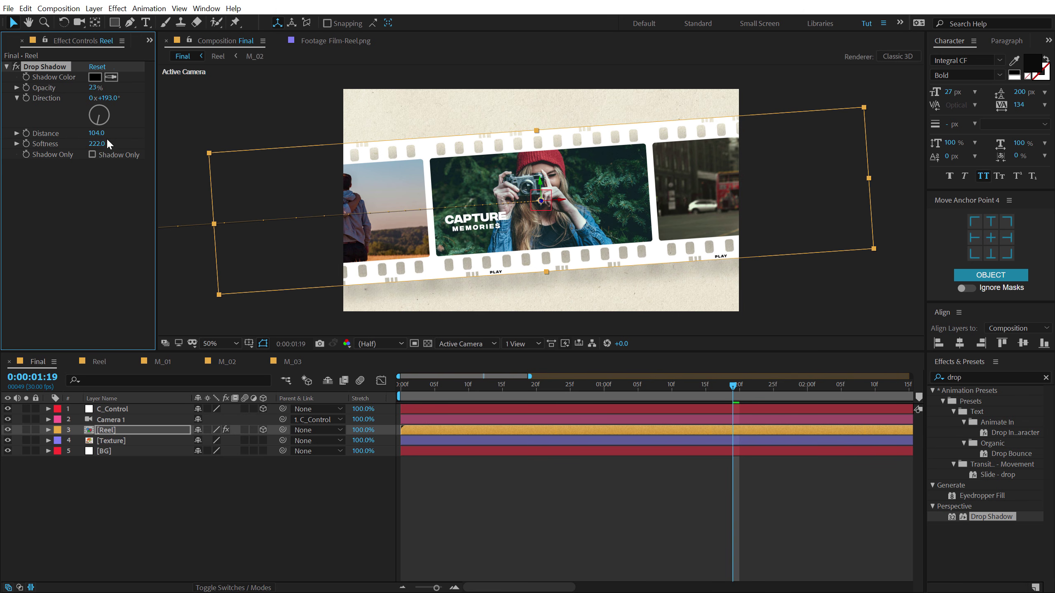
{"action": "mouse_move", "coordinate": [98, 133]}
{"action": "left_mouse_down"}
{"action": "mouse_move", "coordinate": [113, 133]}
{"action": "mouse_move", "coordinate": [109, 143]}
{"action": "left_mouse_up"}
{"action": "left_click_drag", "start_coordinate": [94, 89], "coordinate": [102, 88]}
{"action": "left_click", "coordinate": [144, 498]}
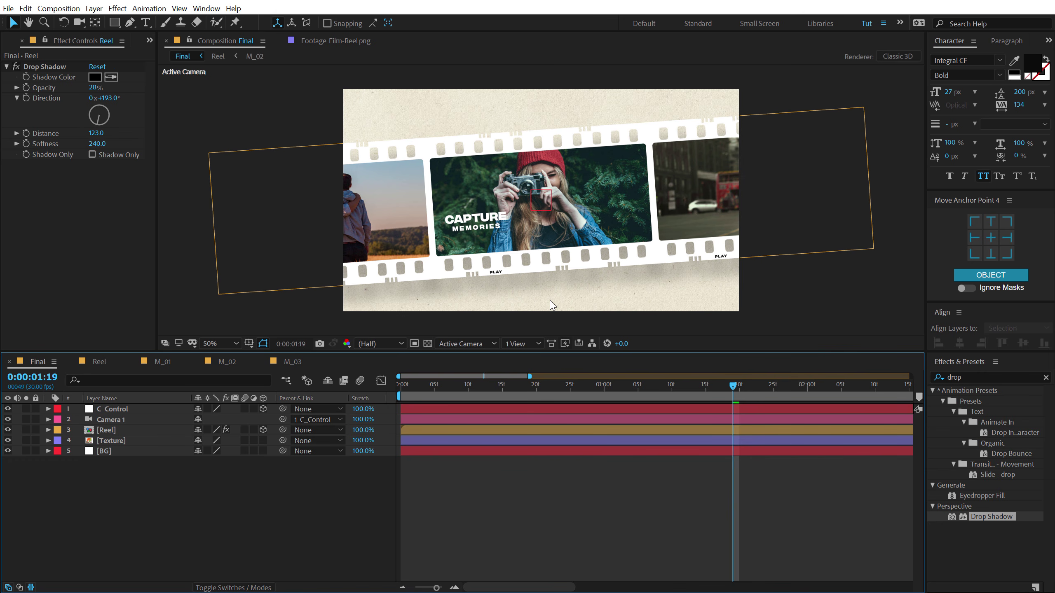
Scrub through the reel move to 0:00:01:15, then soften the drop shadow to softness 525 and distance 95.
{"action": "left_click_drag", "start_coordinate": [400, 387], "coordinate": [701, 384]}
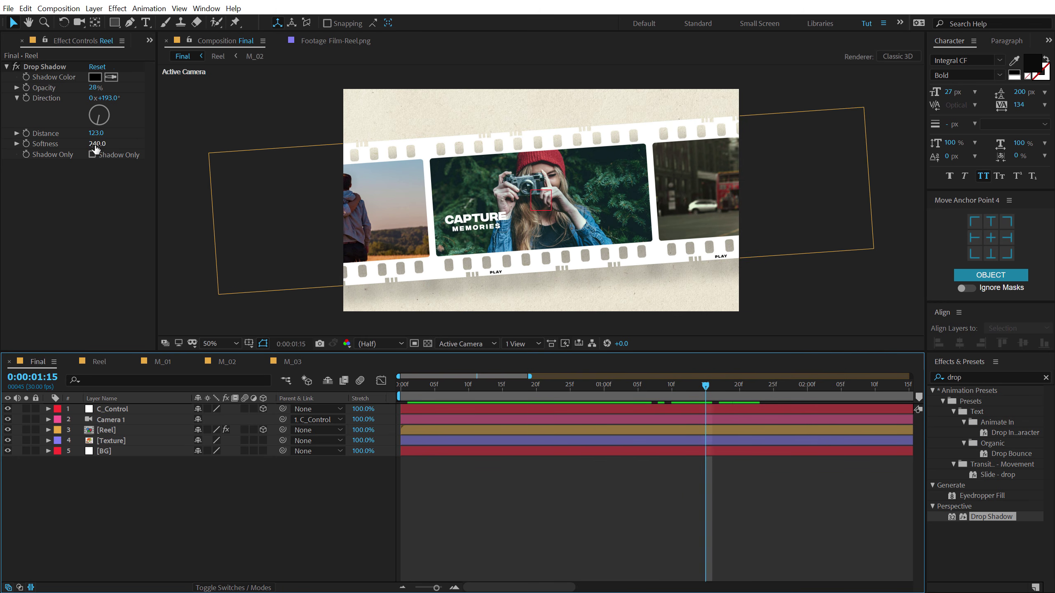
{"action": "left_click_drag", "start_coordinate": [97, 143], "coordinate": [255, 151]}
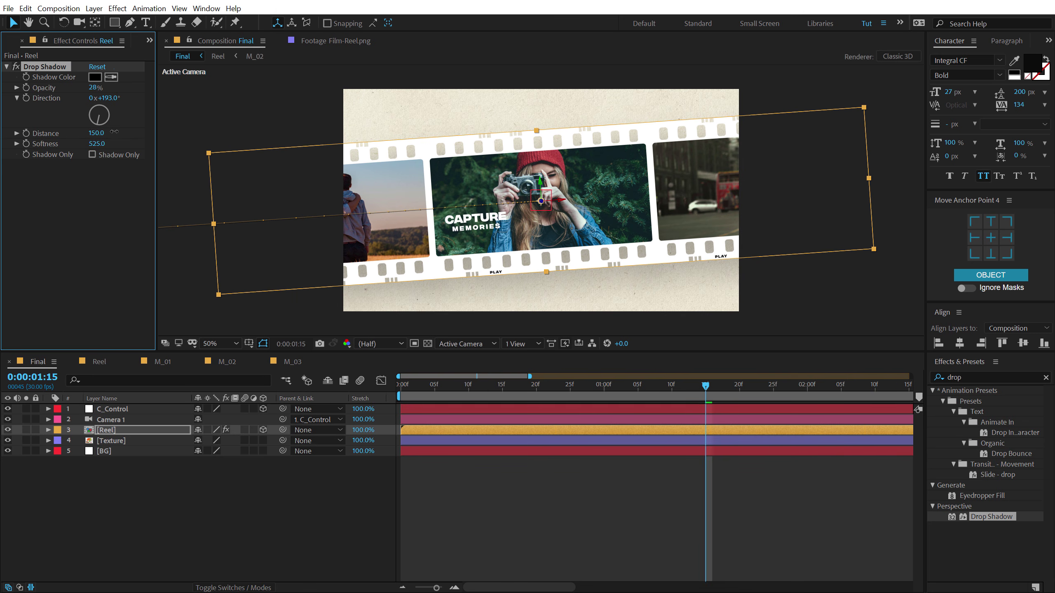
{"action": "left_click_drag", "start_coordinate": [94, 137], "coordinate": [73, 147]}
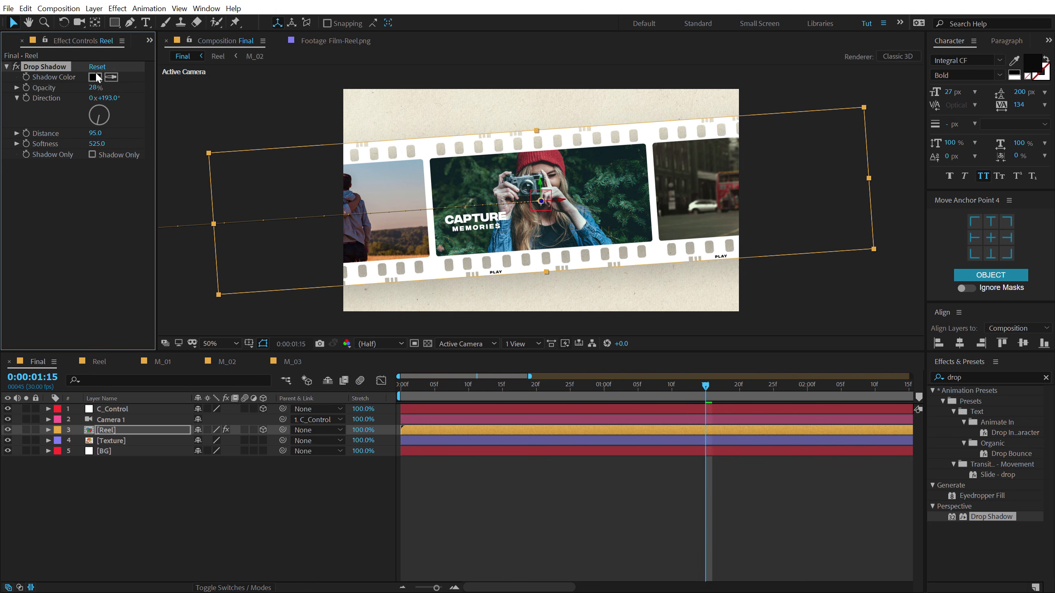
{"action": "left_click", "coordinate": [205, 520]}
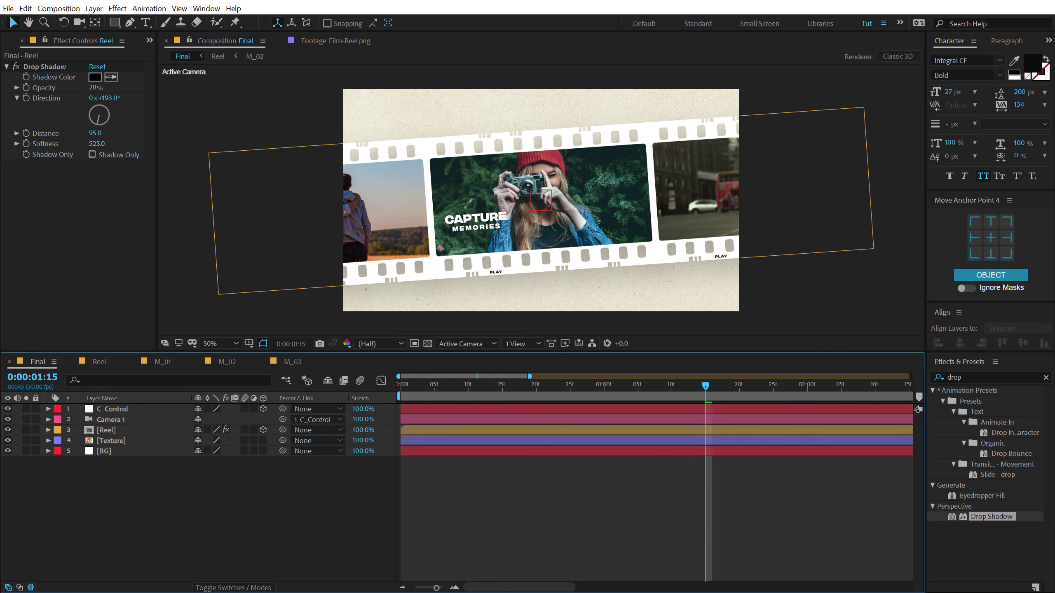
Duplicate the Reel layer and remove the position keyframes from the upper copy.
{"action": "left_click", "coordinate": [103, 431]}
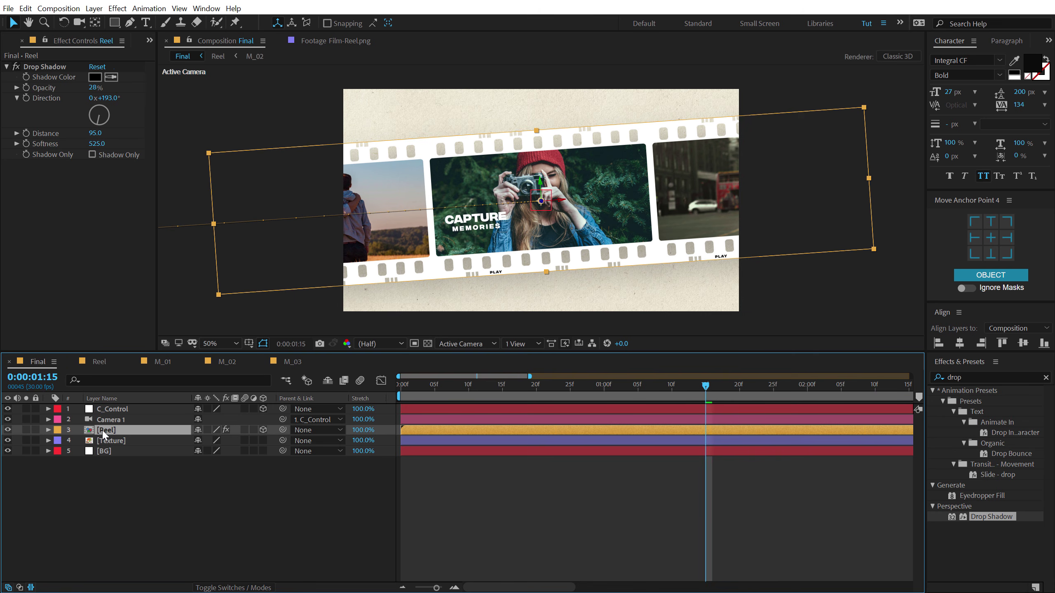
{"action": "key", "text": "ctrl+d"}
{"action": "key", "text": "p"}
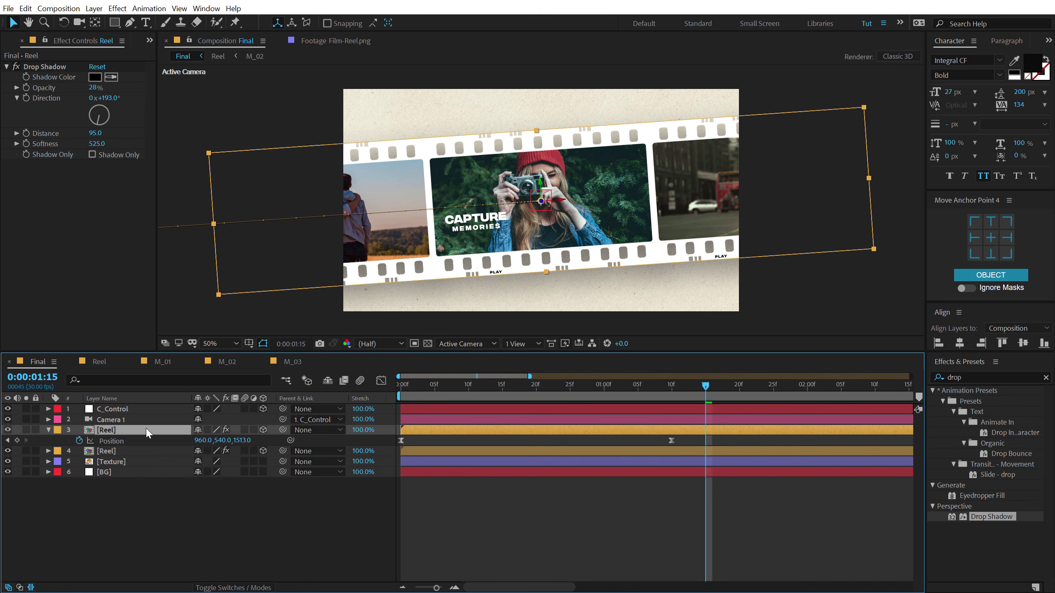
{"action": "left_click", "coordinate": [80, 441]}
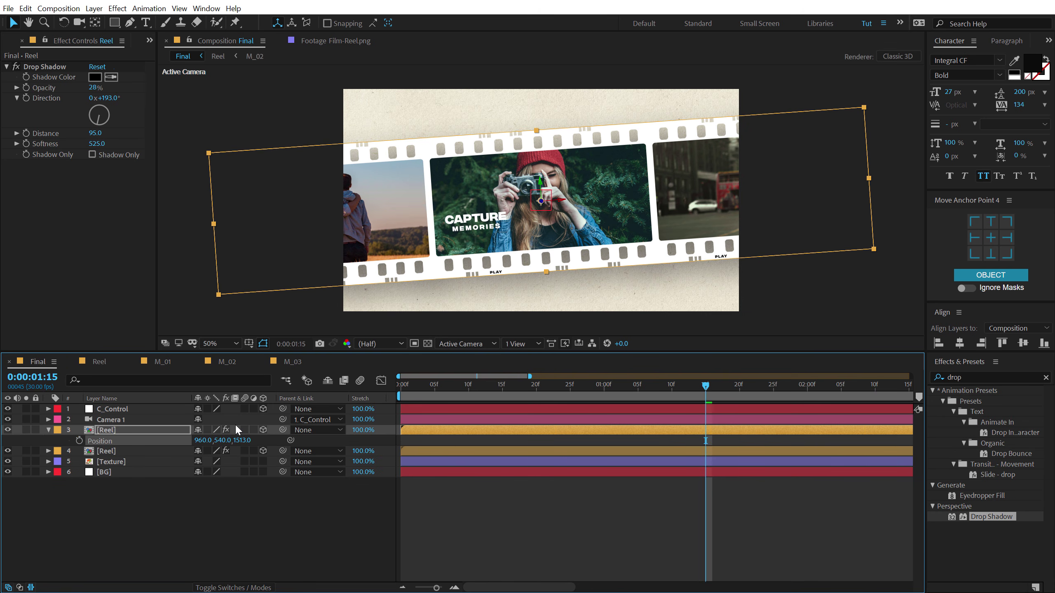
Set the Reel copy's Z Rotation to -72° and move it far back and to the left, to position -1265.8, 479.6, 7390.
{"action": "key", "text": "r"}
{"action": "left_click_drag", "start_coordinate": [211, 473], "coordinate": [181, 482]}
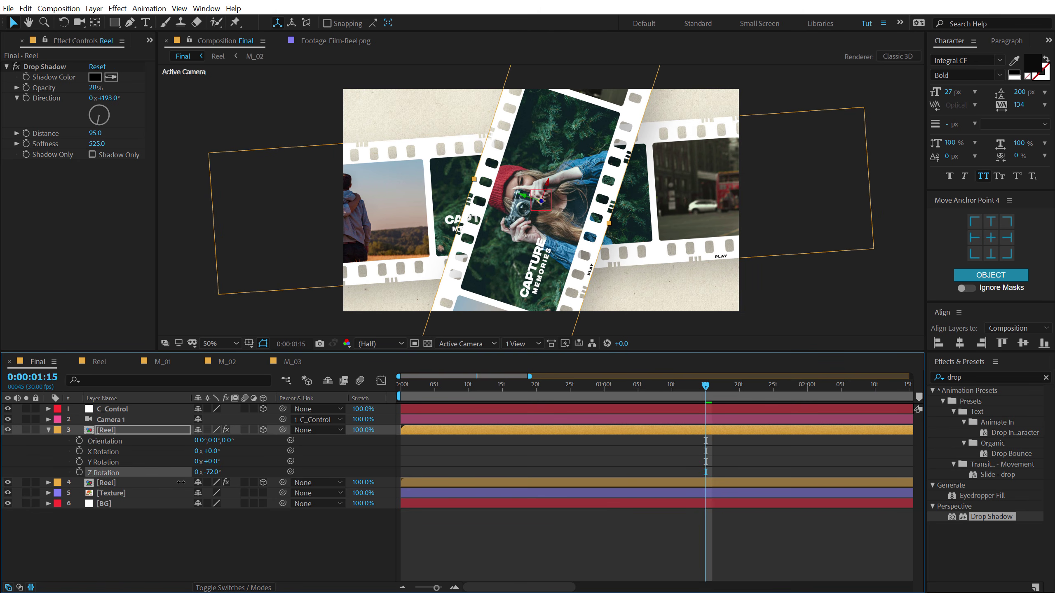
{"action": "left_click", "coordinate": [104, 430]}
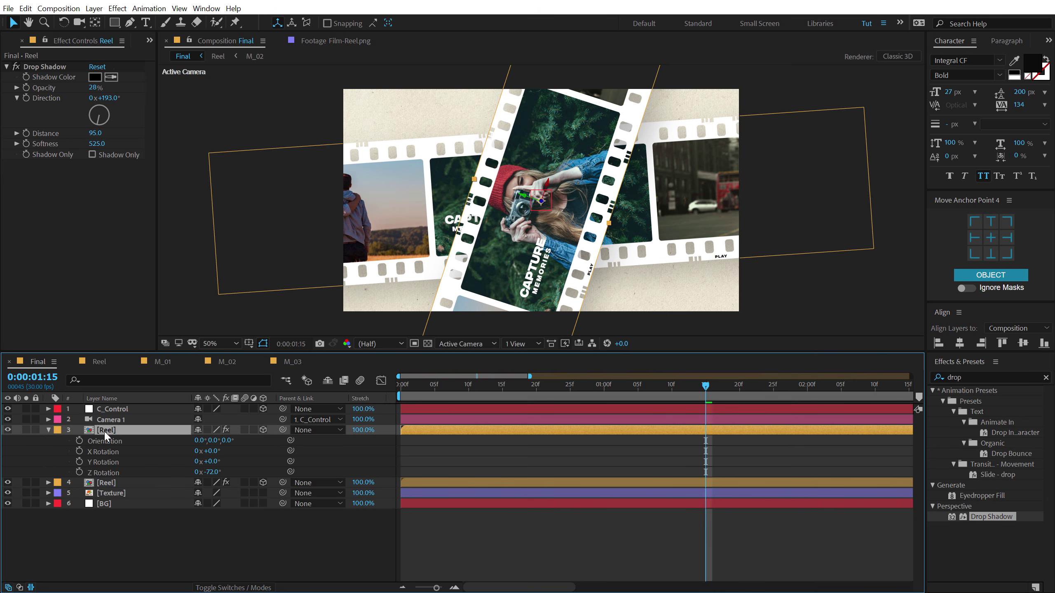
{"action": "key", "text": "p"}
{"action": "left_click_drag", "start_coordinate": [247, 444], "coordinate": [323, 457]}
{"action": "left_click_drag", "start_coordinate": [244, 447], "coordinate": [582, 209]}
{"action": "left_click_drag", "start_coordinate": [564, 123], "coordinate": [444, 119]}
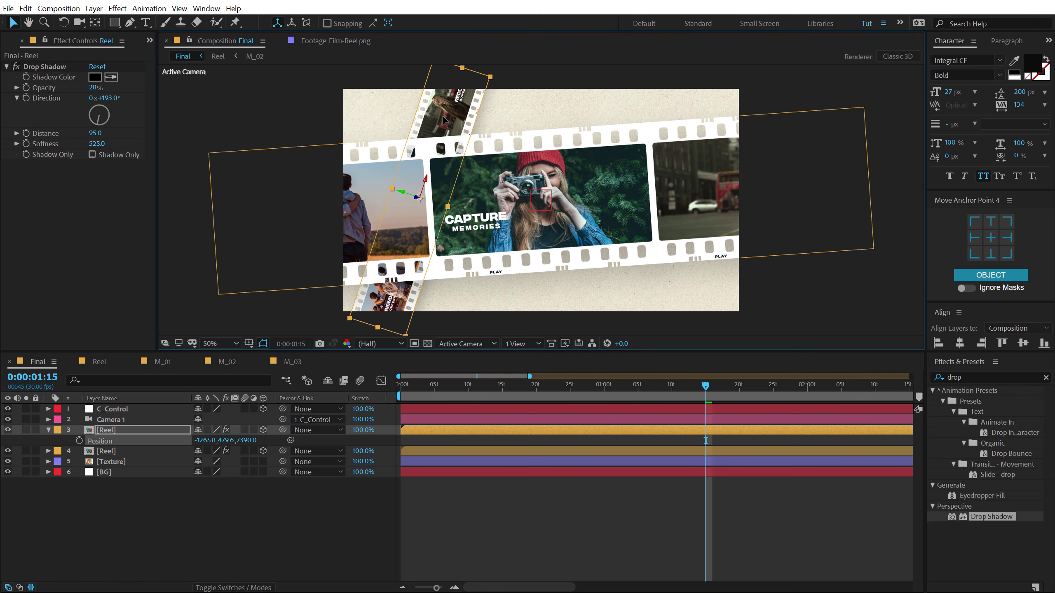
{"action": "left_click", "coordinate": [182, 551]}
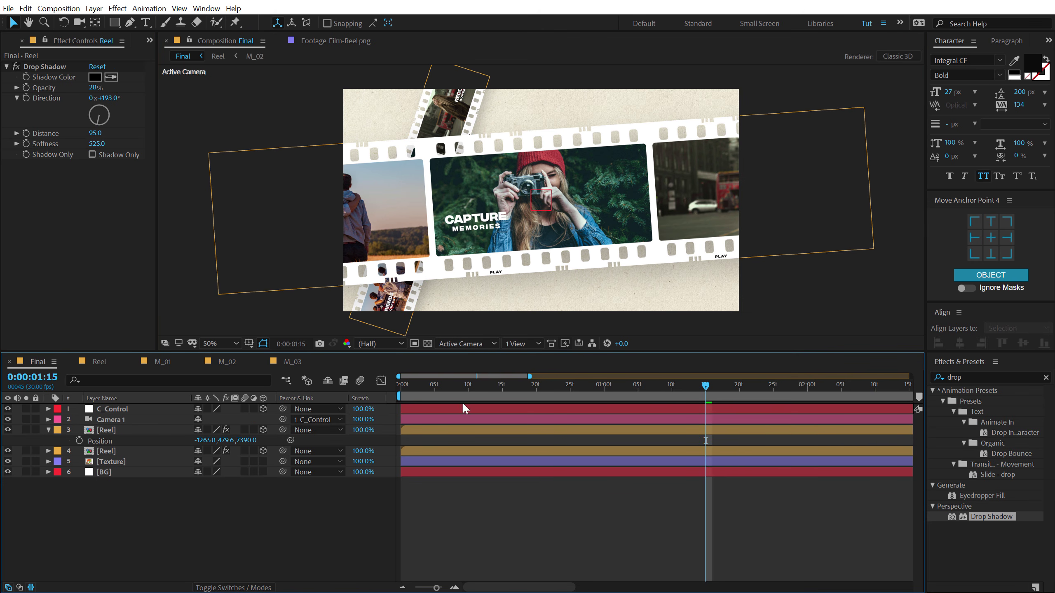
Scrub back to 0:00:00:07 and select each Reel layer in turn to tell the original and its copy apart.
{"action": "left_click_drag", "start_coordinate": [403, 383], "coordinate": [448, 394]}
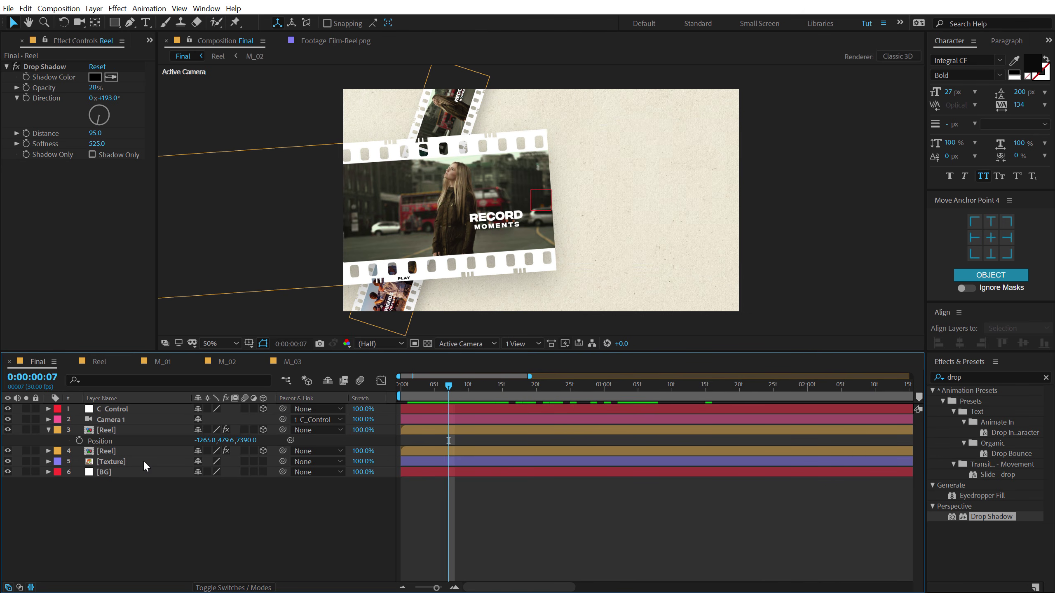
{"action": "left_click", "coordinate": [115, 449]}
{"action": "left_click", "coordinate": [107, 432]}
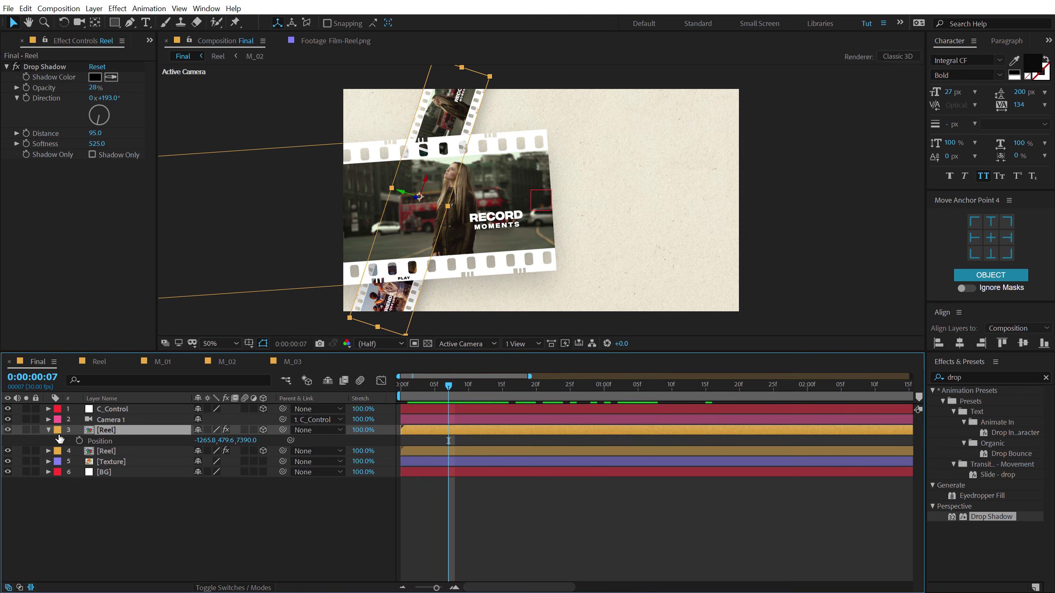
Try an Orange label color on the original Reel layer, the lower of the two Reel layers.
{"action": "left_click", "coordinate": [62, 451]}
{"action": "left_click", "coordinate": [58, 450]}
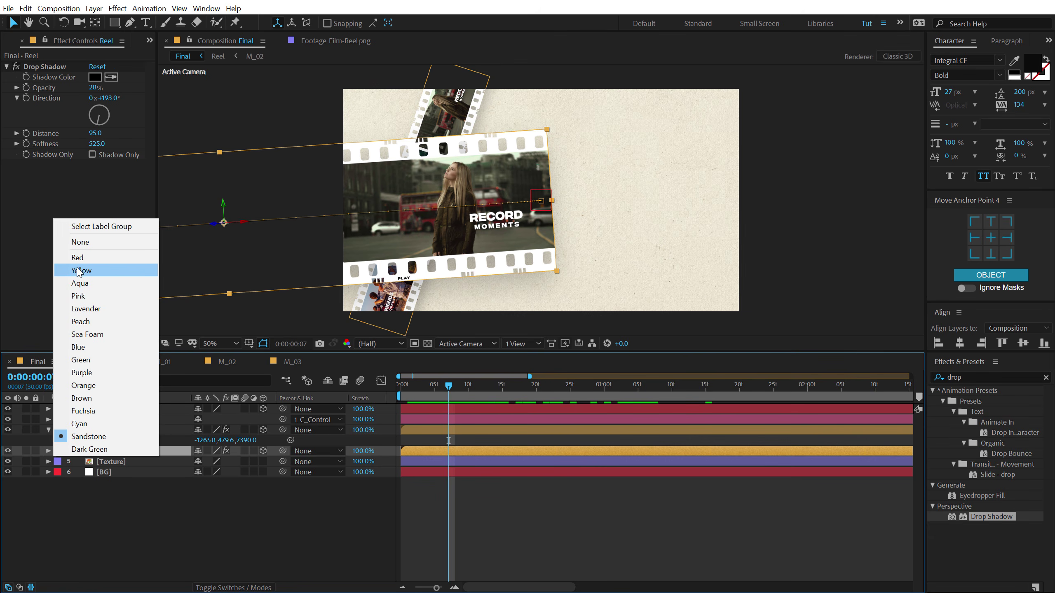
{"action": "left_click", "coordinate": [98, 520]}
{"action": "left_click", "coordinate": [109, 453]}
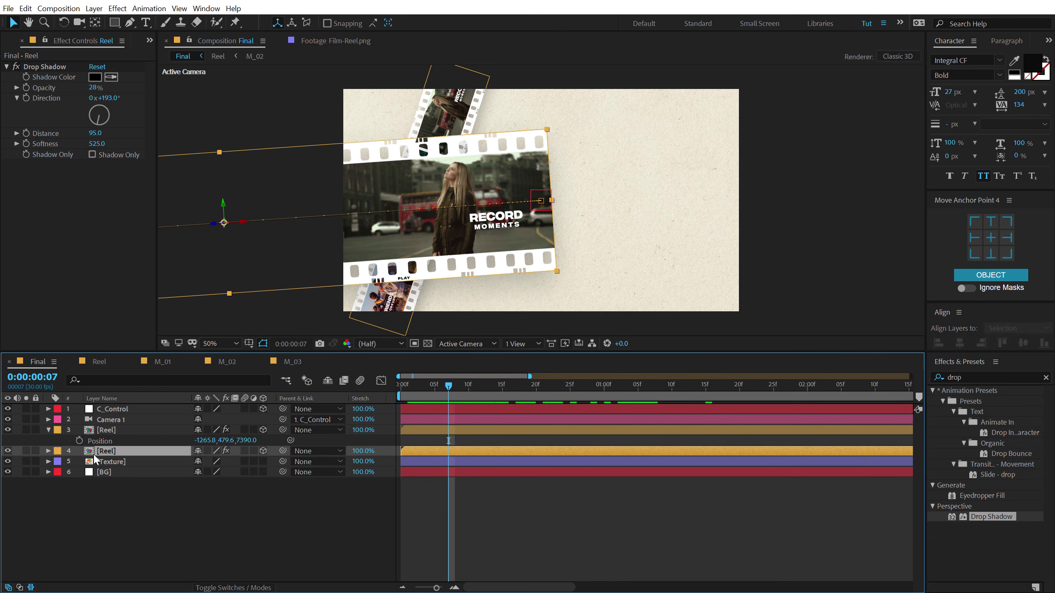
{"action": "left_click", "coordinate": [58, 451]}
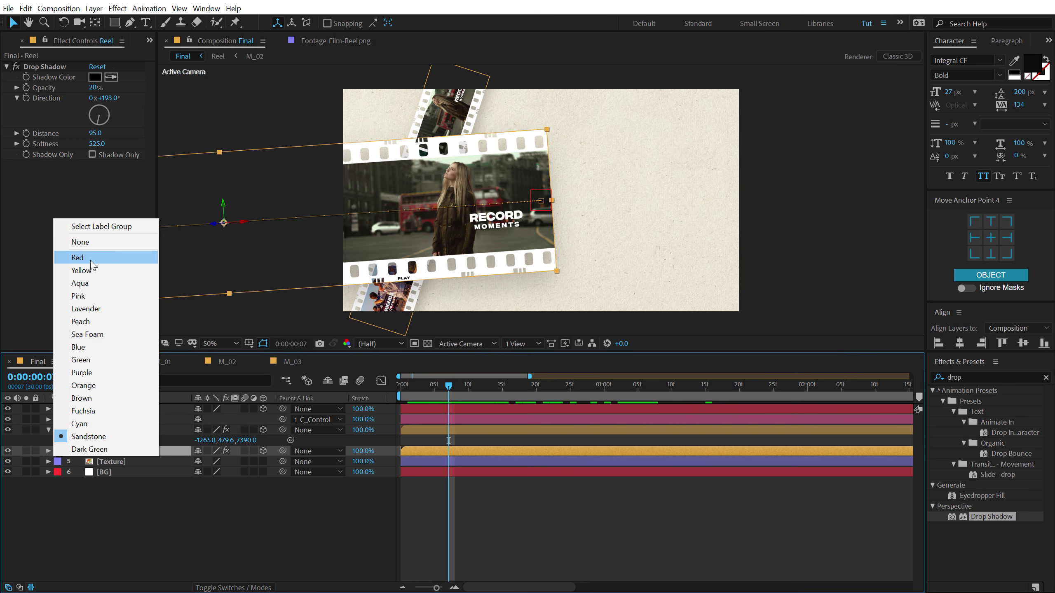
{"action": "left_click", "coordinate": [83, 385]}
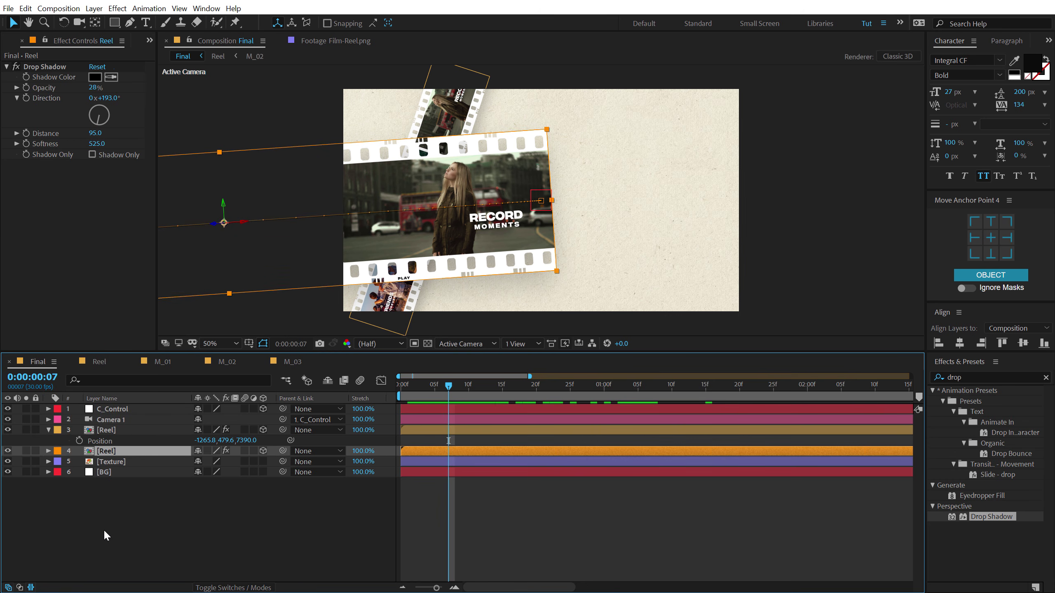
Set the original Reel layer's label color to Yellow and select the Reel copy above it.
{"action": "left_click", "coordinate": [60, 454]}
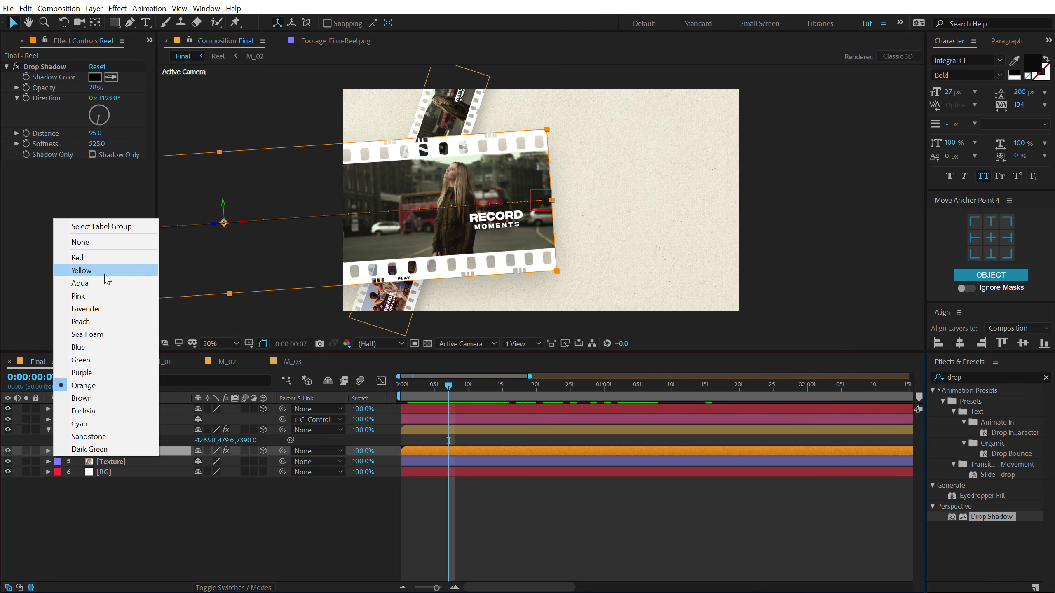
{"action": "left_click", "coordinate": [104, 272]}
{"action": "left_click", "coordinate": [126, 539]}
{"action": "left_click", "coordinate": [102, 430]}
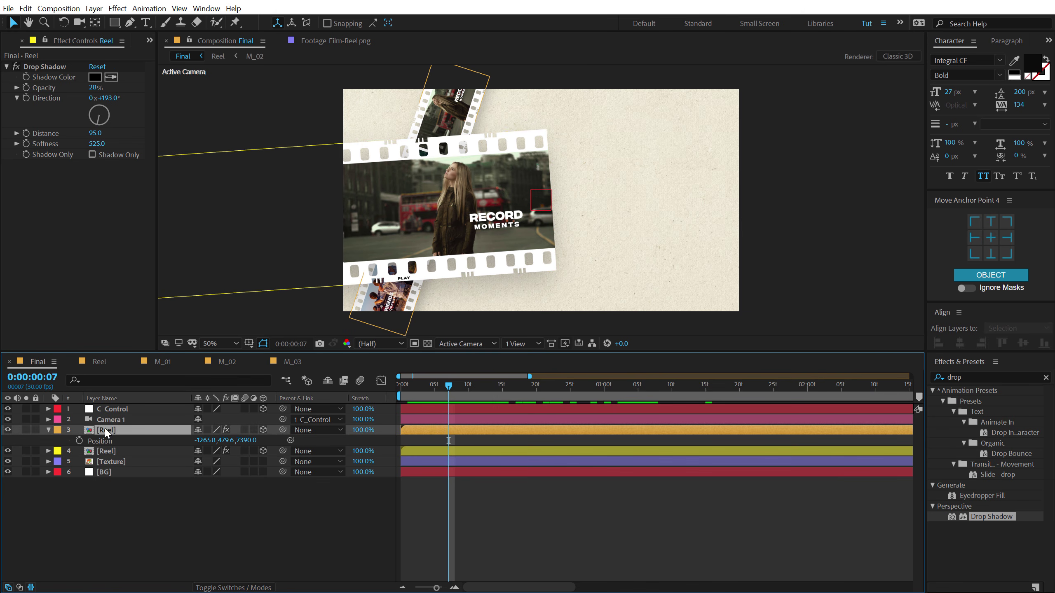
Change the upper Reel layer's label colour to red and collapse its properties.
{"action": "left_click", "coordinate": [57, 430]}
{"action": "left_click", "coordinate": [73, 237]}
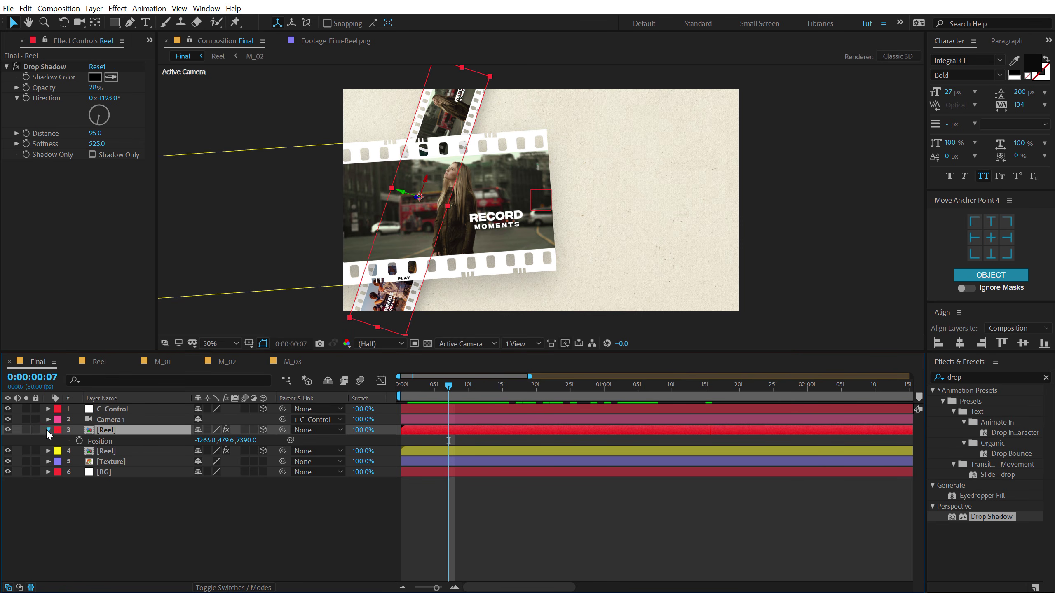
{"action": "left_click", "coordinate": [48, 429]}
{"action": "left_click", "coordinate": [129, 442]}
{"action": "left_click", "coordinate": [109, 431]}
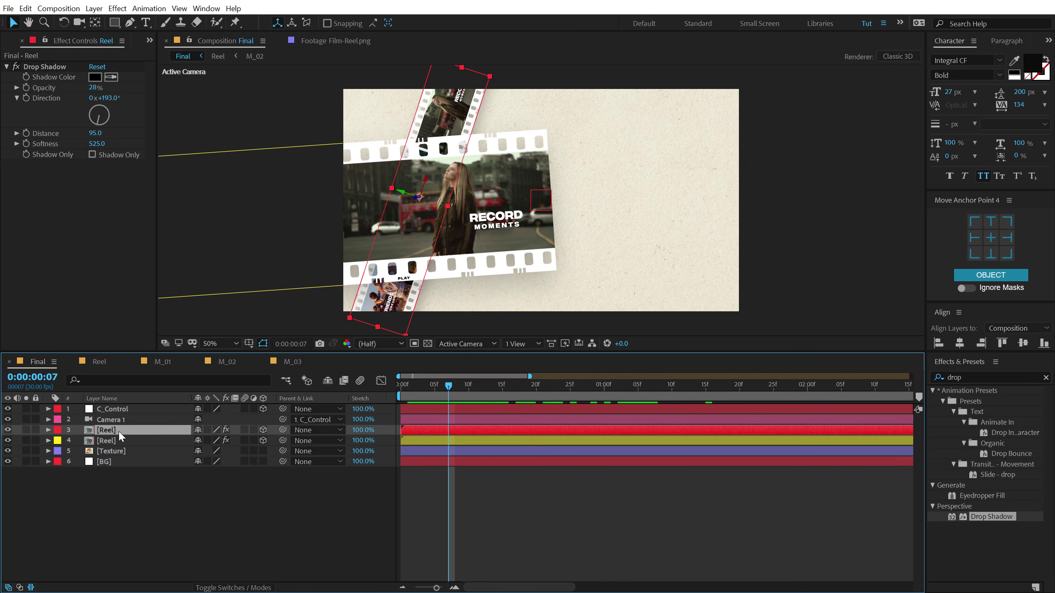
Remove the Drop Shadow from the red-labelled Reel layer and apply the CC RepeTile effect to it.
{"action": "left_click", "coordinate": [978, 378]}
{"action": "type", "text": "cc re"}
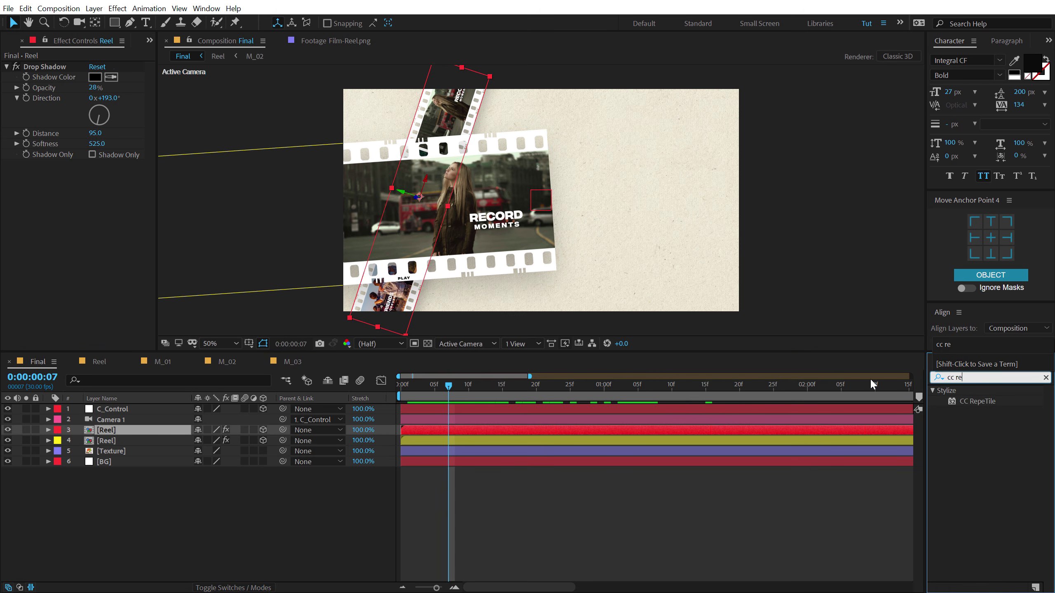
{"action": "left_click_drag", "start_coordinate": [977, 402], "coordinate": [43, 67]}
{"action": "key", "text": "Delete"}
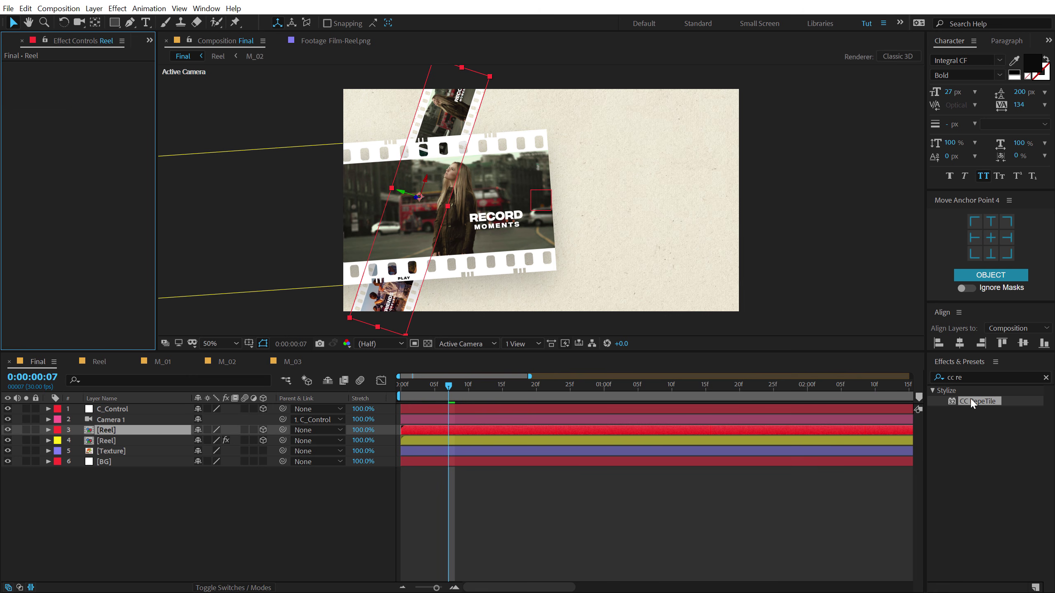
{"action": "left_click_drag", "start_coordinate": [971, 401], "coordinate": [117, 427]}
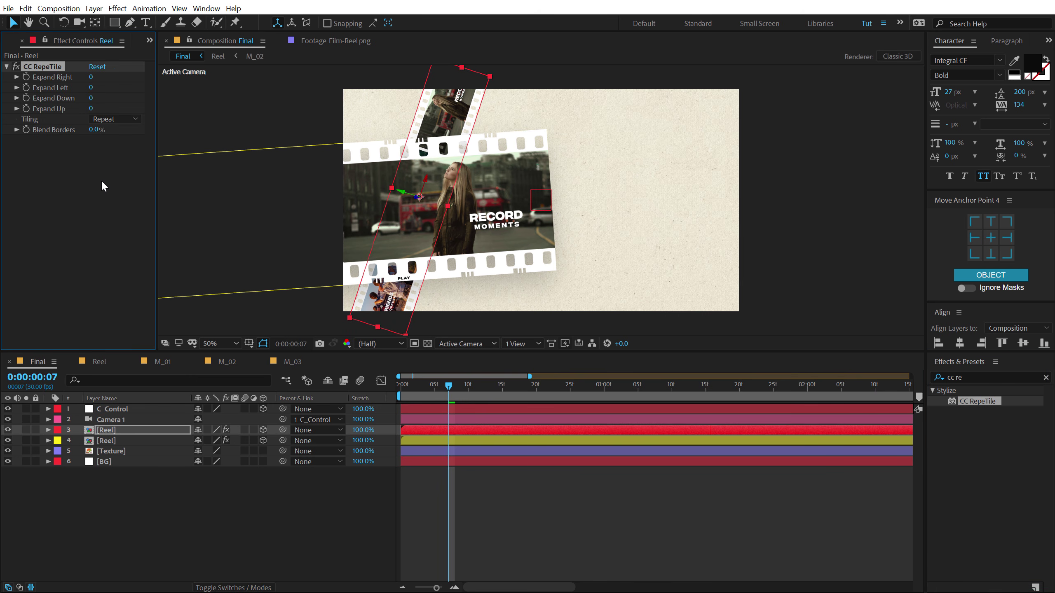
Try Expand Left values of 1000 and 3000, moving the background reel across the frame to check its extended strip.
{"action": "left_click", "coordinate": [91, 89]}
{"action": "key", "text": "Return"}
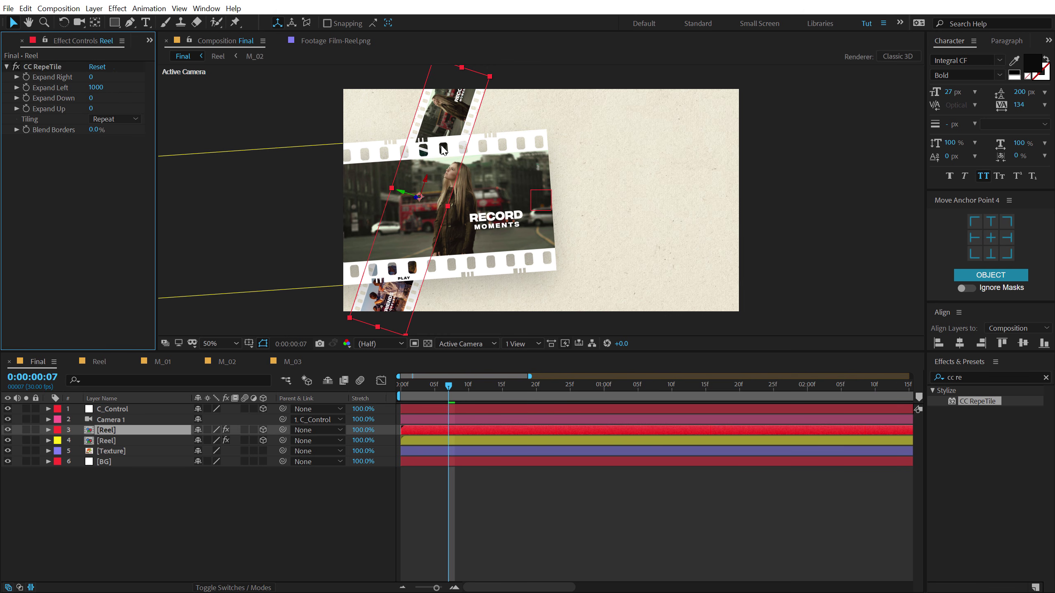
{"action": "left_click_drag", "start_coordinate": [443, 150], "coordinate": [700, 98]}
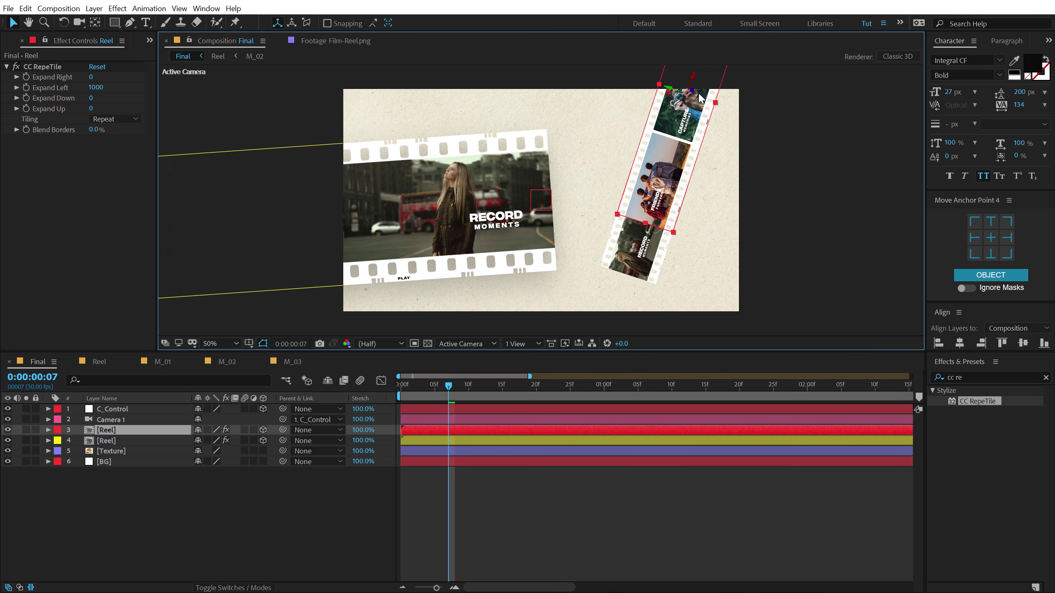
{"action": "left_click", "coordinate": [94, 88]}
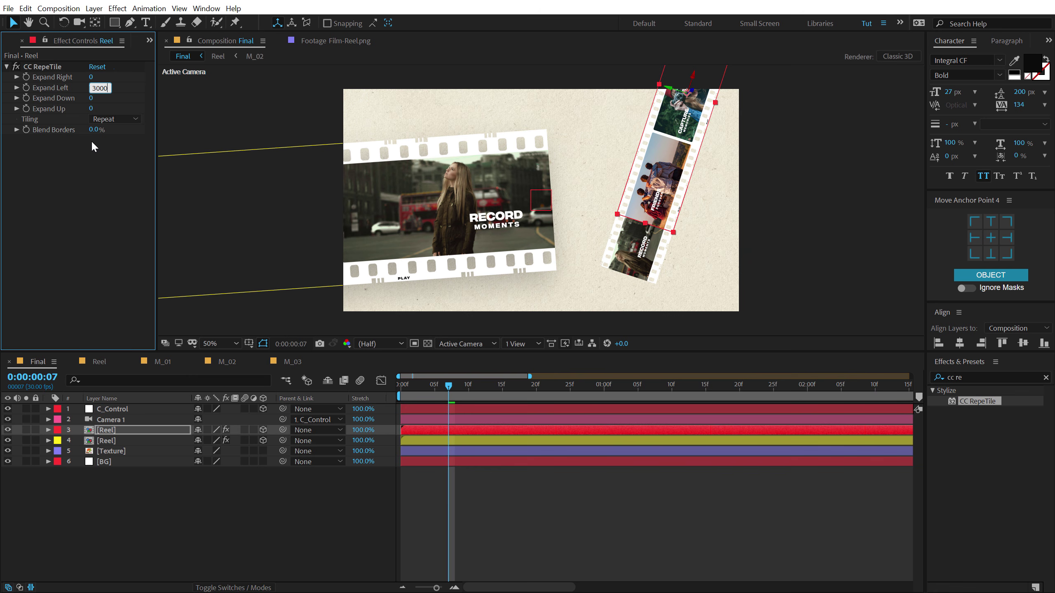
{"action": "key", "text": "Return"}
{"action": "left_click", "coordinate": [694, 41]}
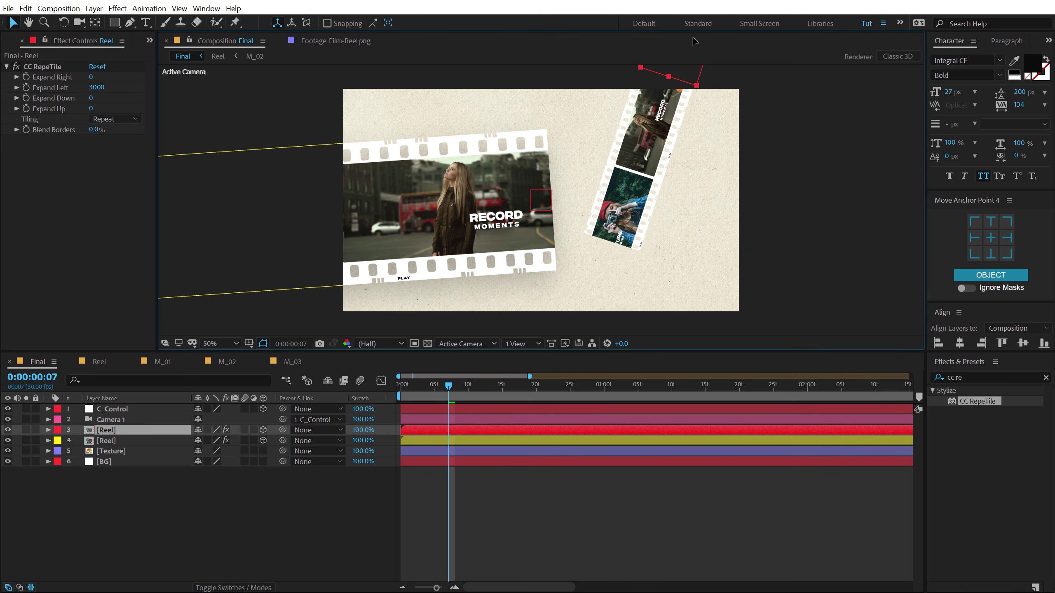
{"action": "left_click_drag", "start_coordinate": [639, 291], "coordinate": [408, 286]}
Set CC RepeTile's Expand Left to 5000 and nudge the background reel slightly downward behind the main strip.
{"action": "left_click", "coordinate": [96, 87]}
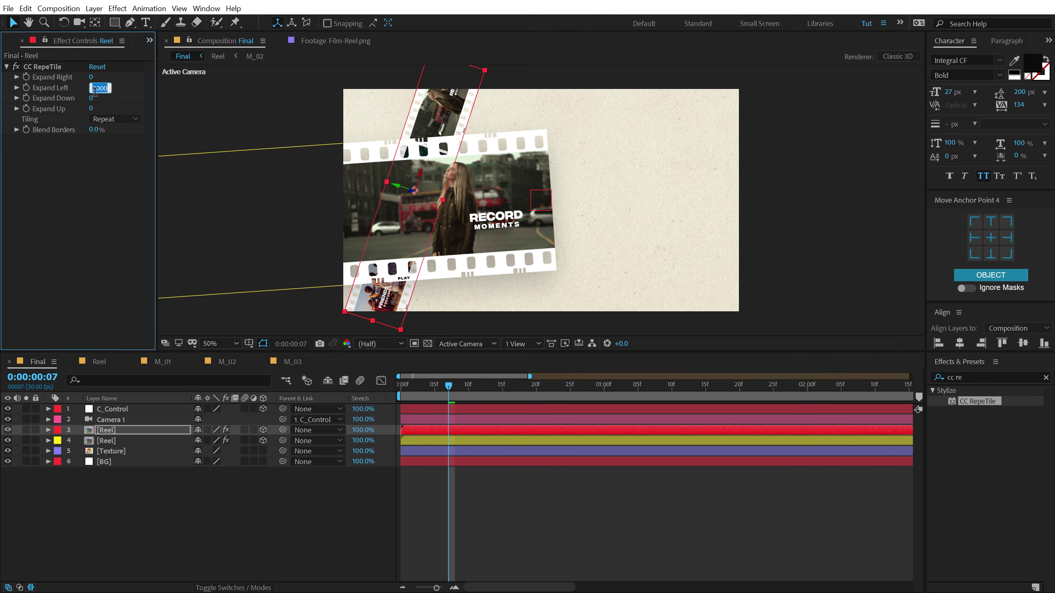
{"action": "type", "text": "5000"}
{"action": "key", "text": "Return"}
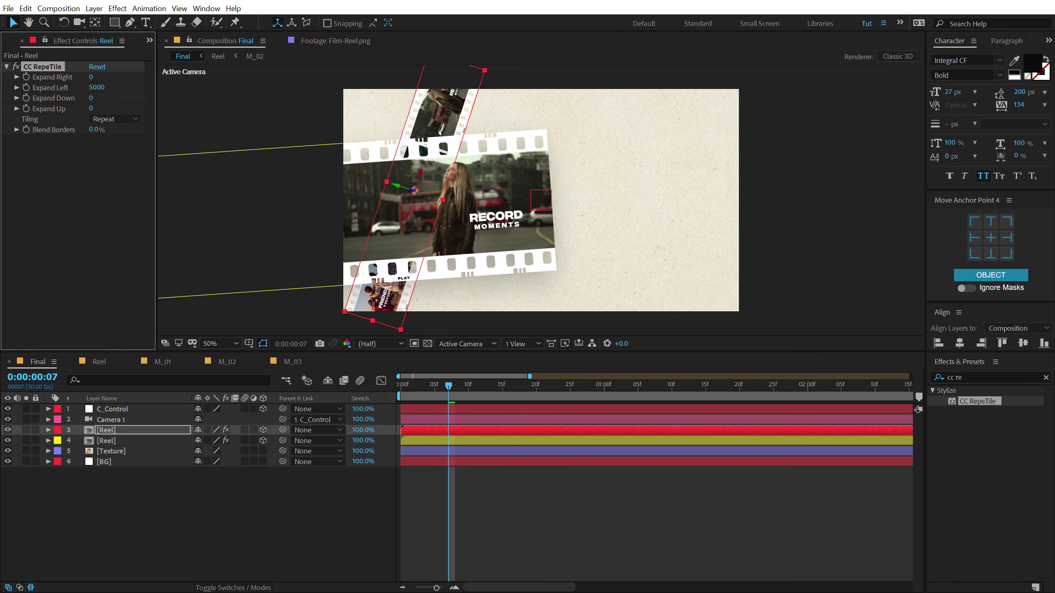
{"action": "left_click", "coordinate": [409, 229]}
{"action": "left_click_drag", "start_coordinate": [408, 230], "coordinate": [412, 236]}
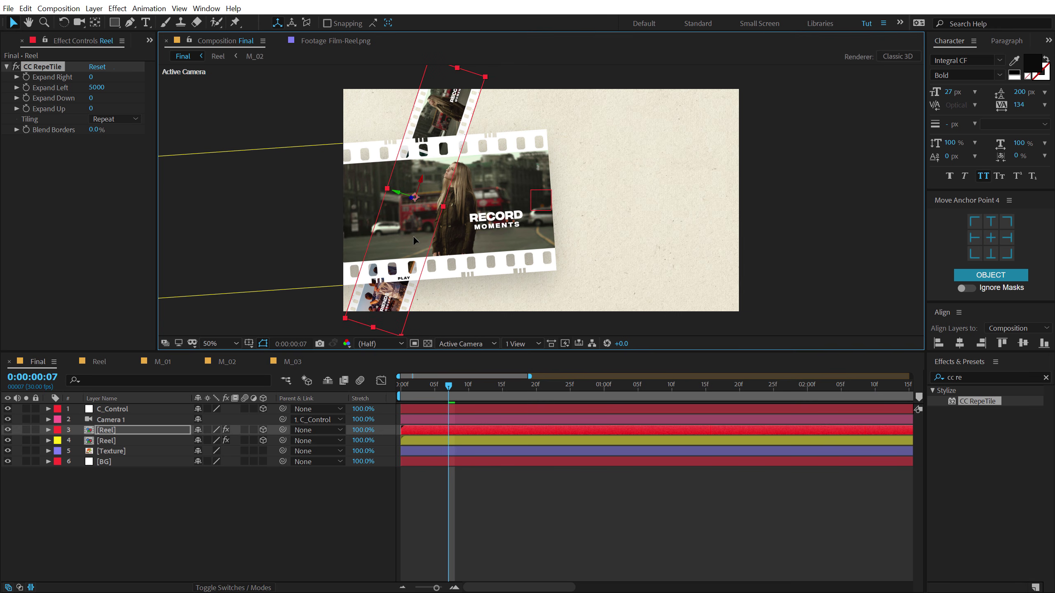
Duplicate the red-labelled Reel layer, set the copy's Z Rotation to 57°, and move it to the right side of the frame.
{"action": "left_click", "coordinate": [107, 432]}
{"action": "key", "text": "ctrl+d"}
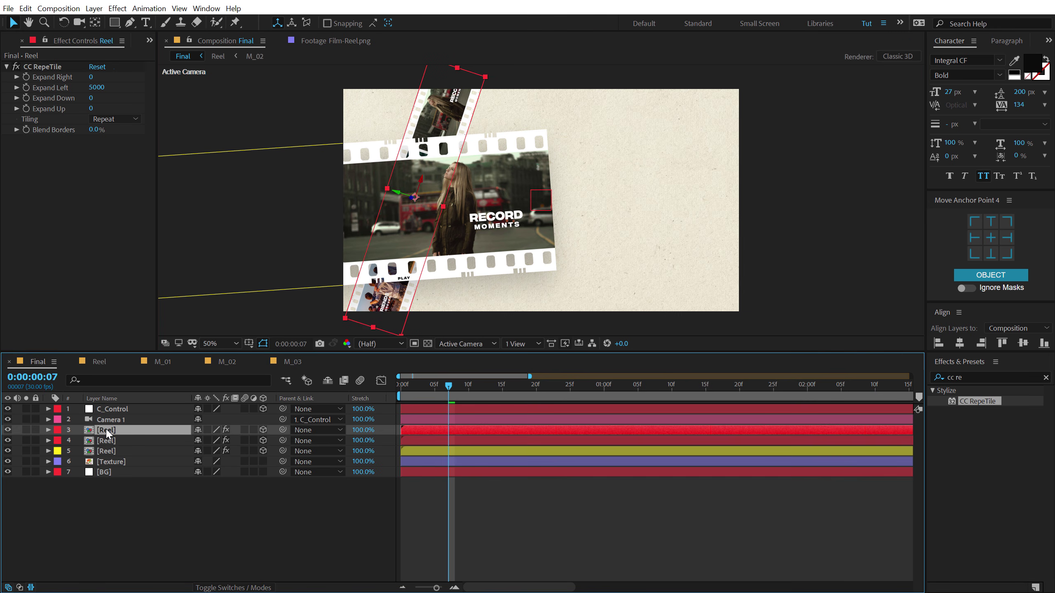
{"action": "key", "text": "r"}
{"action": "left_click_drag", "start_coordinate": [217, 473], "coordinate": [270, 472]}
{"action": "left_click_drag", "start_coordinate": [473, 297], "coordinate": [659, 290]}
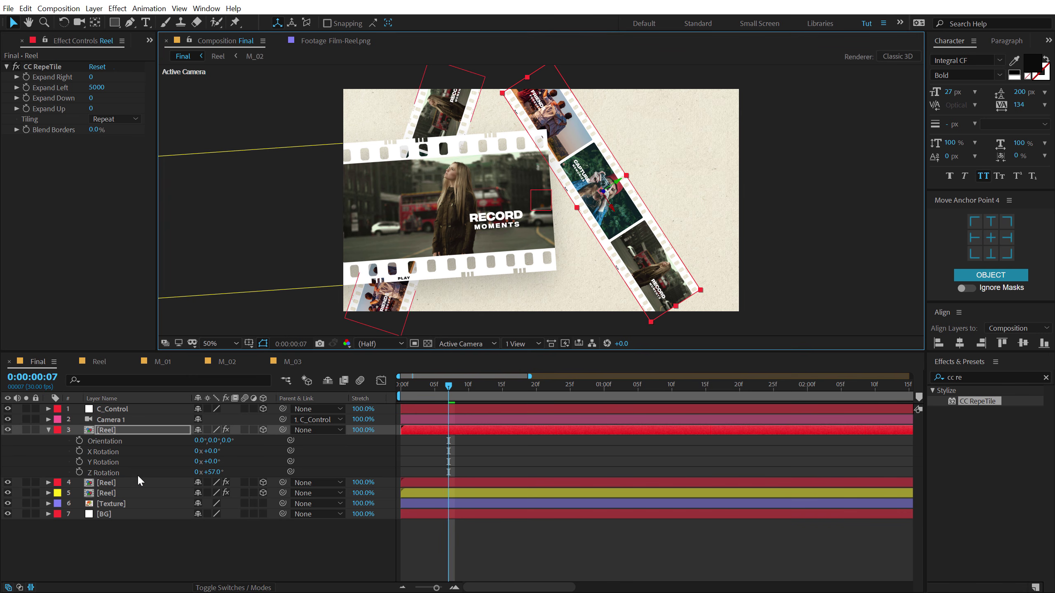
Bring the duplicated reel closer in depth and reposition it to about 1668.6, 503.3, 5166.0.
{"action": "left_click", "coordinate": [164, 430]}
{"action": "key", "text": "p"}
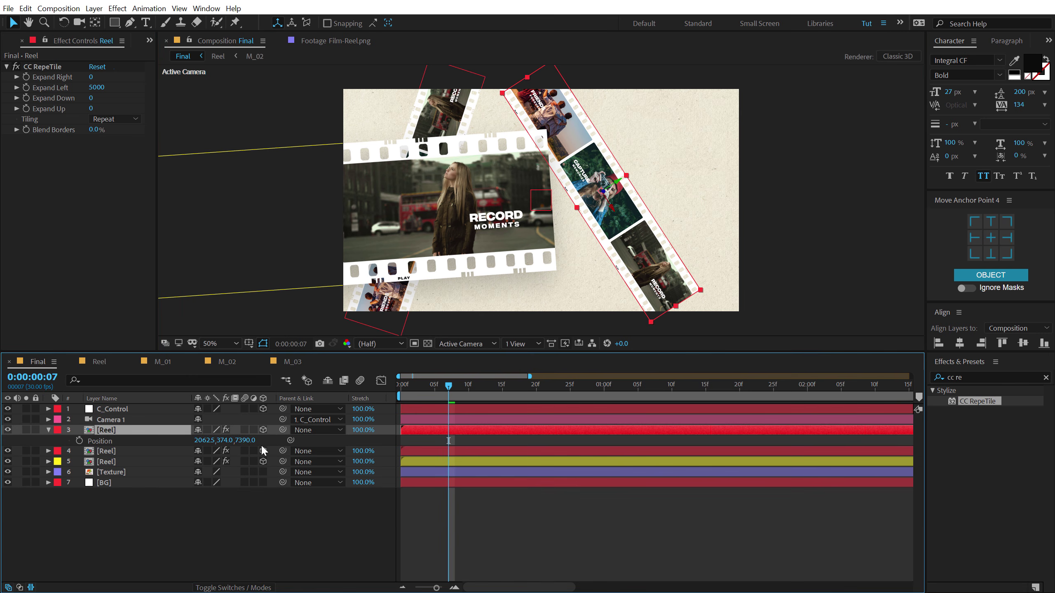
{"action": "left_click_drag", "start_coordinate": [246, 440], "coordinate": [56, 449]}
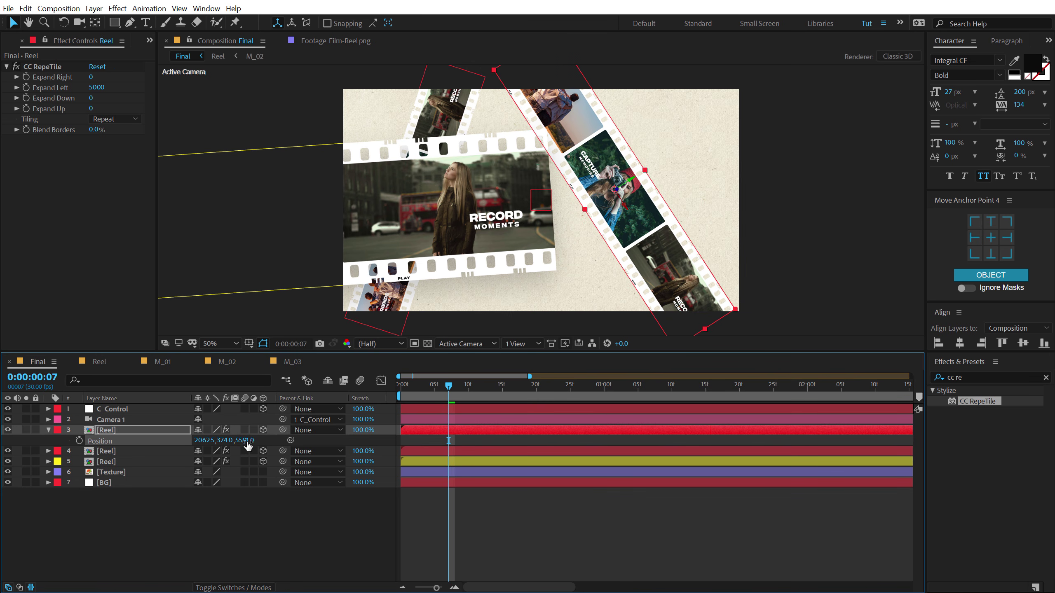
{"action": "left_click_drag", "start_coordinate": [247, 441], "coordinate": [490, 315]}
{"action": "left_click", "coordinate": [648, 277]}
{"action": "left_click_drag", "start_coordinate": [647, 278], "coordinate": [620, 287]}
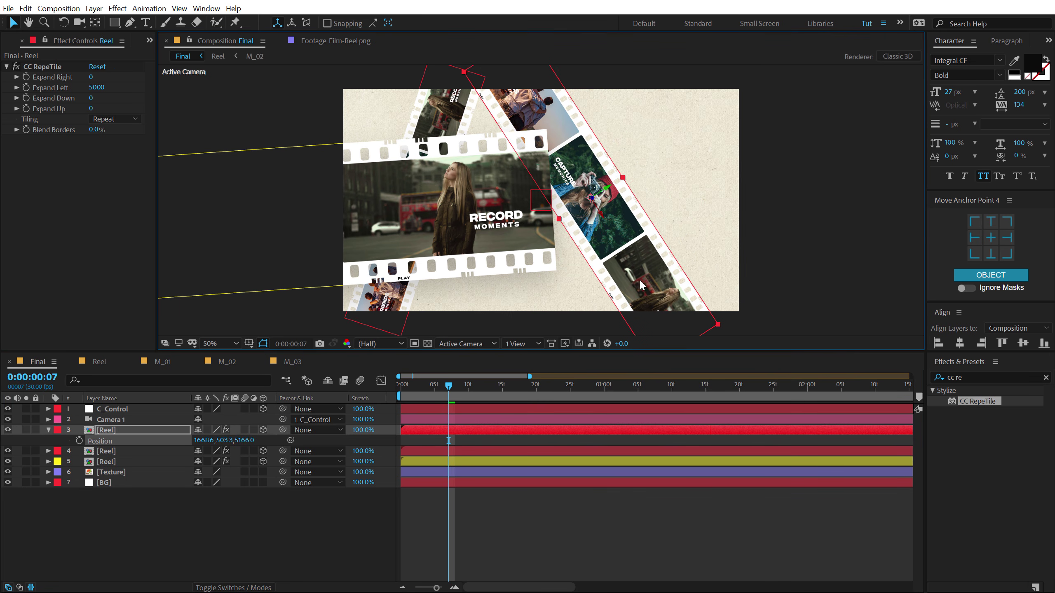
Set the duplicated reel's Z Rotation to 65° and move it to about 1274.7, 368.1 so it crosses behind the main strip.
{"action": "left_click", "coordinate": [102, 430]}
{"action": "key", "text": "r"}
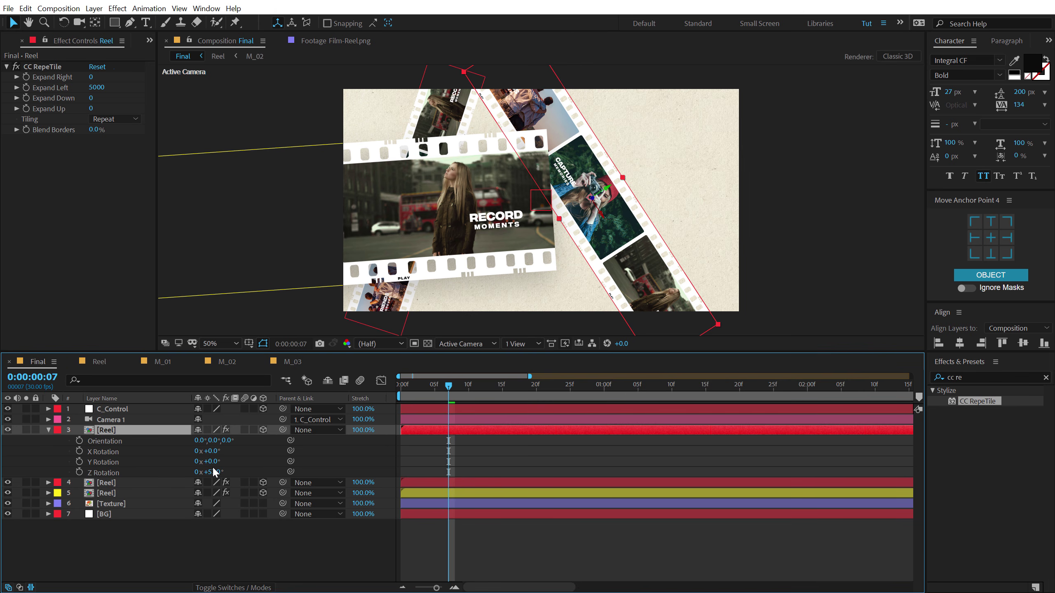
{"action": "left_click_drag", "start_coordinate": [210, 472], "coordinate": [212, 472]}
{"action": "left_click_drag", "start_coordinate": [650, 295], "coordinate": [620, 286]}
Set the duplicated reel's Z position to about 4312 and shift it to about 1143.7, 410.0.
{"action": "key", "text": "p"}
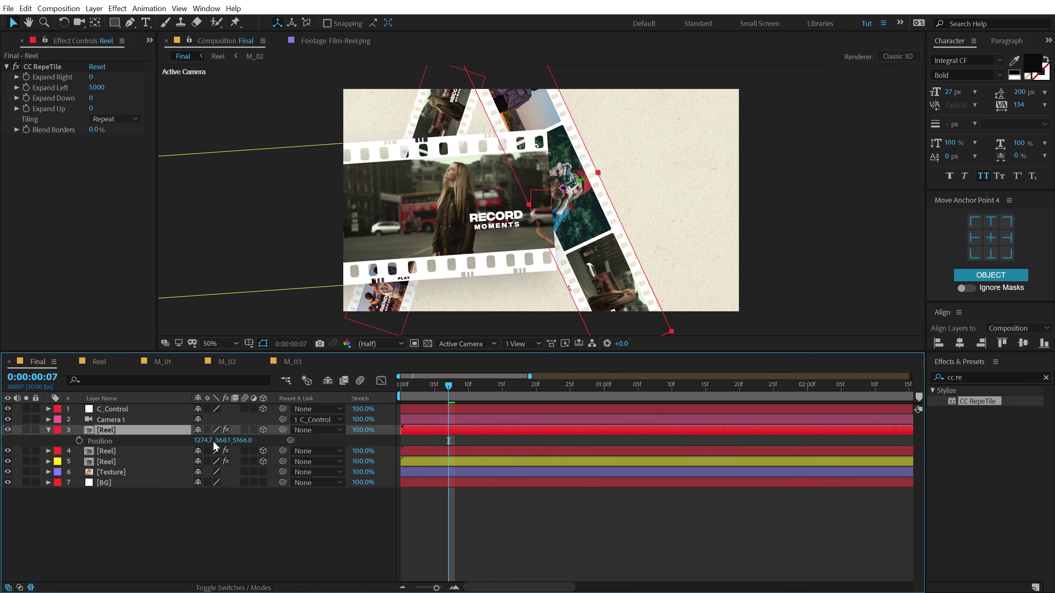
{"action": "left_click_drag", "start_coordinate": [245, 440], "coordinate": [44, 457]}
{"action": "left_click_drag", "start_coordinate": [589, 279], "coordinate": [578, 281]}
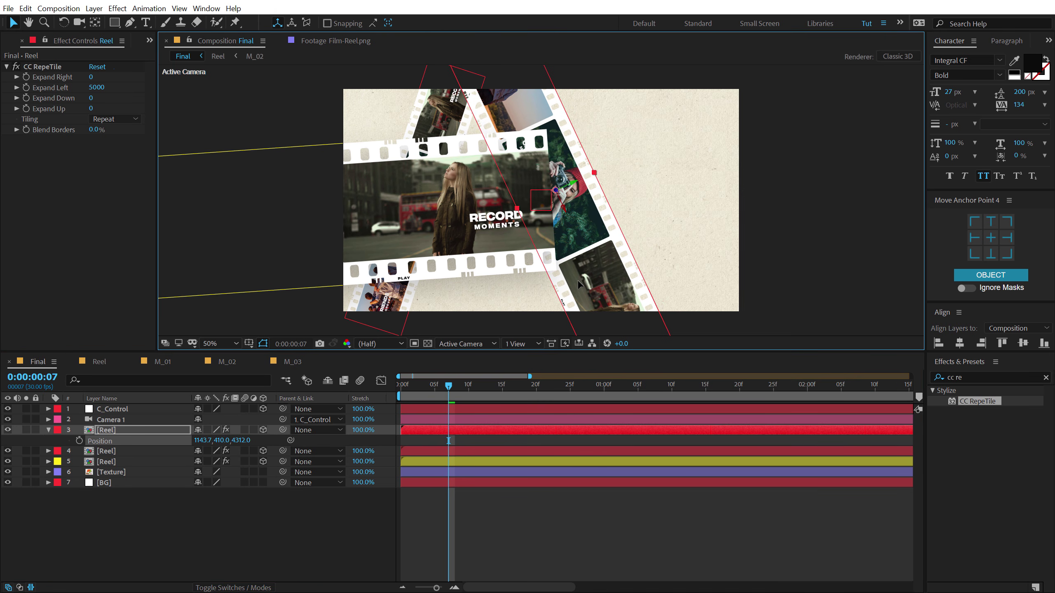
At 0:00:00:29, duplicate the topmost Reel layer and set the copy's Z Rotation to -38°.
{"action": "left_click", "coordinate": [167, 522]}
{"action": "left_click_drag", "start_coordinate": [466, 386], "coordinate": [596, 398]}
{"action": "key", "text": "p"}
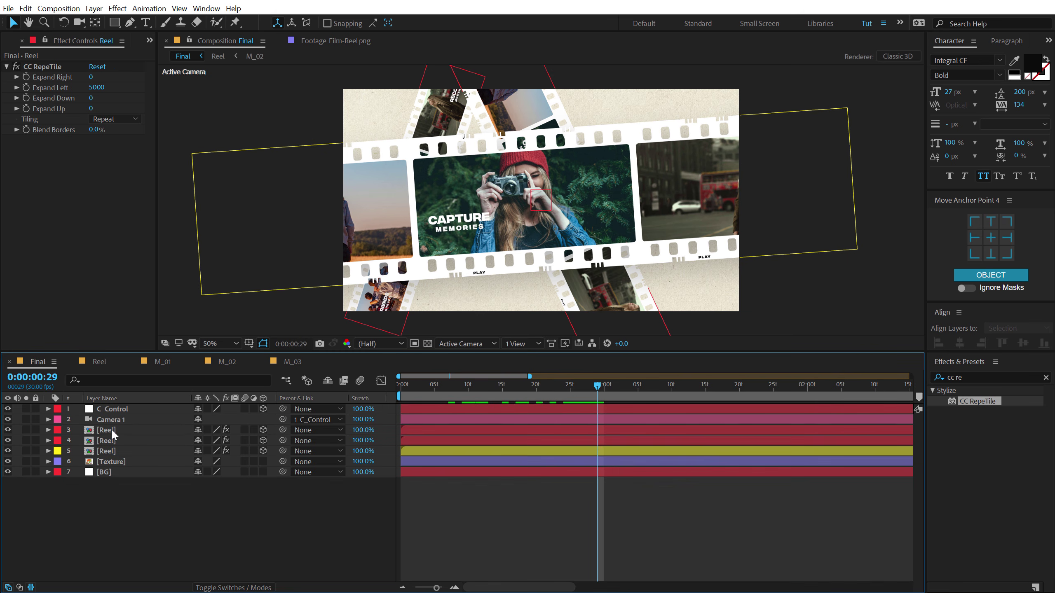
{"action": "left_click", "coordinate": [110, 432]}
{"action": "key", "text": "ctrl+d"}
{"action": "key", "text": "r"}
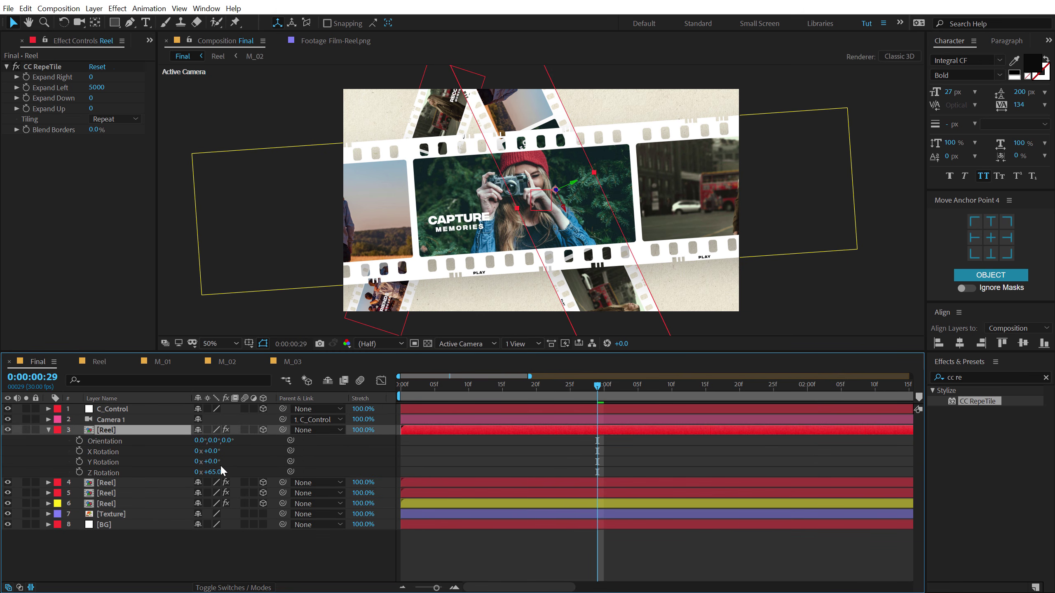
{"action": "left_click_drag", "start_coordinate": [215, 471], "coordinate": [156, 472]}
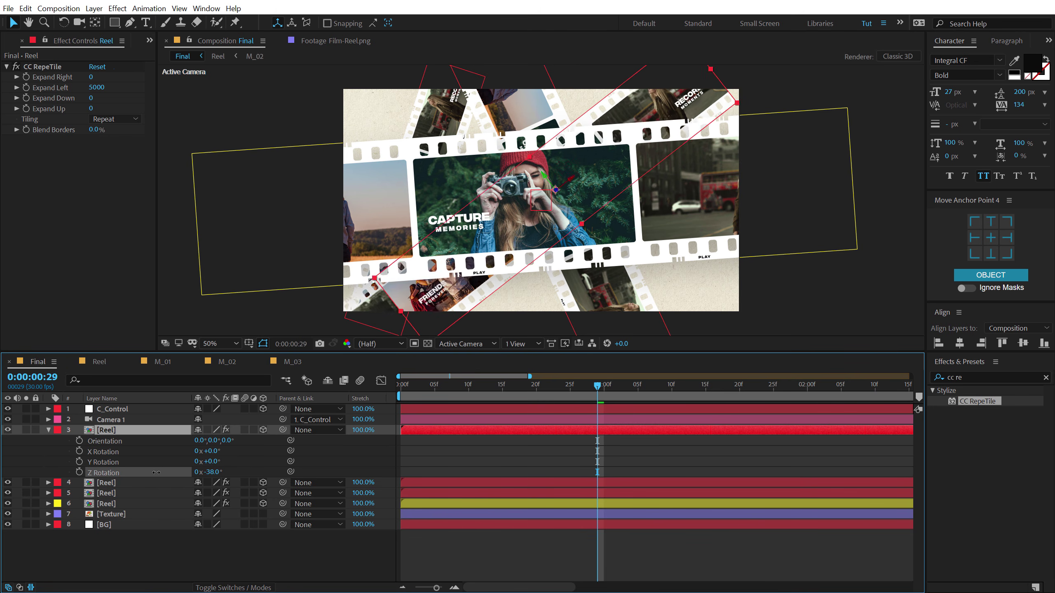
Push the third background reel back to a Z position of about 13119 and move it toward the frame's upper-right corner.
{"action": "left_click", "coordinate": [116, 432]}
{"action": "key", "text": "p"}
{"action": "left_click_drag", "start_coordinate": [251, 438], "coordinate": [739, 402]}
{"action": "left_click_drag", "start_coordinate": [504, 245], "coordinate": [586, 182]}
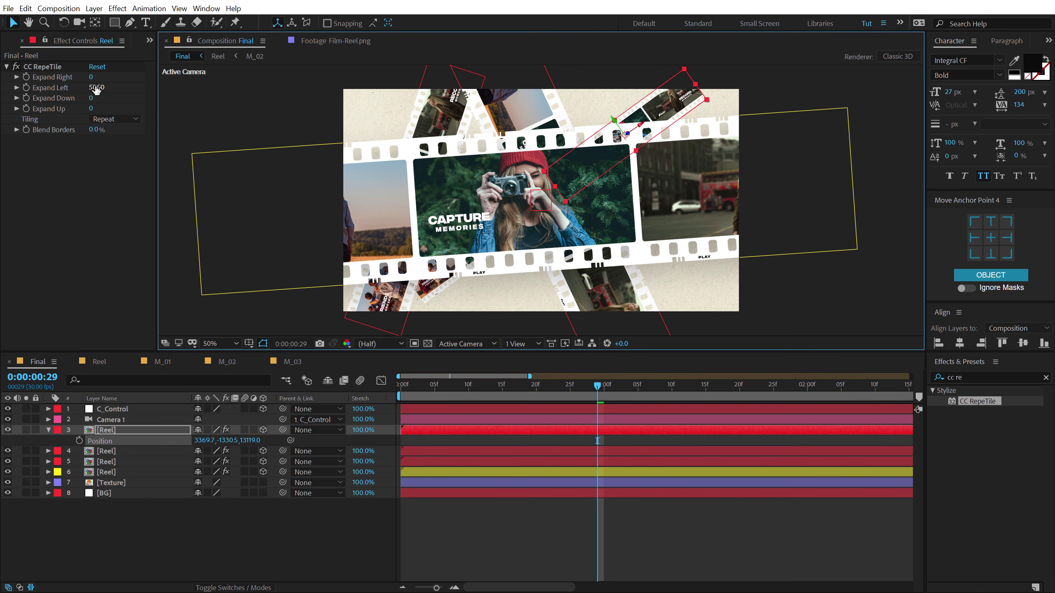
Set the third background reel's Expand Left to 7851, move it to about 4494.5, -2029.1, and collapse its properties.
{"action": "left_click_drag", "start_coordinate": [96, 89], "coordinate": [548, 92]}
{"action": "left_click_drag", "start_coordinate": [173, 90], "coordinate": [710, 86]}
{"action": "left_click", "coordinate": [673, 105]}
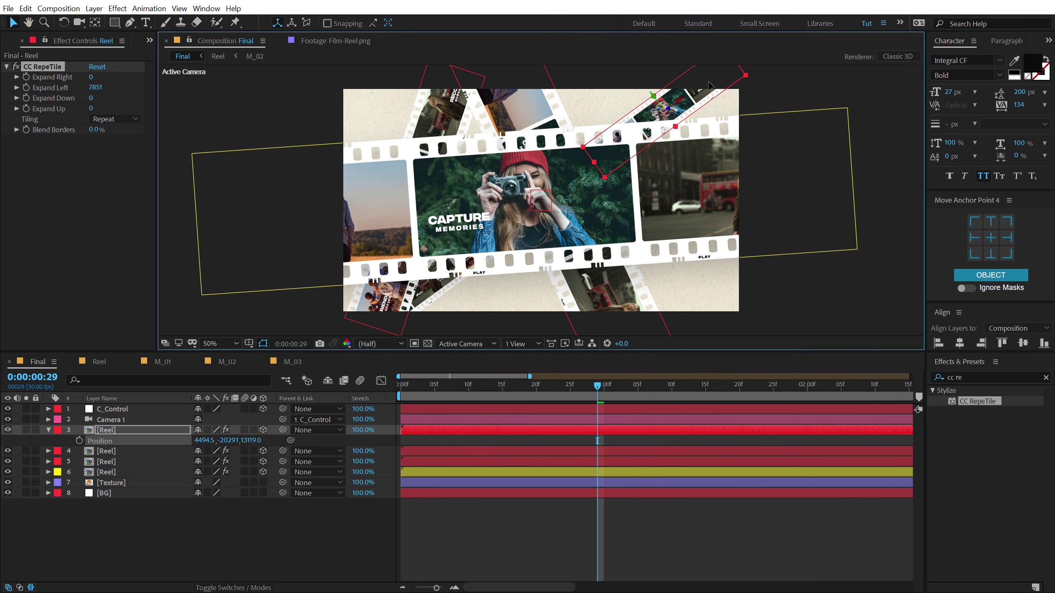
{"action": "left_click", "coordinate": [128, 528]}
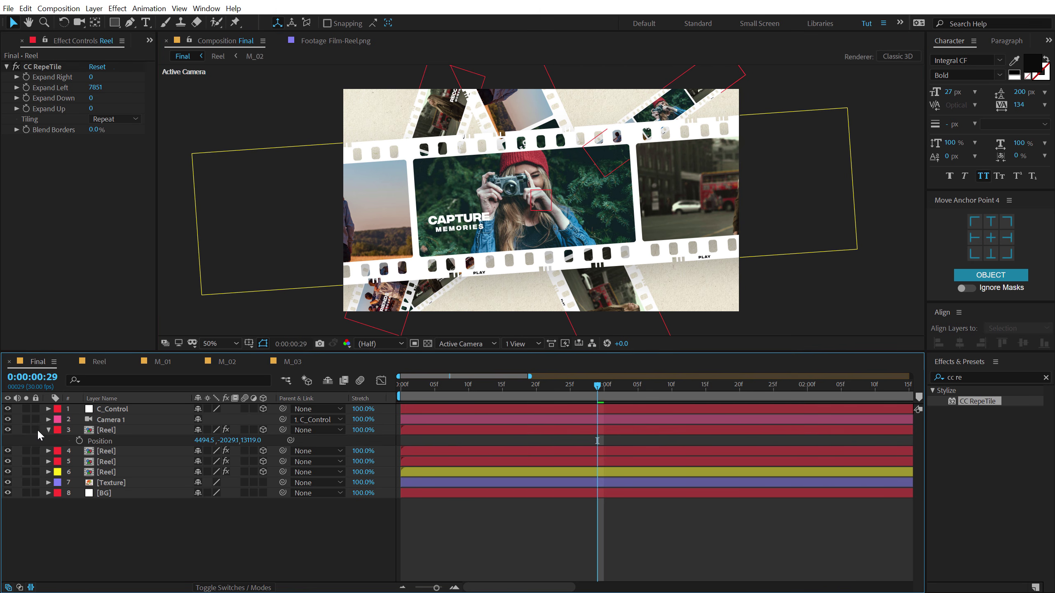
{"action": "left_click", "coordinate": [48, 429]}
Reveal Camera 1's camera options and turn on Depth of Field.
{"action": "left_click", "coordinate": [110, 421]}
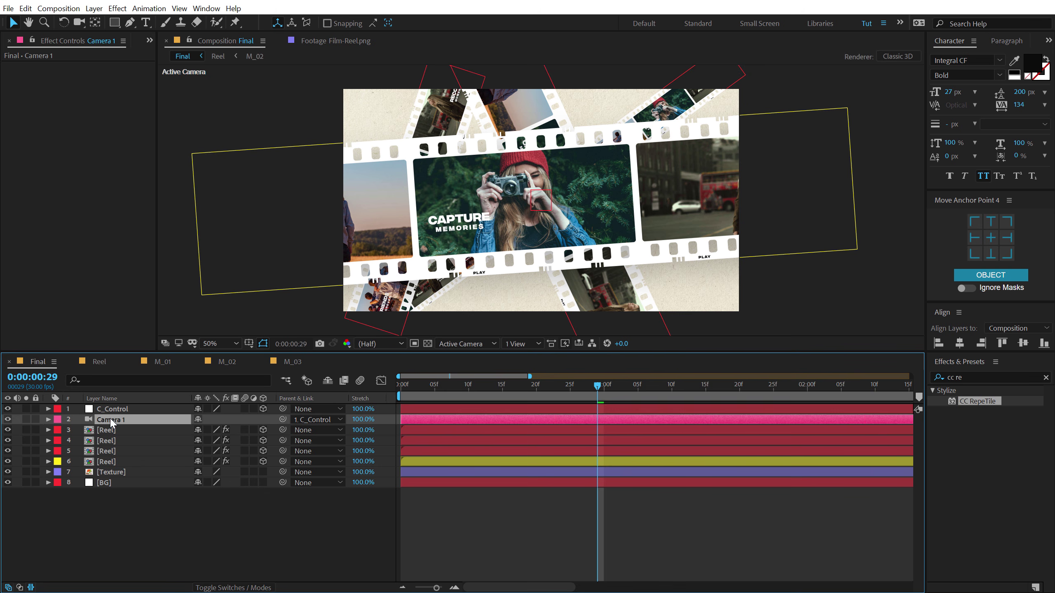
{"action": "key", "text": "u"}
{"action": "key", "text": "u"}
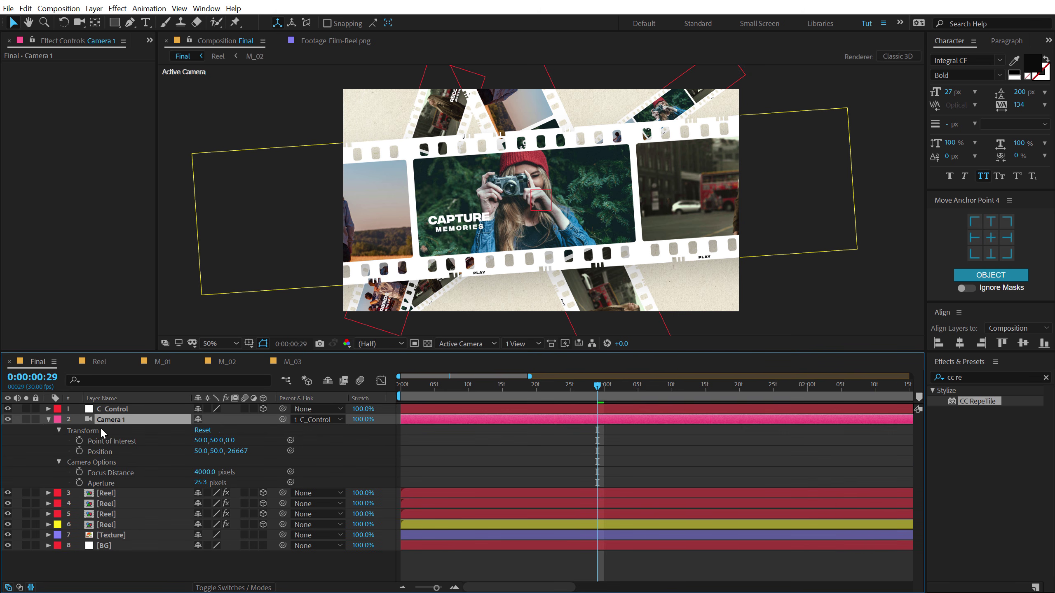
{"action": "left_click", "coordinate": [58, 462]}
{"action": "scroll", "coordinate": [57, 449], "scroll_direction": "down", "scroll_amount": 1}
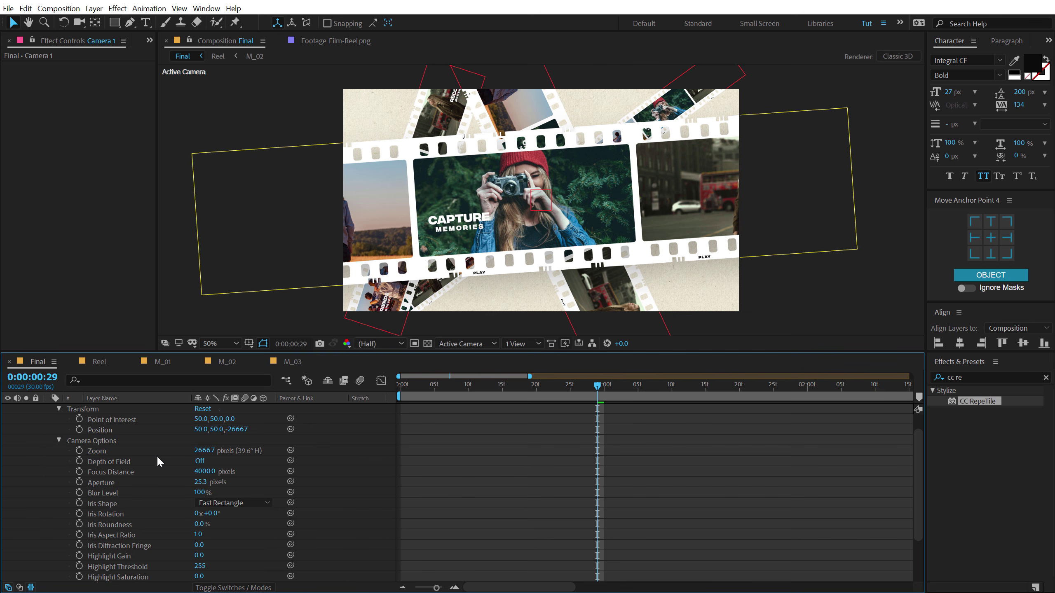
{"action": "left_click", "coordinate": [200, 461]}
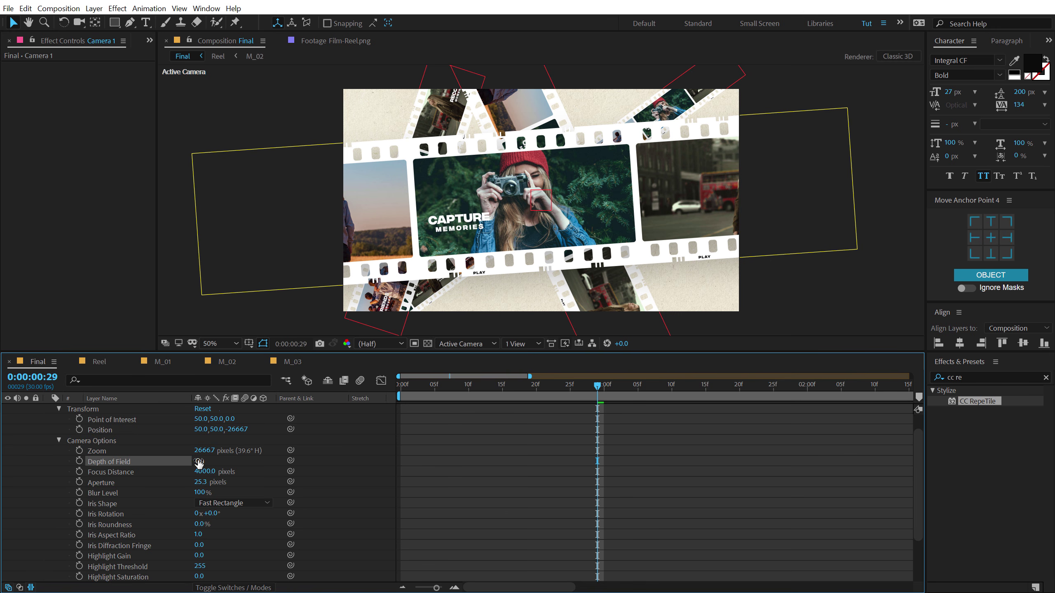
Set Camera 1's Aperture to 250 pixels and Blur Level to 200%.
{"action": "left_click", "coordinate": [202, 482]}
{"action": "type", "text": "2"}
{"action": "key", "text": "Return"}
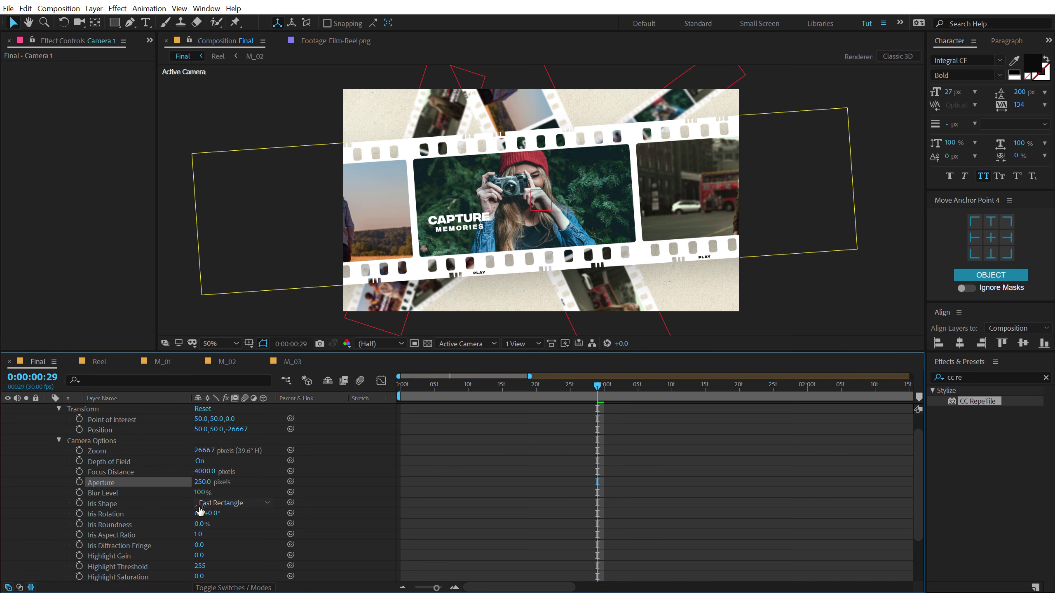
{"action": "left_click", "coordinate": [201, 492]}
{"action": "type", "text": "200"}
{"action": "key", "text": "Return"}
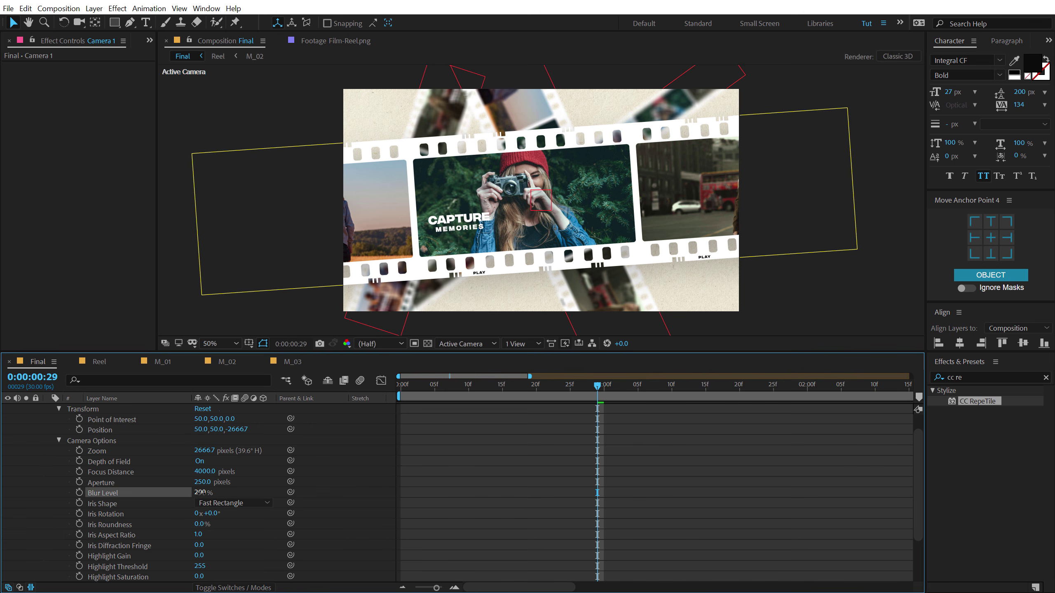
Examine the depth-of-field blur on the background reels in the composition preview.
{"action": "left_click", "coordinate": [489, 463]}
{"action": "key", "text": "space"}
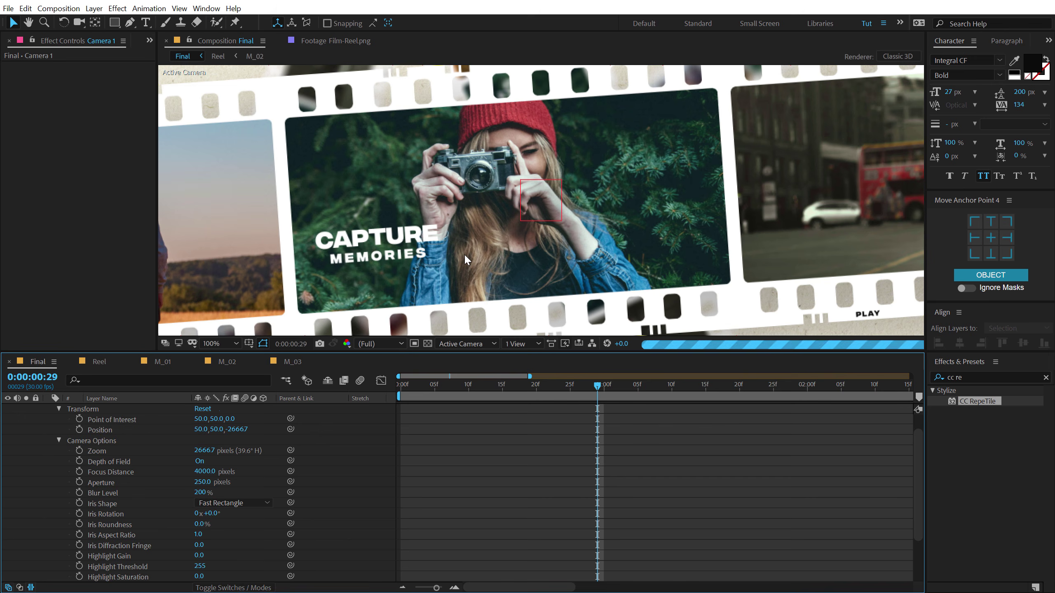
{"action": "key", "text": "space"}
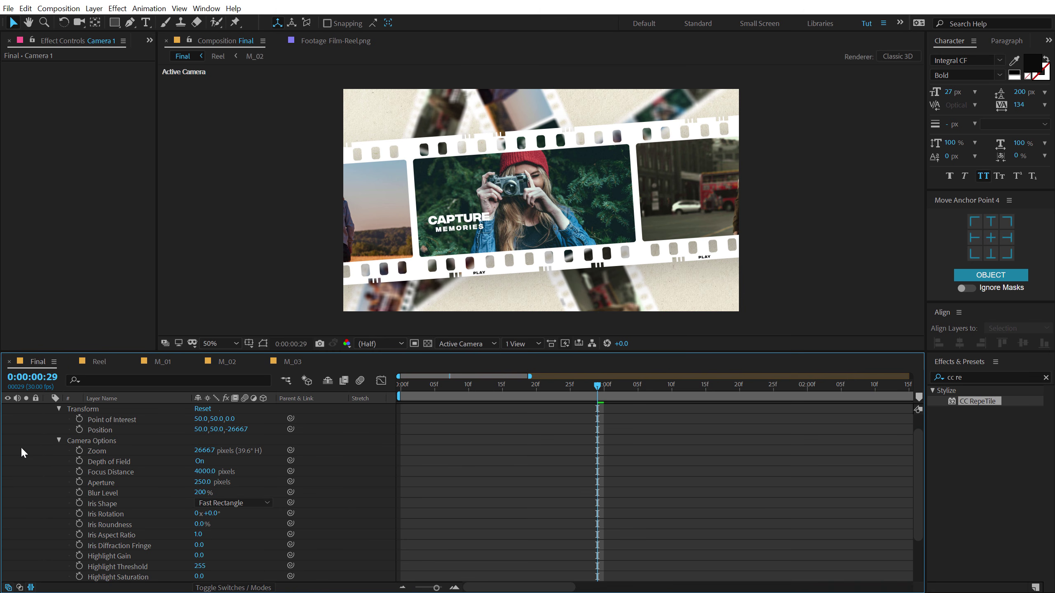
{"action": "scroll", "coordinate": [43, 424], "scroll_direction": "up", "scroll_amount": 2}
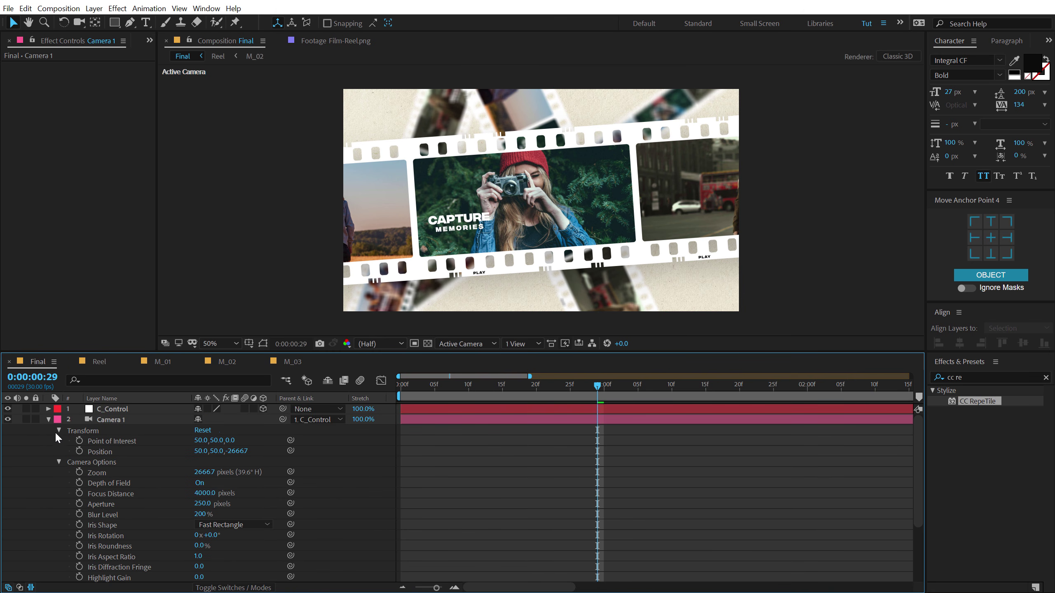
Collapse Camera 1's properties and apply the Fast Blur (Legacy) effect to the Texture layer.
{"action": "left_click", "coordinate": [48, 419]}
{"action": "left_click", "coordinate": [104, 472]}
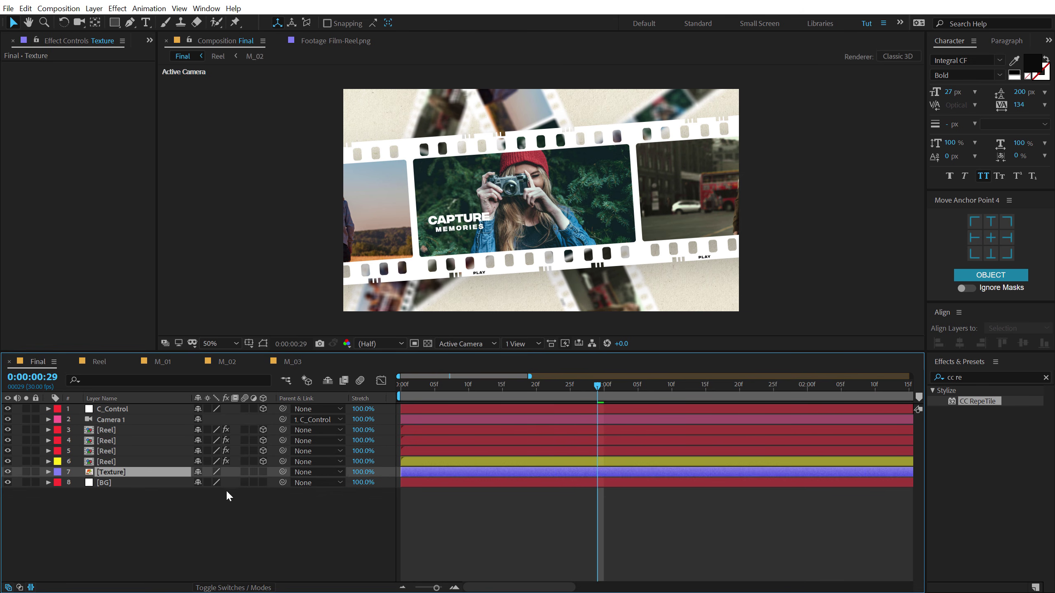
{"action": "left_click", "coordinate": [973, 377]}
{"action": "type", "text": "blur"}
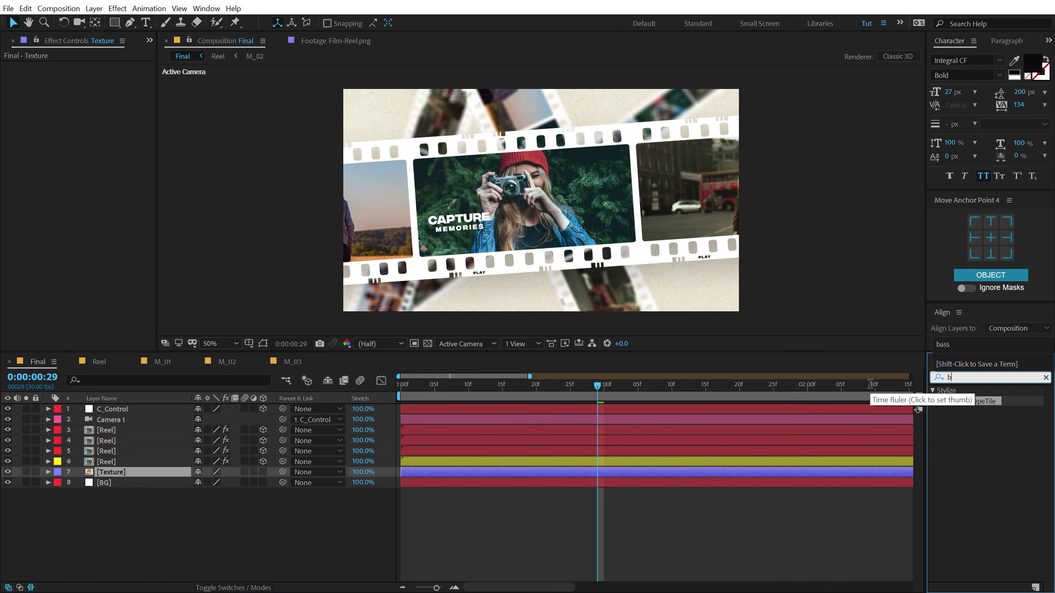
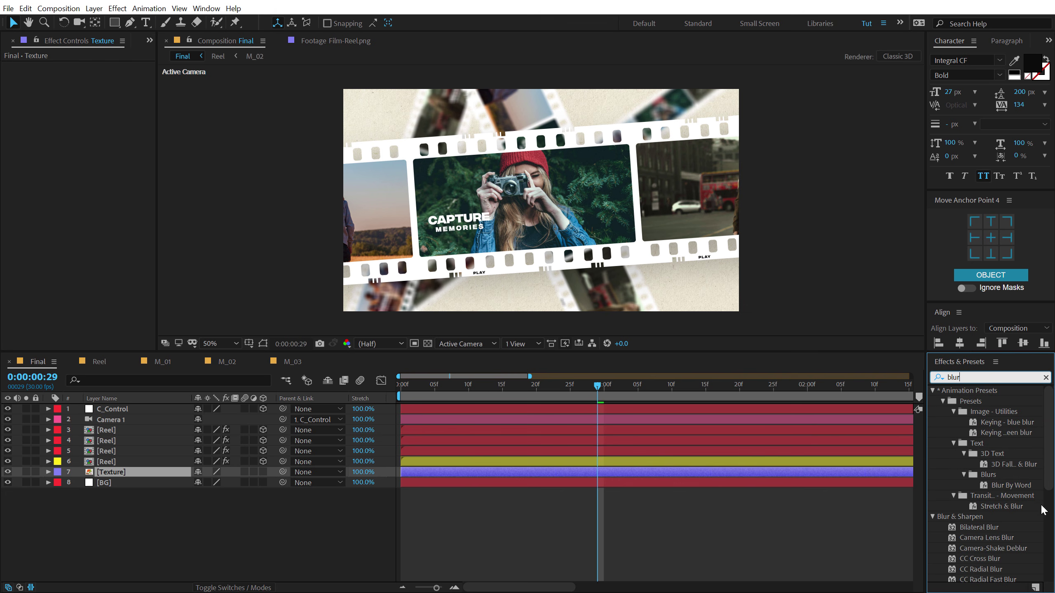
{"action": "scroll", "coordinate": [994, 480], "scroll_direction": "down", "scroll_amount": 1}
{"action": "scroll", "coordinate": [994, 477], "scroll_direction": "down", "scroll_amount": 2}
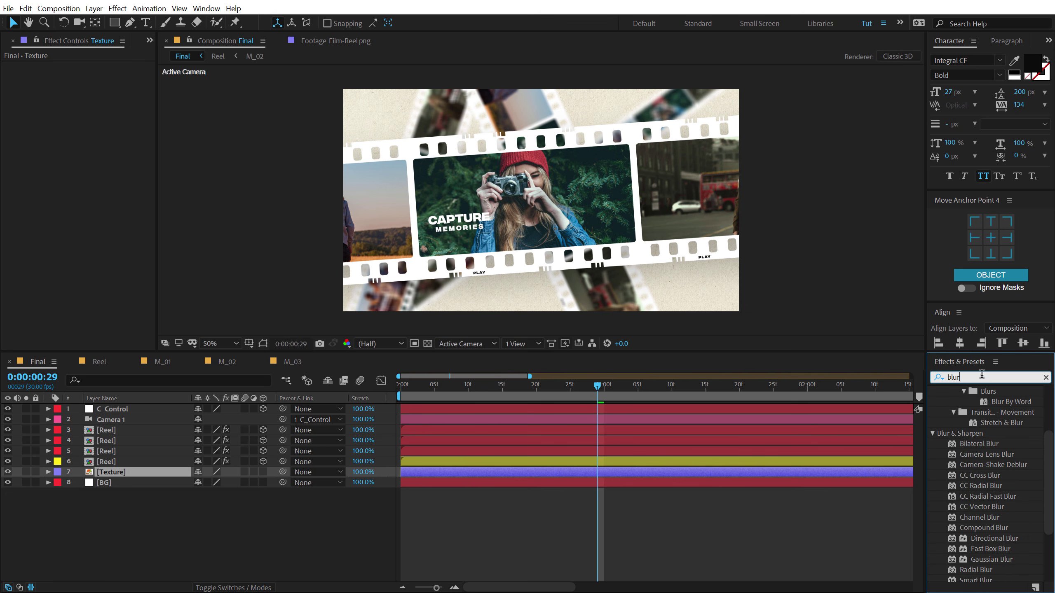
{"action": "key", "text": "BackSpace"}
{"action": "key", "text": "BackSpace"}
{"action": "key", "text": "BackSpace"}
{"action": "key", "text": "BackSpace"}
{"action": "type", "text": "fast"}
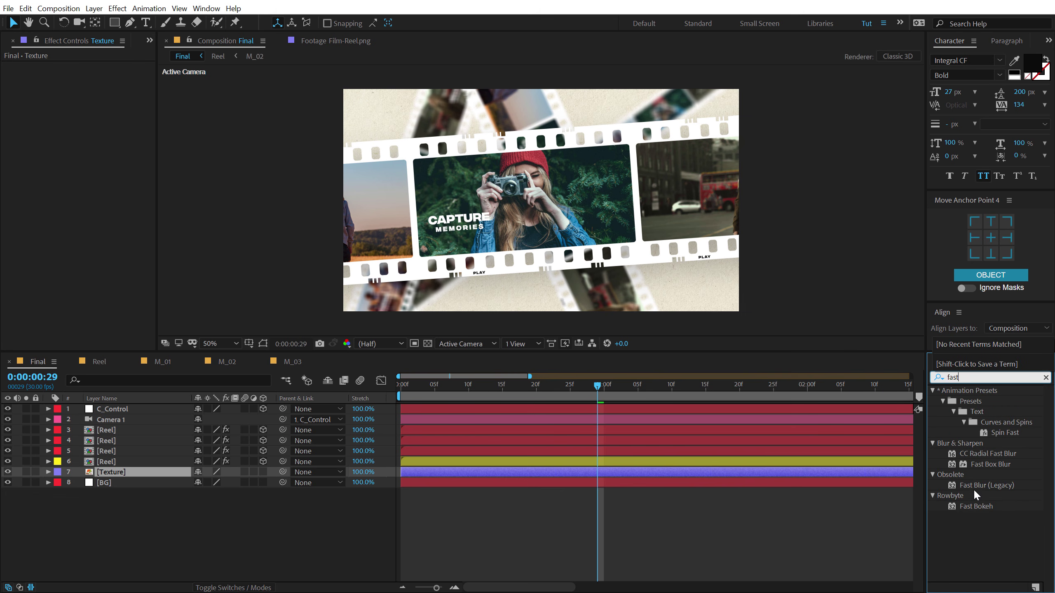
{"action": "left_click_drag", "start_coordinate": [980, 485], "coordinate": [141, 474]}
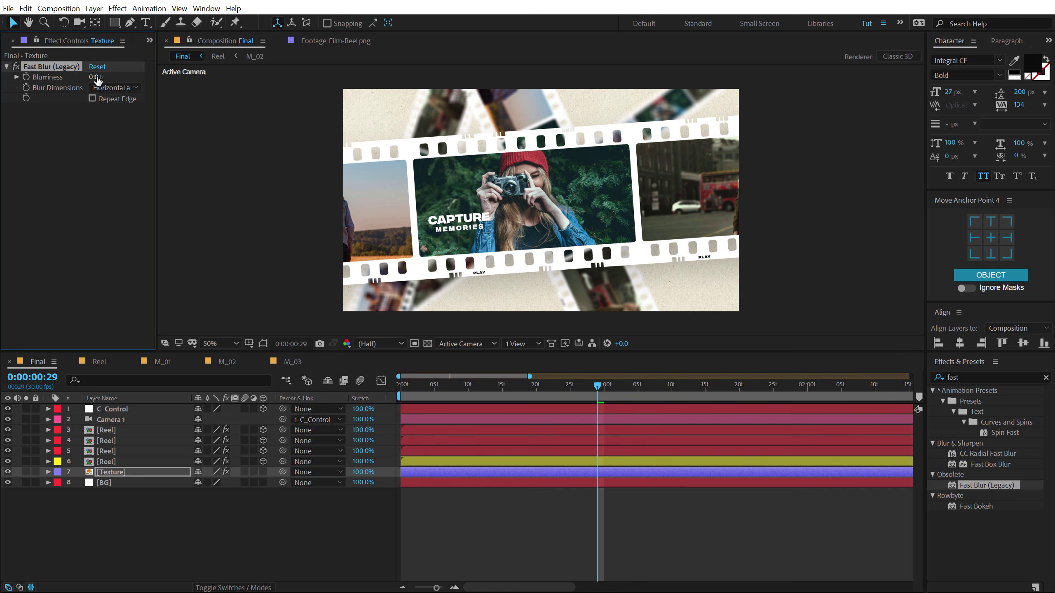
Set the Texture layer's Fast Blur Blurriness to 10 and turn on its Repeat Edge option.
{"action": "left_click", "coordinate": [96, 77]}
{"action": "type", "text": "10"}
{"action": "left_click", "coordinate": [50, 144]}
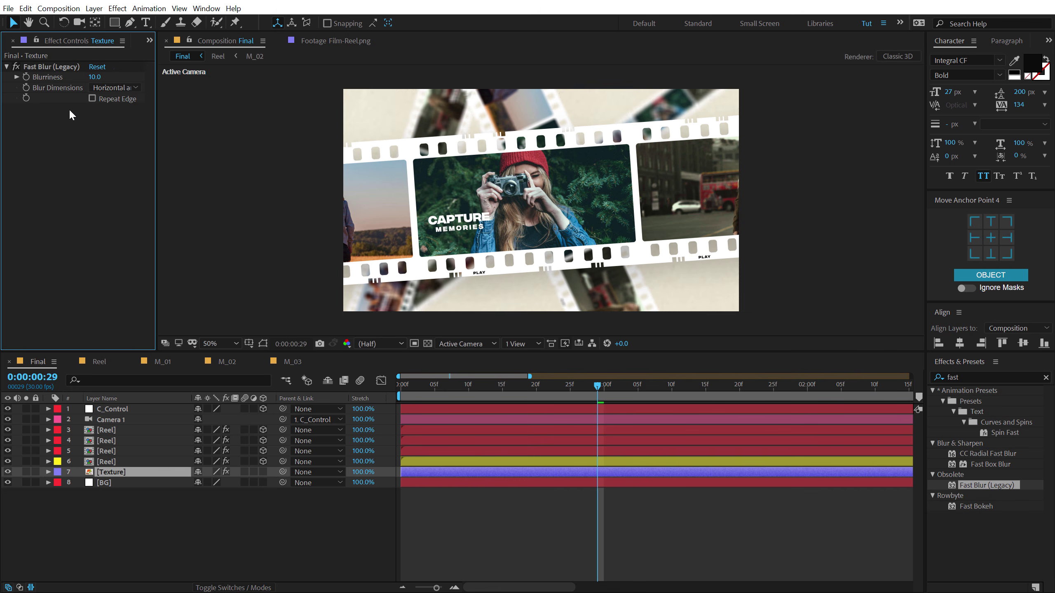
{"action": "left_click", "coordinate": [92, 98]}
{"action": "left_click", "coordinate": [208, 535]}
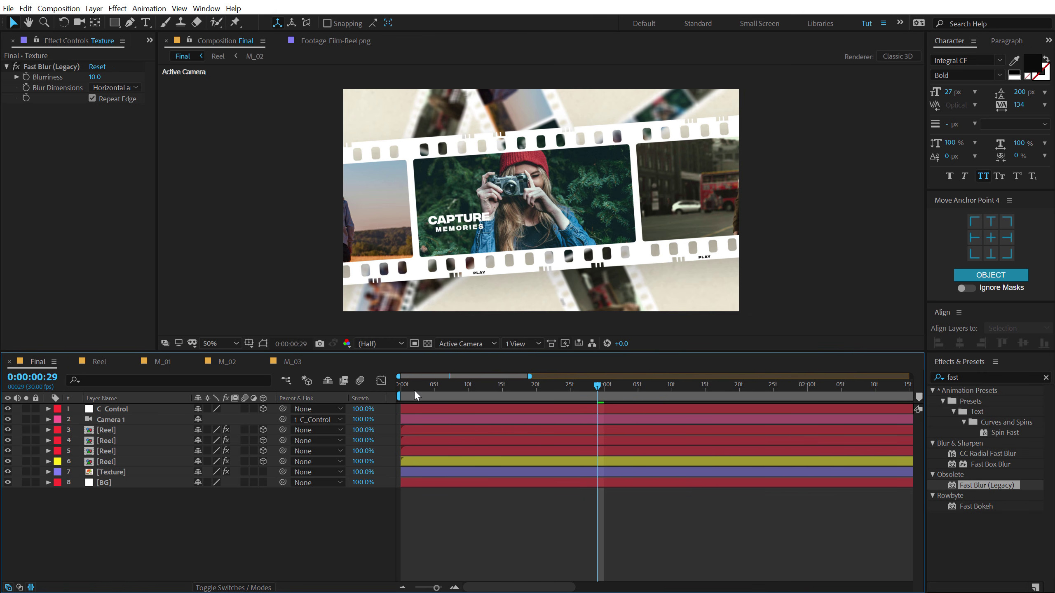
At 0:00:01:16, duplicate the topmost Reel layer and bring the copy much closer to the camera by lowering its Z position.
{"action": "left_click_drag", "start_coordinate": [414, 390], "coordinate": [715, 414]}
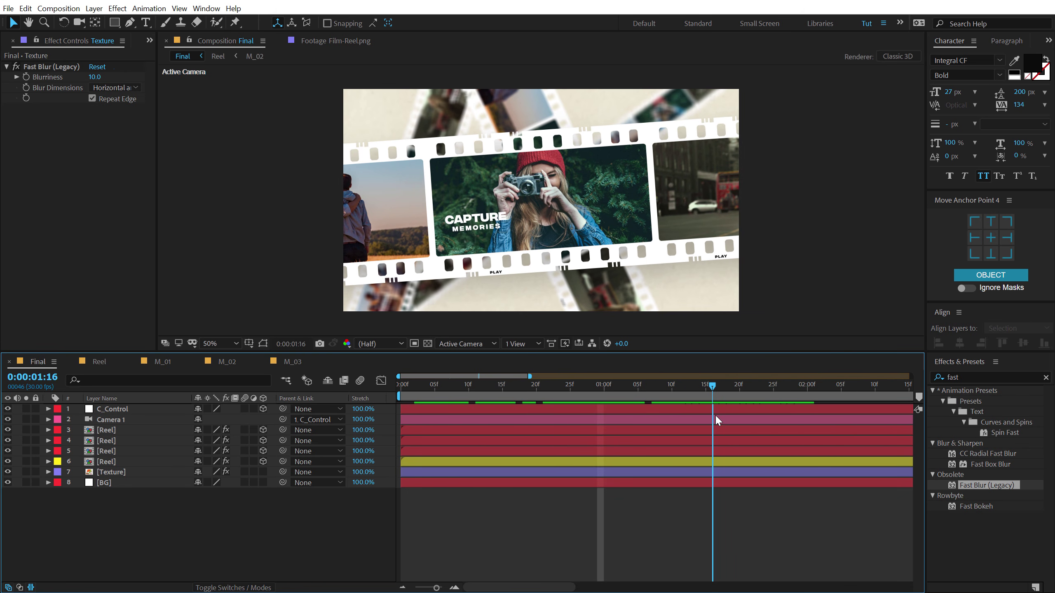
{"action": "left_click", "coordinate": [107, 431]}
{"action": "key", "text": "ctrl+d"}
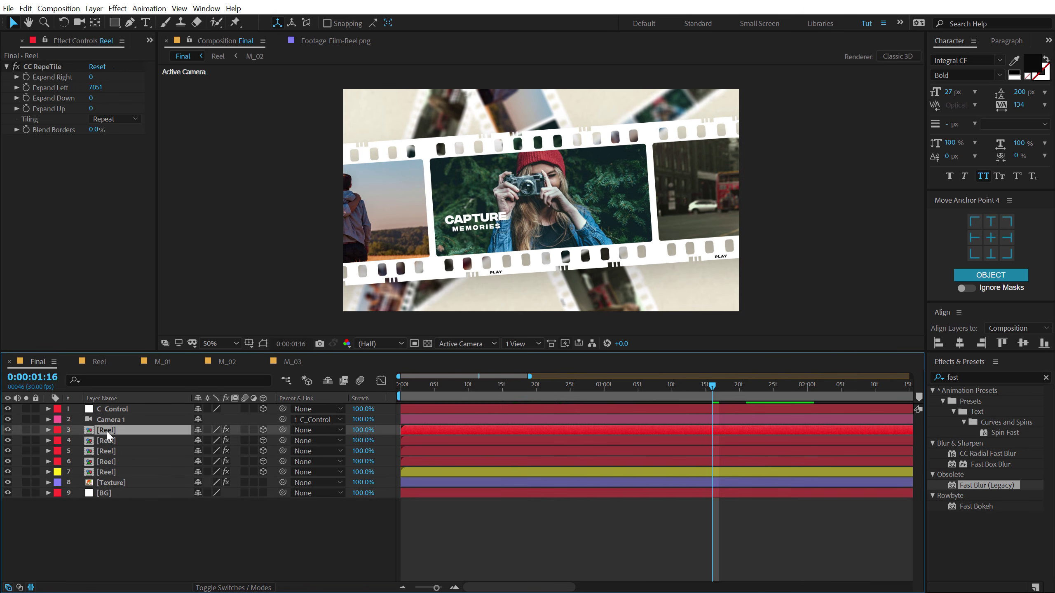
{"action": "key", "text": "p"}
{"action": "left_click_drag", "start_coordinate": [249, 443], "coordinate": [280, 440]}
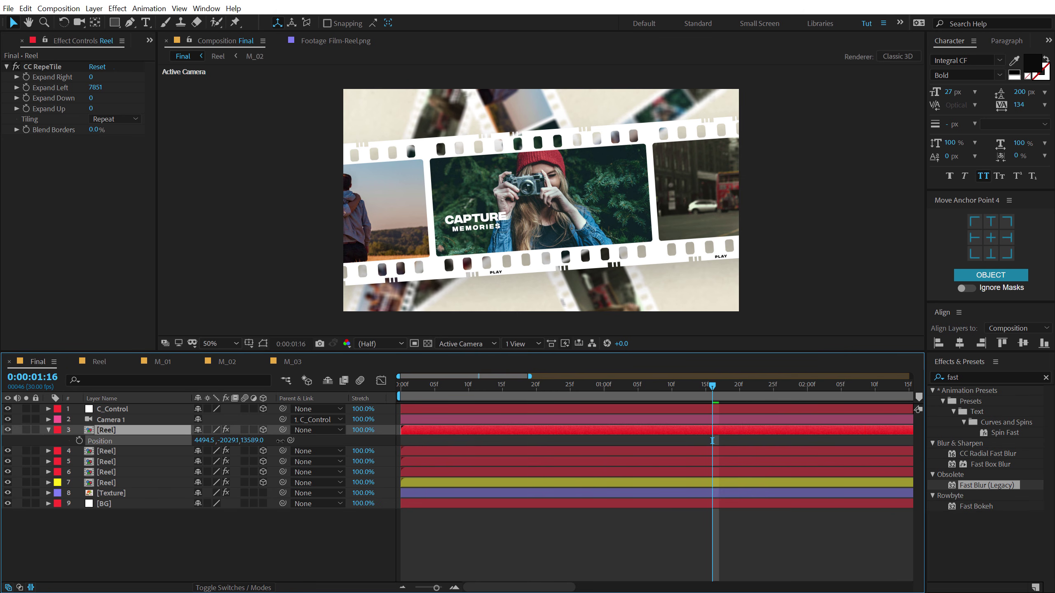
{"action": "left_click_drag", "start_coordinate": [214, 432], "coordinate": [4, 449]}
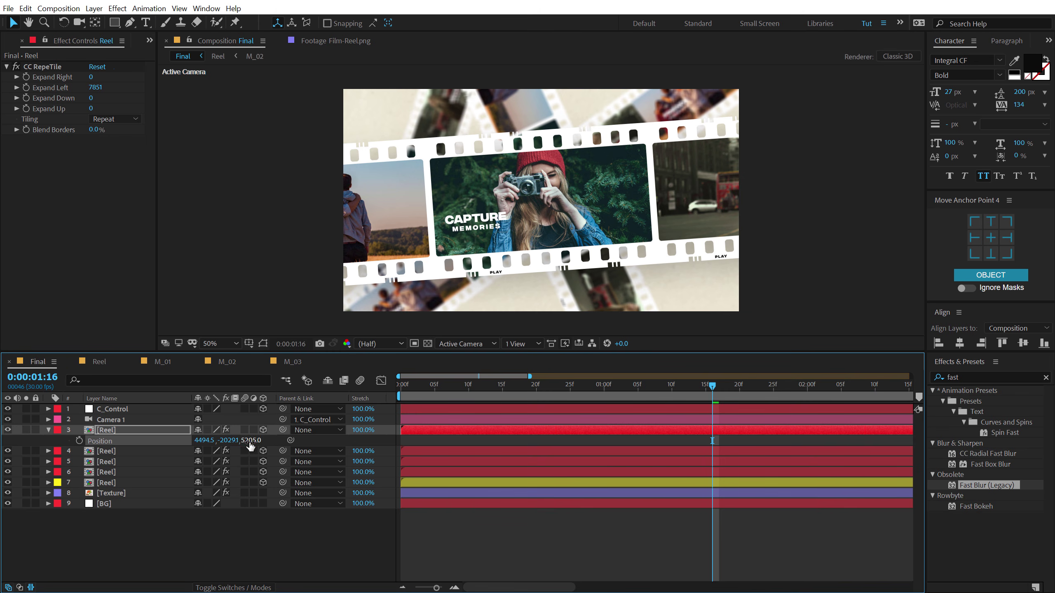
{"action": "left_click_drag", "start_coordinate": [250, 441], "coordinate": [26, 441]}
Set the foreground reel copy's Z Rotation to 48° and place it across the frame's upper-right corner.
{"action": "key", "text": "r"}
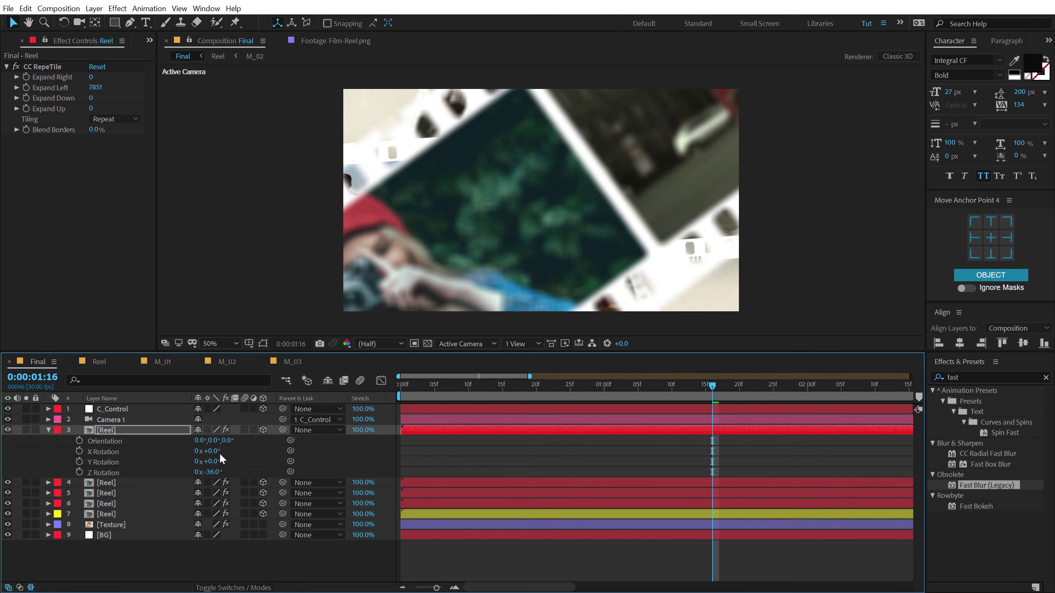
{"action": "left_click", "coordinate": [242, 470]}
{"action": "left_click_drag", "start_coordinate": [236, 472], "coordinate": [218, 471]}
{"action": "key", "text": "comma"}
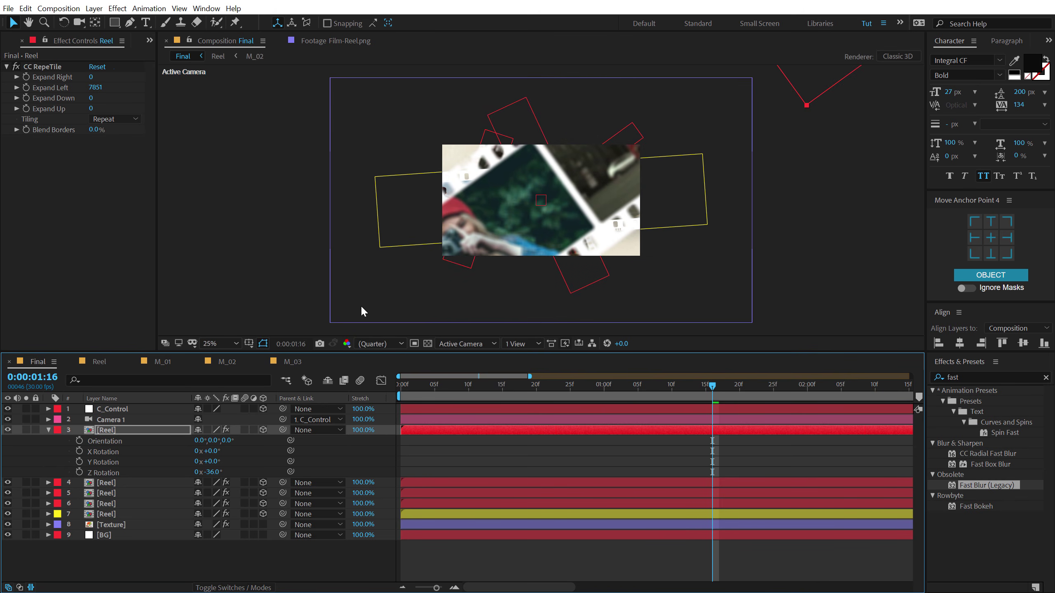
{"action": "key", "text": "comma"}
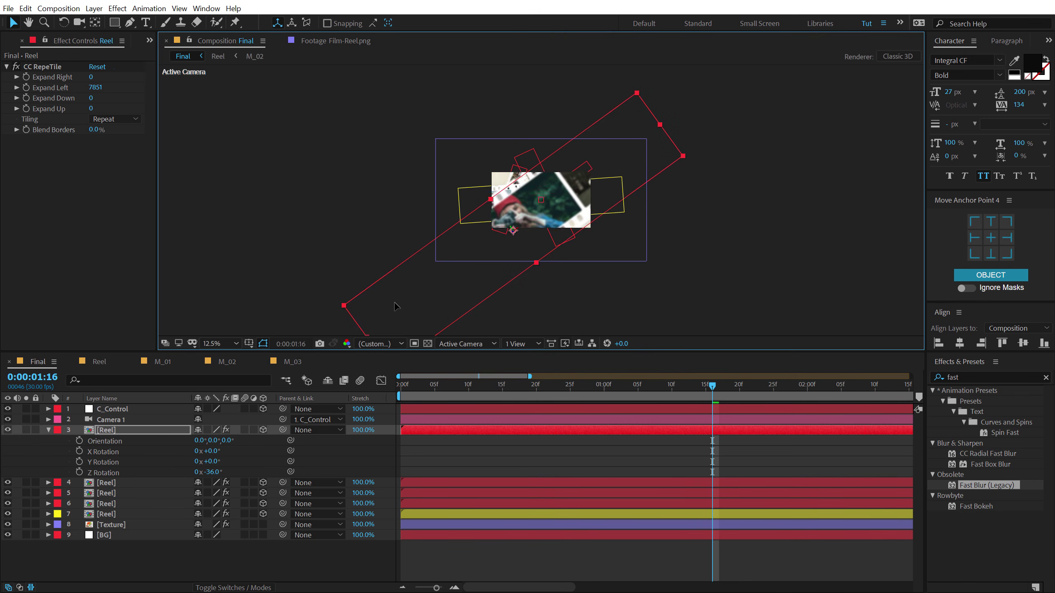
{"action": "left_click_drag", "start_coordinate": [212, 473], "coordinate": [250, 460]}
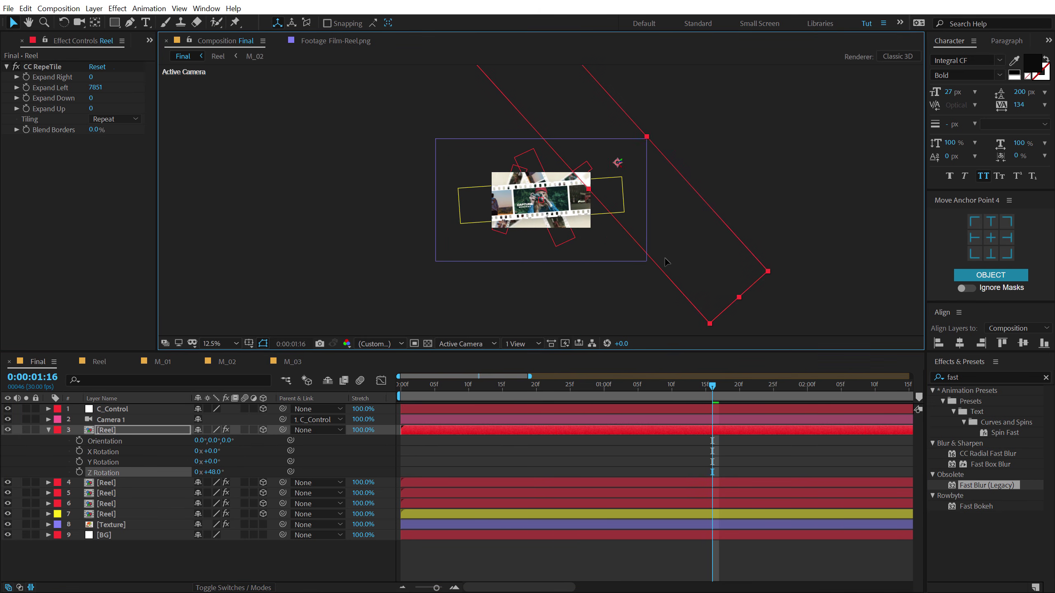
{"action": "key", "text": "period"}
{"action": "key", "text": "period"}
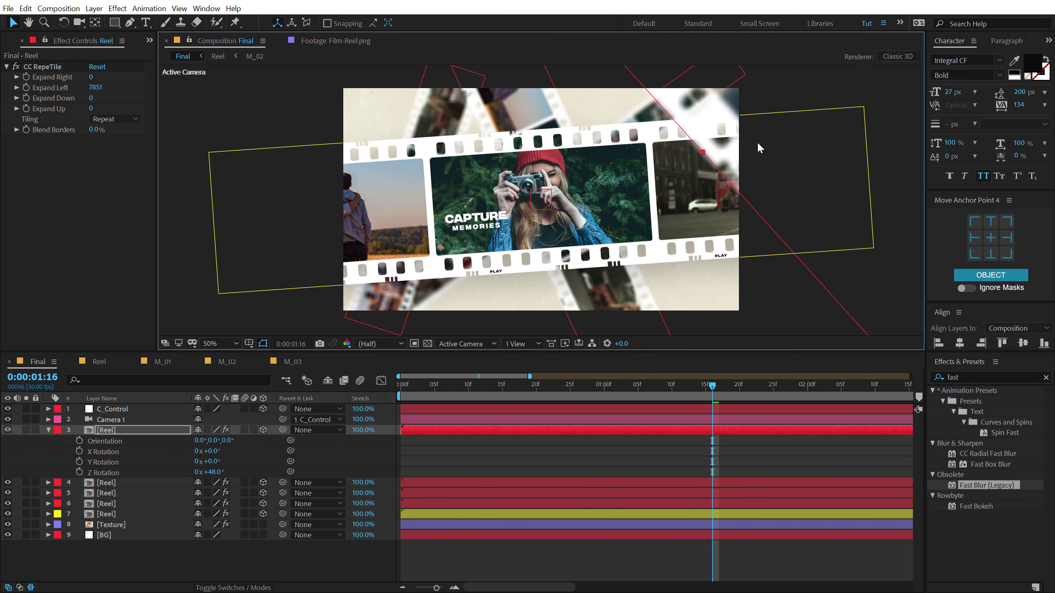
Duplicate the foreground reel and move the copy across to the frame's lower-left corner.
{"action": "key", "text": "ctrl+d"}
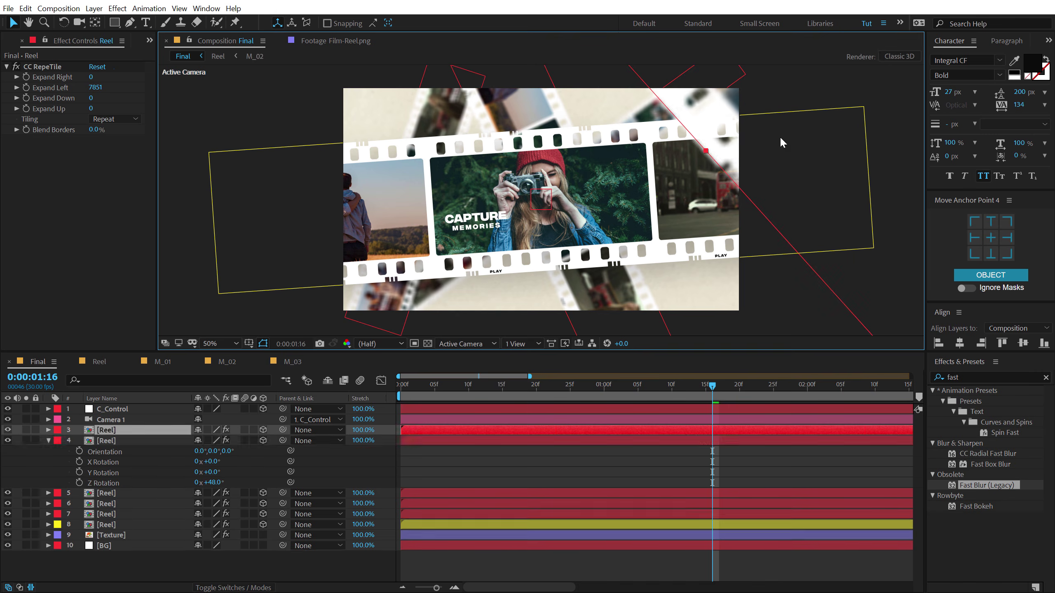
{"action": "key", "text": "comma"}
{"action": "left_click_drag", "start_coordinate": [807, 176], "coordinate": [400, 210]}
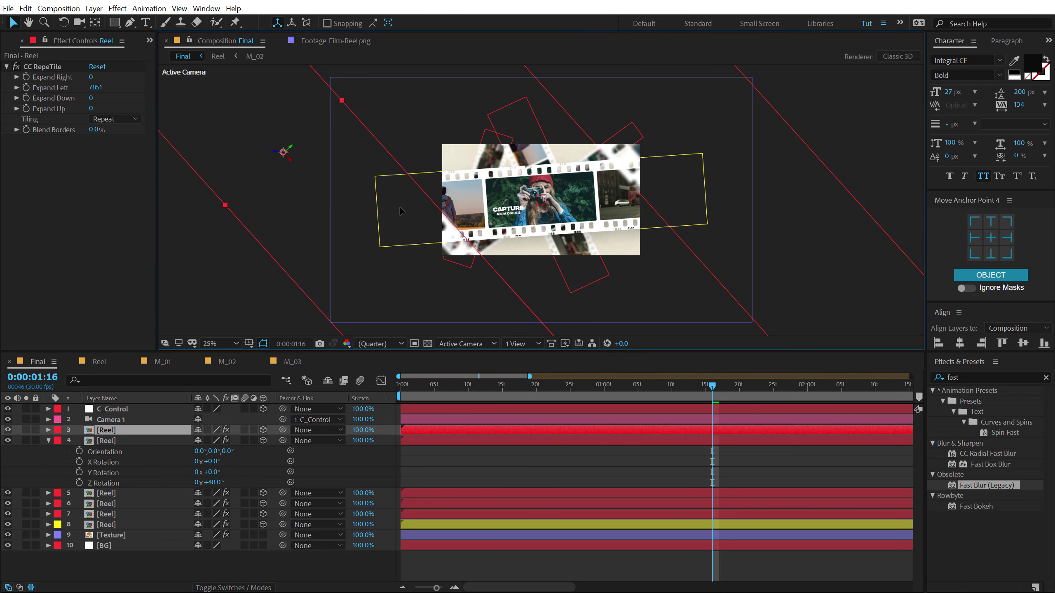
Set the lower-left foreground reel's Z Rotation to 19° and shift it slightly further down and left.
{"action": "key", "text": "r"}
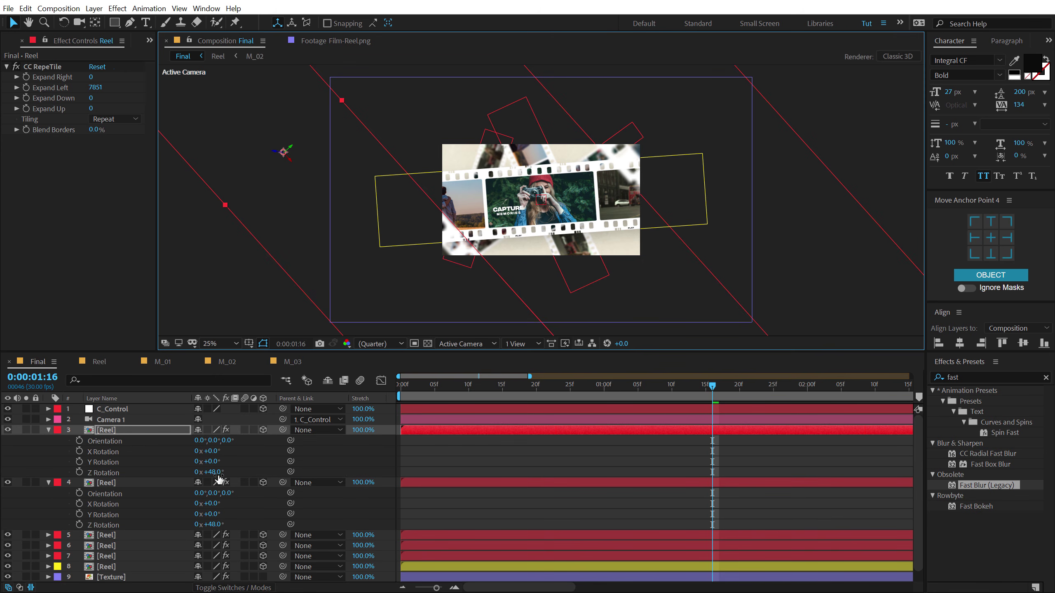
{"action": "left_click_drag", "start_coordinate": [219, 473], "coordinate": [203, 473]}
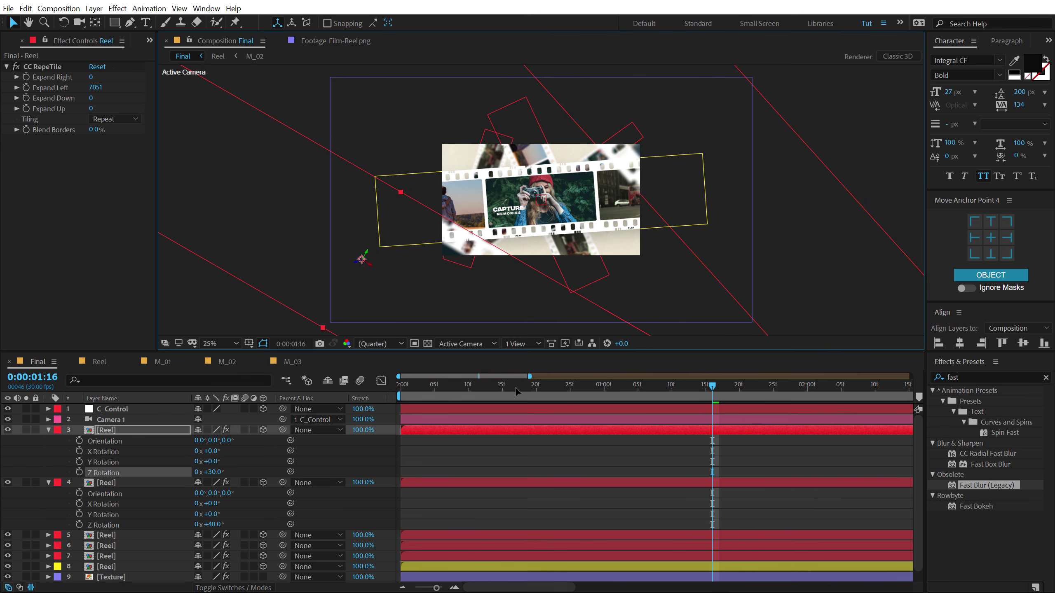
{"action": "left_click_drag", "start_coordinate": [209, 472], "coordinate": [202, 473]}
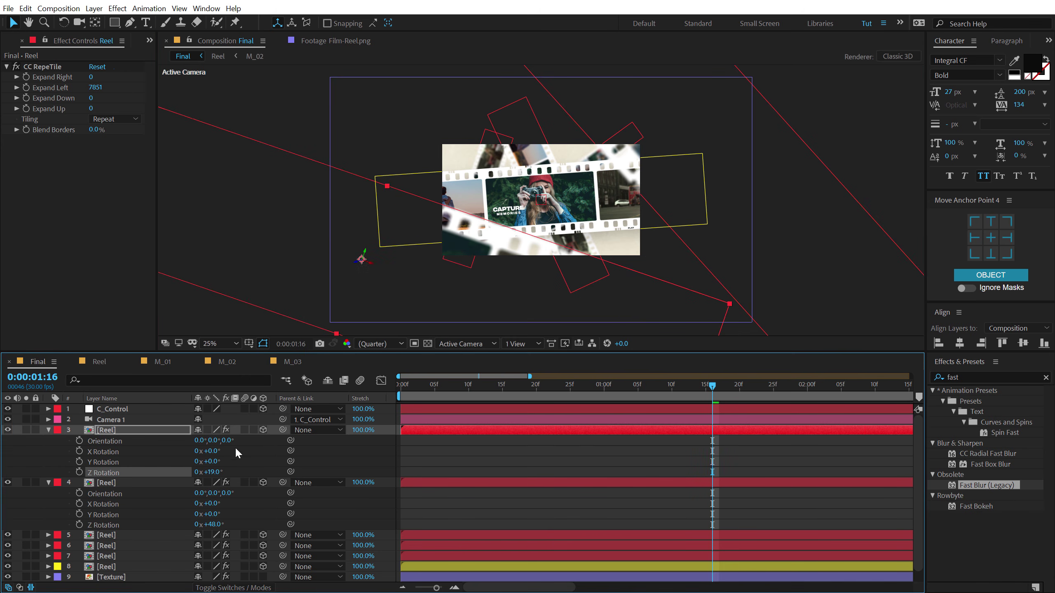
{"action": "left_click_drag", "start_coordinate": [500, 307], "coordinate": [489, 324]}
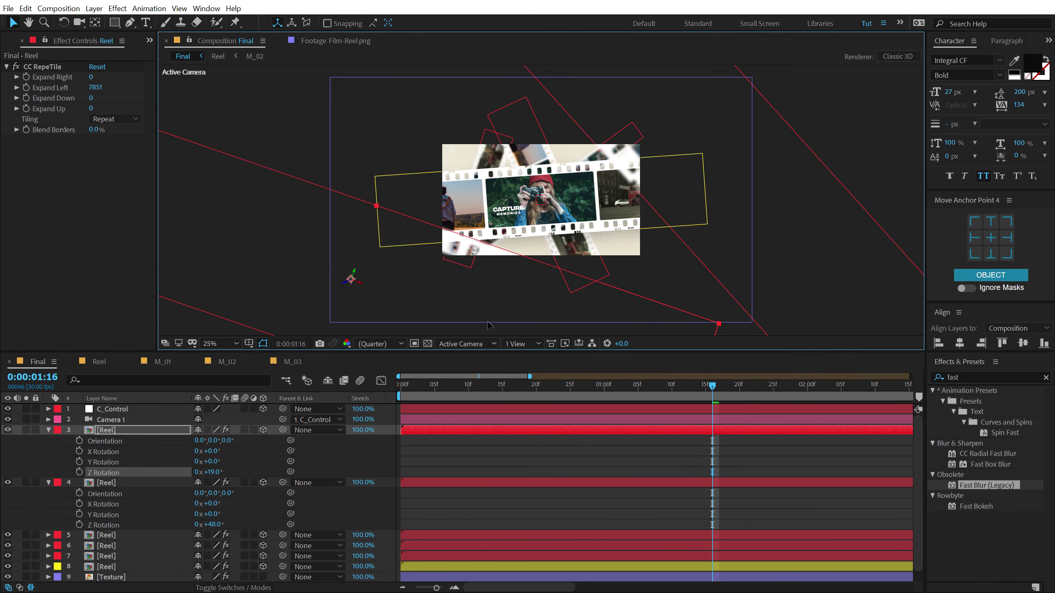
{"action": "left_click", "coordinate": [506, 453]}
Collapse the rotation properties of the two foreground Reel layers.
{"action": "key", "text": "period"}
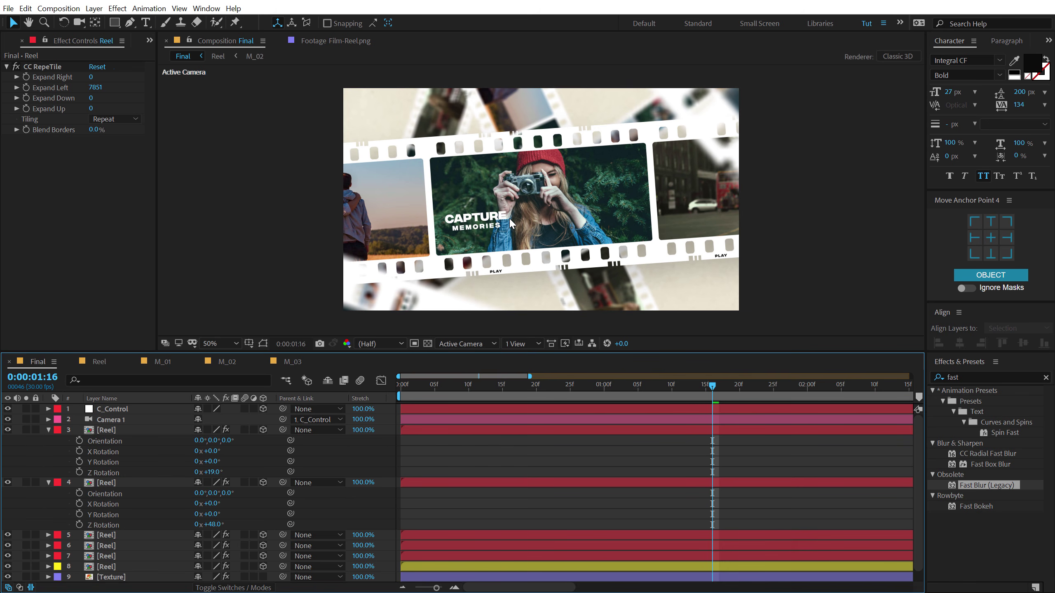
{"action": "key", "text": "period"}
{"action": "key", "text": "comma"}
{"action": "left_click", "coordinate": [49, 430]}
{"action": "left_click", "coordinate": [48, 441]}
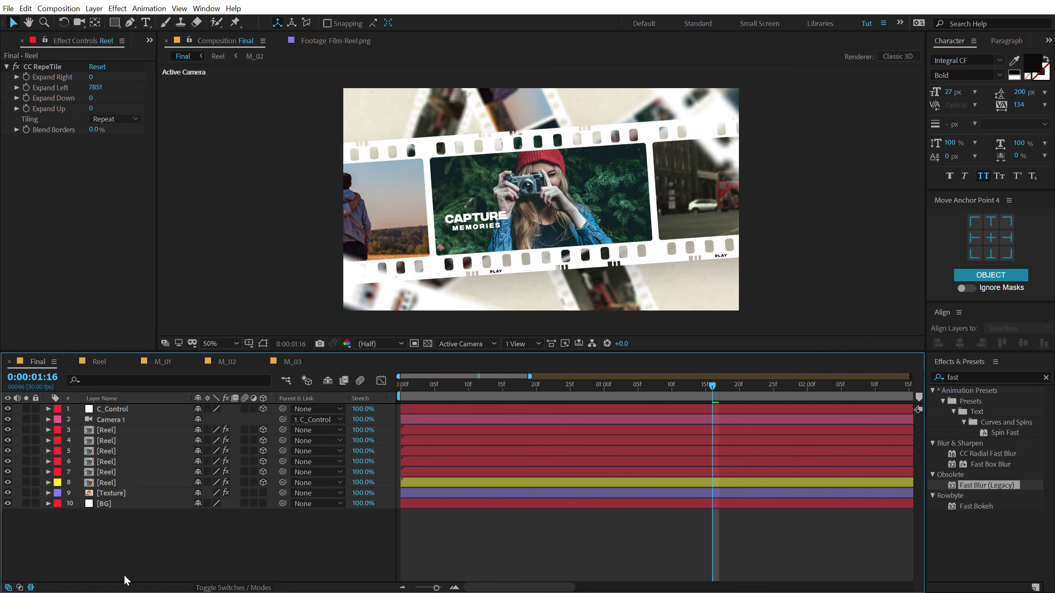
Add a new adjustment layer above all layers in the Final composition and name it CC.
{"action": "right_click", "coordinate": [121, 567]}
{"action": "mouse_move", "coordinate": [203, 448]}
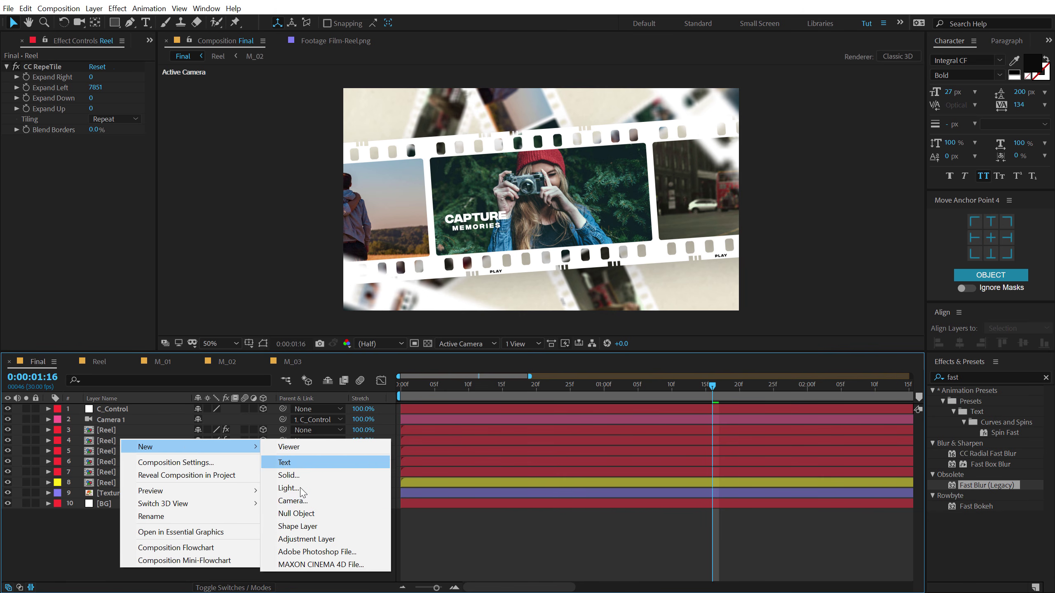
{"action": "left_click", "coordinate": [307, 539]}
{"action": "key", "text": "Return"}
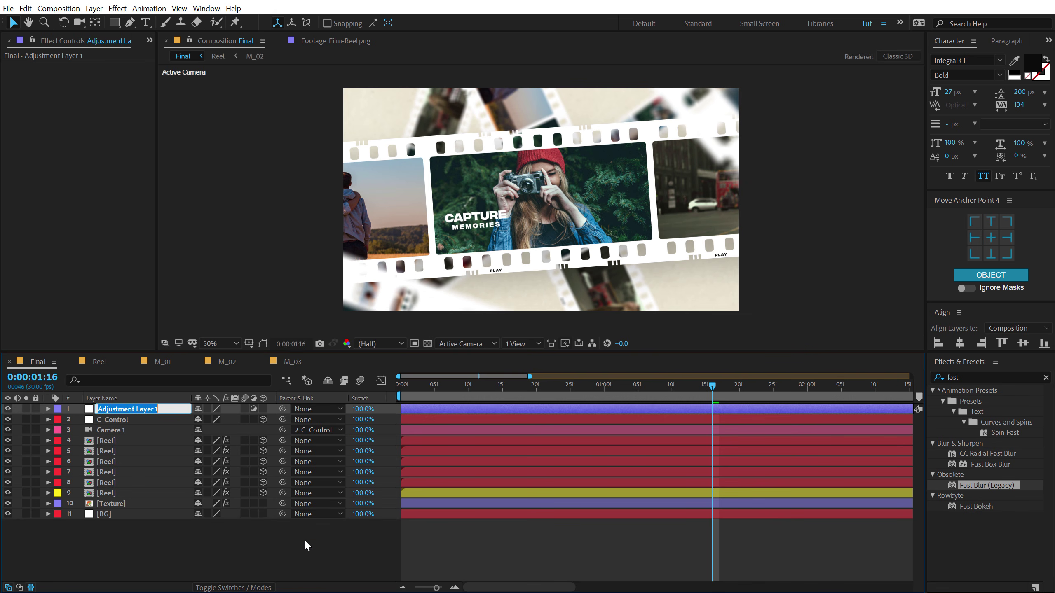
{"action": "type", "text": "CC"}
{"action": "left_click", "coordinate": [259, 567]}
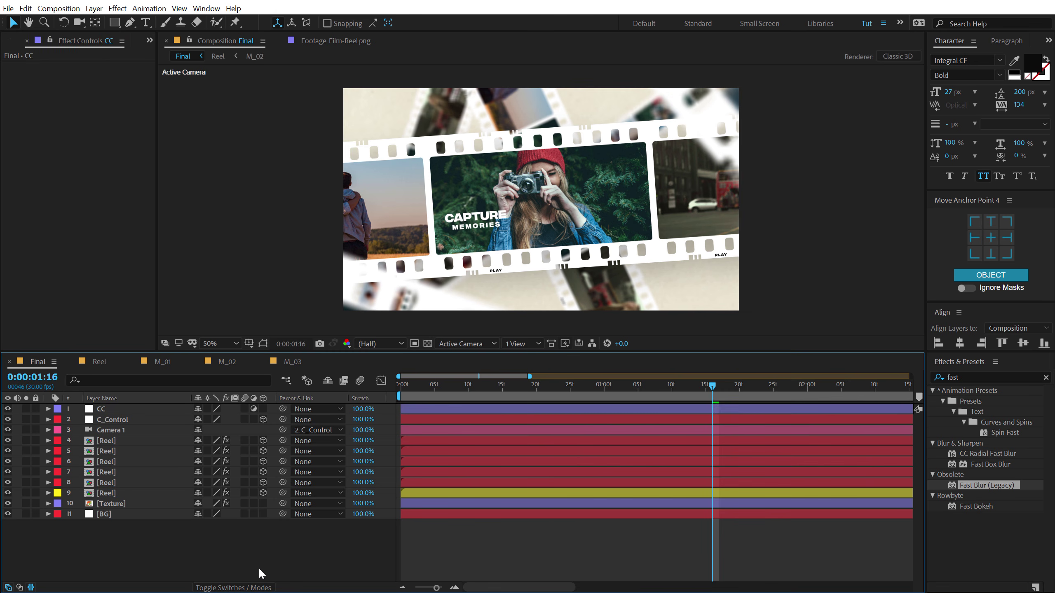
Apply the Tritone effect to the CC adjustment layer.
{"action": "left_click", "coordinate": [111, 409]}
{"action": "left_click", "coordinate": [988, 376]}
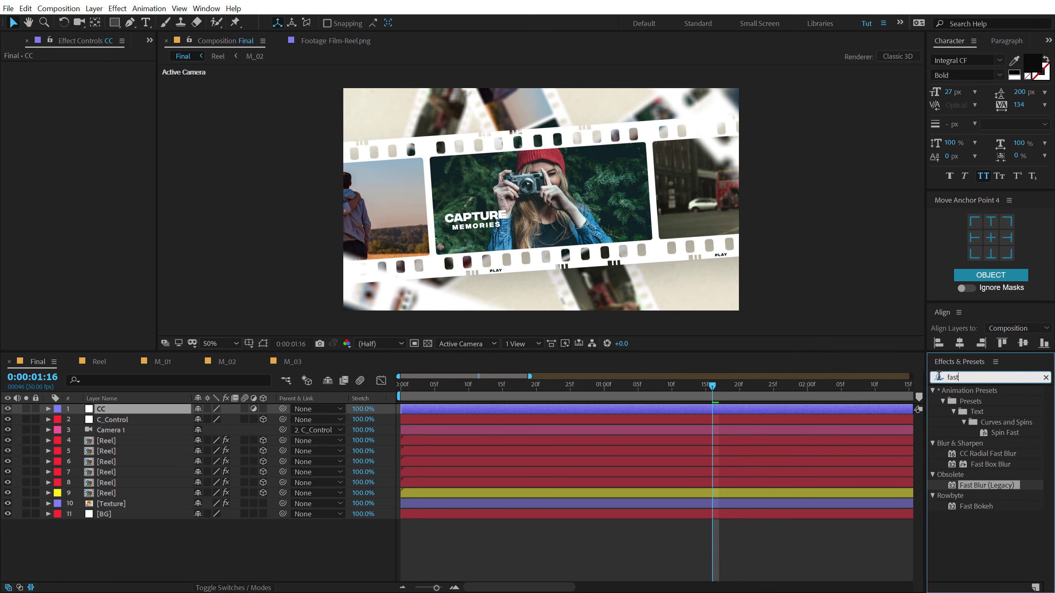
{"action": "type", "text": "trit"}
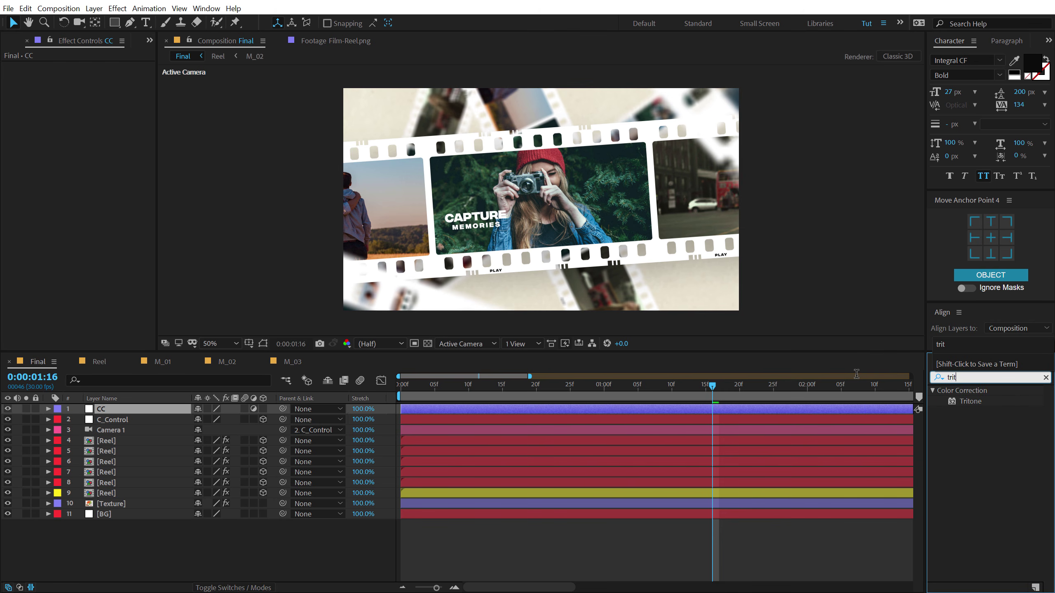
{"action": "double_click", "coordinate": [967, 401]}
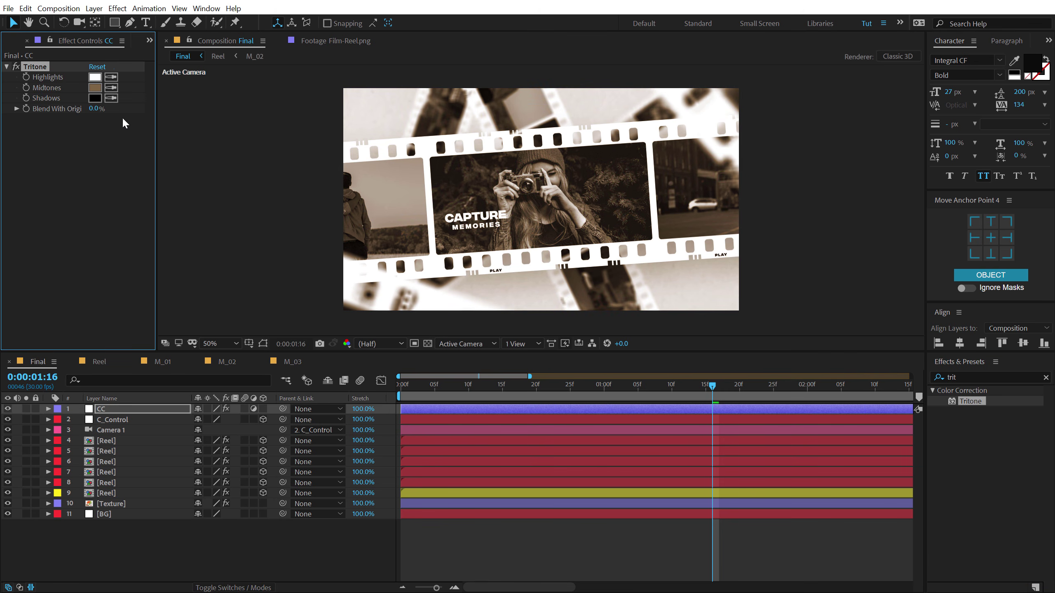
Try a Tritone Blend With Original of 65% and compare the image with the effect off and on.
{"action": "left_click", "coordinate": [93, 109]}
{"action": "type", "text": "65"}
{"action": "key", "text": "Return"}
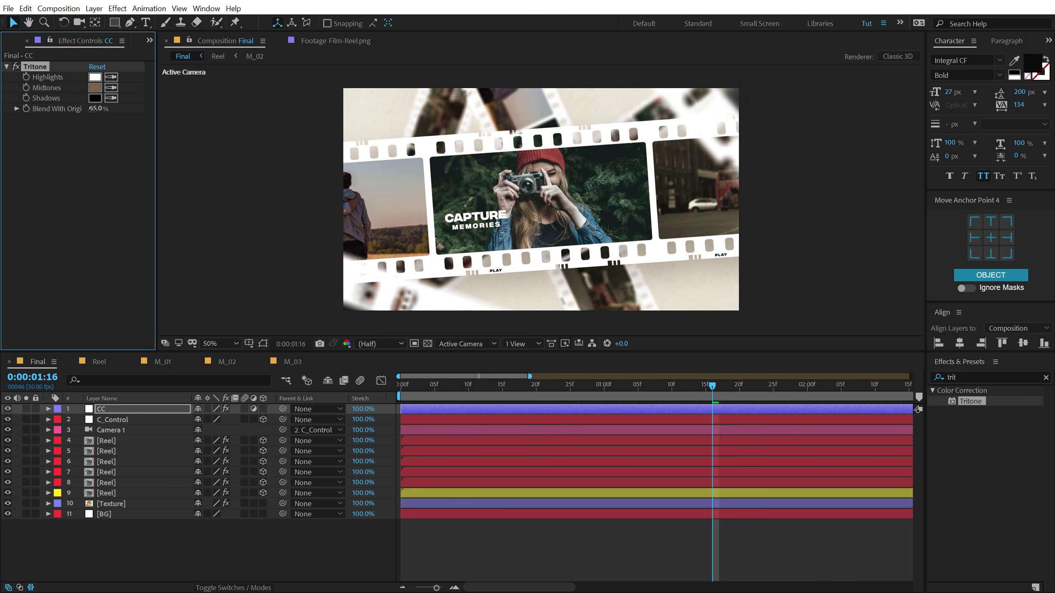
{"action": "left_click", "coordinate": [18, 66]}
{"action": "left_click", "coordinate": [17, 66]}
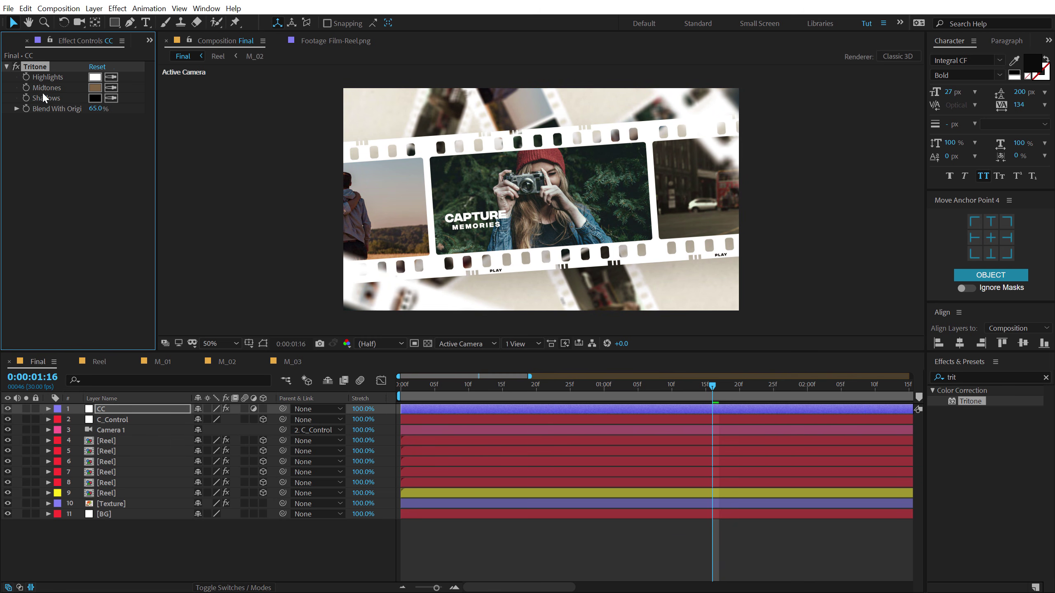
Set the Tritone effect's Blend With Original to 75%.
{"action": "left_click", "coordinate": [95, 109]}
{"action": "type", "text": "75"}
{"action": "key", "text": "Return"}
Apply the Curves effect to the CC adjustment layer and shape its RGB curve into a slight S for more contrast.
{"action": "left_click", "coordinate": [968, 378]}
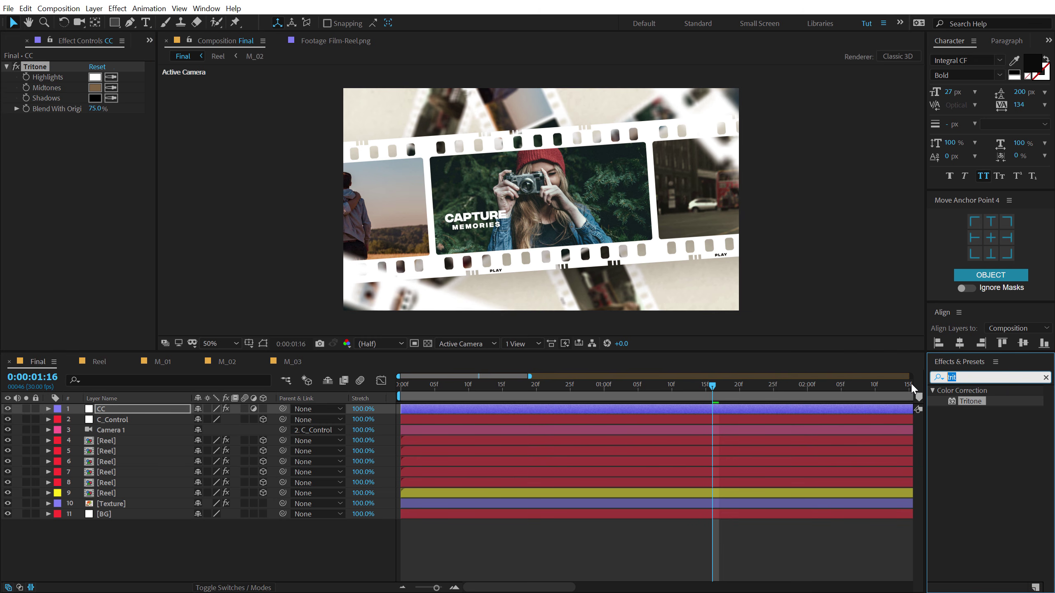
{"action": "type", "text": "curv"}
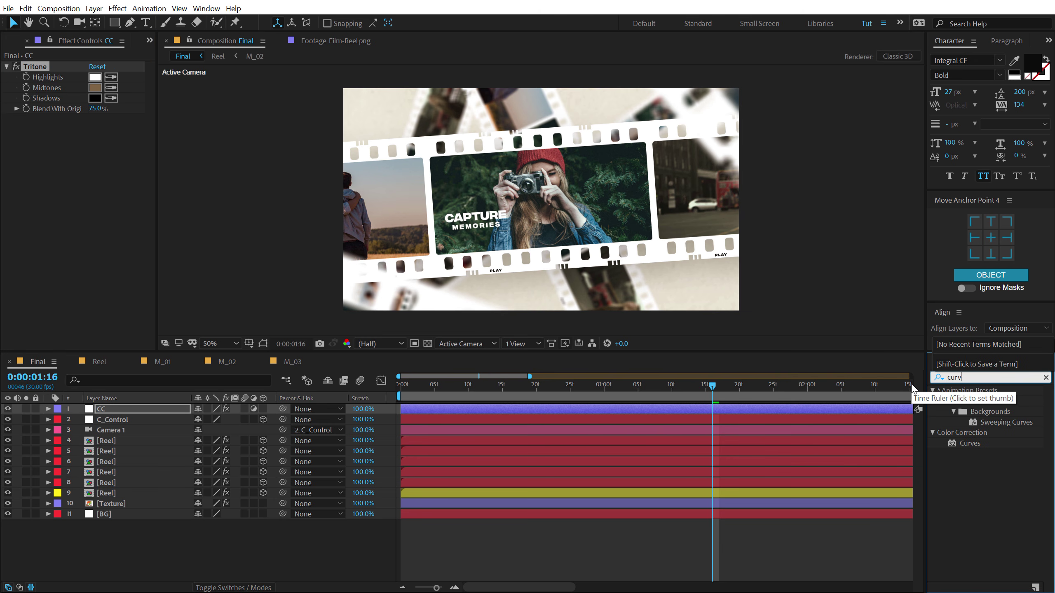
{"action": "double_click", "coordinate": [970, 443]}
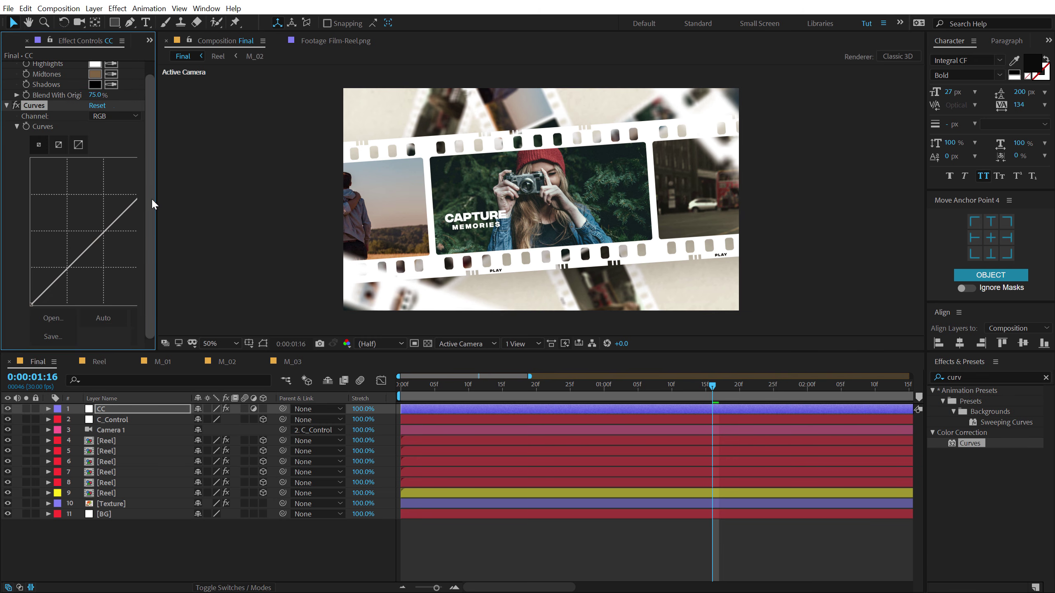
{"action": "left_click_drag", "start_coordinate": [156, 202], "coordinate": [257, 203]}
{"action": "left_click_drag", "start_coordinate": [66, 266], "coordinate": [70, 274]}
{"action": "left_click_drag", "start_coordinate": [142, 201], "coordinate": [138, 194]}
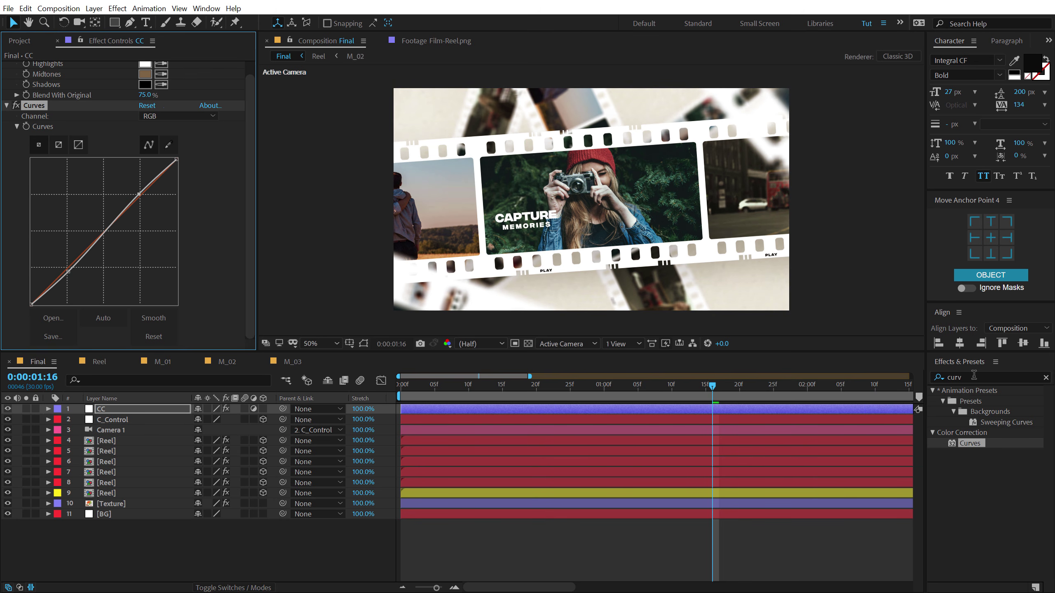
Apply the Sharpen effect to the CC adjustment layer with a Sharpen Amount of 20.
{"action": "left_click", "coordinate": [974, 376]}
{"action": "type", "text": "shar"}
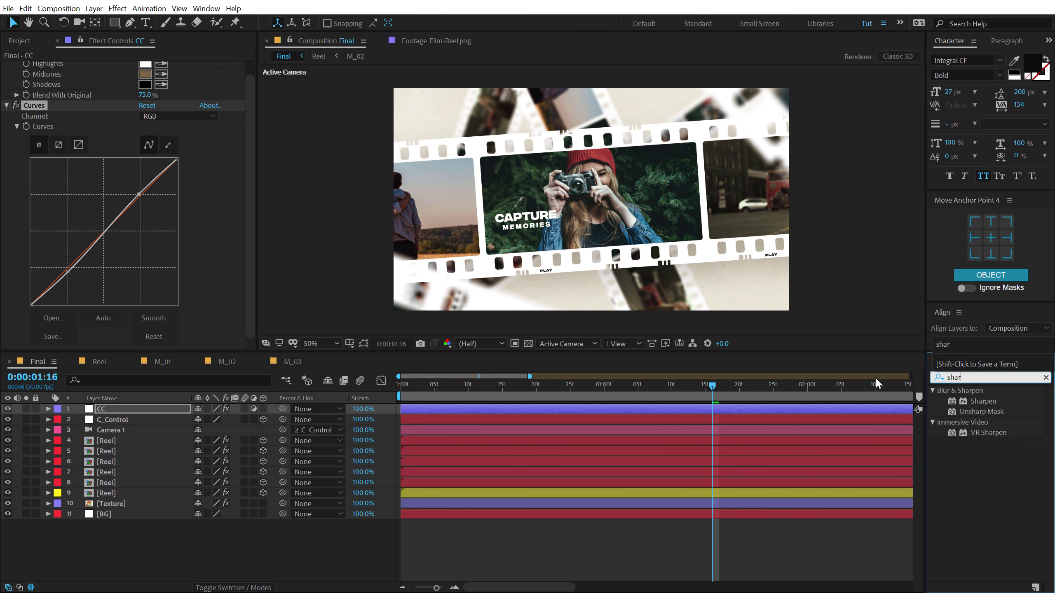
{"action": "double_click", "coordinate": [983, 401]}
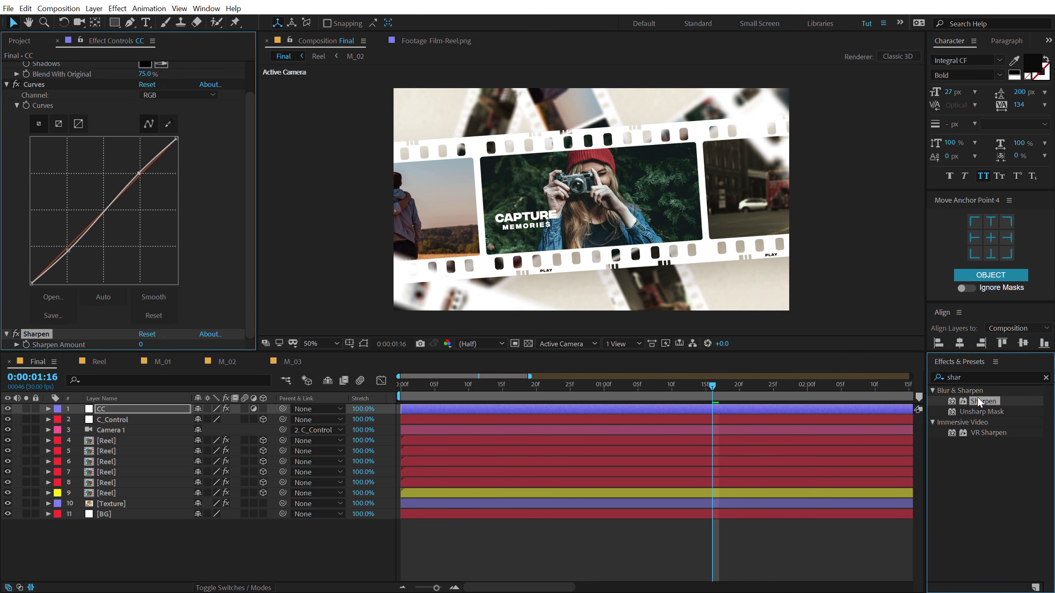
{"action": "left_click", "coordinate": [141, 344]}
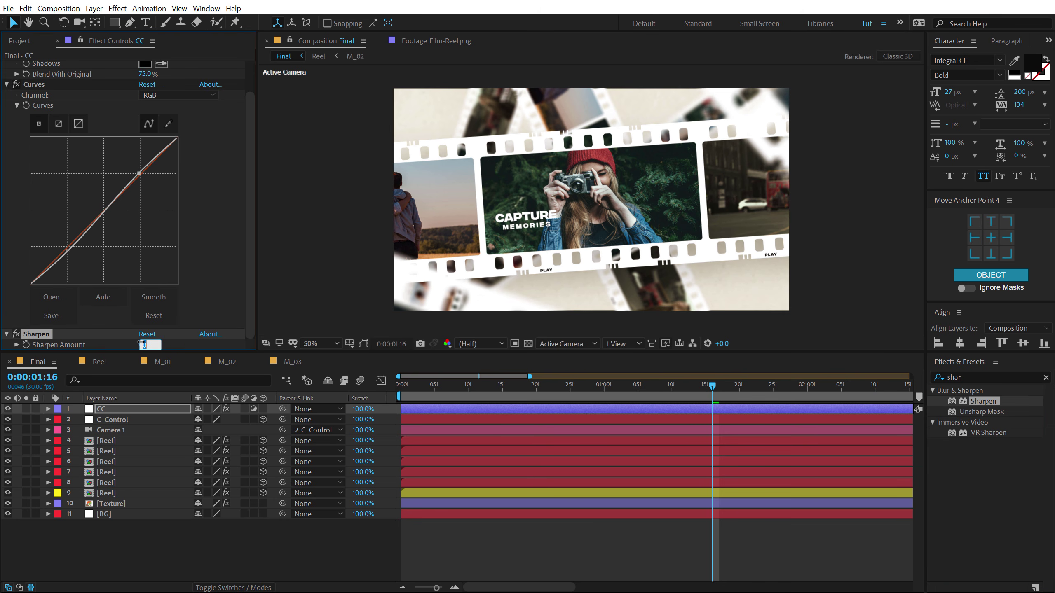
{"action": "left_click", "coordinate": [207, 295]}
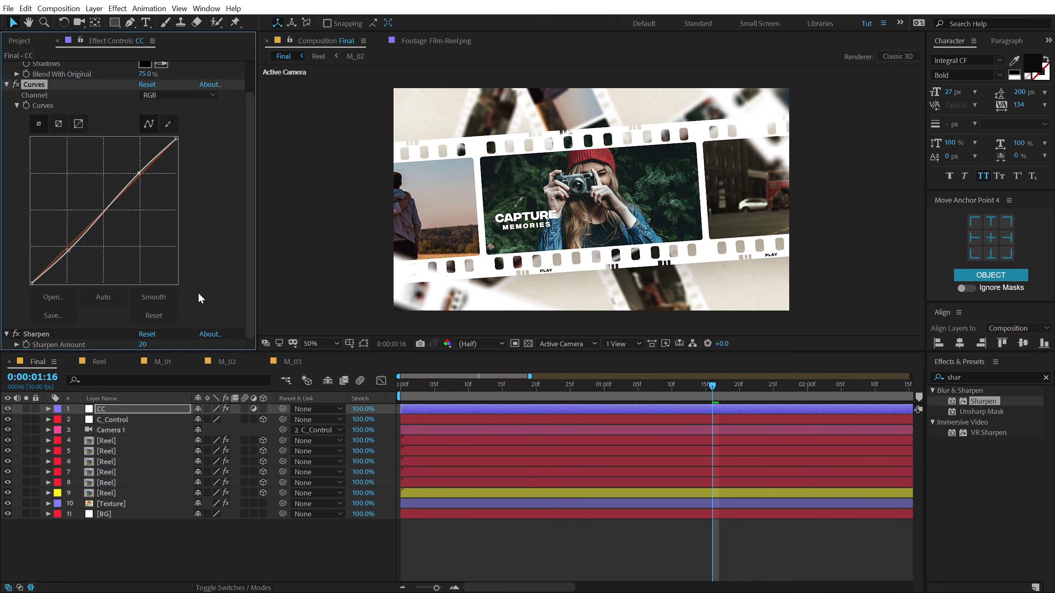
{"action": "left_click", "coordinate": [189, 561]}
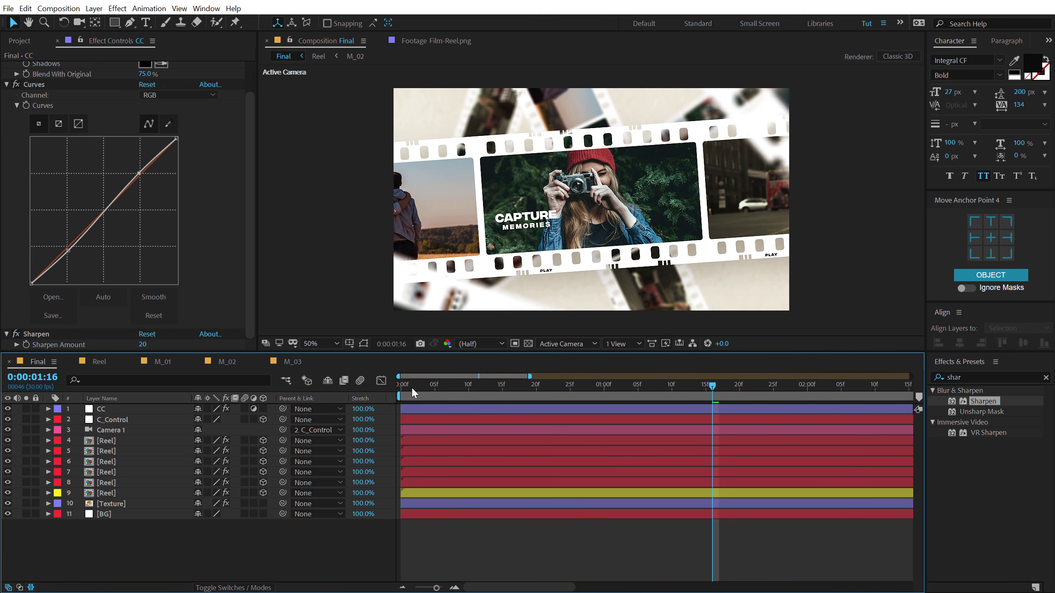
Show the main yellow Reel layer's Position keyframes and move its second keyframe to 0:00:01:00.
{"action": "left_click_drag", "start_coordinate": [411, 387], "coordinate": [644, 384]}
{"action": "left_click", "coordinate": [576, 394]}
{"action": "key", "text": "minus"}
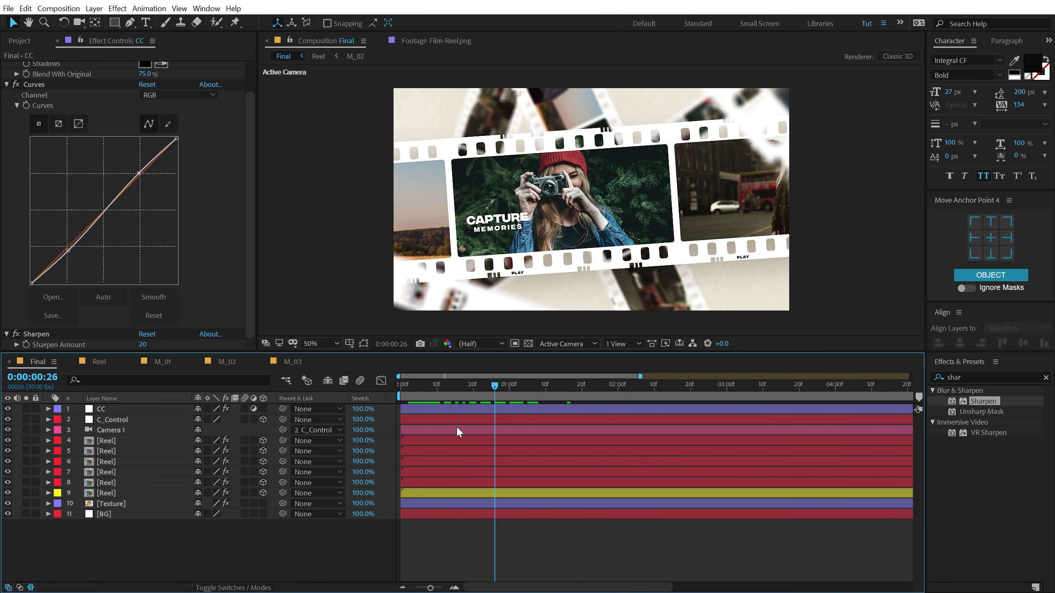
{"action": "left_click_drag", "start_coordinate": [492, 387], "coordinate": [509, 386]}
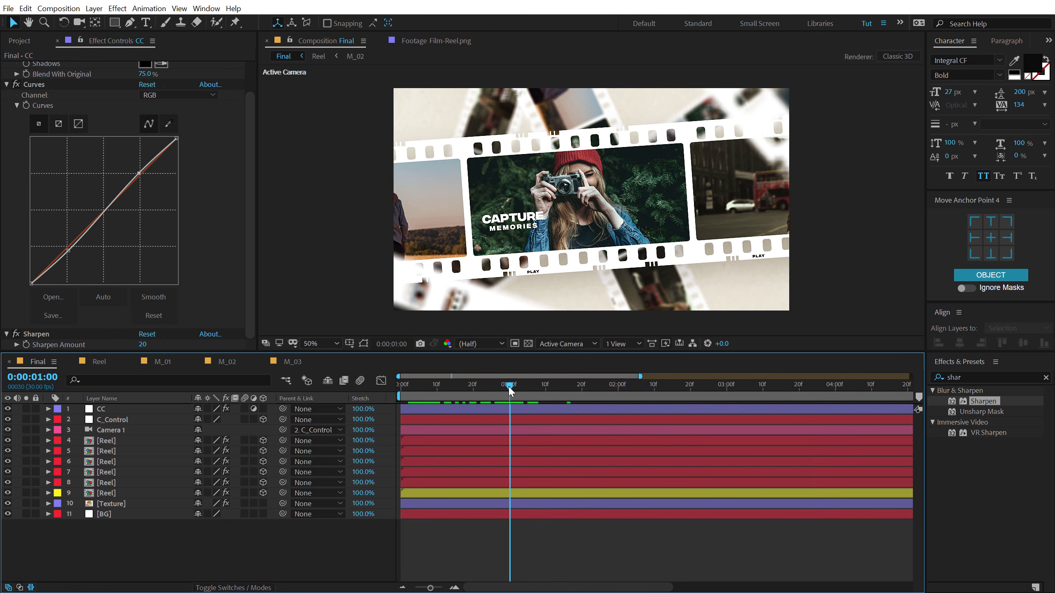
{"action": "left_click", "coordinate": [106, 494]}
{"action": "key", "text": "p"}
{"action": "left_click_drag", "start_coordinate": [522, 395], "coordinate": [620, 402]}
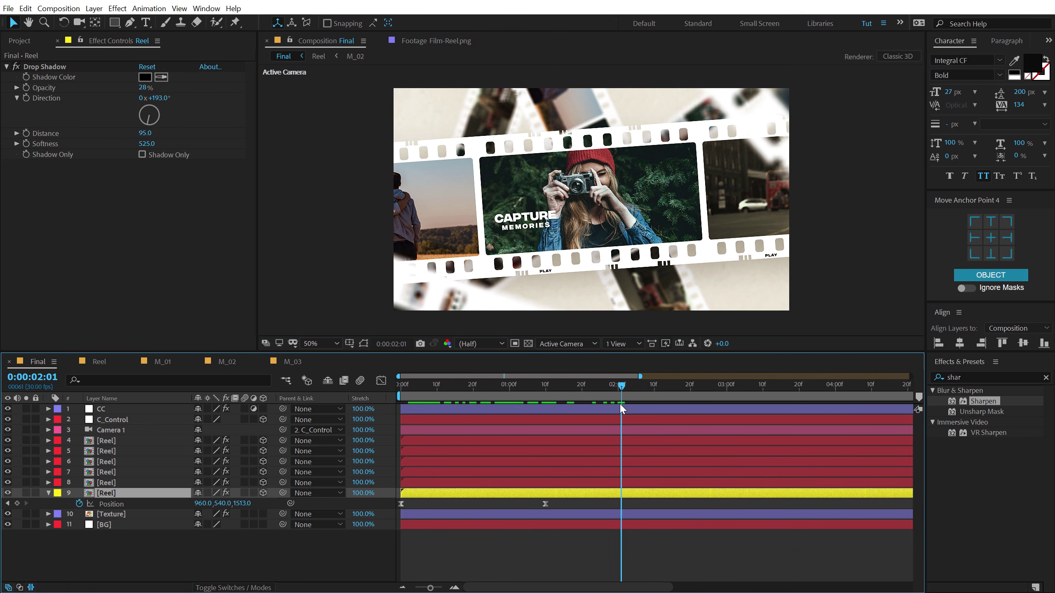
{"action": "left_click", "coordinate": [511, 396]}
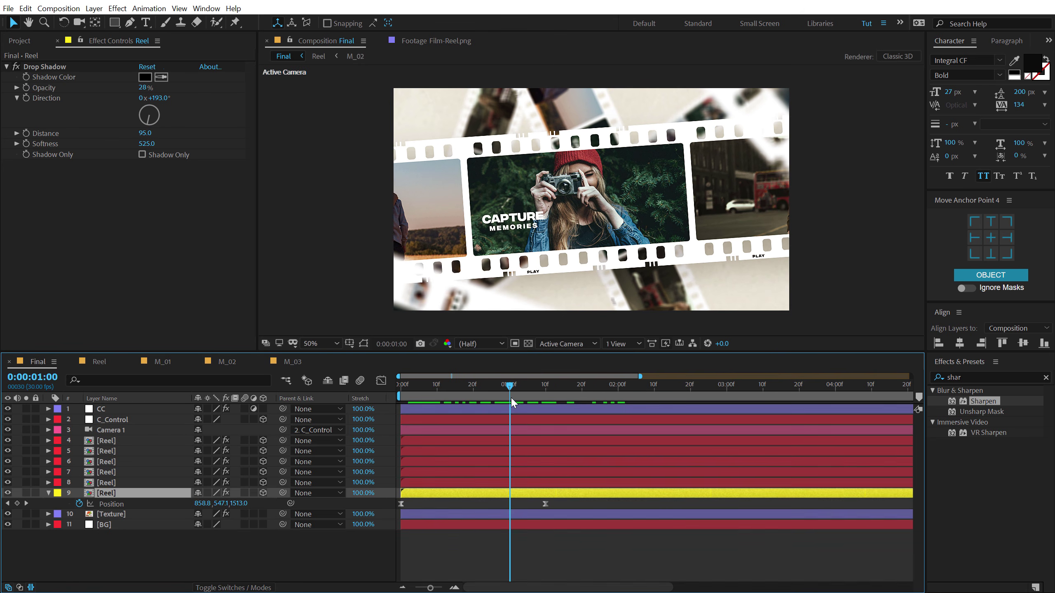
{"action": "left_click", "coordinate": [545, 504]}
{"action": "left_click_drag", "start_coordinate": [545, 504], "coordinate": [512, 510]}
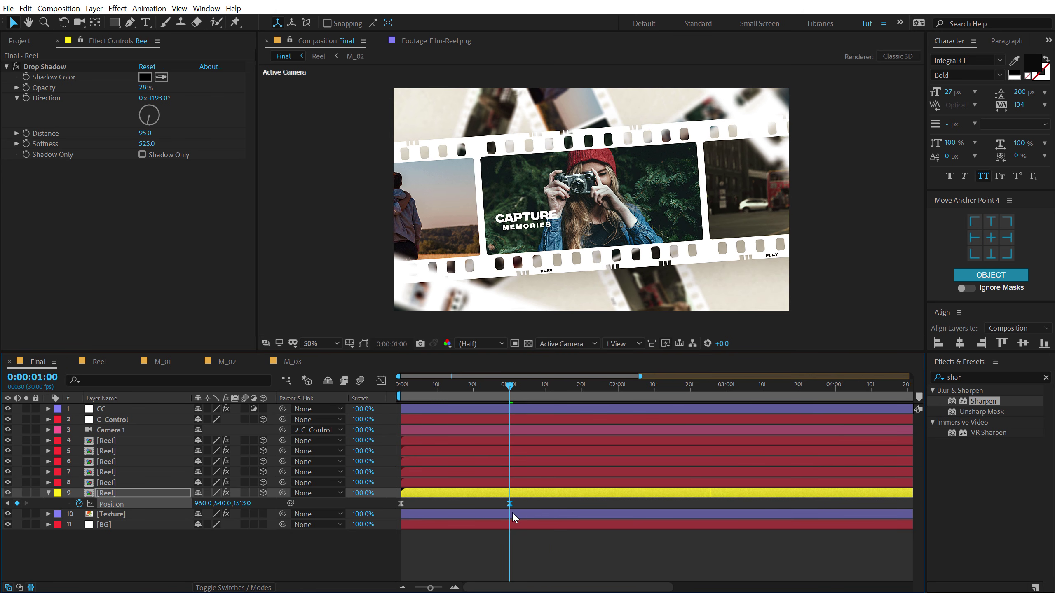
Add a holding Position keyframe to the main reel at 0:00:02:00 and slide its X position to 2516 at 0:00:03:00.
{"action": "left_click_drag", "start_coordinate": [518, 388], "coordinate": [619, 401]}
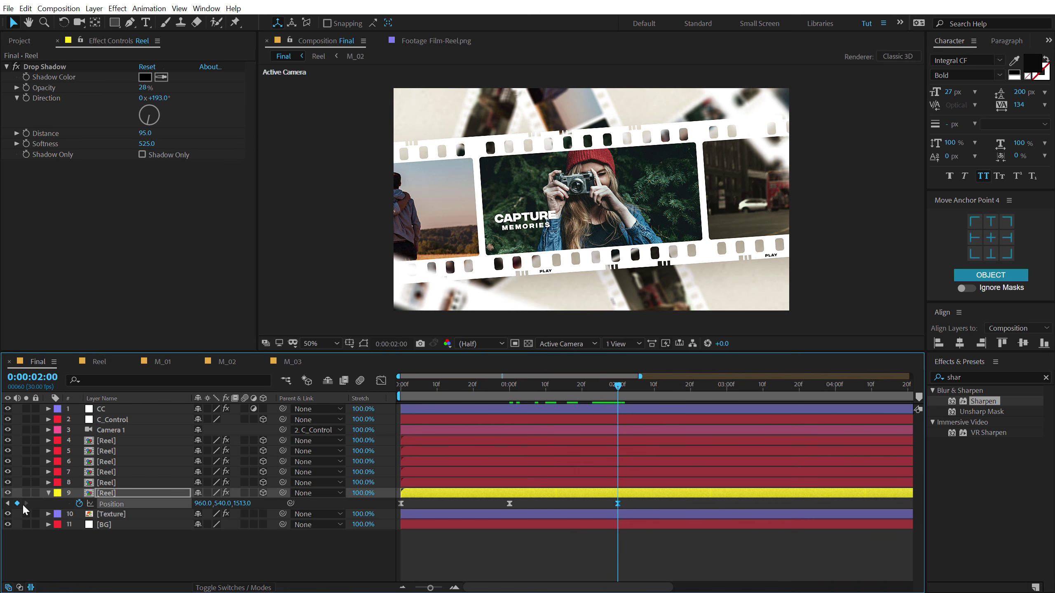
{"action": "left_click_drag", "start_coordinate": [532, 587], "coordinate": [559, 586]}
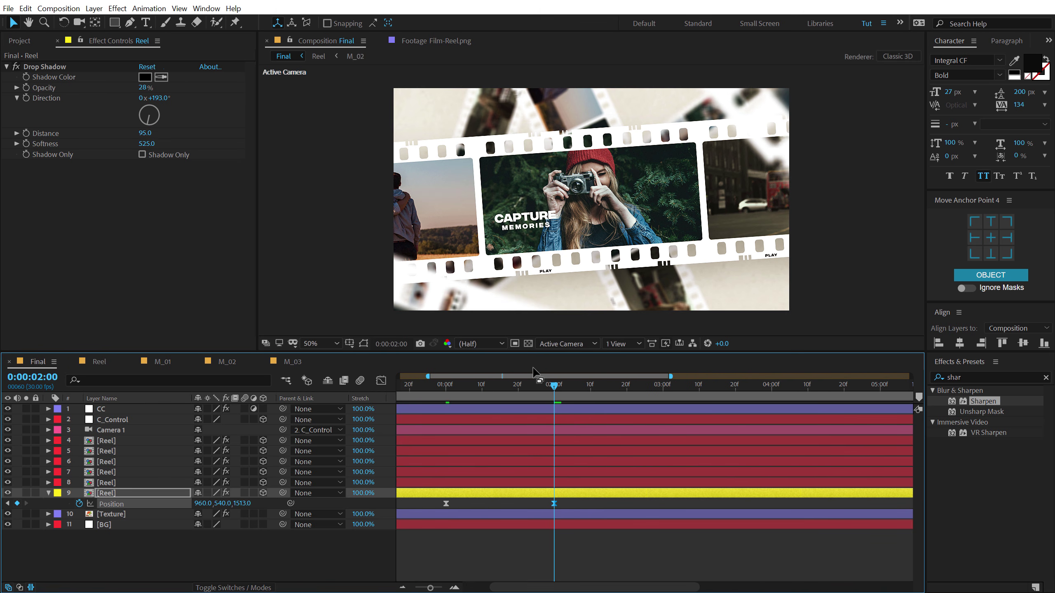
{"action": "left_click_drag", "start_coordinate": [555, 397], "coordinate": [661, 398]}
{"action": "left_click_drag", "start_coordinate": [202, 503], "coordinate": [716, 382]}
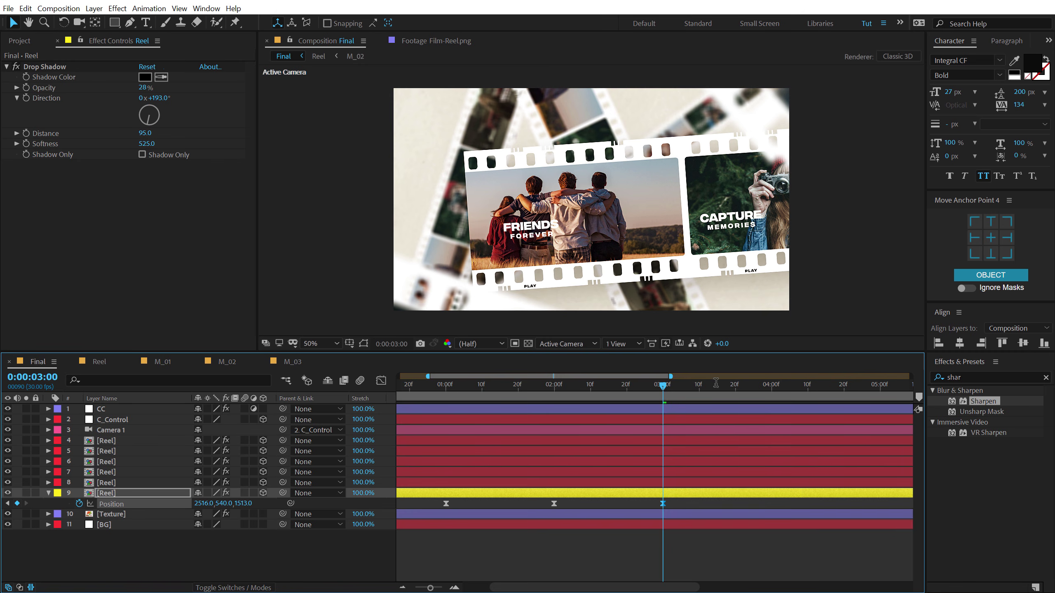
Apply CC RepeTile to the main reel with Expand Left at 1961 and place Drop Shadow below it in the effect order.
{"action": "left_click", "coordinate": [123, 496]}
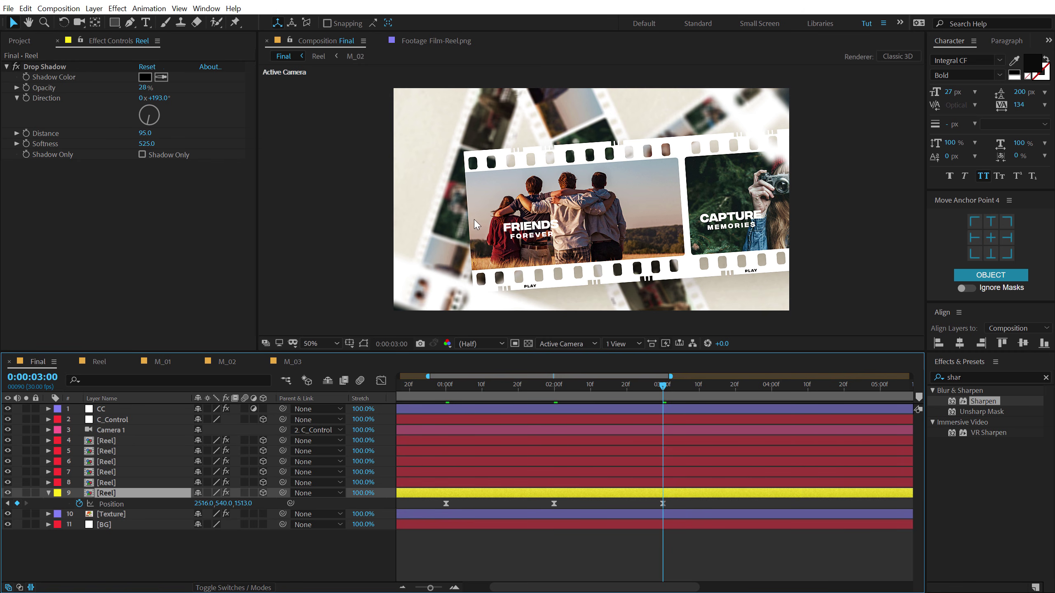
{"action": "left_click", "coordinate": [965, 376]}
{"action": "type", "text": "cc re"}
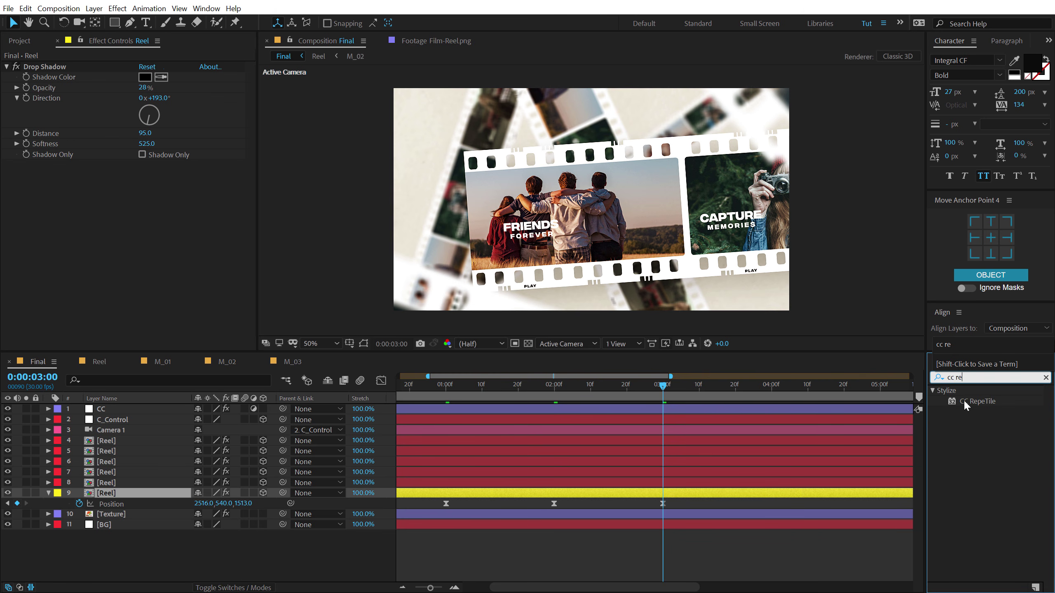
{"action": "double_click", "coordinate": [966, 401]}
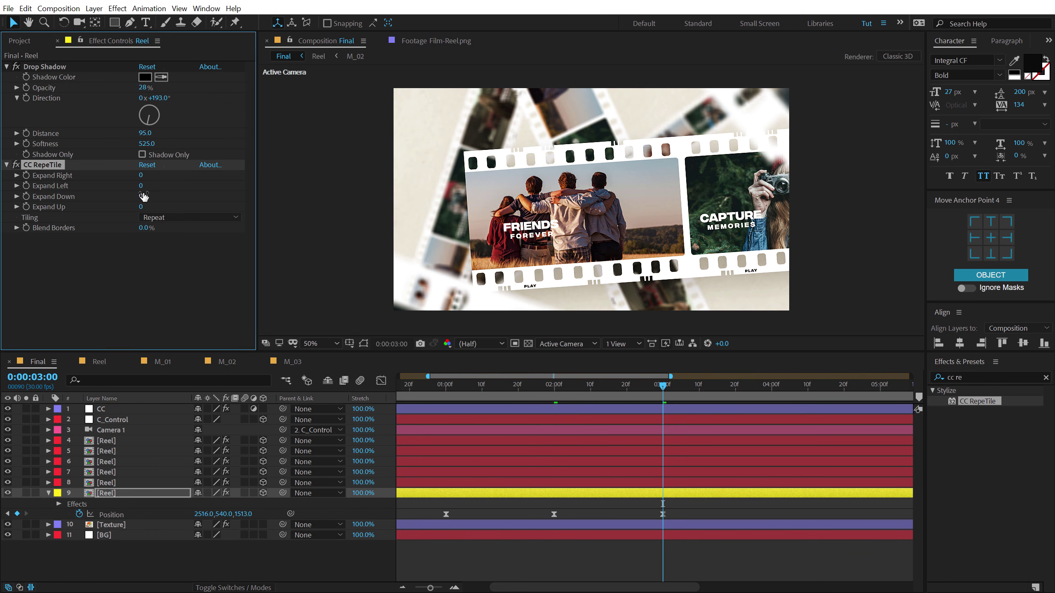
{"action": "left_click_drag", "start_coordinate": [144, 190], "coordinate": [216, 190]}
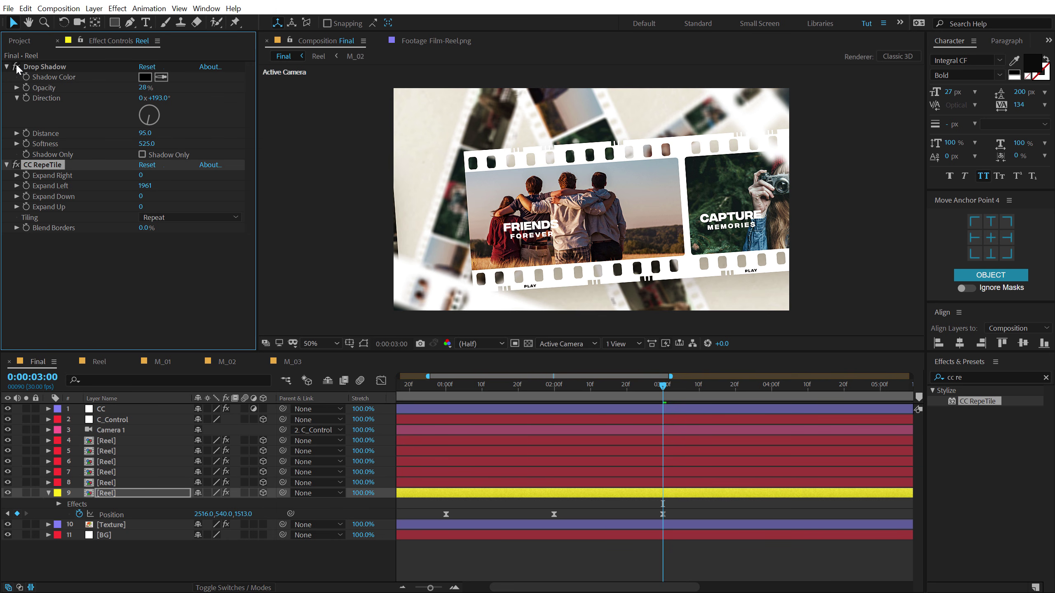
{"action": "left_click_drag", "start_coordinate": [16, 66], "coordinate": [51, 314]}
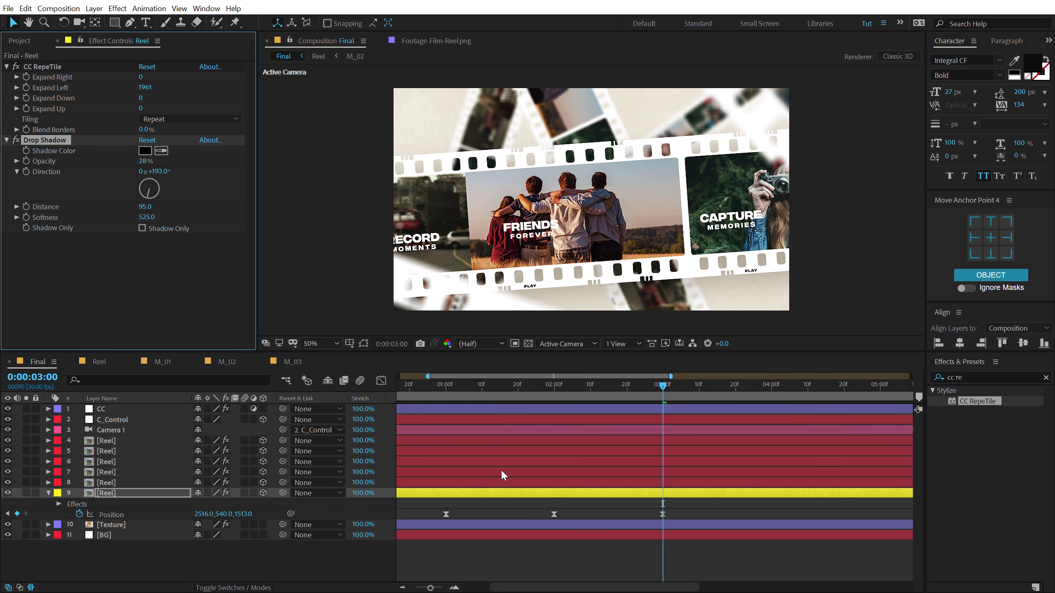
Set the main reel's X position to 2856 at 0:00:03:00 and keyframe its Z Rotation from -4° at 0:00:02:00 to 3° at 0:00:03:00.
{"action": "left_click_drag", "start_coordinate": [200, 514], "coordinate": [392, 488]}
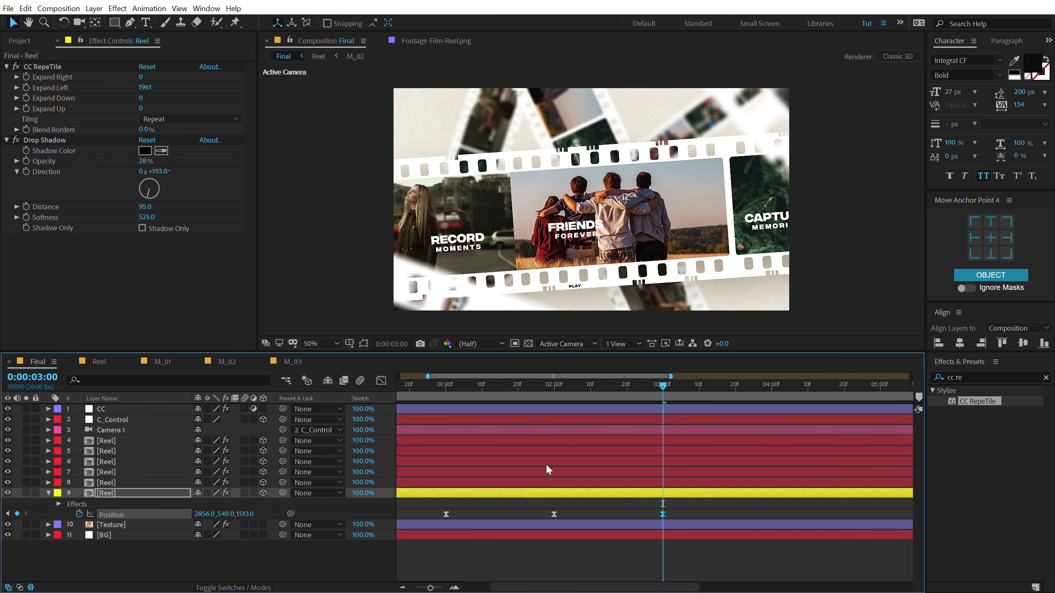
{"action": "left_click_drag", "start_coordinate": [599, 385], "coordinate": [559, 393]}
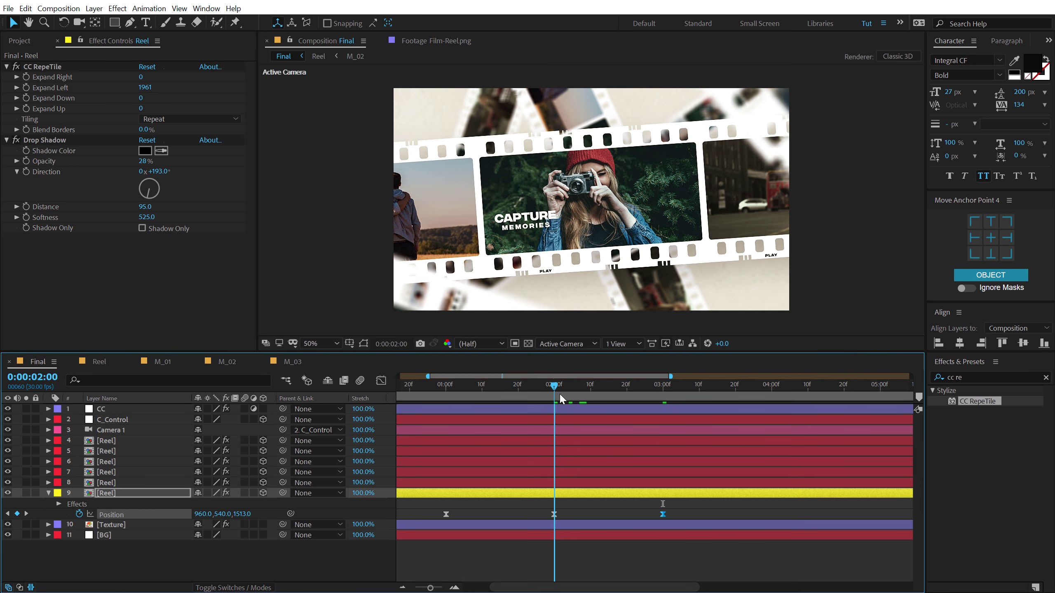
{"action": "left_click", "coordinate": [106, 493]}
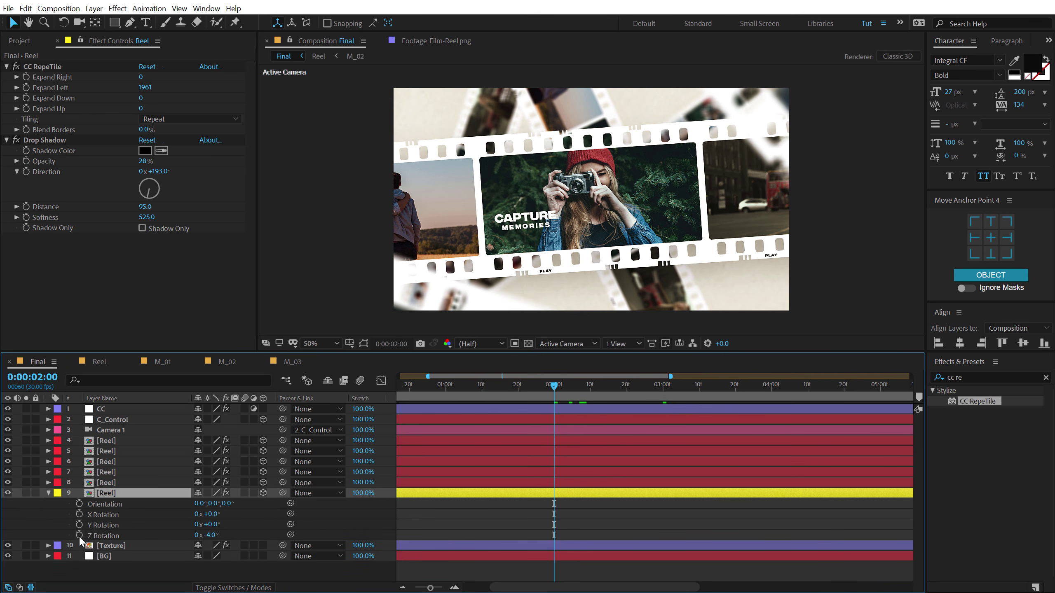
{"action": "left_click", "coordinate": [79, 536]}
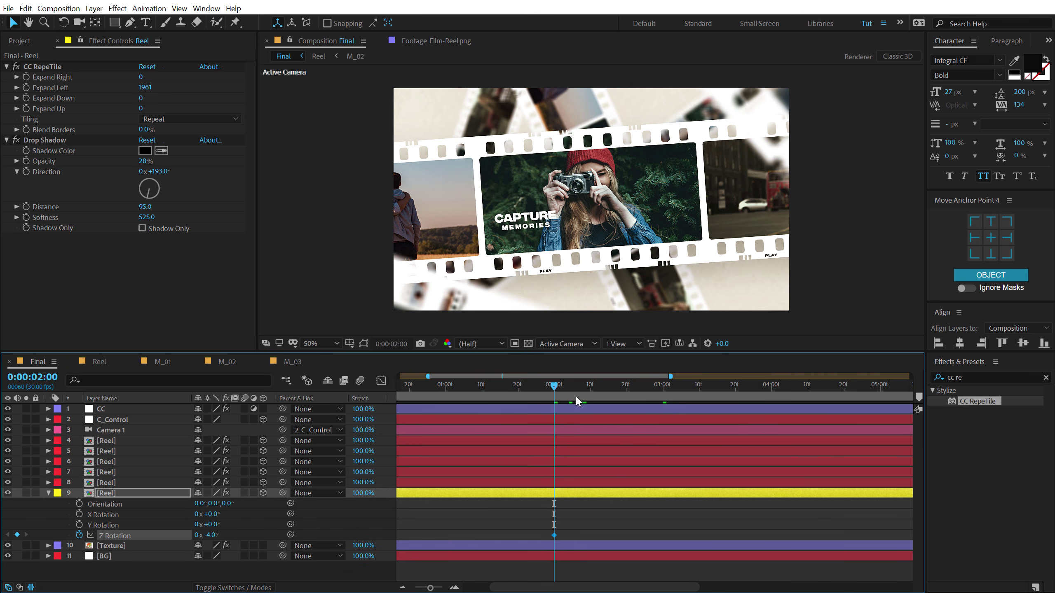
{"action": "key", "text": "y"}
{"action": "key", "text": "u"}
{"action": "left_click", "coordinate": [662, 386]}
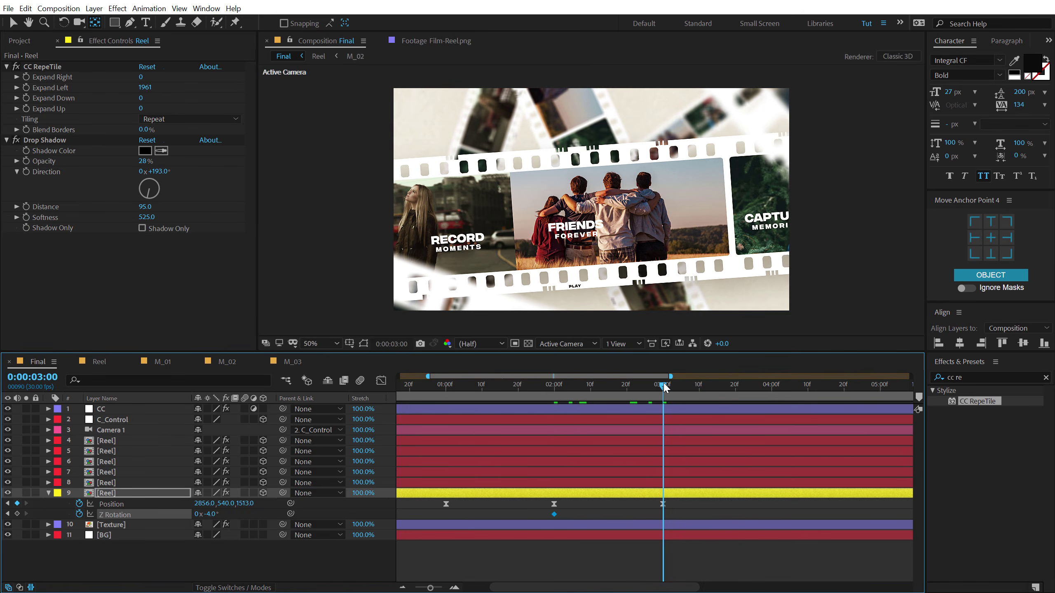
{"action": "left_click_drag", "start_coordinate": [212, 515], "coordinate": [214, 515]}
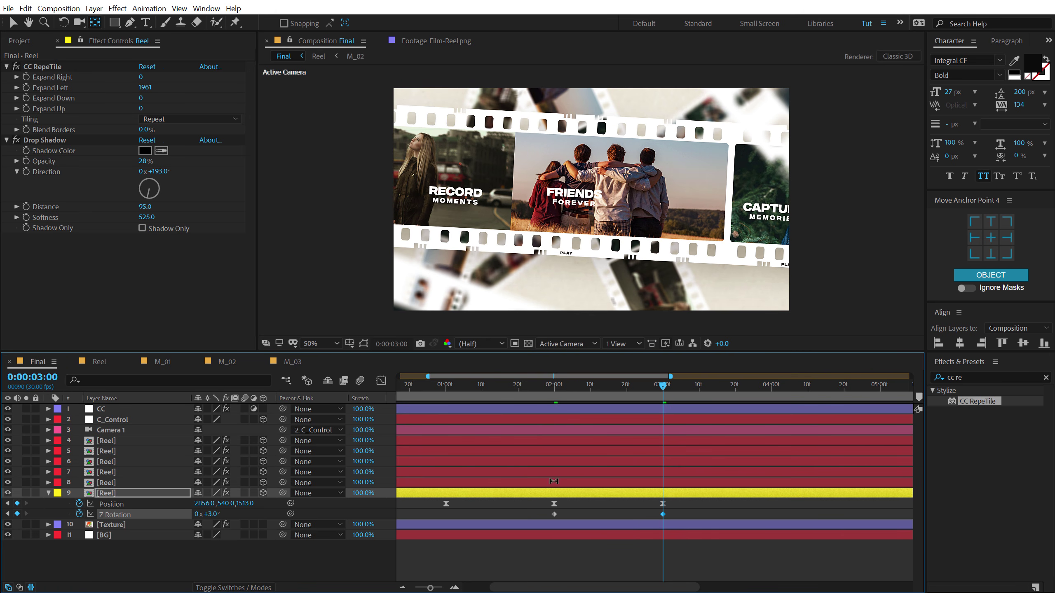
Apply Easy Ease to all Position and Z Rotation keyframes of the main reel.
{"action": "left_click_drag", "start_coordinate": [547, 386], "coordinate": [619, 403]}
{"action": "key", "text": "minus"}
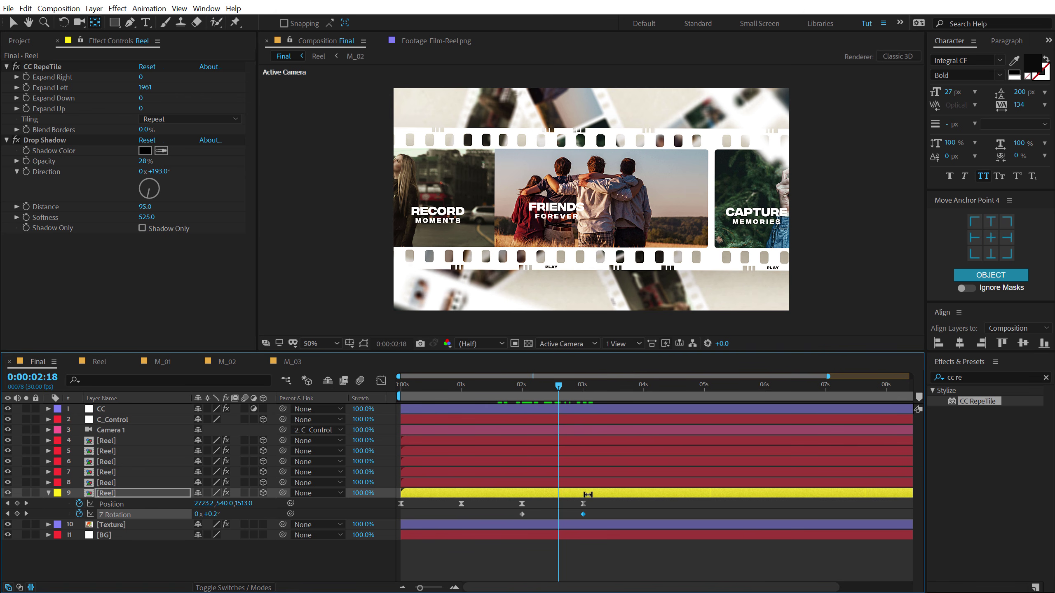
{"action": "left_click_drag", "start_coordinate": [598, 499], "coordinate": [389, 531]}
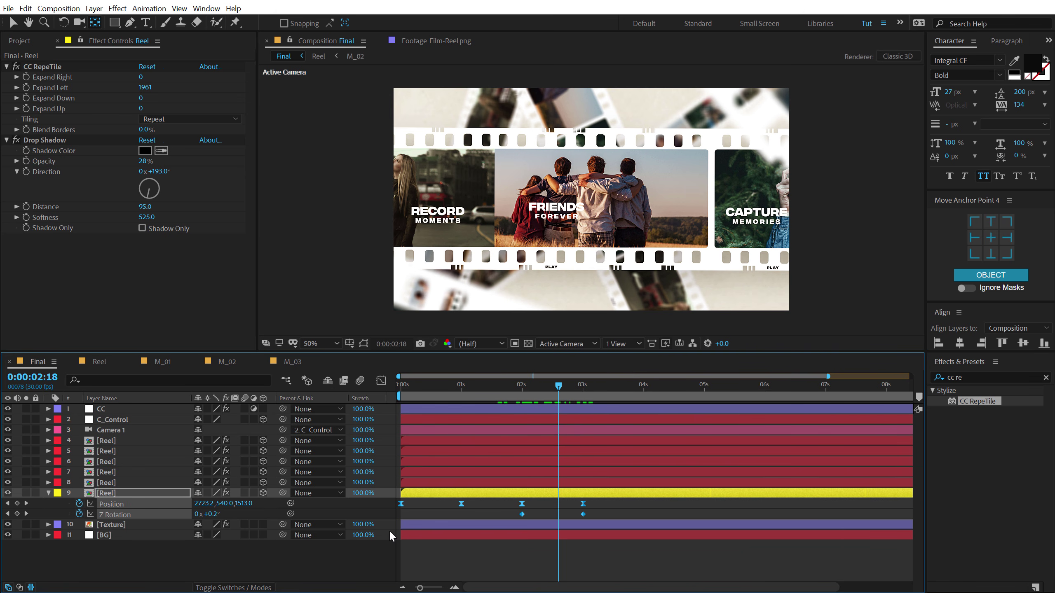
{"action": "key", "text": "F9"}
{"action": "left_click", "coordinate": [515, 547]}
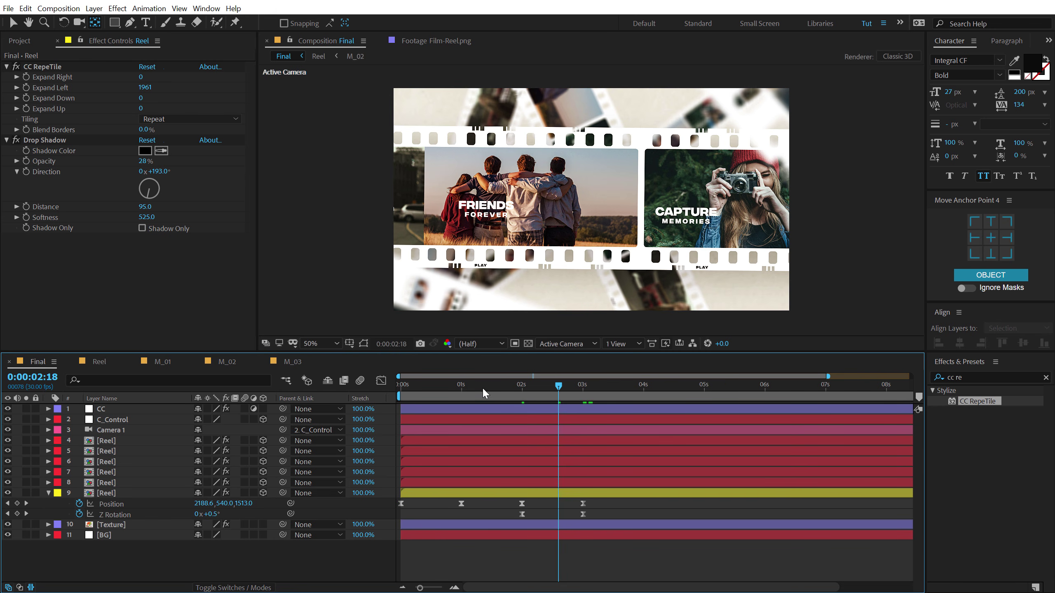
Set the main reel's Z Rotation to 2° at 0:00:03:00 and add holding Position and Z Rotation keyframes at 0:00:04:00.
{"action": "left_click_drag", "start_coordinate": [482, 387], "coordinate": [582, 411]}
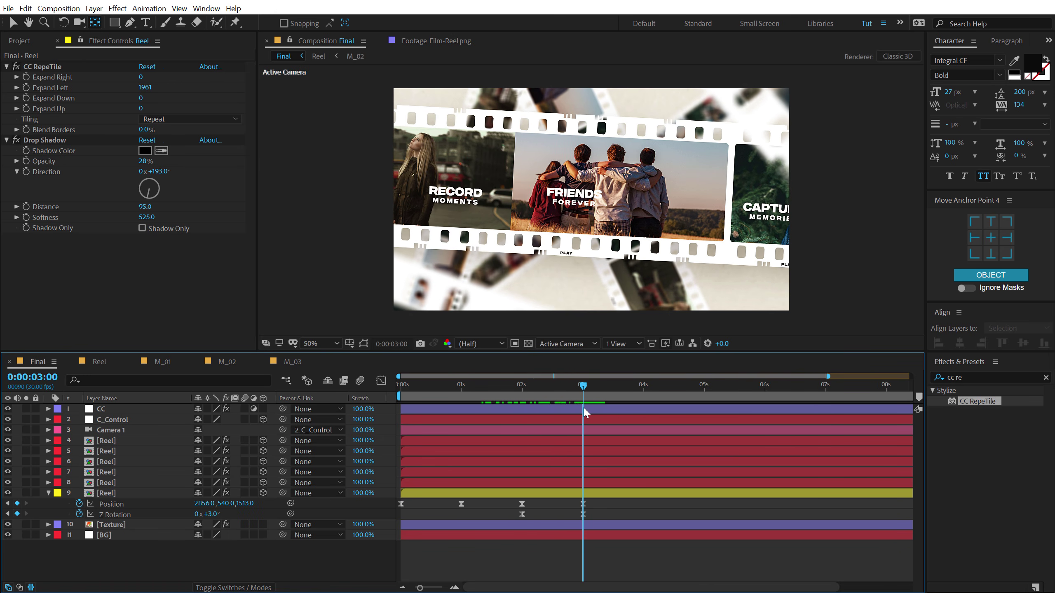
{"action": "left_click", "coordinate": [216, 514]}
{"action": "type", "text": "2"}
{"action": "key", "text": "Return"}
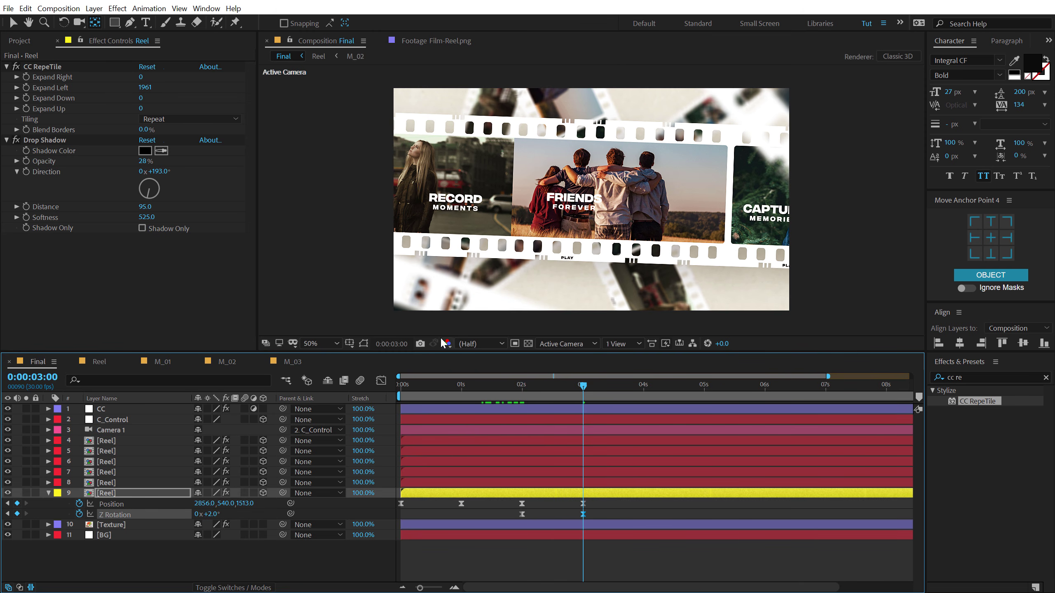
{"action": "left_click", "coordinate": [643, 392]}
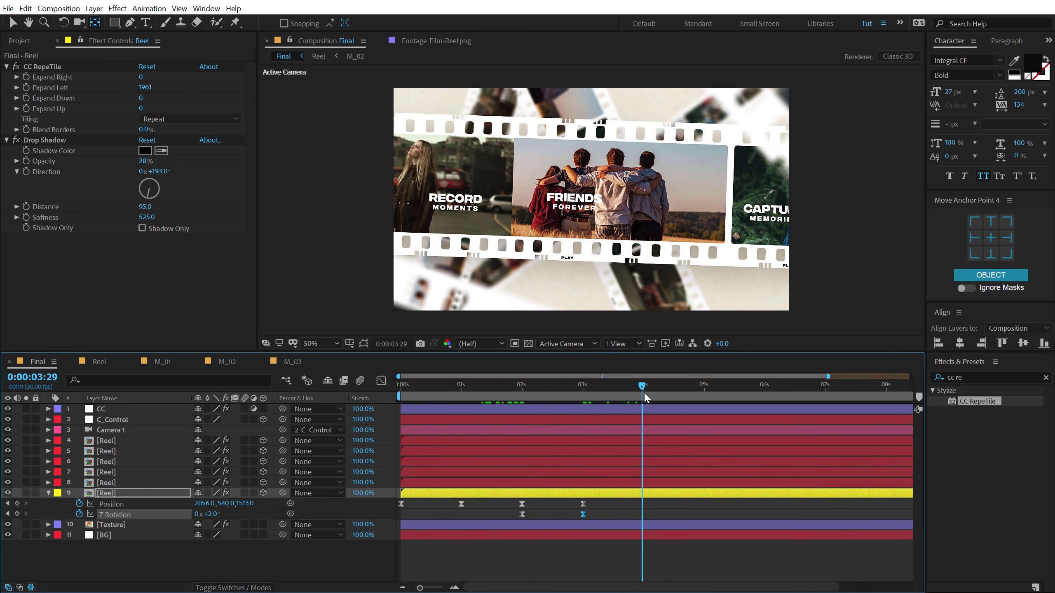
{"action": "left_click", "coordinate": [17, 503]}
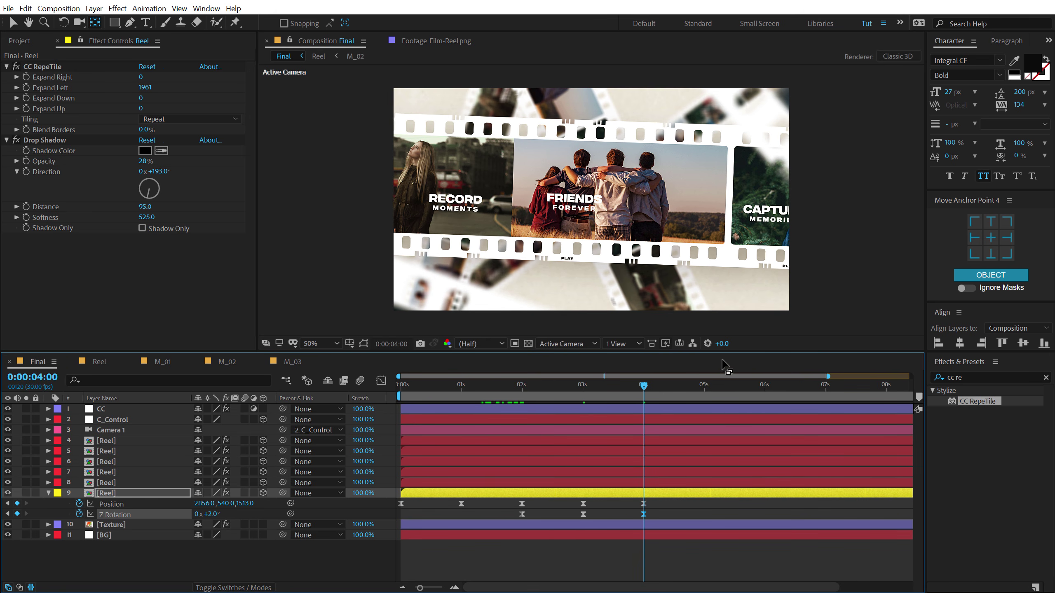
Set the main reel's X position to 4136 at 0:00:05:00 and extend its CC RepeTile Expand Left to 3141.
{"action": "left_click_drag", "start_coordinate": [646, 388], "coordinate": [704, 399]}
{"action": "left_click_drag", "start_coordinate": [203, 503], "coordinate": [998, 507]}
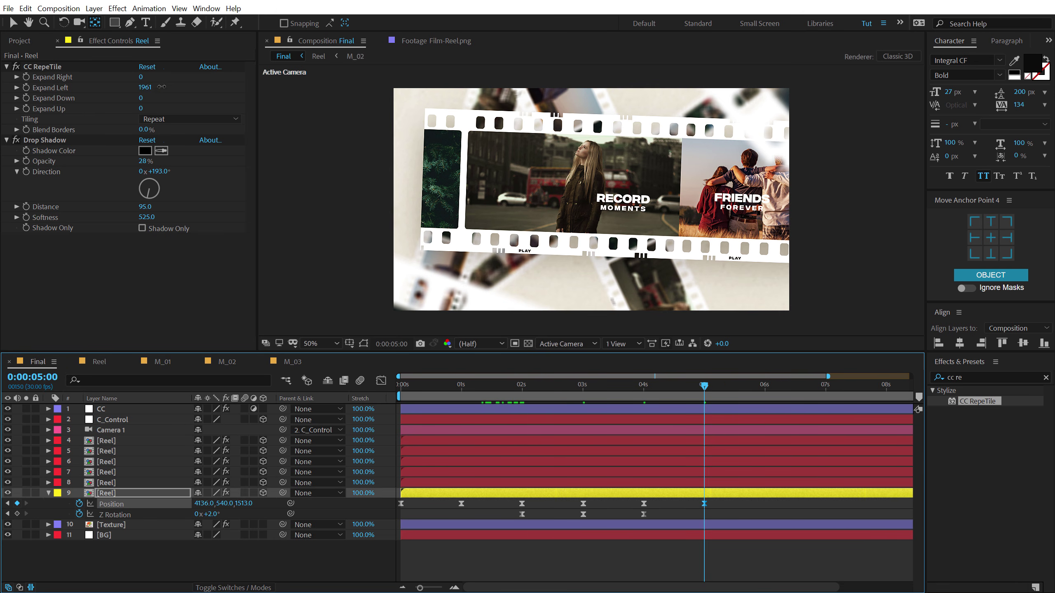
{"action": "left_click_drag", "start_coordinate": [161, 87], "coordinate": [763, 117]}
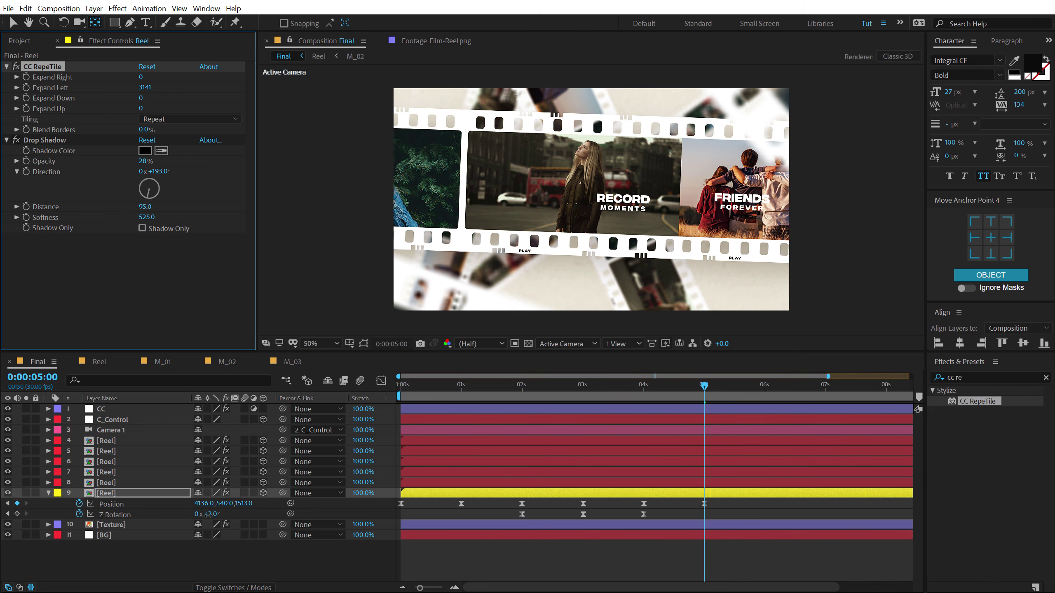
Set the main reel's Z Rotation to 0° at 0:00:05:00 and check the motion around it.
{"action": "left_click_drag", "start_coordinate": [206, 514], "coordinate": [207, 515]}
{"action": "left_click", "coordinate": [224, 564]}
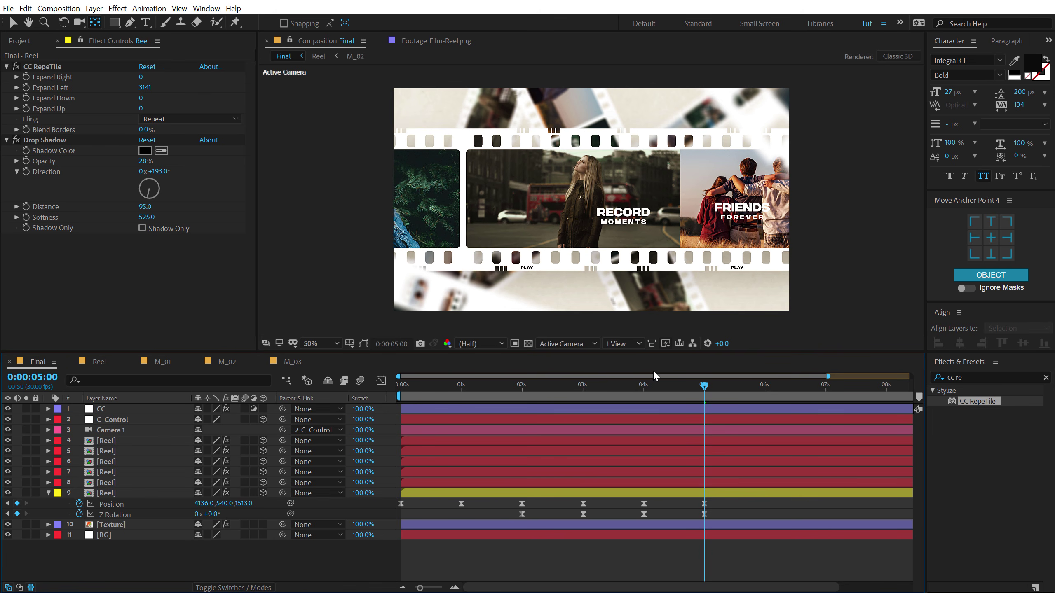
{"action": "left_click_drag", "start_coordinate": [599, 381], "coordinate": [730, 418]}
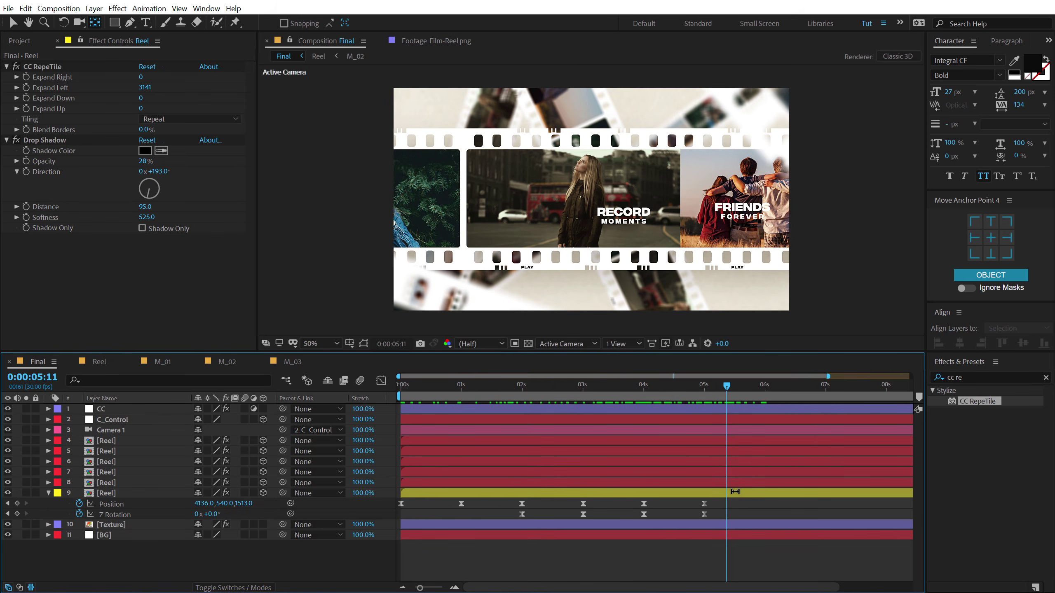
Set the easing influence of all the main reel's Position and Z Rotation keyframes to 80 on both sides with Keyframe Wingman.
{"action": "left_click_drag", "start_coordinate": [743, 503], "coordinate": [369, 534]}
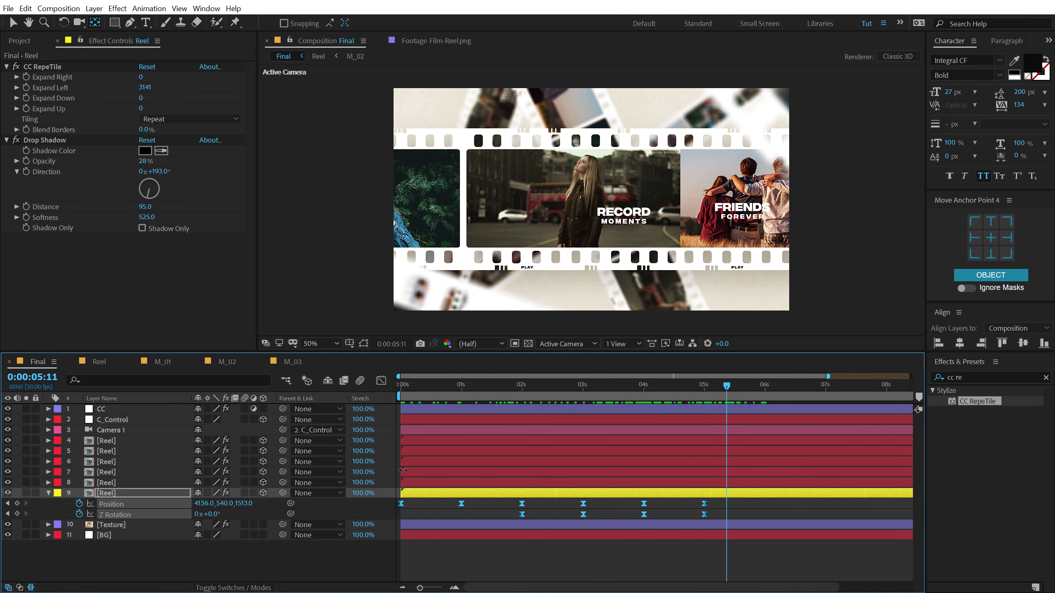
{"action": "left_click", "coordinate": [206, 8]}
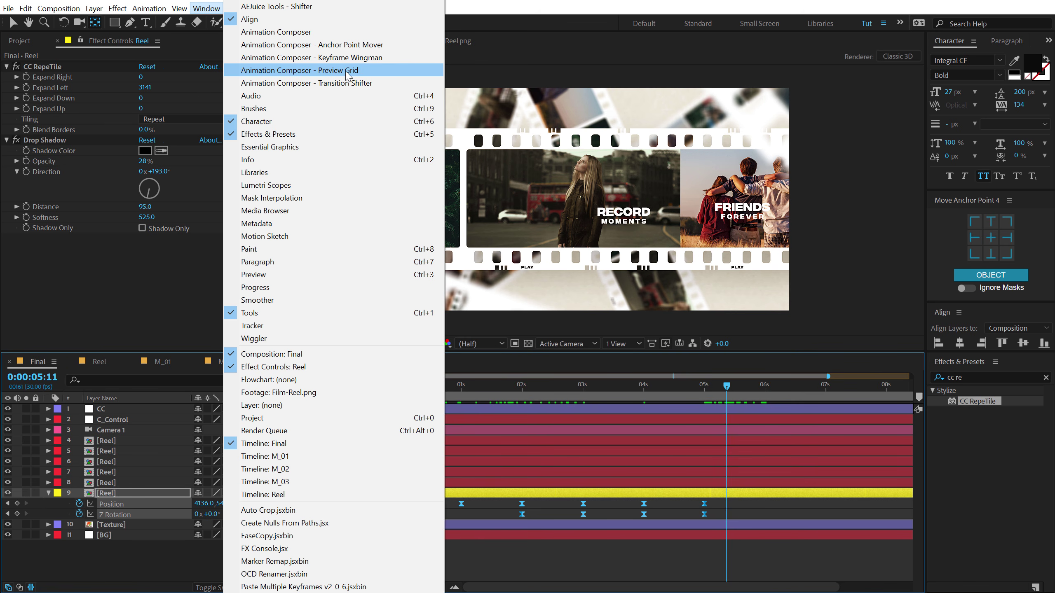
{"action": "key", "text": "Escape"}
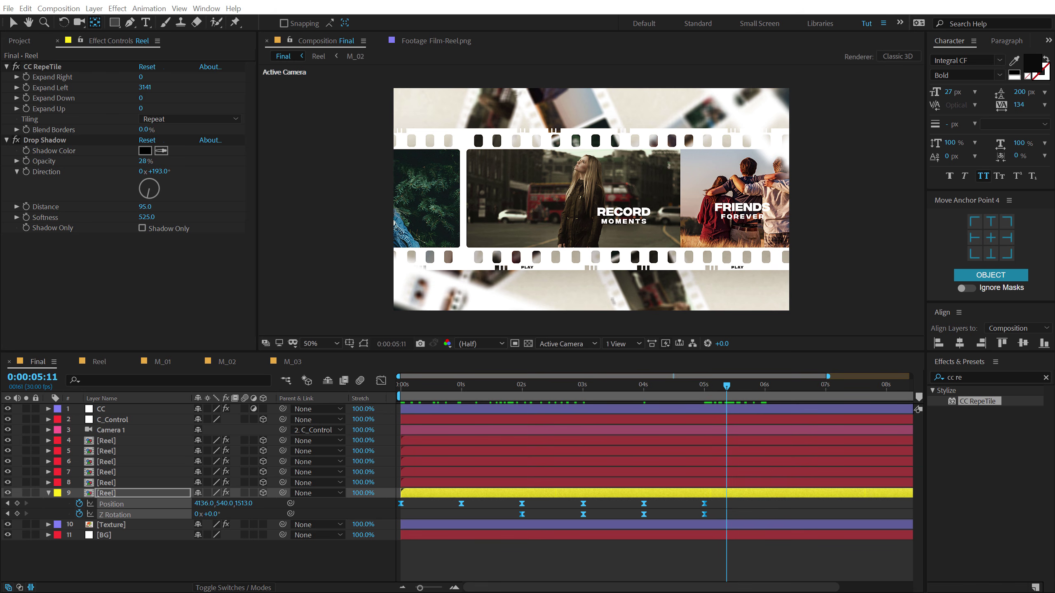
{"action": "left_click_drag", "start_coordinate": [257, 351], "coordinate": [128, 343]}
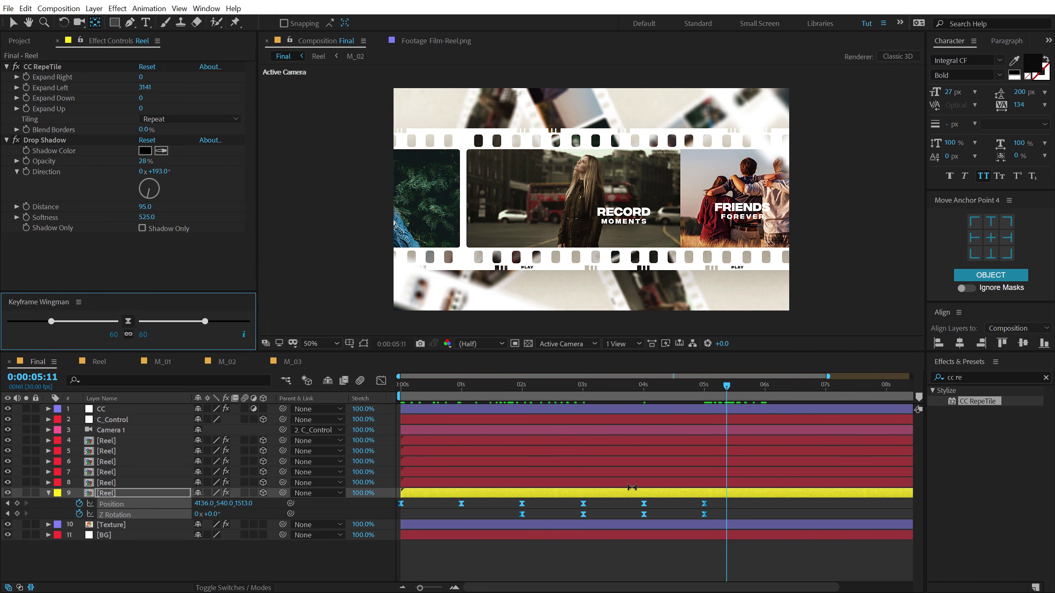
{"action": "left_click", "coordinate": [381, 381]}
{"action": "left_click_drag", "start_coordinate": [809, 507], "coordinate": [266, 574]}
{"action": "left_click_drag", "start_coordinate": [204, 323], "coordinate": [229, 318]}
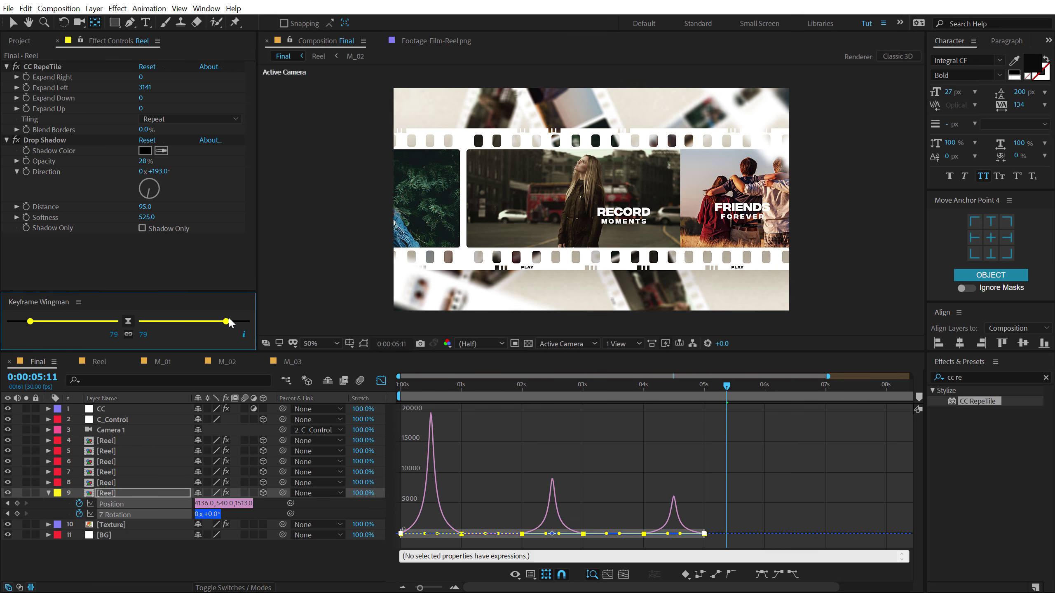
{"action": "left_click", "coordinate": [380, 380]}
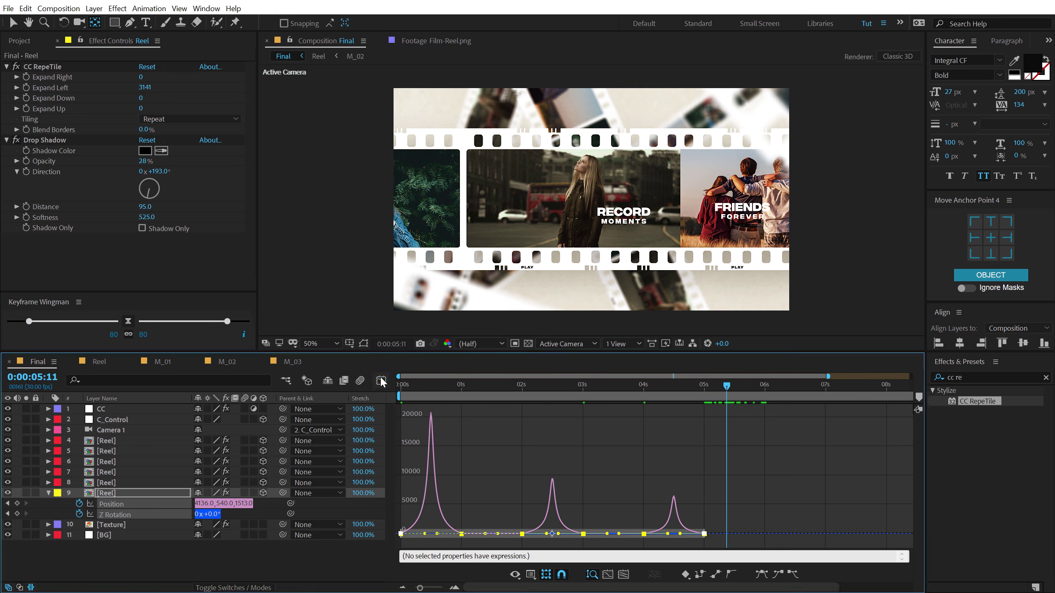
{"action": "left_click", "coordinate": [556, 568]}
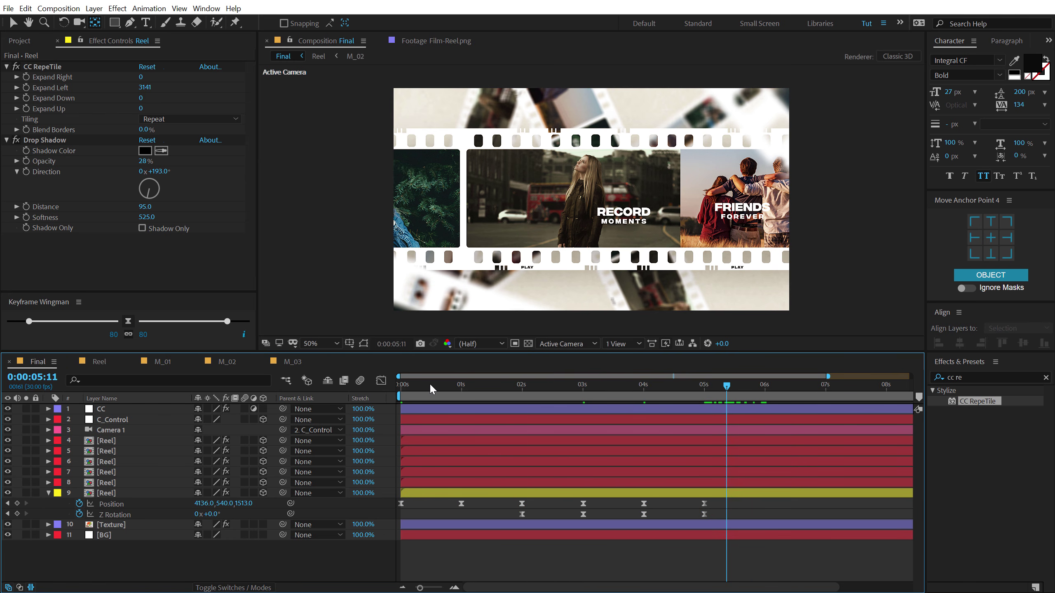
Reshape the speed curve between the main reel's first two Position keyframes so it peaks early, and preview the animation.
{"action": "key", "text": "Home"}
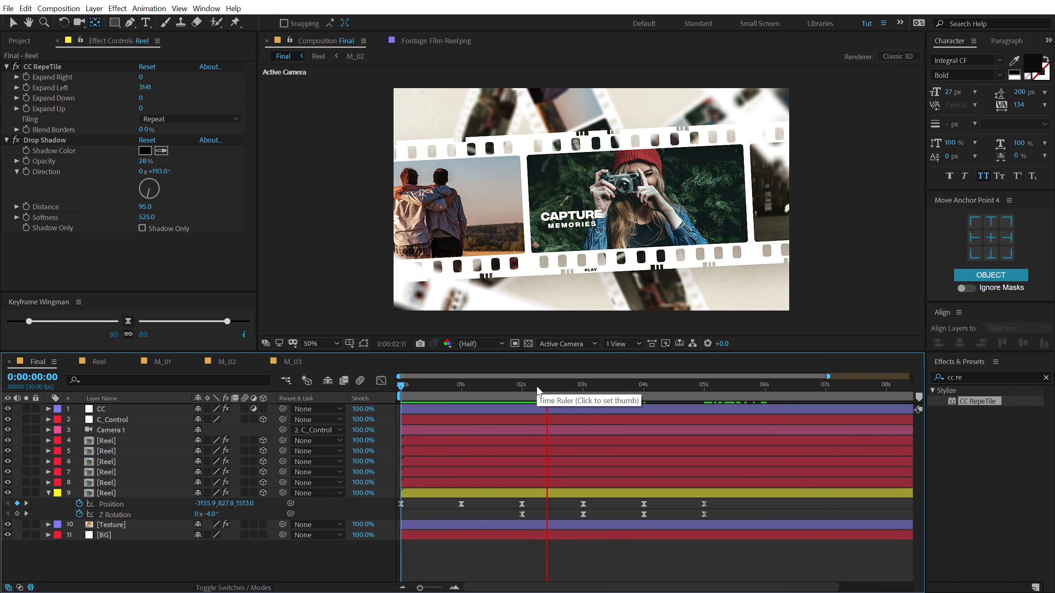
{"action": "left_click", "coordinate": [420, 388]}
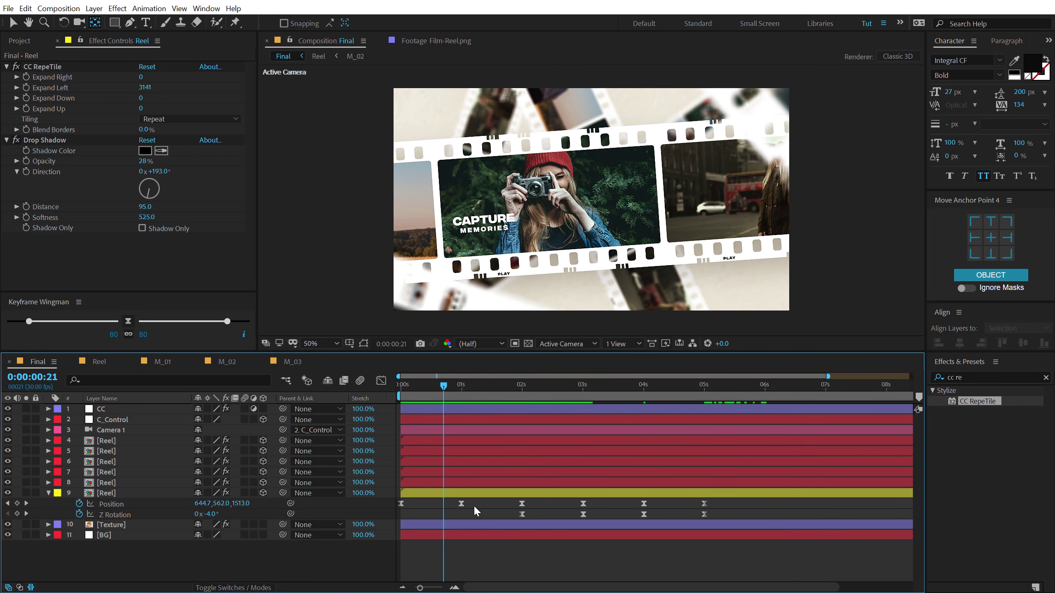
{"action": "left_click_drag", "start_coordinate": [473, 505], "coordinate": [384, 510]}
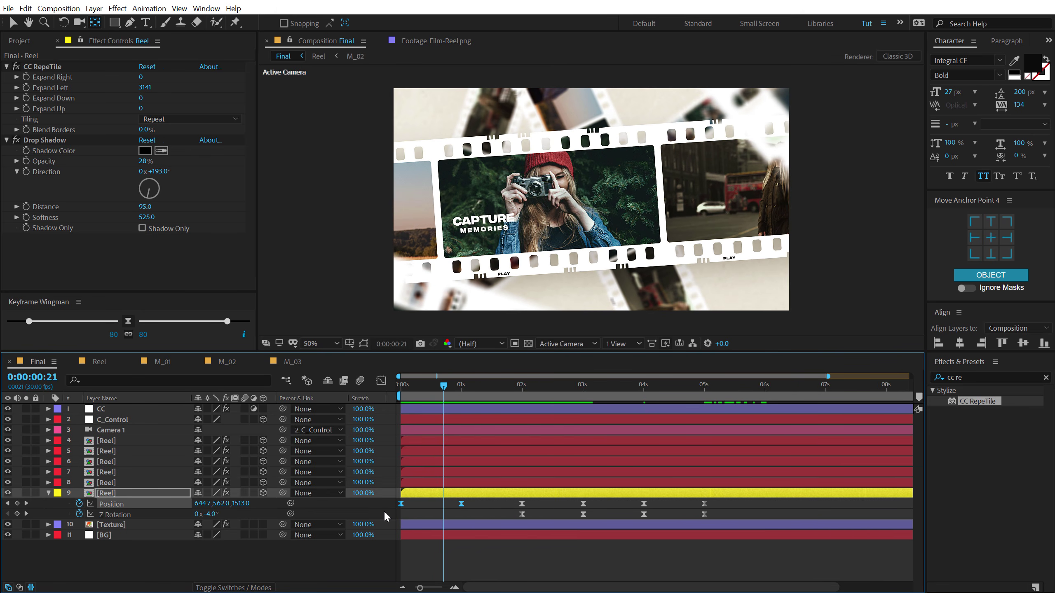
{"action": "left_click", "coordinate": [380, 381]}
{"action": "left_click_drag", "start_coordinate": [473, 520], "coordinate": [432, 539]}
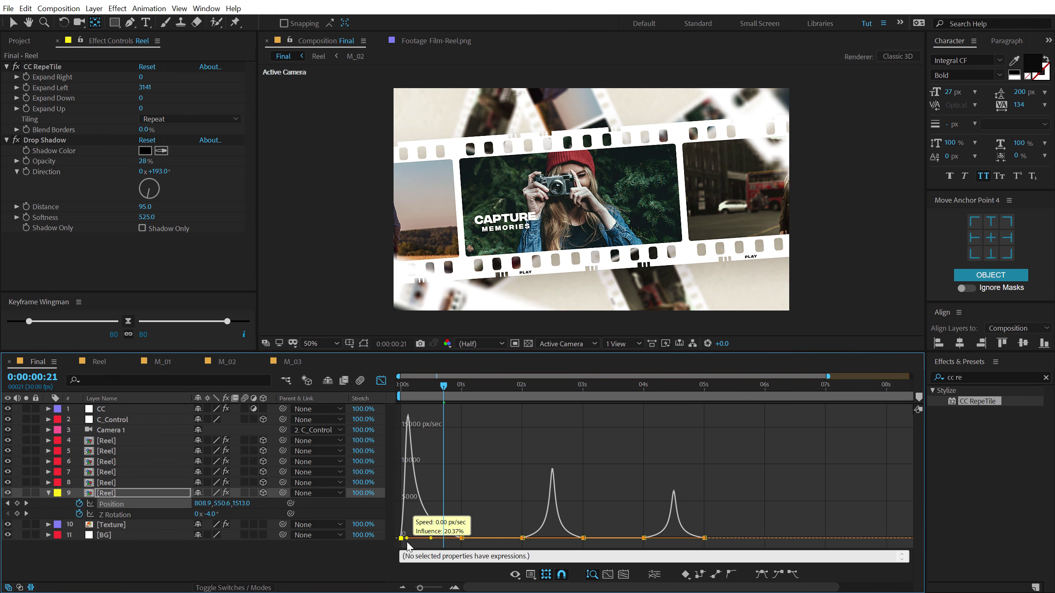
{"action": "left_click", "coordinate": [401, 538]}
{"action": "left_click_drag", "start_coordinate": [417, 387], "coordinate": [367, 393]}
{"action": "key", "text": "space"}
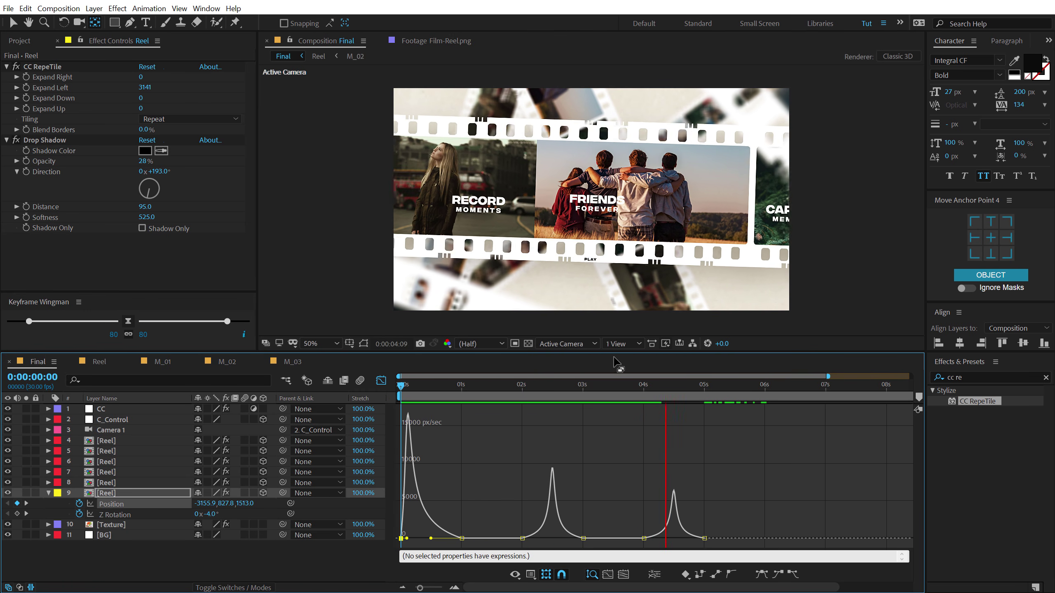
Stretch all the main reel's Position and Z Rotation keyframes proportionally so the last pair falls at about 0:00:08:00, and preview the new timing.
{"action": "left_click", "coordinate": [645, 394]}
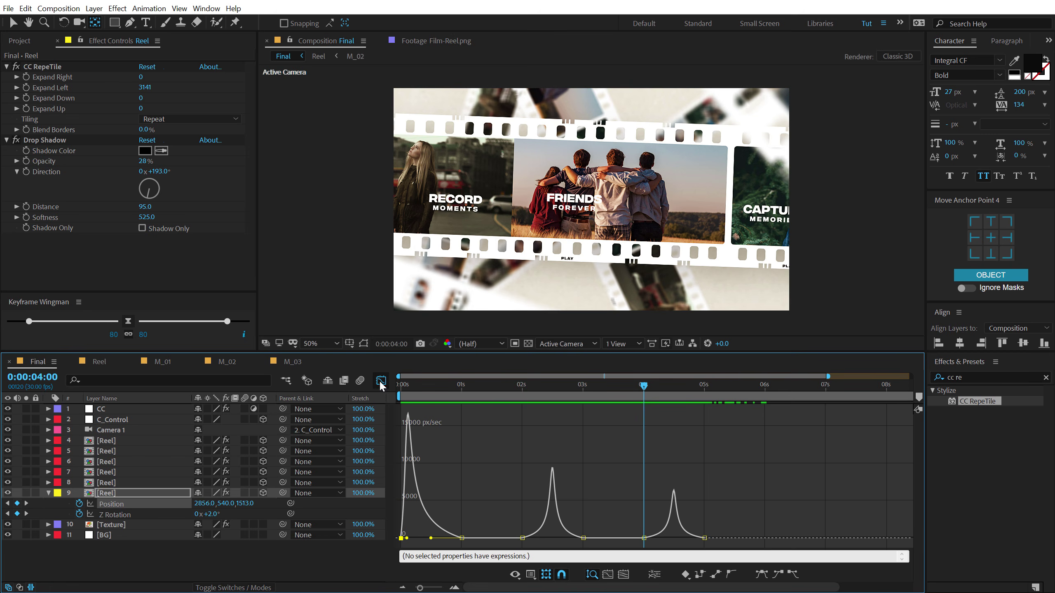
{"action": "left_click", "coordinate": [381, 380]}
{"action": "left_click_drag", "start_coordinate": [668, 507], "coordinate": [375, 539]}
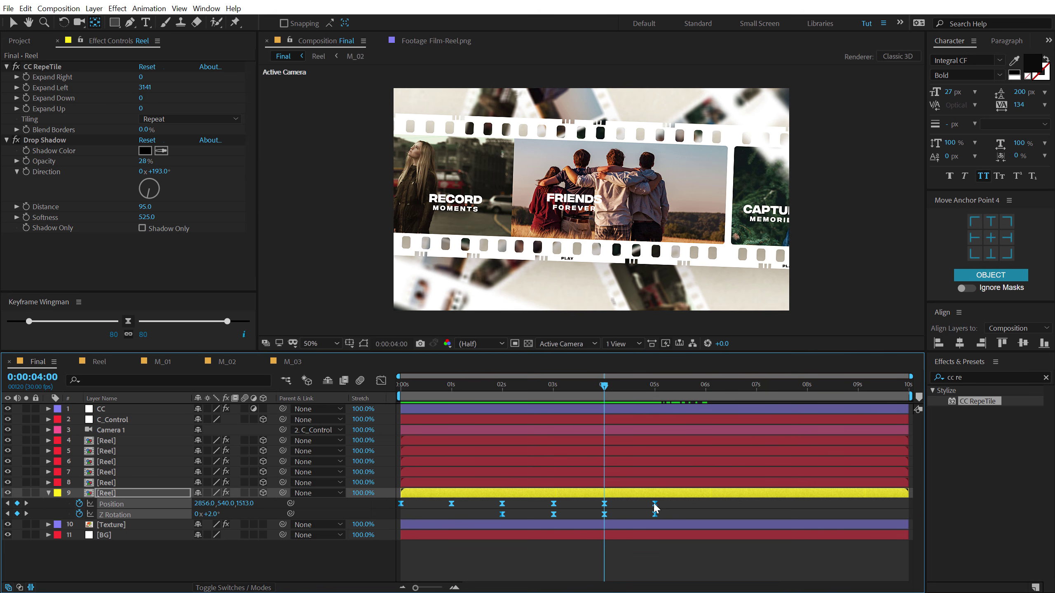
{"action": "left_click_drag", "start_coordinate": [655, 508], "coordinate": [686, 507]}
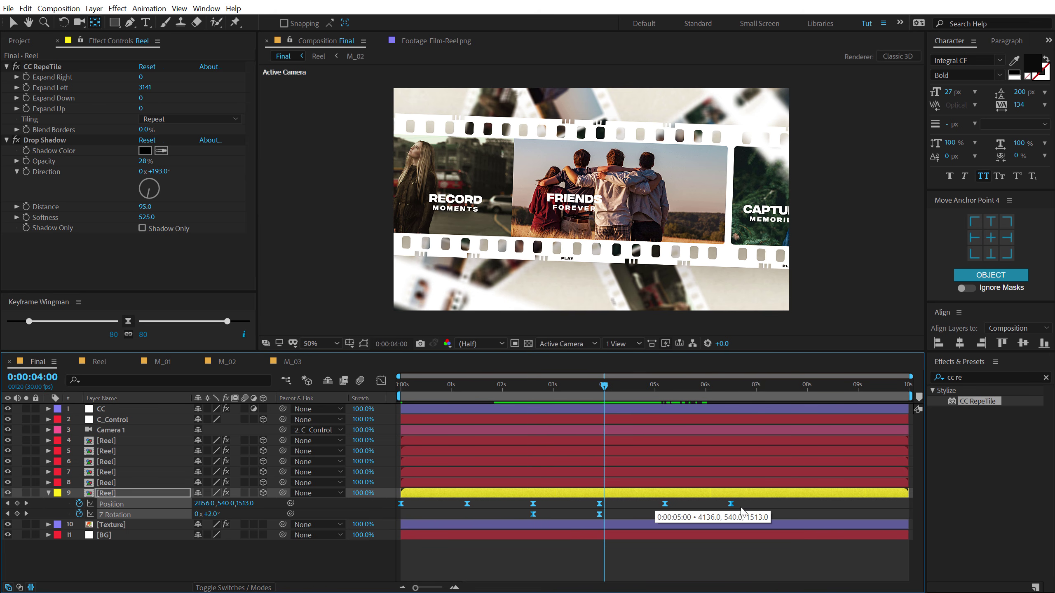
{"action": "left_click_drag", "start_coordinate": [813, 508], "coordinate": [807, 507]}
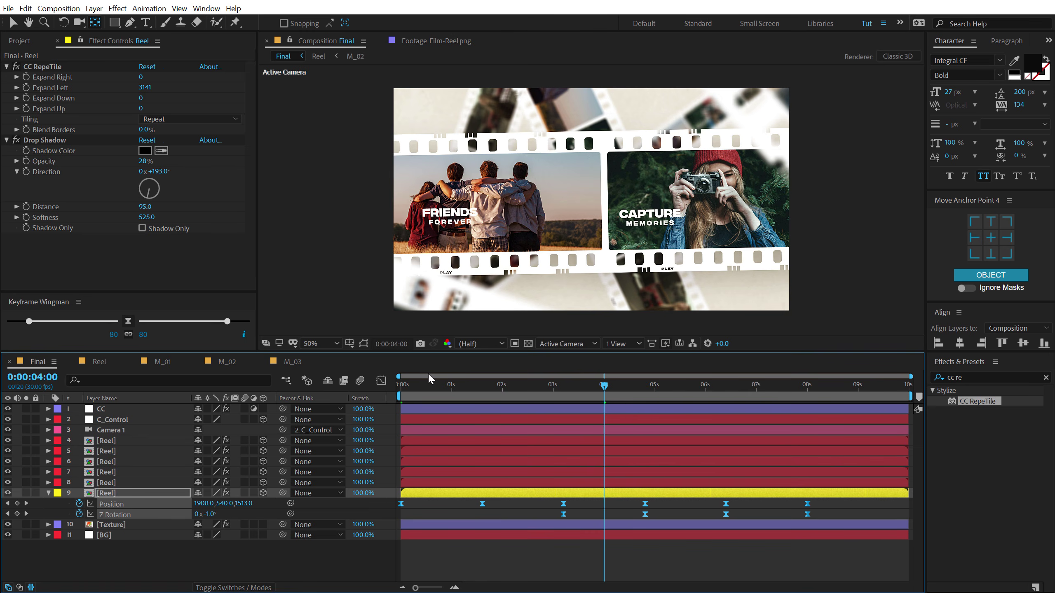
{"action": "key", "text": "space"}
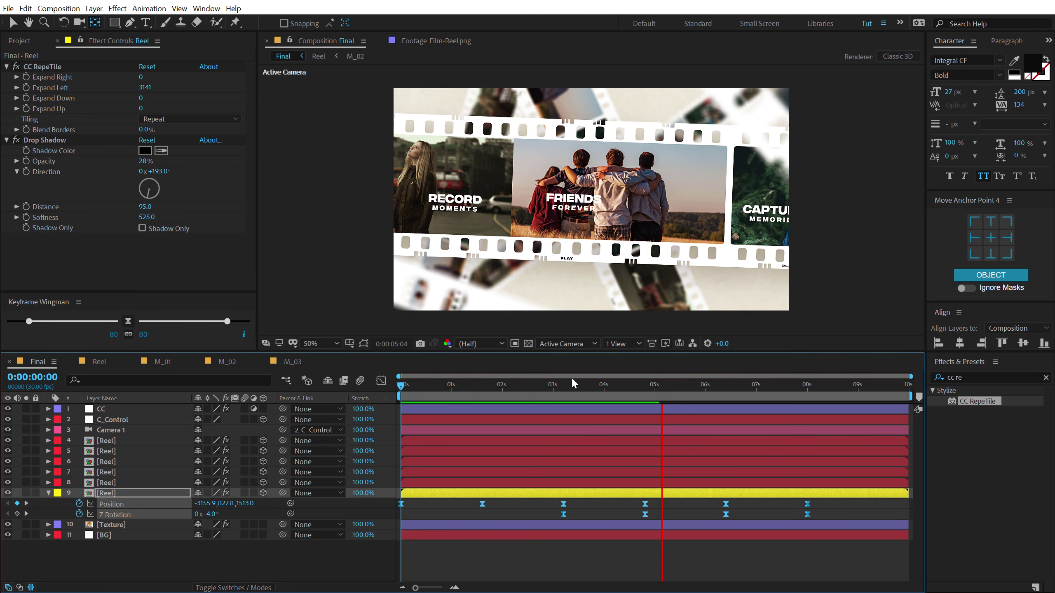
{"action": "left_click_drag", "start_coordinate": [571, 377], "coordinate": [660, 390]}
{"action": "left_click", "coordinate": [538, 547]}
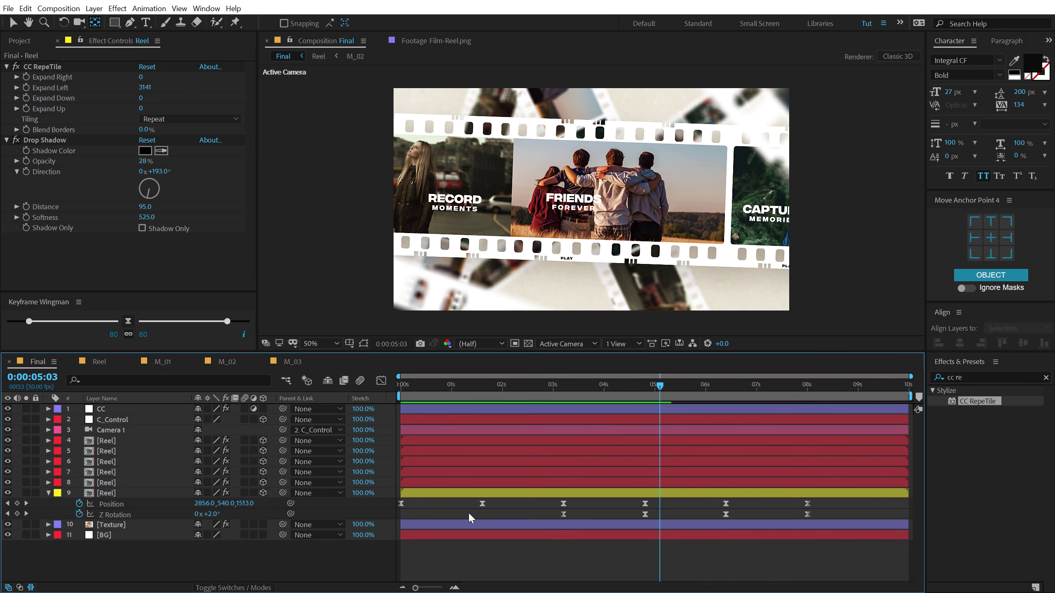
{"action": "key", "text": "u"}
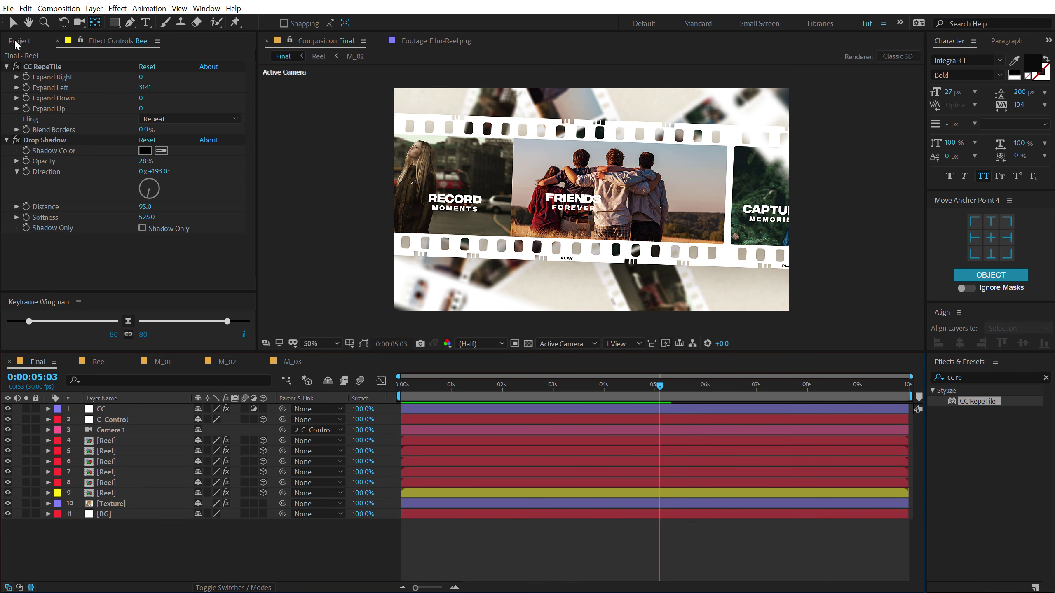
Add Bokeh Leaks 5.mov as the topmost layer of the Final composition with the Screen blending mode.
{"action": "left_click", "coordinate": [18, 41]}
{"action": "left_click_drag", "start_coordinate": [69, 198], "coordinate": [130, 408]}
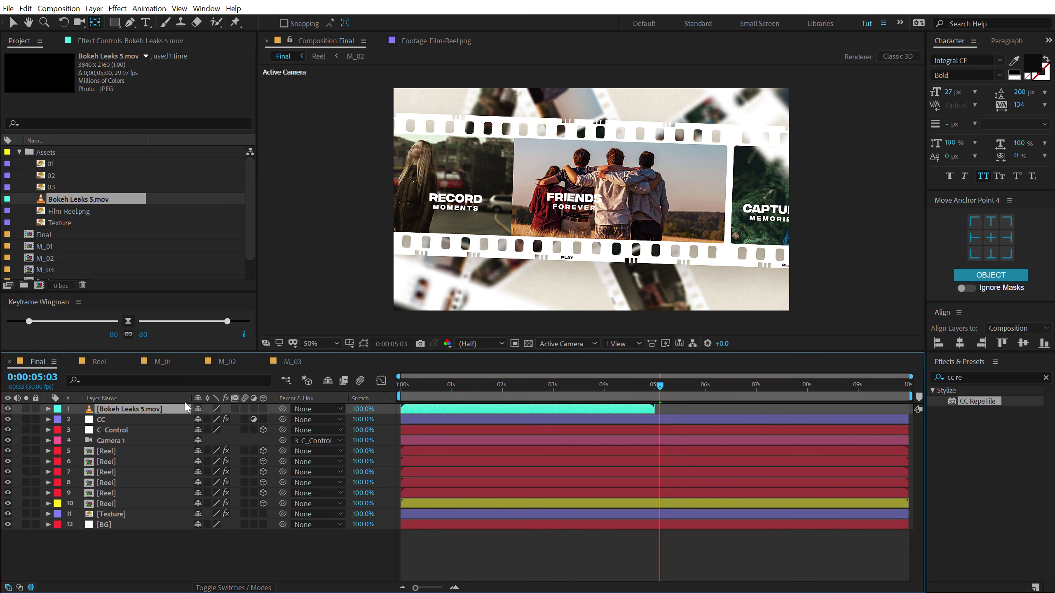
{"action": "left_click_drag", "start_coordinate": [528, 395], "coordinate": [568, 395]}
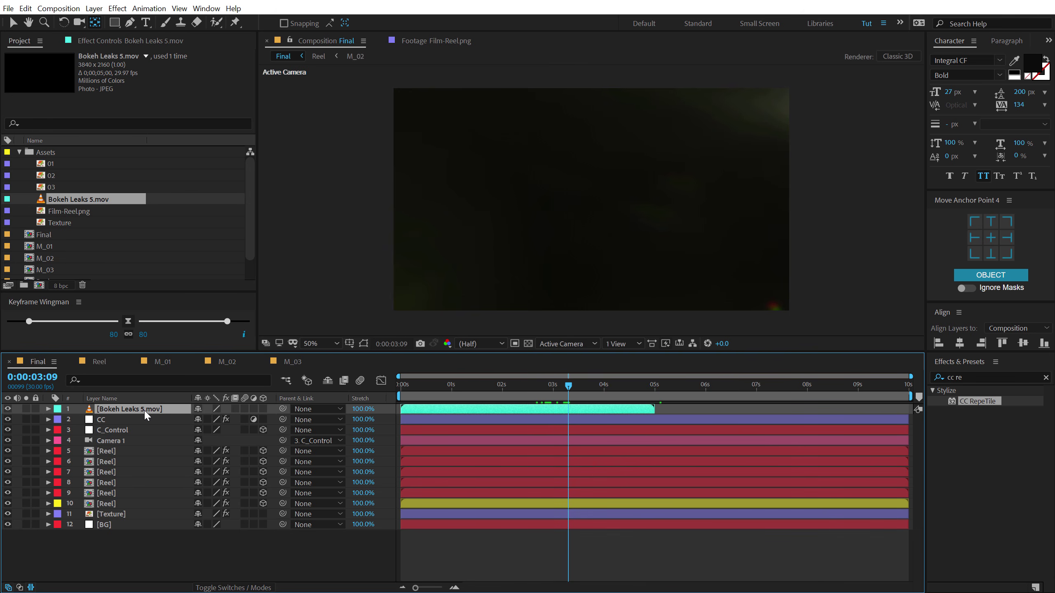
{"action": "key", "text": "F4"}
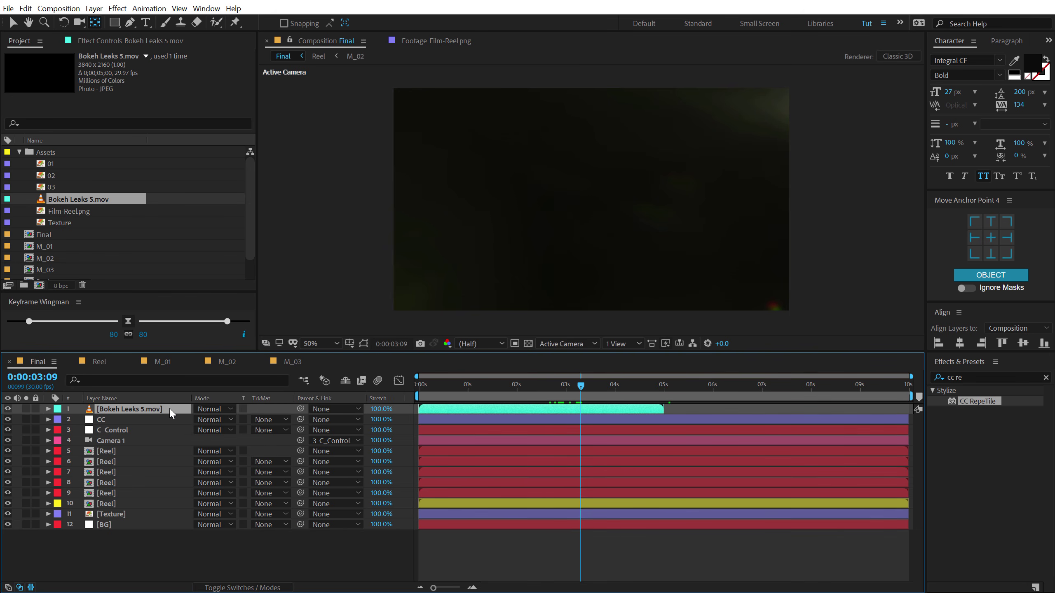
{"action": "left_click", "coordinate": [225, 409]}
{"action": "left_click", "coordinate": [253, 50]}
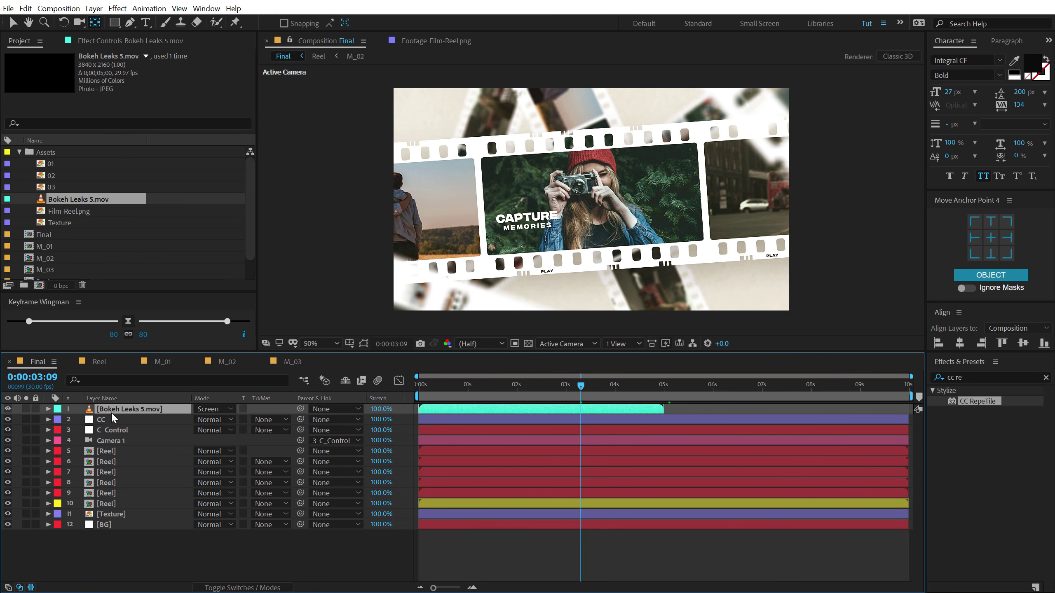
Set the Bokeh Leaks 5.mov layer's opacity to 50% and check the overlay along the timeline.
{"action": "key", "text": "t"}
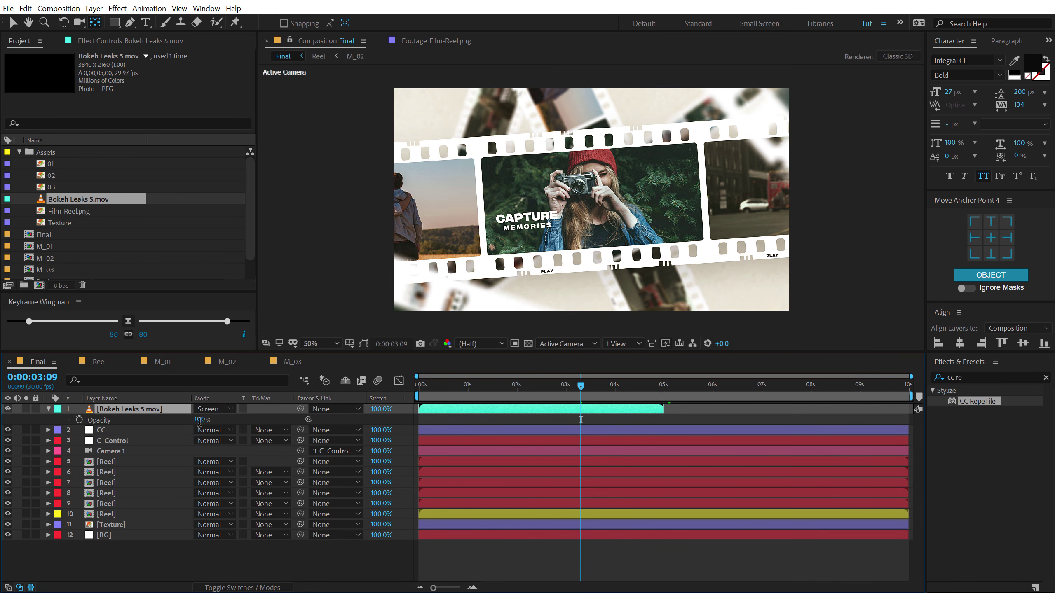
{"action": "left_click", "coordinate": [200, 420]}
{"action": "type", "text": "50"}
{"action": "key", "text": "Return"}
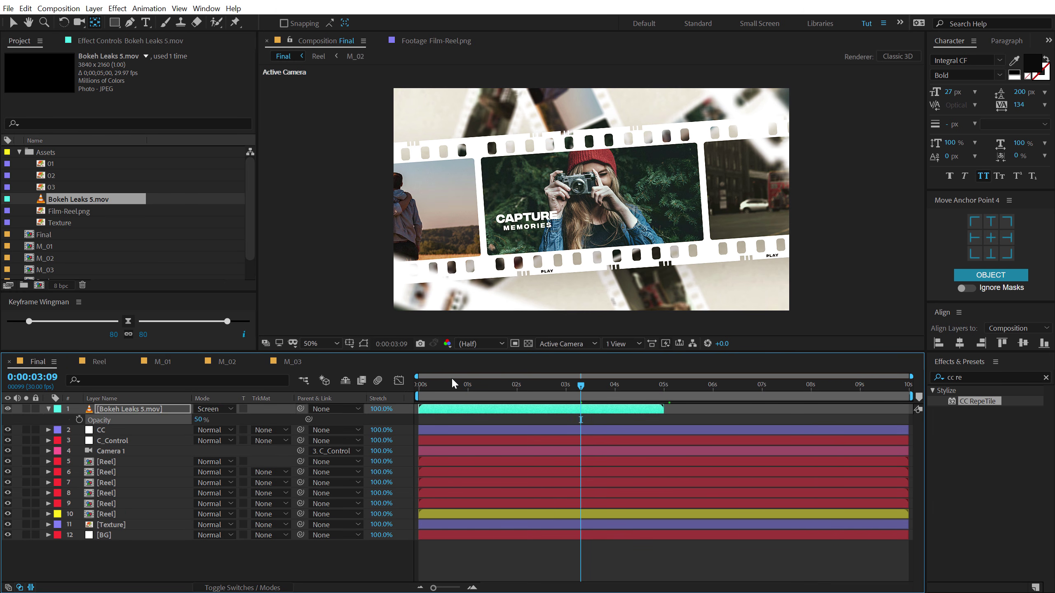
{"action": "left_click_drag", "start_coordinate": [440, 384], "coordinate": [519, 388]}
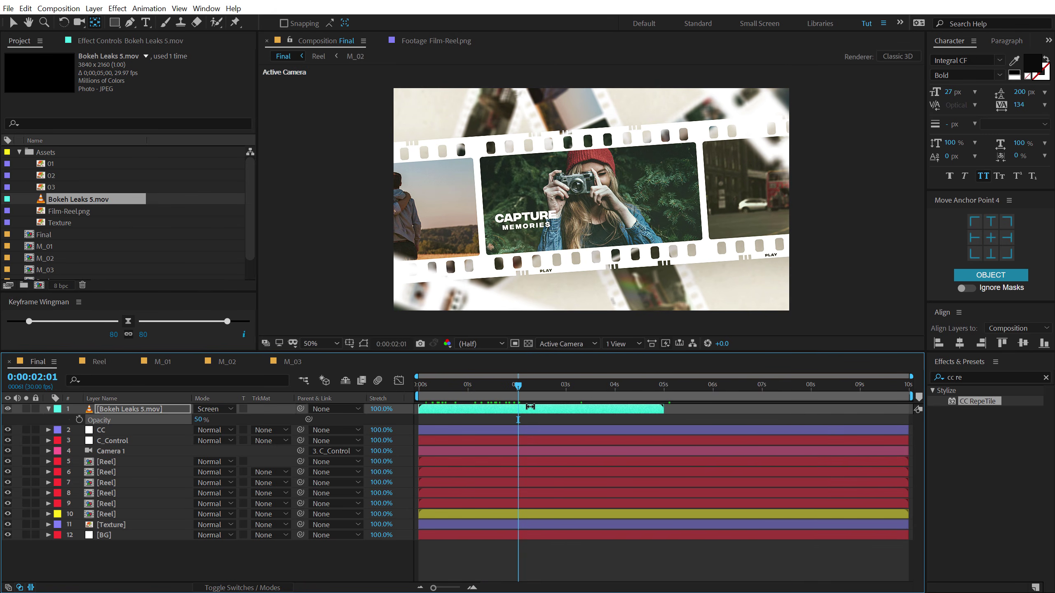
Duplicate the Bokeh Leaks 5.mov layer and shift the copy to start at 0:00:05:00, where the original ends.
{"action": "key", "text": "ctrl+d"}
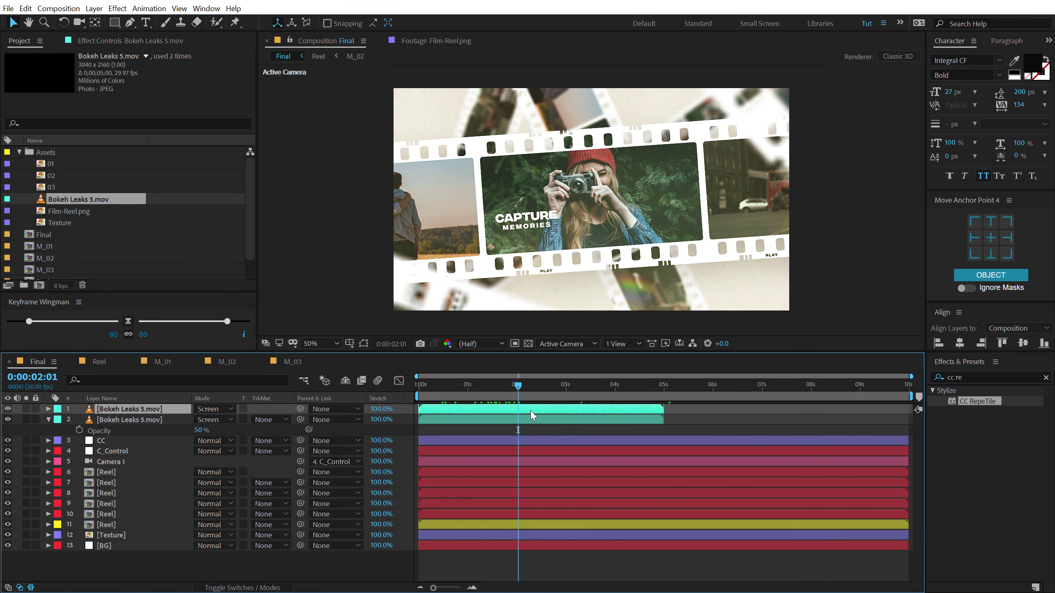
{"action": "left_click_drag", "start_coordinate": [530, 410], "coordinate": [730, 409]}
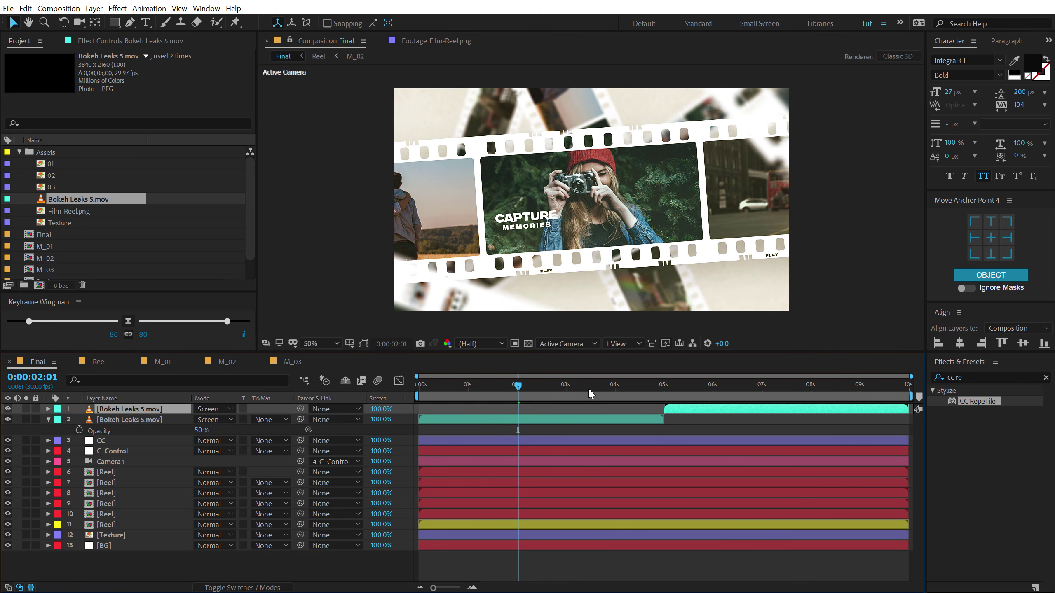
{"action": "left_click_drag", "start_coordinate": [551, 387], "coordinate": [422, 411]}
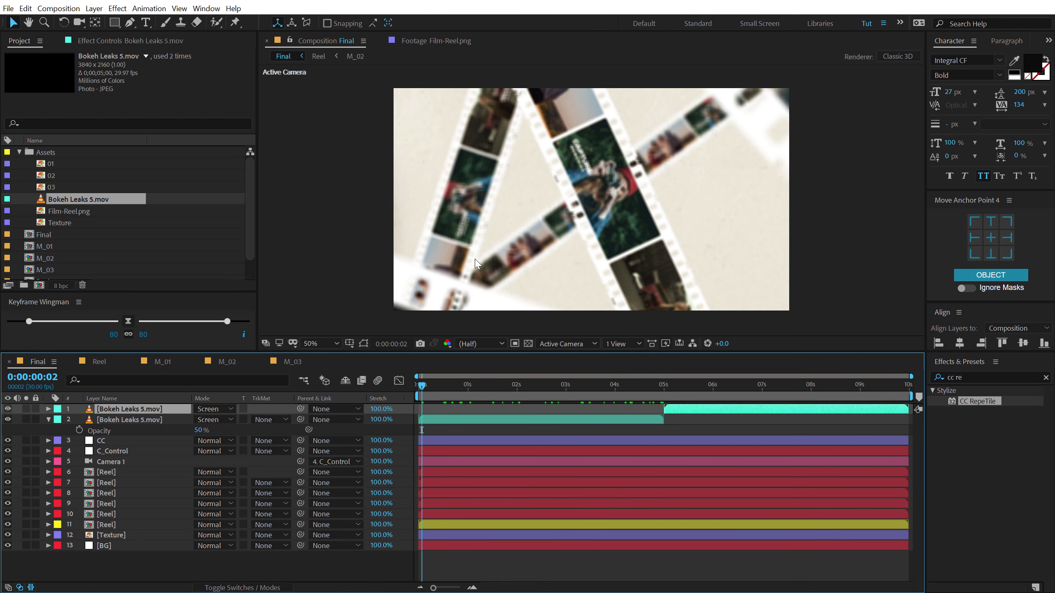
Add Position keyframes at 0:00:01:00 to the five background Reel layers, 6 through 10.
{"action": "left_click", "coordinate": [467, 386]}
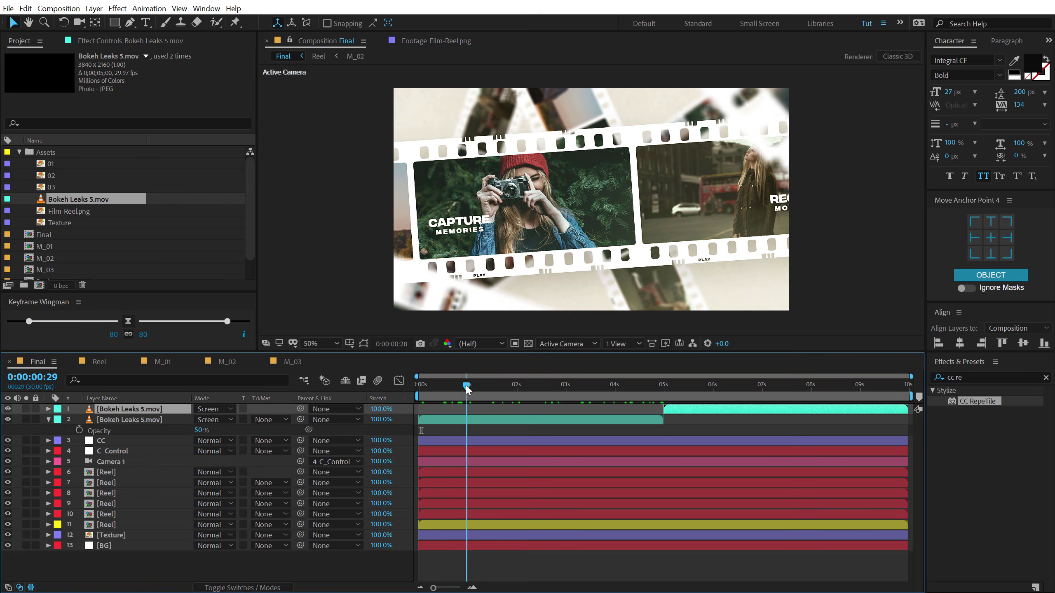
{"action": "left_click", "coordinate": [48, 420]}
{"action": "left_click", "coordinate": [110, 463]}
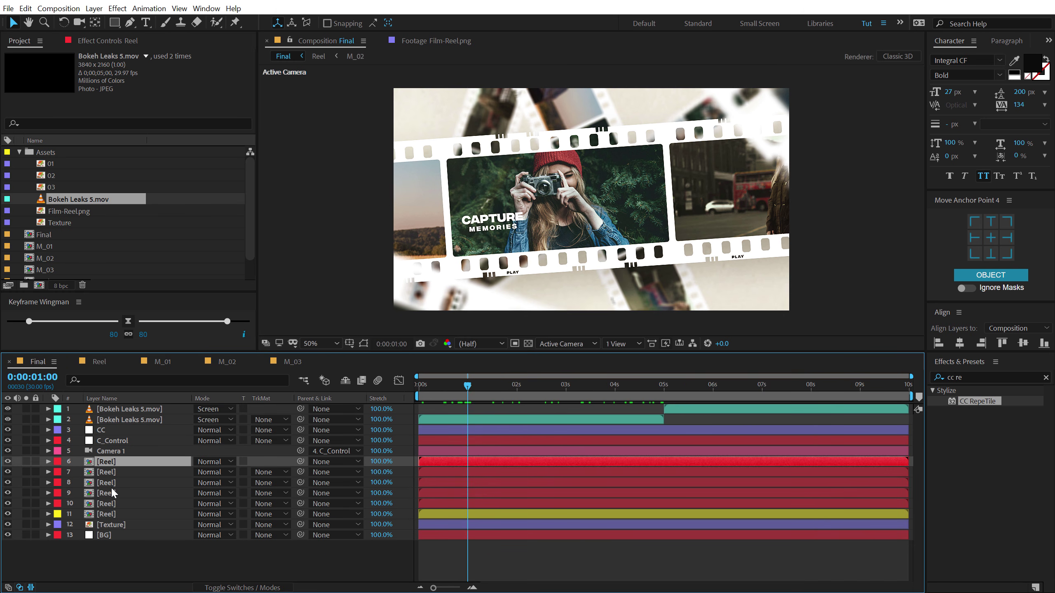
{"action": "left_click", "coordinate": [107, 501], "text": "shift"}
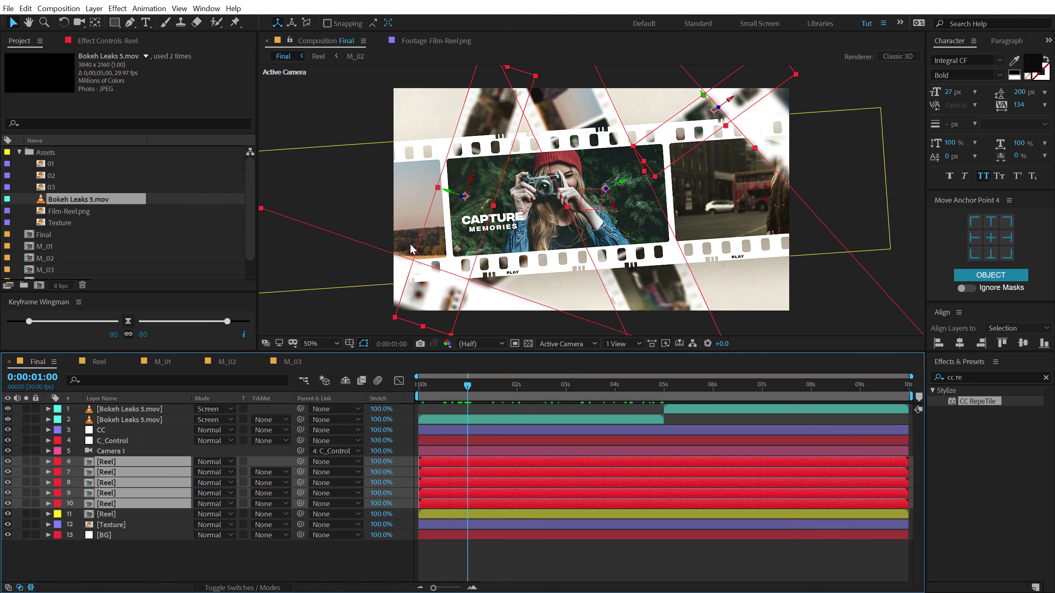
{"action": "key", "text": "p"}
{"action": "left_click", "coordinate": [78, 473]}
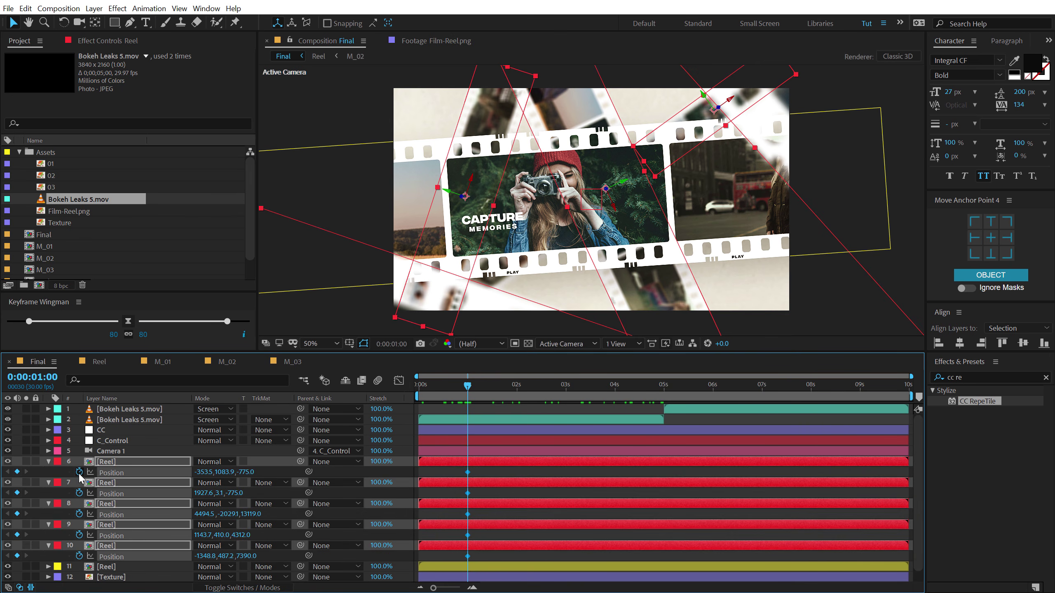
At 0:00:00:00, move the layer 6 Reel down-left to about -441, 1308 and the layer 7 Reel outward to about 2205, -90.
{"action": "key", "text": "Home"}
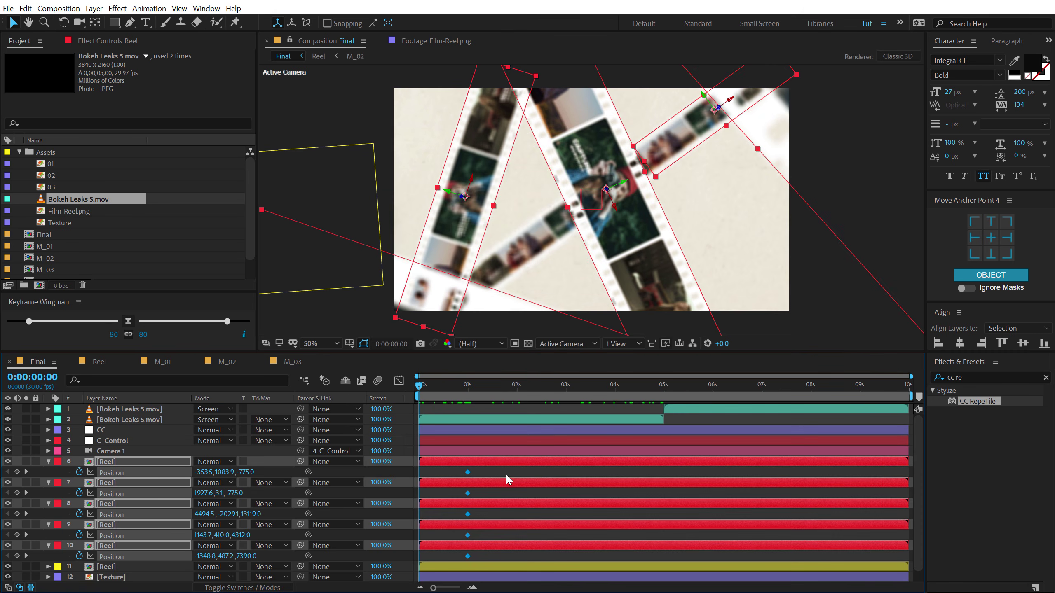
{"action": "left_click", "coordinate": [480, 466]}
{"action": "left_click", "coordinate": [456, 463]}
{"action": "key", "text": "comma"}
{"action": "key", "text": "comma"}
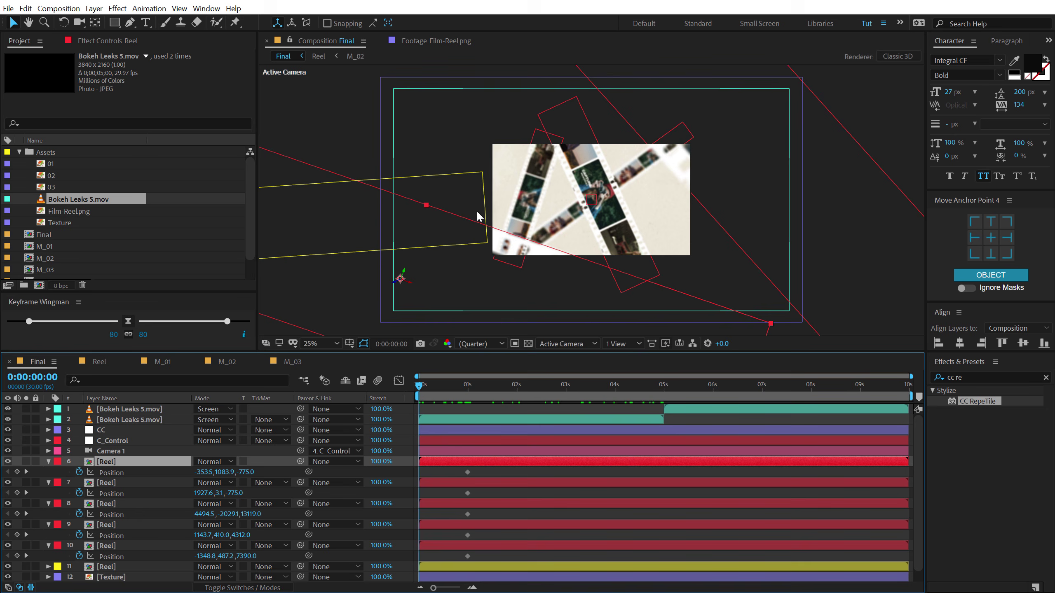
{"action": "left_click_drag", "start_coordinate": [401, 277], "coordinate": [438, 303]}
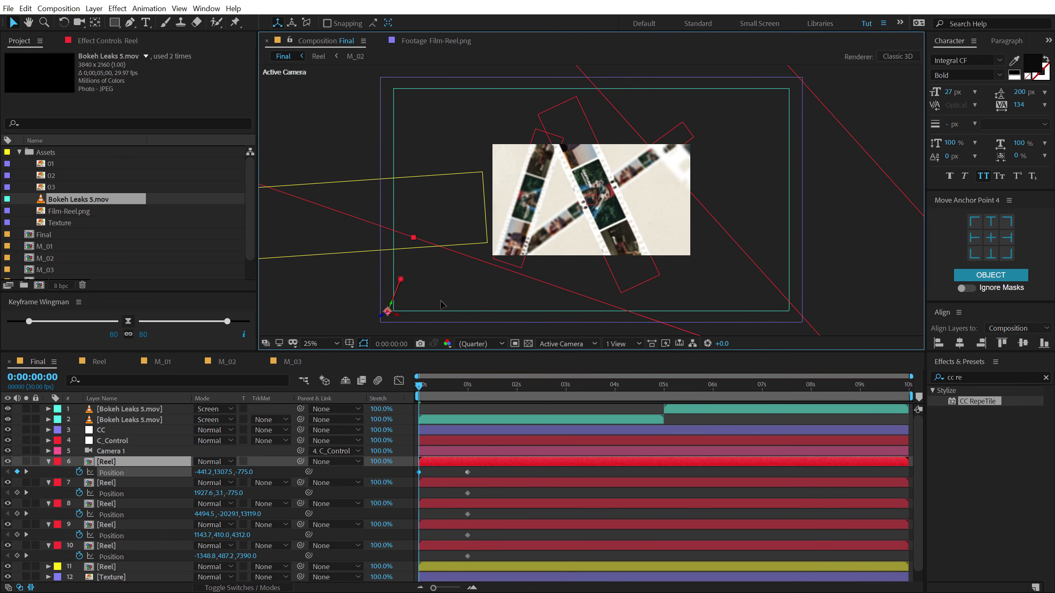
{"action": "left_click", "coordinate": [449, 478]}
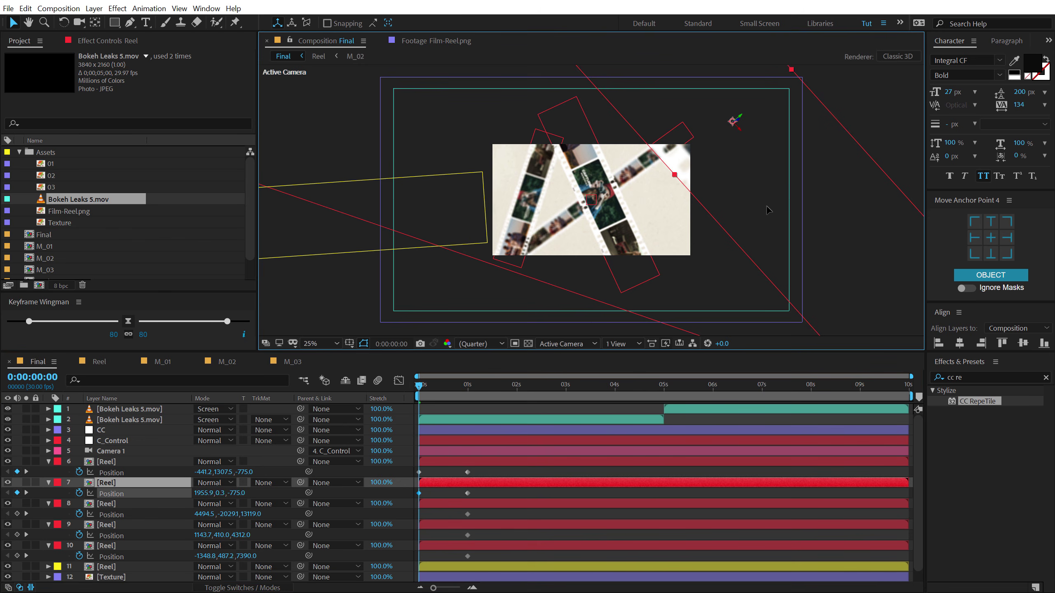
{"action": "left_click_drag", "start_coordinate": [744, 228], "coordinate": [786, 204]}
At the first frame, move the layer 8 Reel off-frame to about -7103, 6397 and the layer 9 Reel above the frame to about -867, -3902.
{"action": "left_click", "coordinate": [457, 507]}
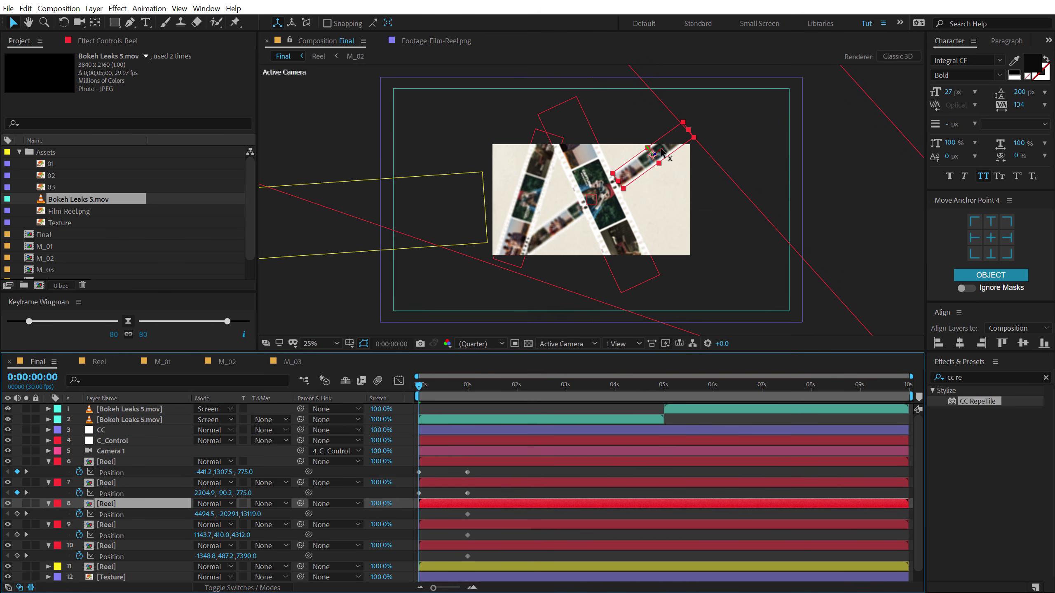
{"action": "left_click_drag", "start_coordinate": [661, 154], "coordinate": [340, 352]}
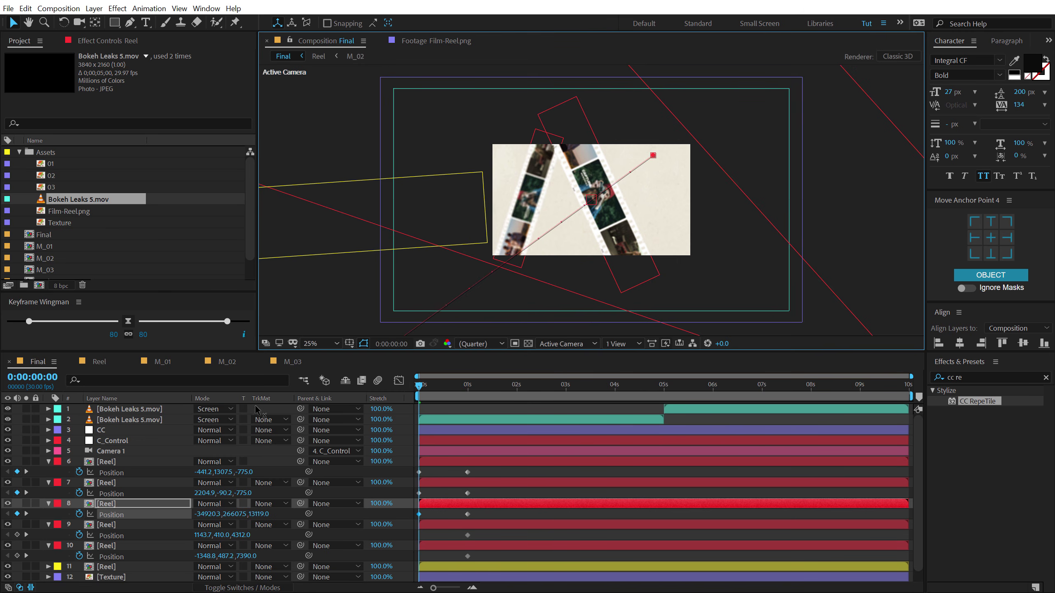
{"action": "left_click_drag", "start_coordinate": [456, 293], "coordinate": [536, 230]}
{"action": "left_click", "coordinate": [444, 523]}
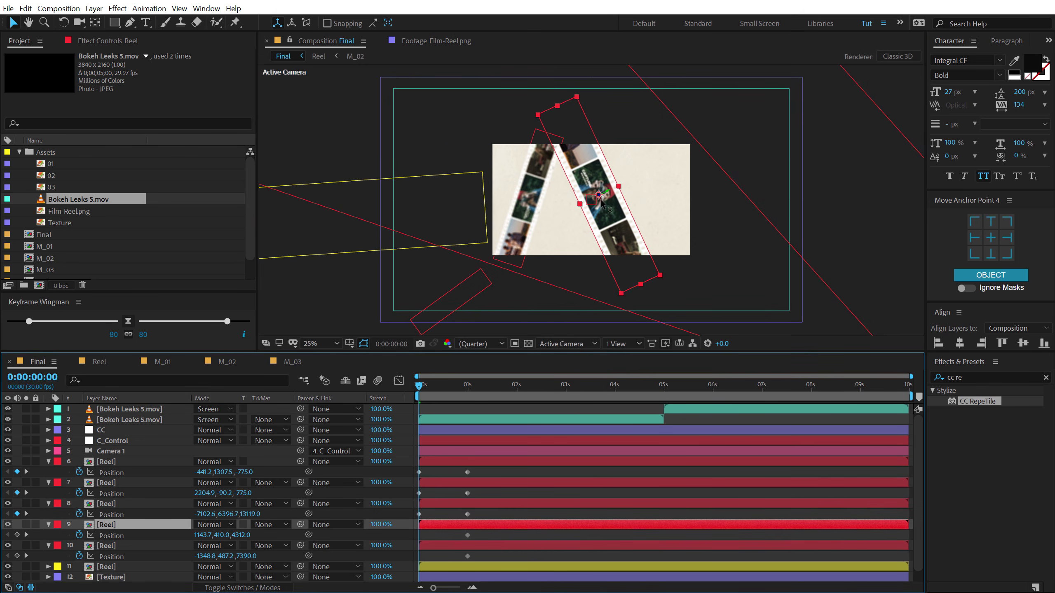
{"action": "left_click_drag", "start_coordinate": [600, 203], "coordinate": [581, 165]}
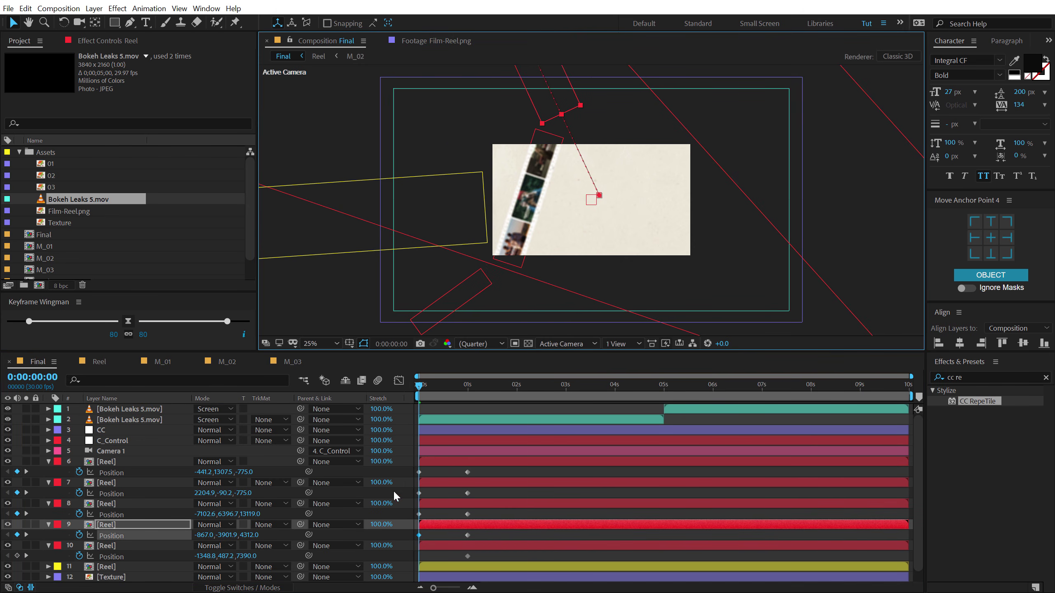
At 0:00:00:00, move the layer 10 Reel below the frame to about -2739, 5425 and check the entrance motion along the timeline.
{"action": "left_click", "coordinate": [448, 544]}
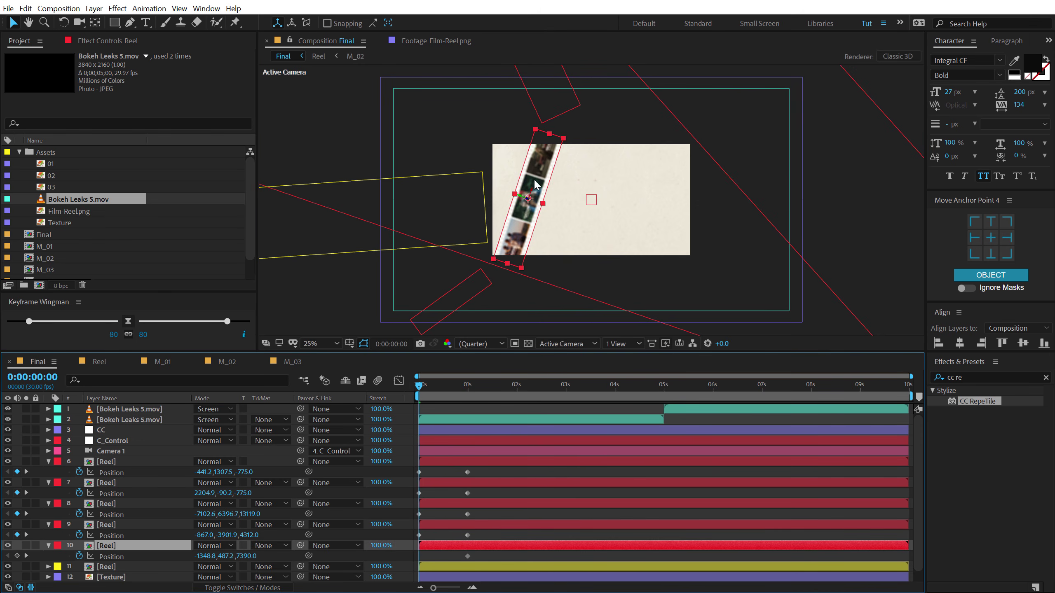
{"action": "left_click_drag", "start_coordinate": [533, 192], "coordinate": [473, 158]}
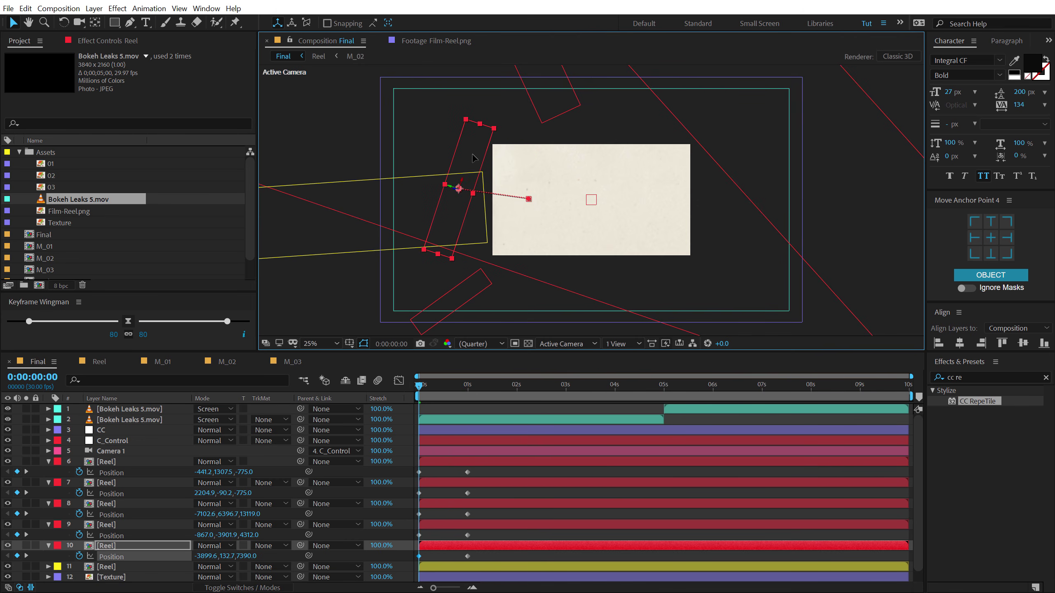
{"action": "left_click_drag", "start_coordinate": [419, 385], "coordinate": [445, 387]}
{"action": "key", "text": "Home"}
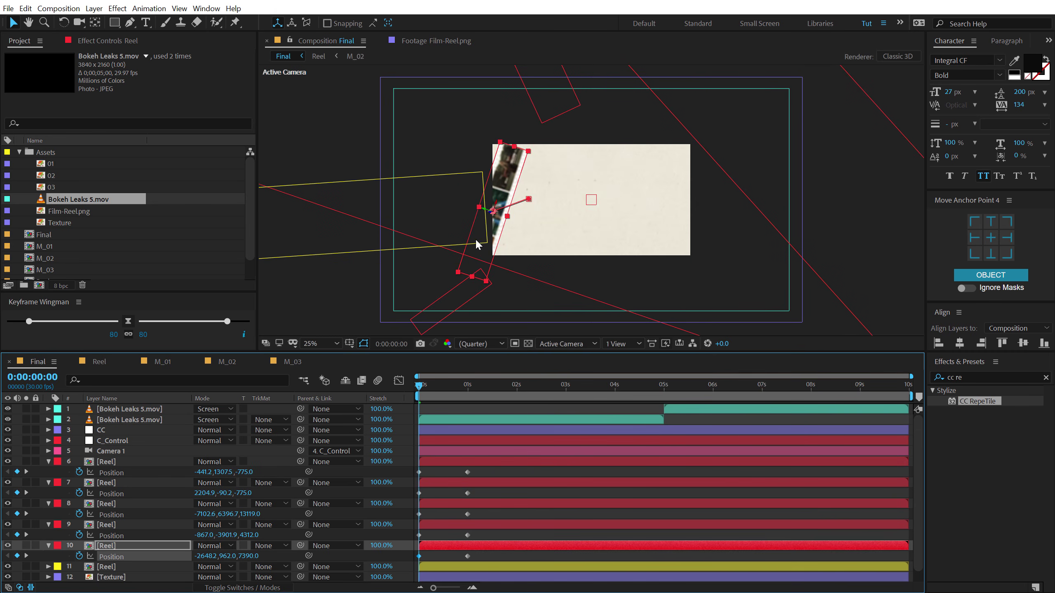
{"action": "left_click_drag", "start_coordinate": [500, 183], "coordinate": [499, 302]}
{"action": "left_click_drag", "start_coordinate": [419, 389], "coordinate": [474, 384]}
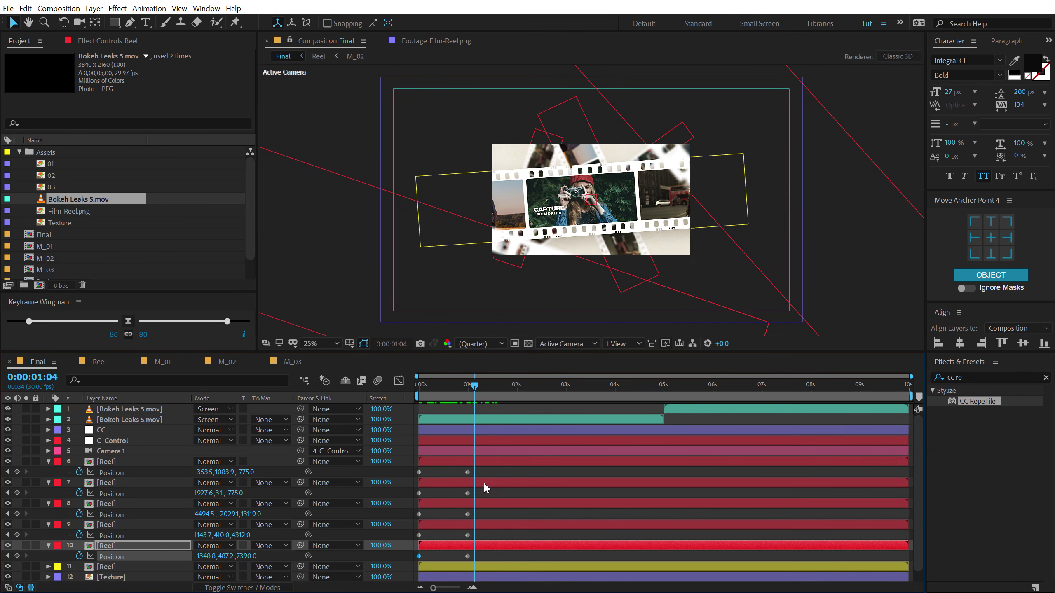
Easy-ease all Position keyframes of the five background reels, shape their speed curves to peak early with a long slow-down, and preview the motion.
{"action": "left_click_drag", "start_coordinate": [494, 465], "coordinate": [407, 567]}
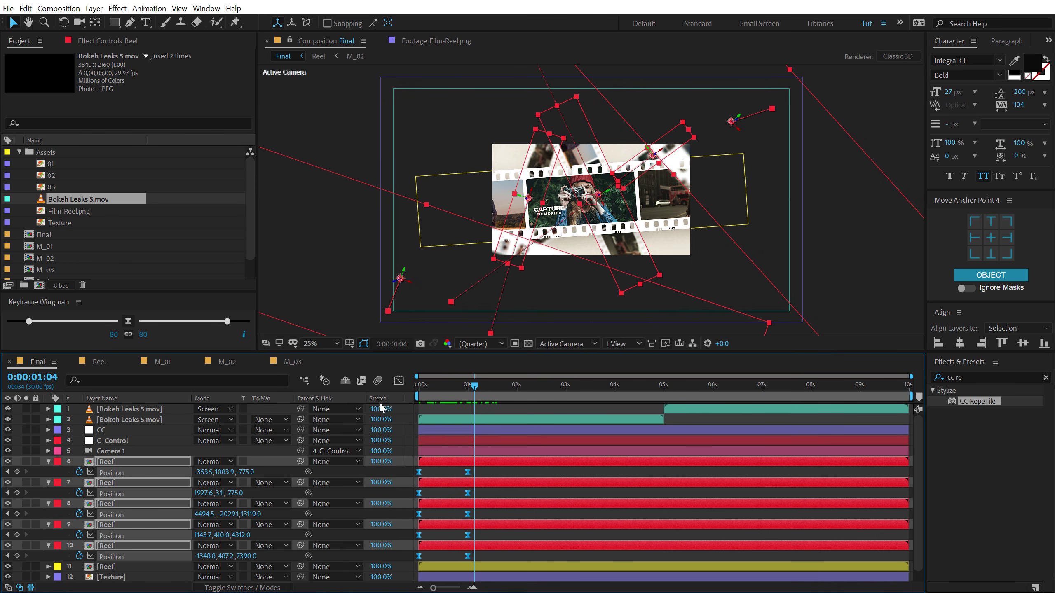
{"action": "left_click", "coordinate": [399, 380]}
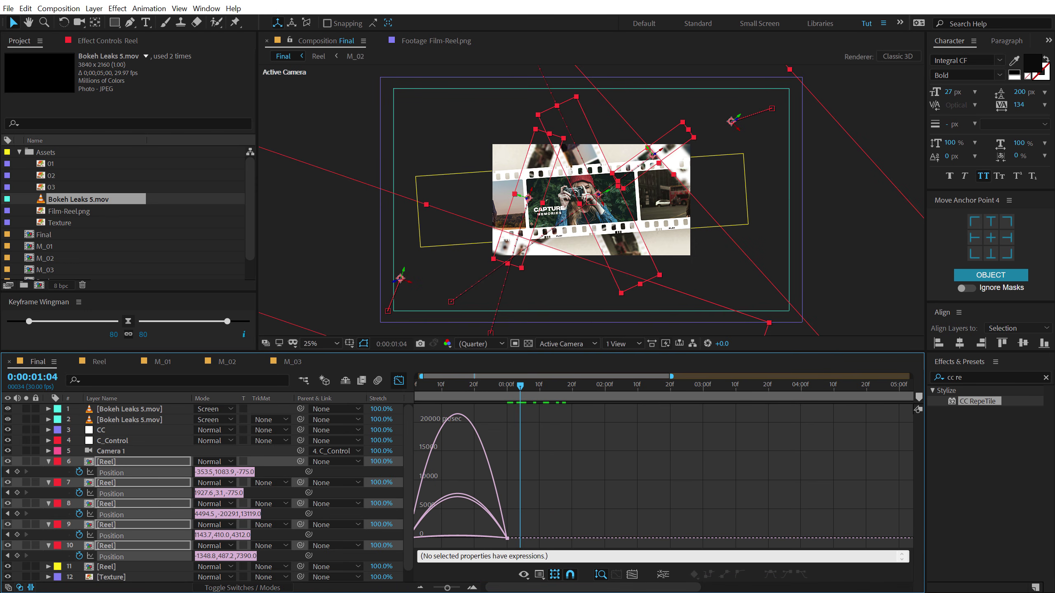
{"action": "left_click_drag", "start_coordinate": [679, 405], "coordinate": [415, 552]}
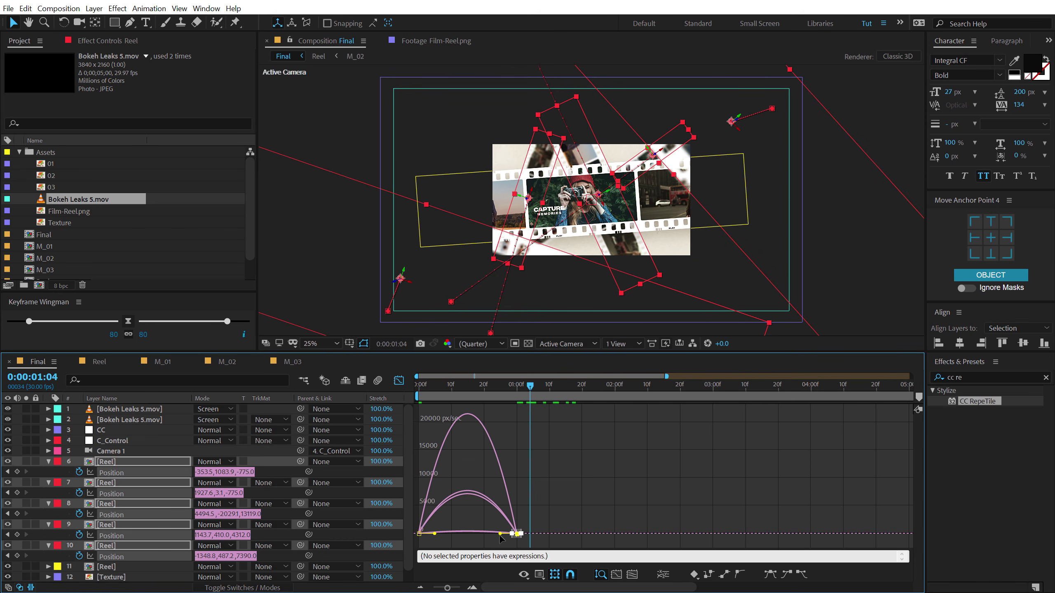
{"action": "left_click_drag", "start_coordinate": [493, 536], "coordinate": [445, 539]}
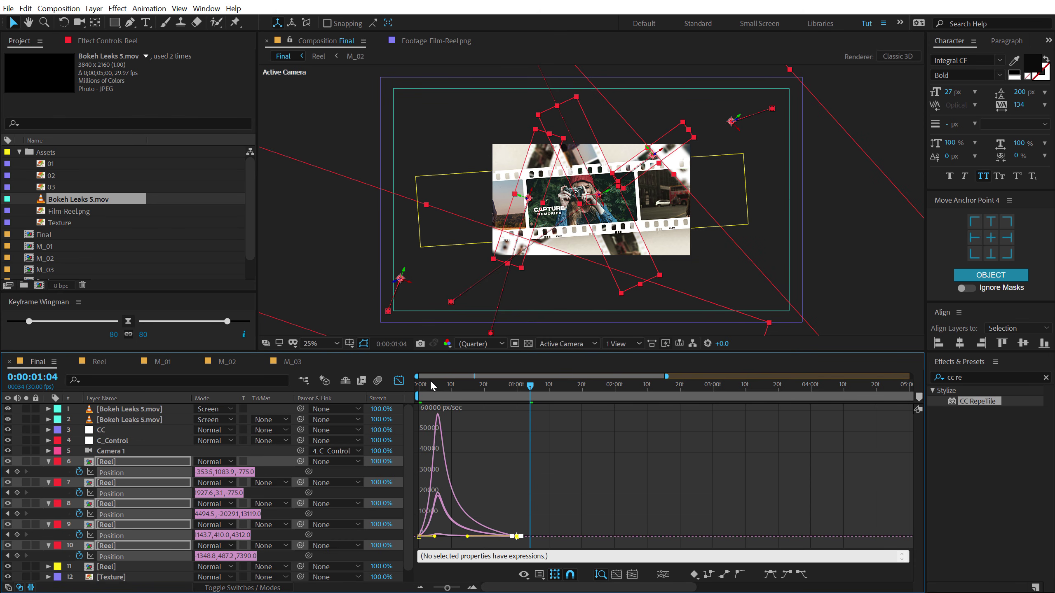
{"action": "key", "text": "space"}
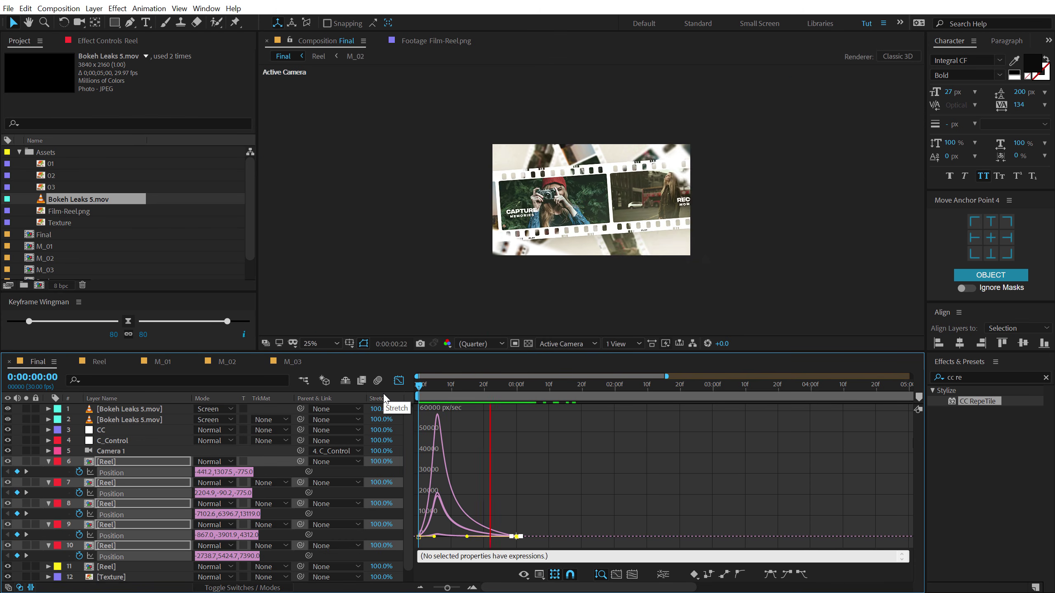
{"action": "key", "text": "space"}
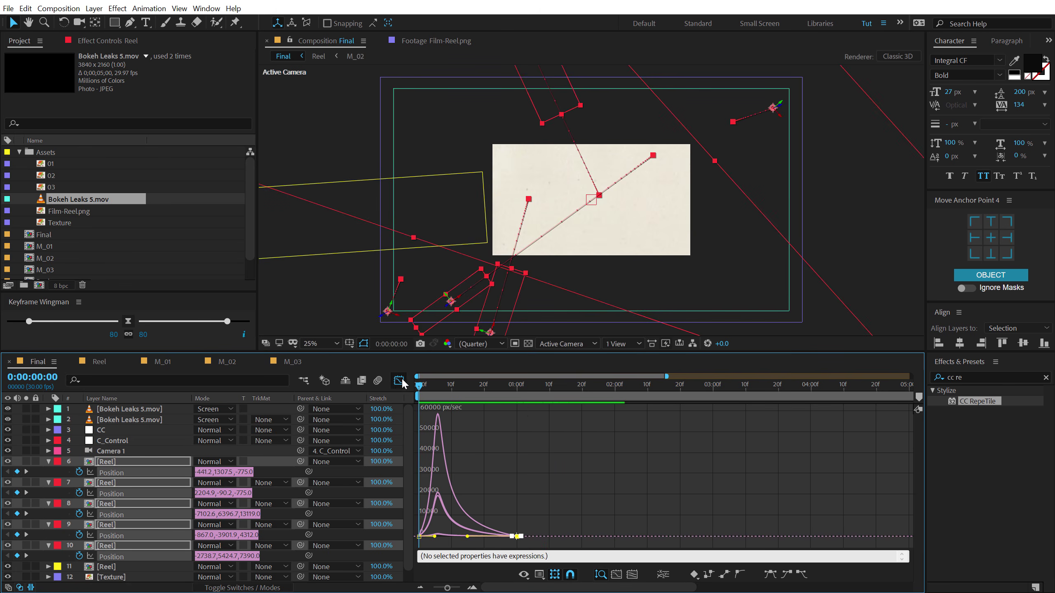
{"action": "left_click", "coordinate": [399, 380]}
Shift the background reels' ending Position keyframes to line up with the main reel's second Position keyframe, and preview the opening at 50% magnification.
{"action": "scroll", "coordinate": [519, 469], "scroll_direction": "down", "scroll_amount": 1}
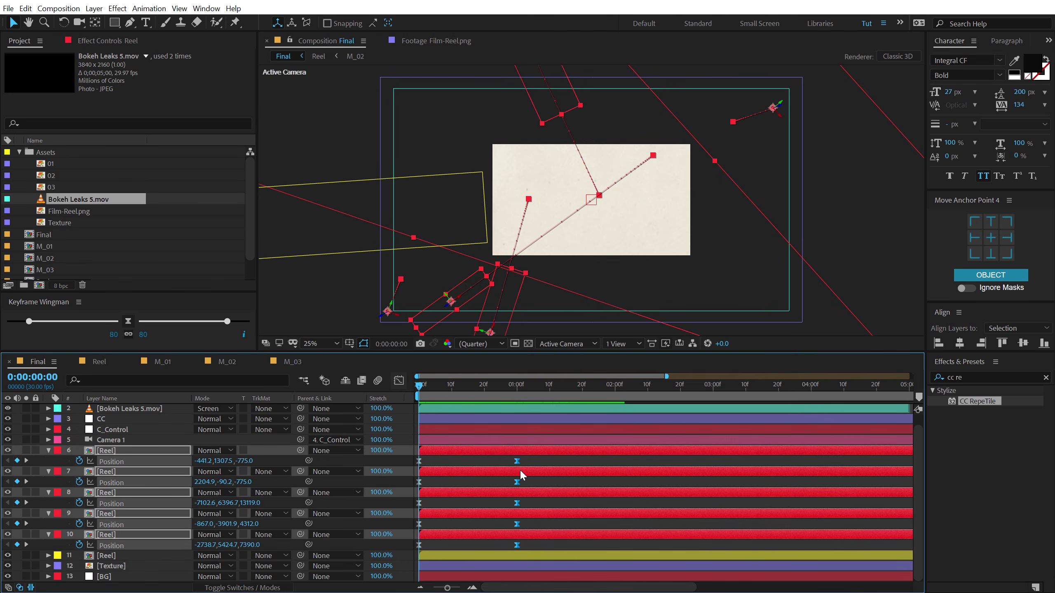
{"action": "left_click", "coordinate": [120, 555]}
{"action": "key", "text": "u"}
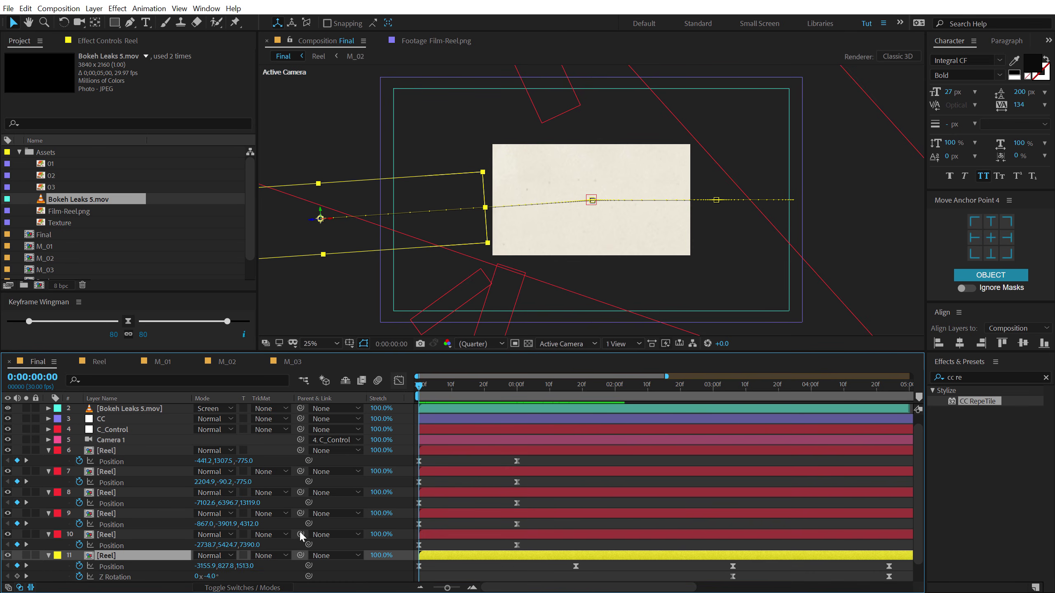
{"action": "left_click_drag", "start_coordinate": [500, 455], "coordinate": [528, 552]}
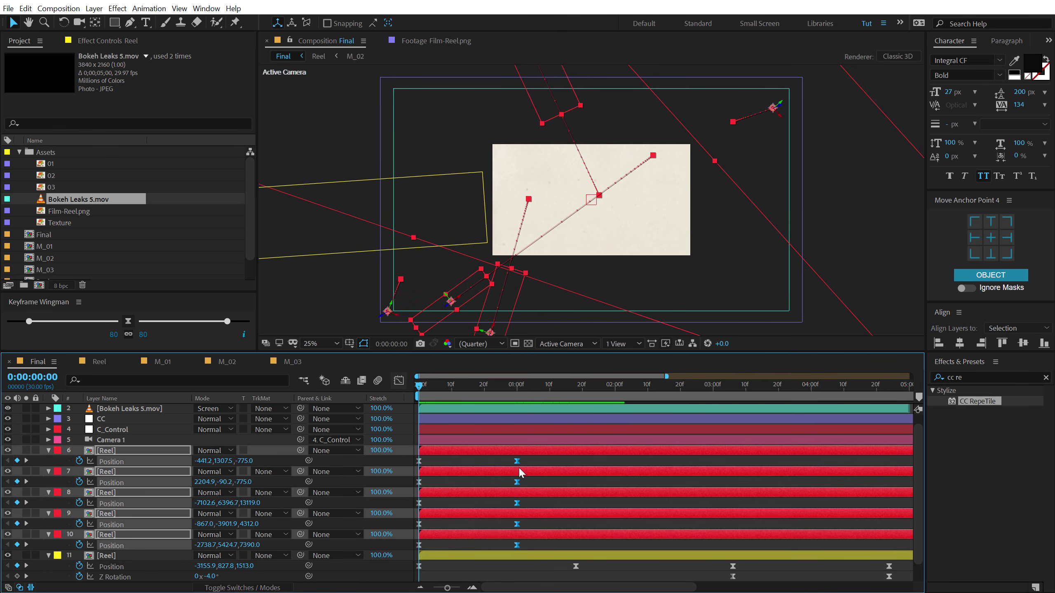
{"action": "left_click_drag", "start_coordinate": [520, 461], "coordinate": [571, 460]}
{"action": "key", "text": "space"}
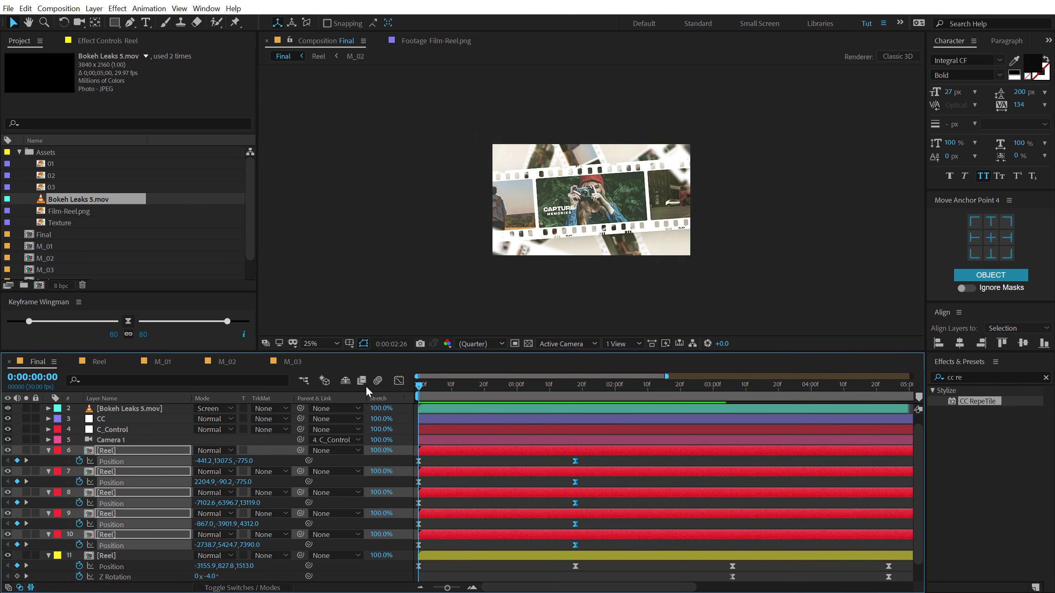
{"action": "key", "text": "period"}
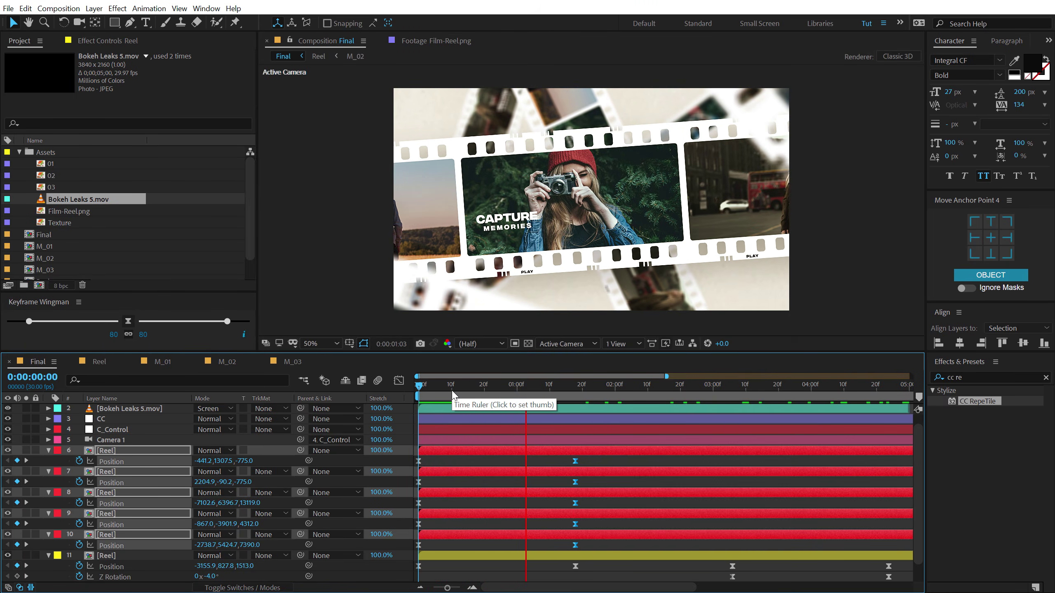
{"action": "left_click", "coordinate": [514, 393]}
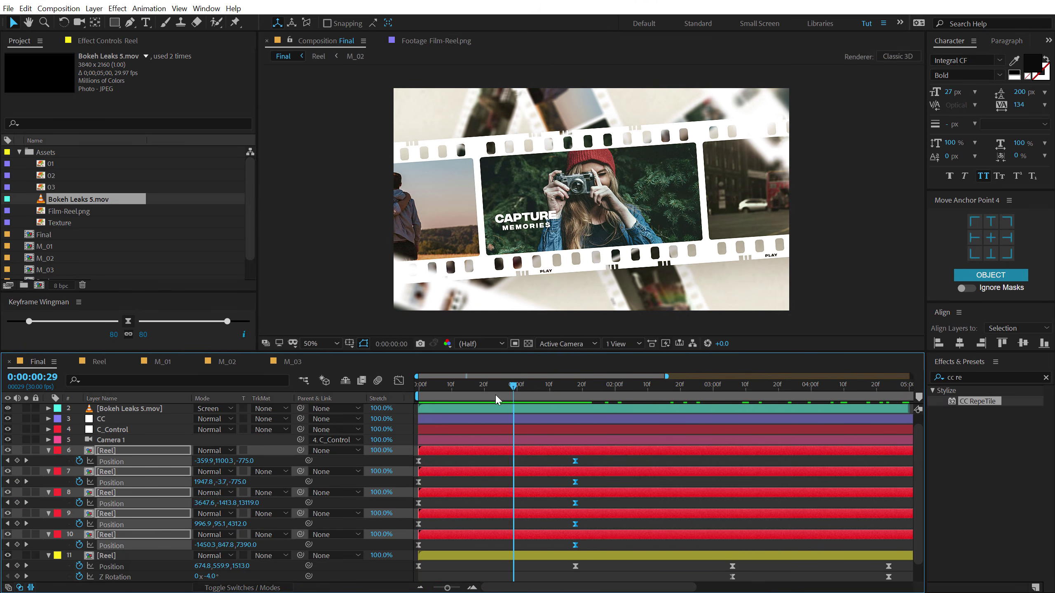
{"action": "left_click_drag", "start_coordinate": [497, 398], "coordinate": [407, 386]}
{"action": "key", "text": "space"}
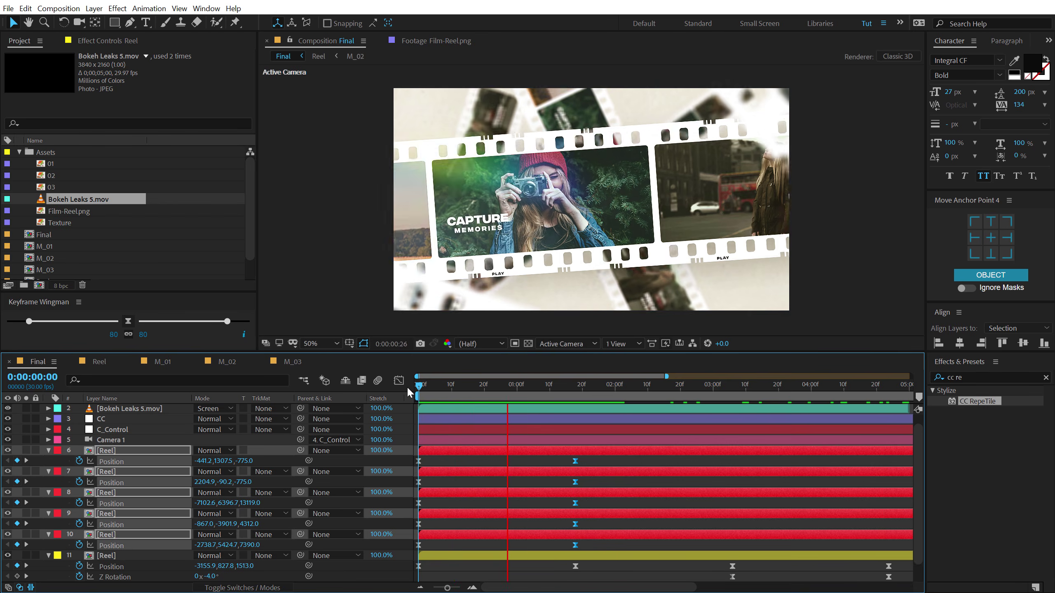
{"action": "left_click_drag", "start_coordinate": [510, 389], "coordinate": [621, 387]}
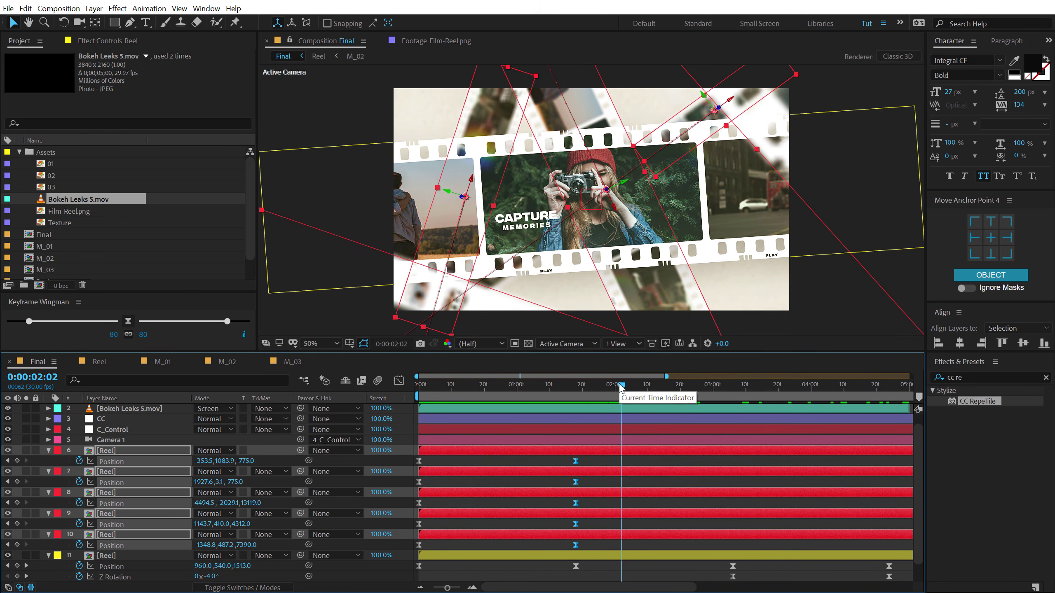
Collapse the revealed keyframed properties of all layers and clear the layer selection.
{"action": "key", "text": "ctrl+a"}
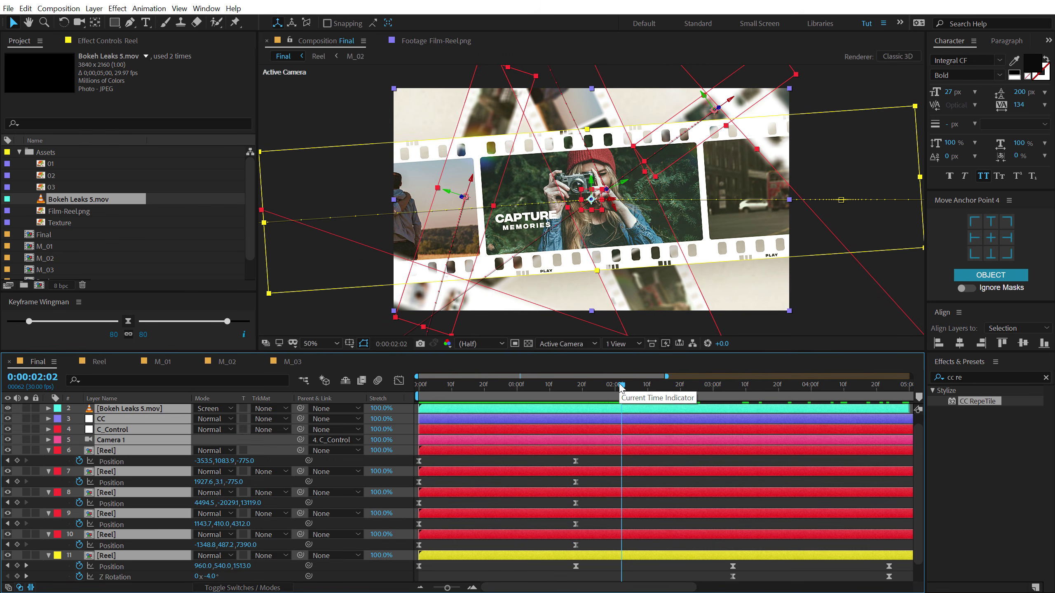
{"action": "key", "text": "u"}
{"action": "left_click", "coordinate": [165, 553]}
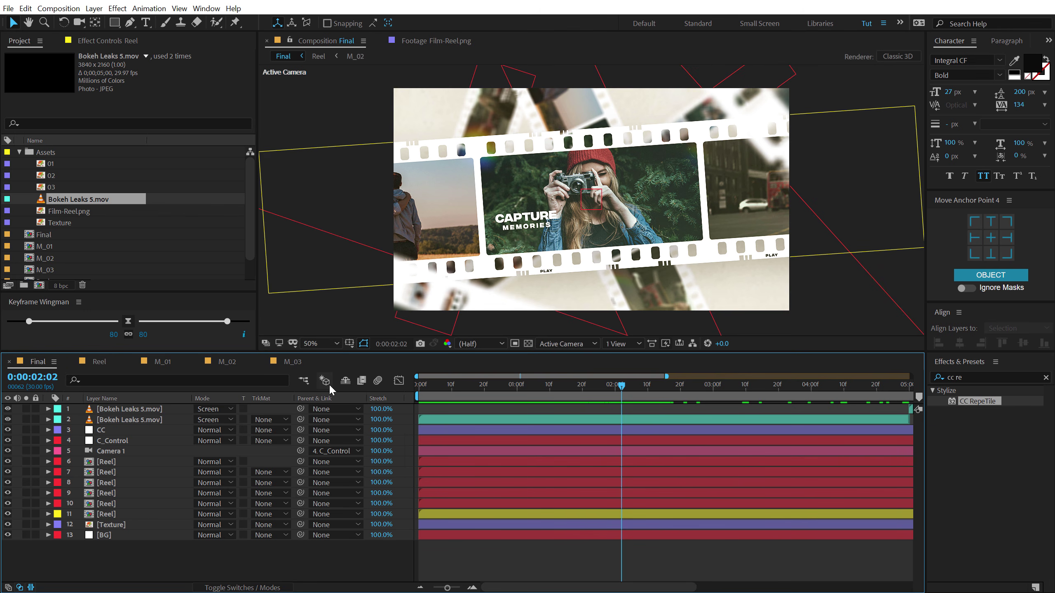
Solo the layer 10 Reel, apply the Transform effect to it, and test shifting the effect's Position.
{"action": "left_click", "coordinate": [106, 504]}
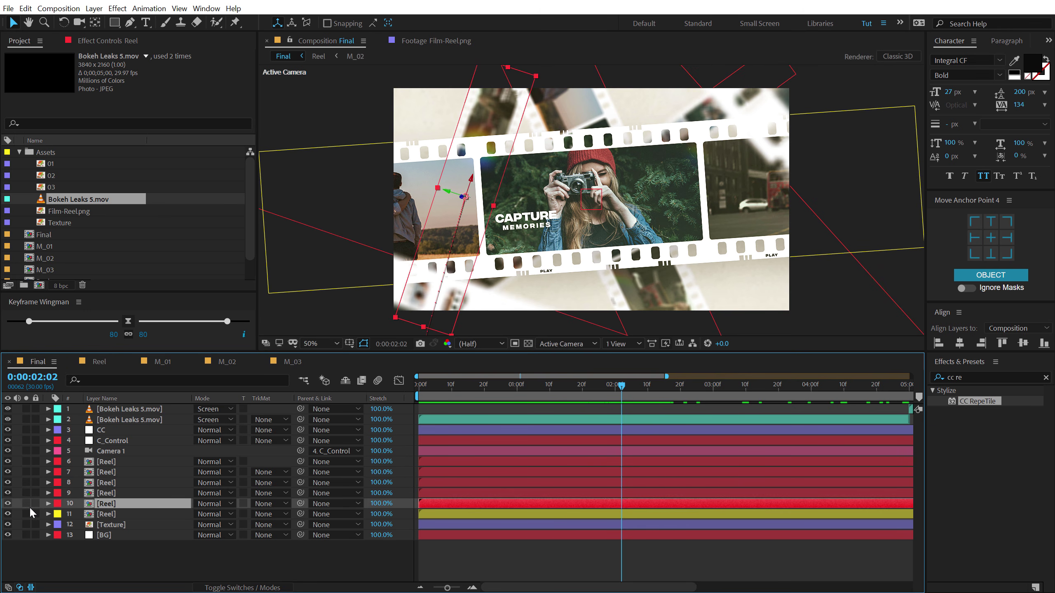
{"action": "left_click", "coordinate": [24, 503]}
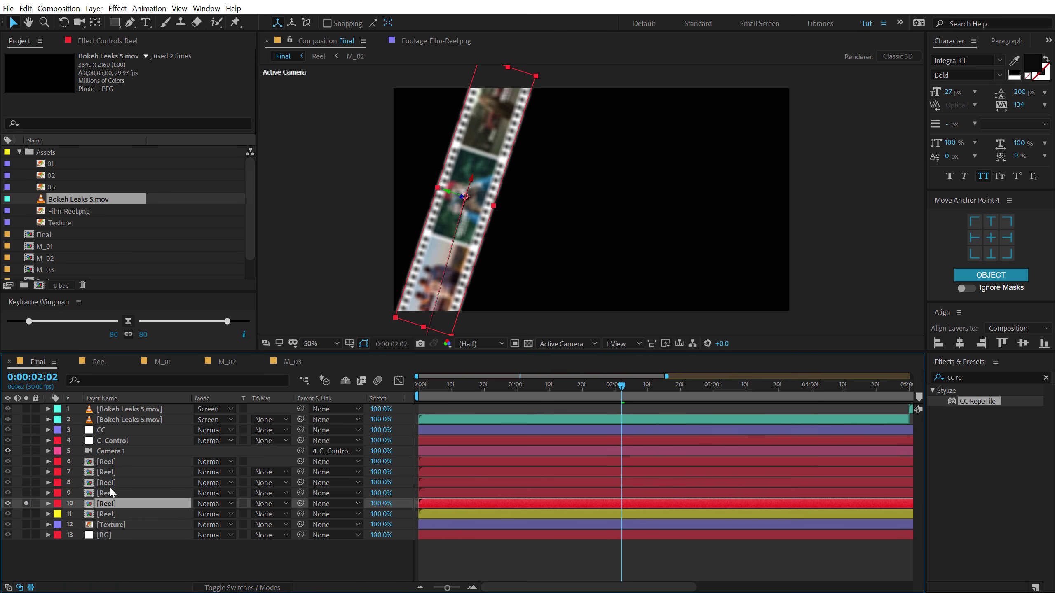
{"action": "left_click", "coordinate": [966, 377]}
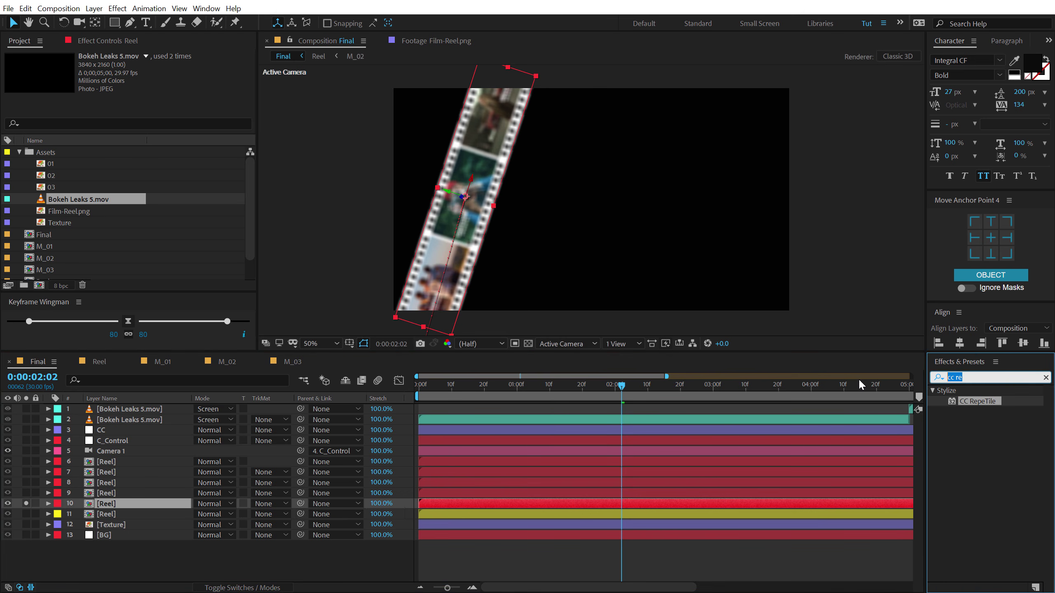
{"action": "type", "text": "tran"}
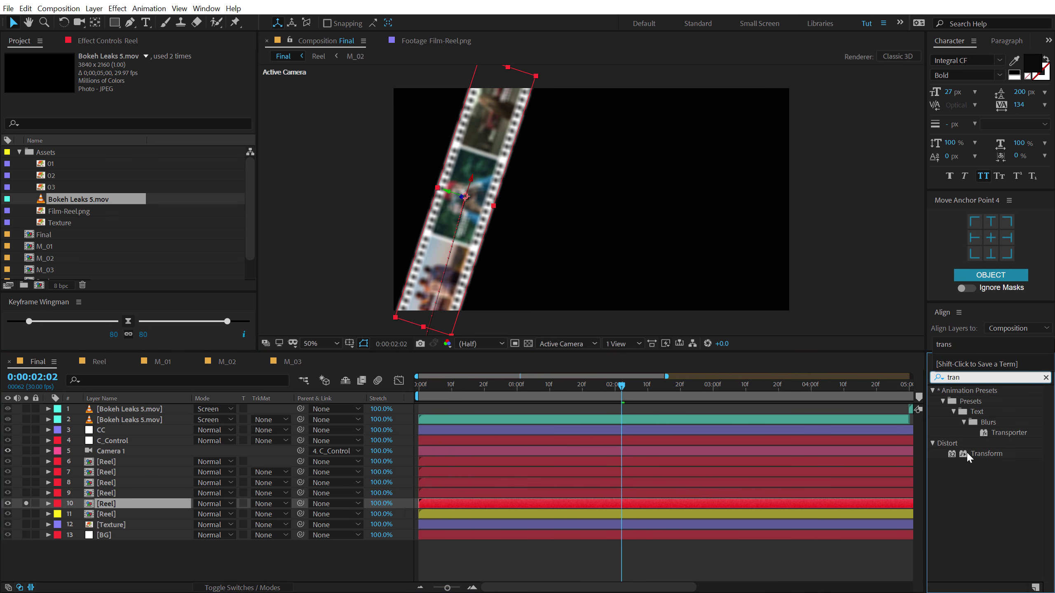
{"action": "double_click", "coordinate": [978, 451]}
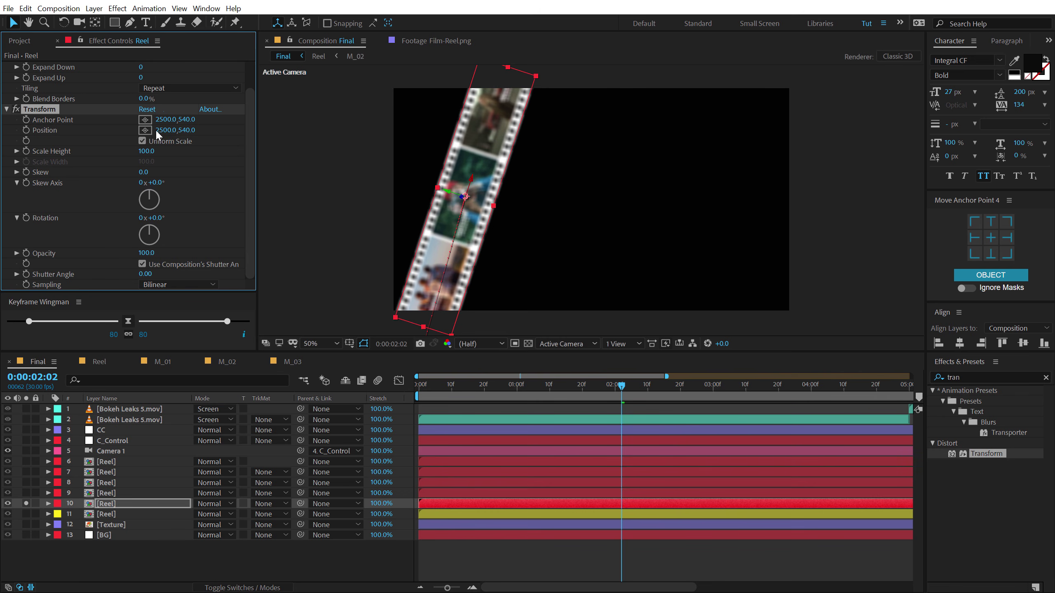
{"action": "left_click_drag", "start_coordinate": [162, 133], "coordinate": [126, 146]}
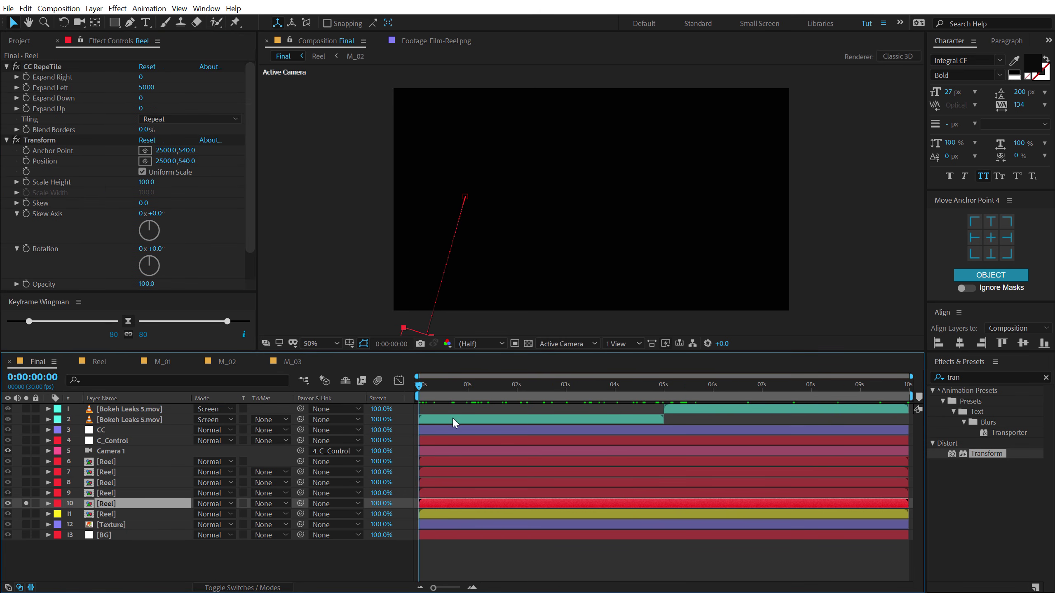
Keyframe layer 10's Transform Position from 2500, 540 at 0:00:00:00 to 3382, 540 at 0:00:09:29, and preview the drift.
{"action": "left_click", "coordinate": [27, 160]}
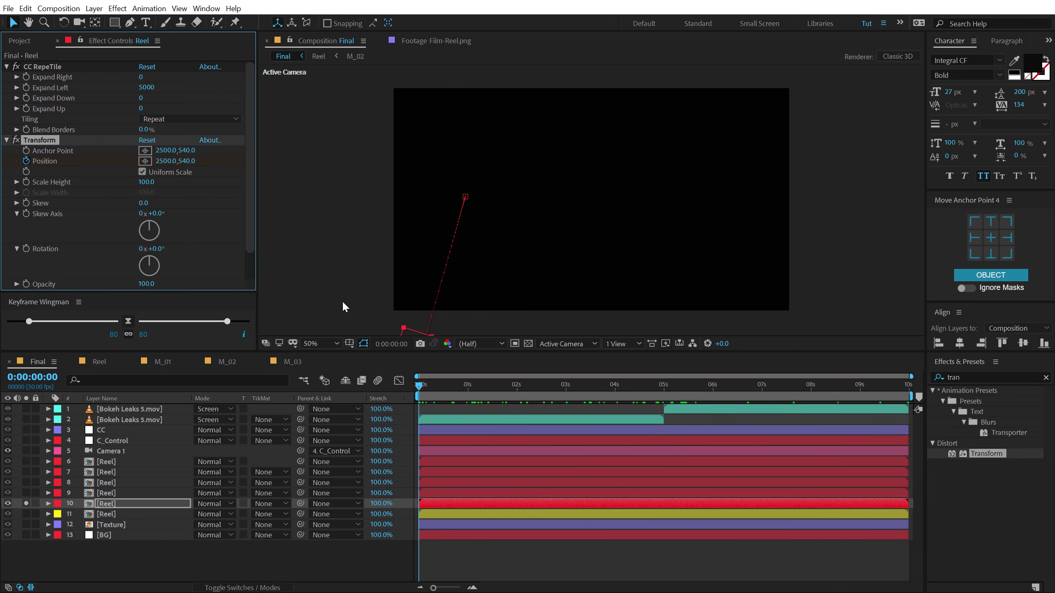
{"action": "left_click_drag", "start_coordinate": [433, 388], "coordinate": [906, 386]}
{"action": "left_click_drag", "start_coordinate": [160, 162], "coordinate": [453, 378]}
{"action": "key", "text": "Home"}
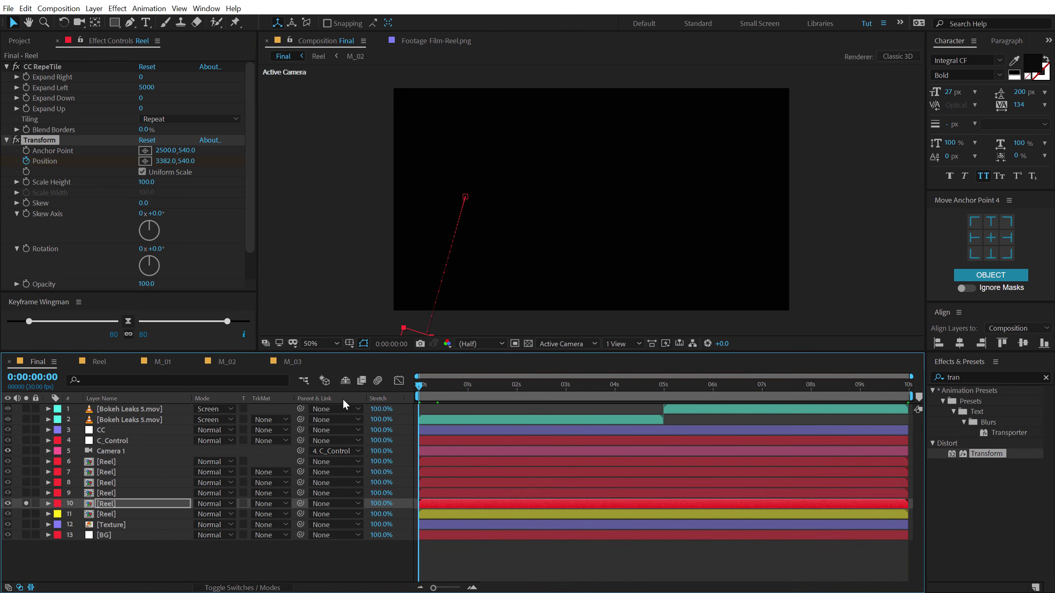
{"action": "key", "text": "space"}
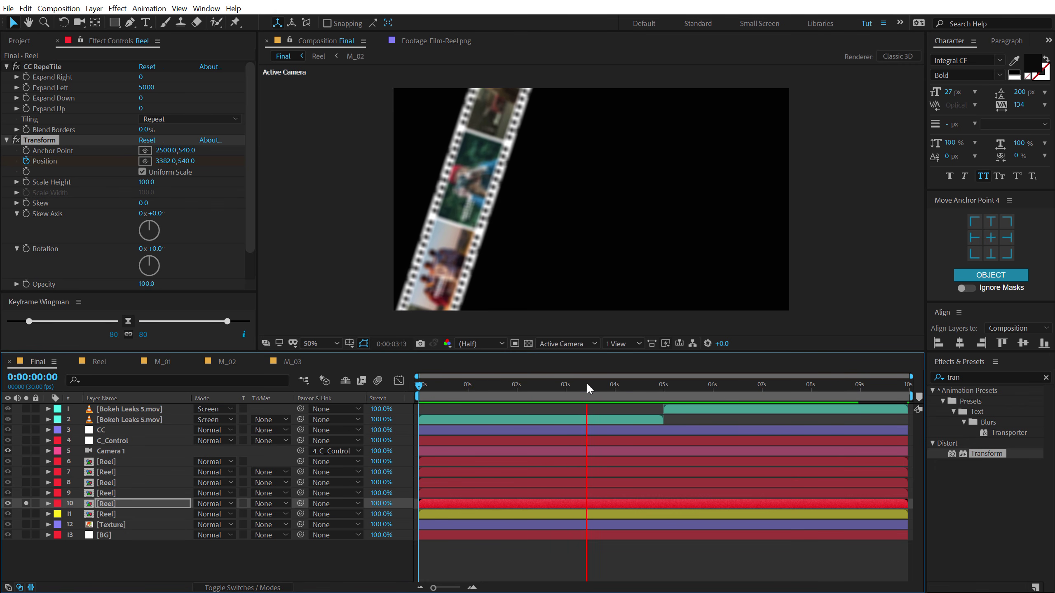
{"action": "key", "text": "space"}
Set layer 10's ending Transform Position keyframe to 3462, 540 and preview the faster drift from the start.
{"action": "left_click_drag", "start_coordinate": [169, 166], "coordinate": [171, 166]}
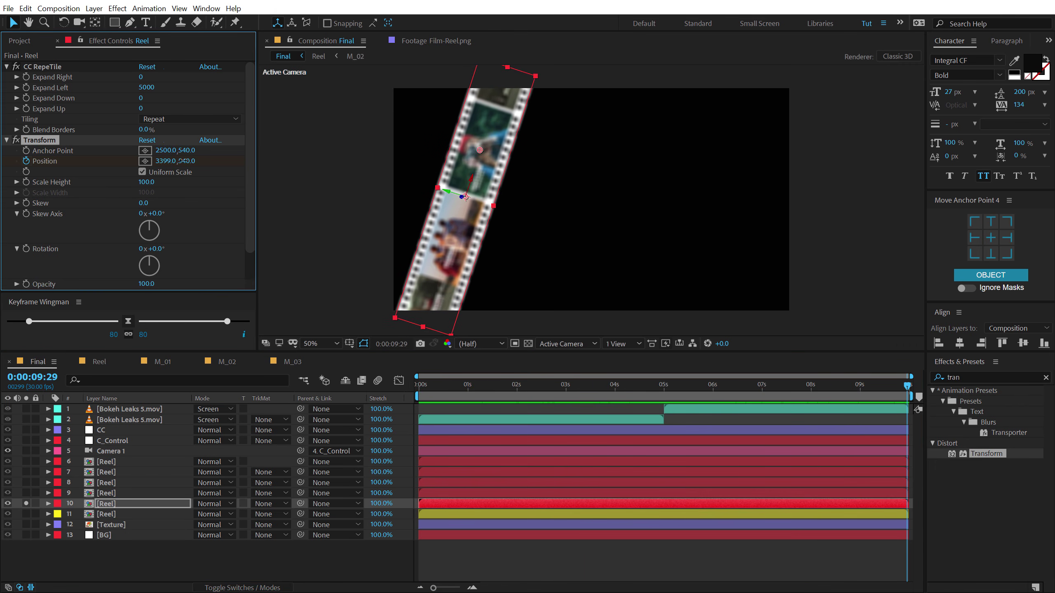
{"action": "left_click_drag", "start_coordinate": [455, 388], "coordinate": [431, 389]}
{"action": "key", "text": "space"}
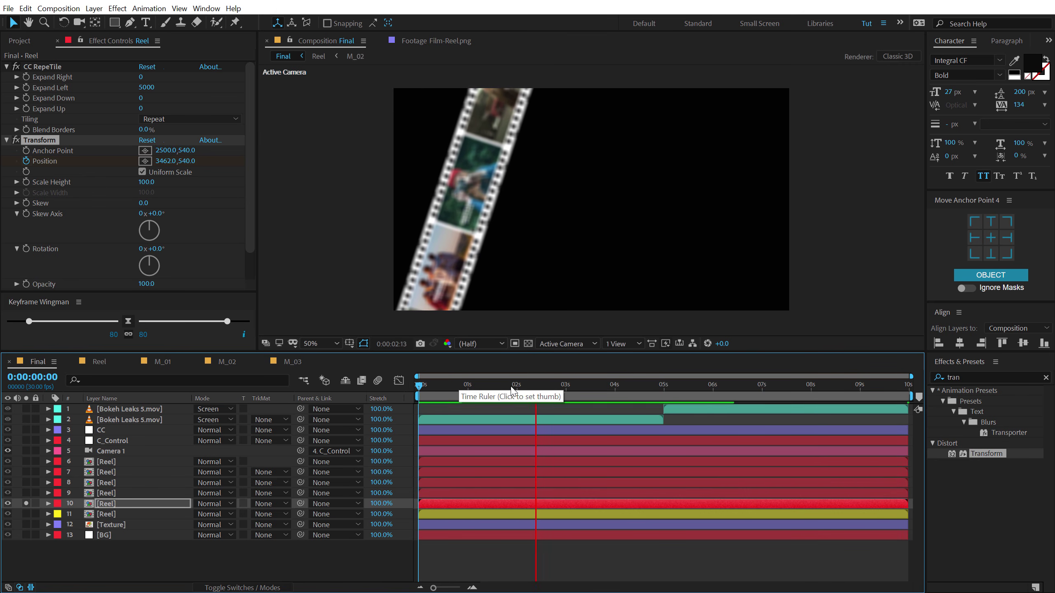
{"action": "key", "text": "space"}
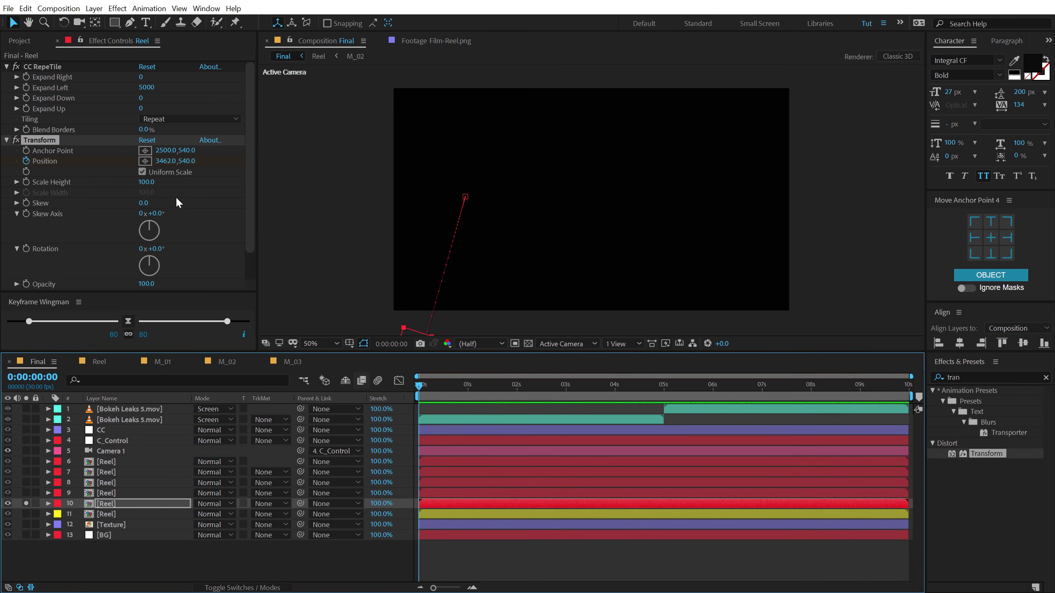
Copy the animated Transform effect from layer 10 to Reel layers 6 to 9 and solo those layers.
{"action": "left_click", "coordinate": [56, 139]}
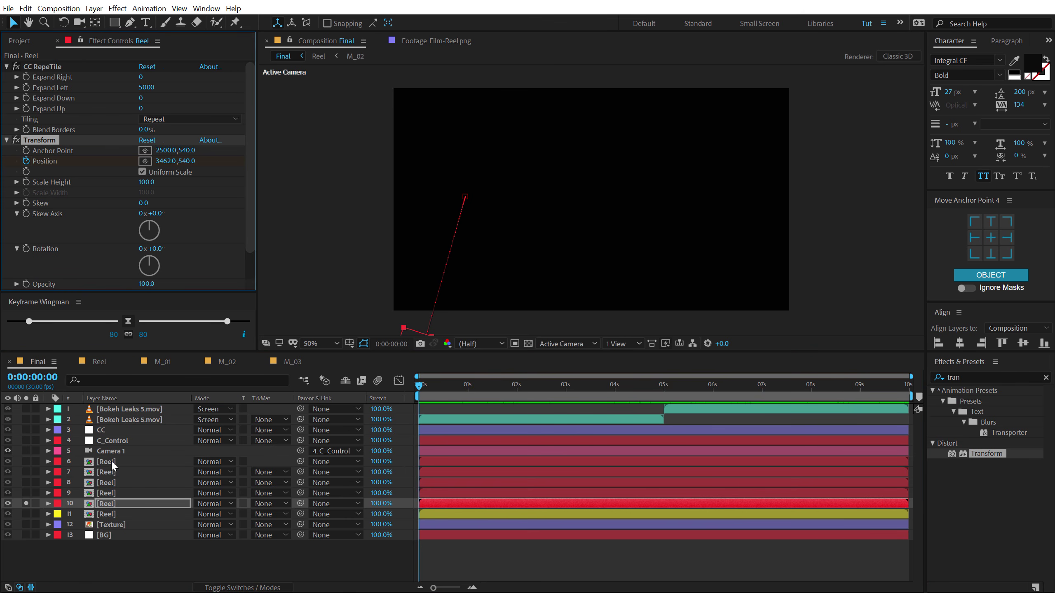
{"action": "left_click", "coordinate": [106, 462]}
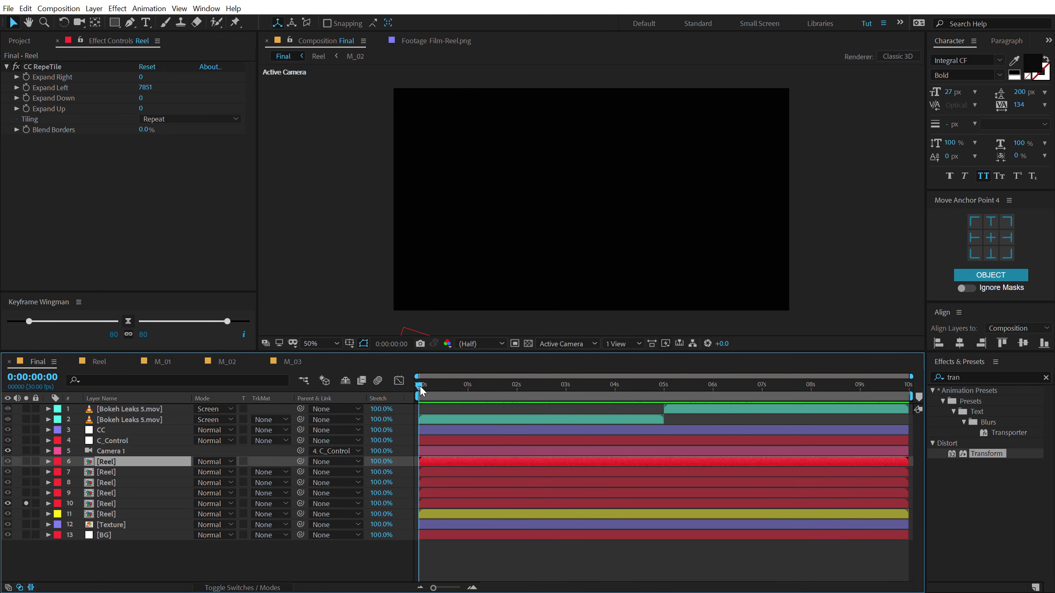
{"action": "left_click", "coordinate": [109, 493], "text": "shift"}
{"action": "left_click_drag", "start_coordinate": [27, 463], "coordinate": [27, 493]}
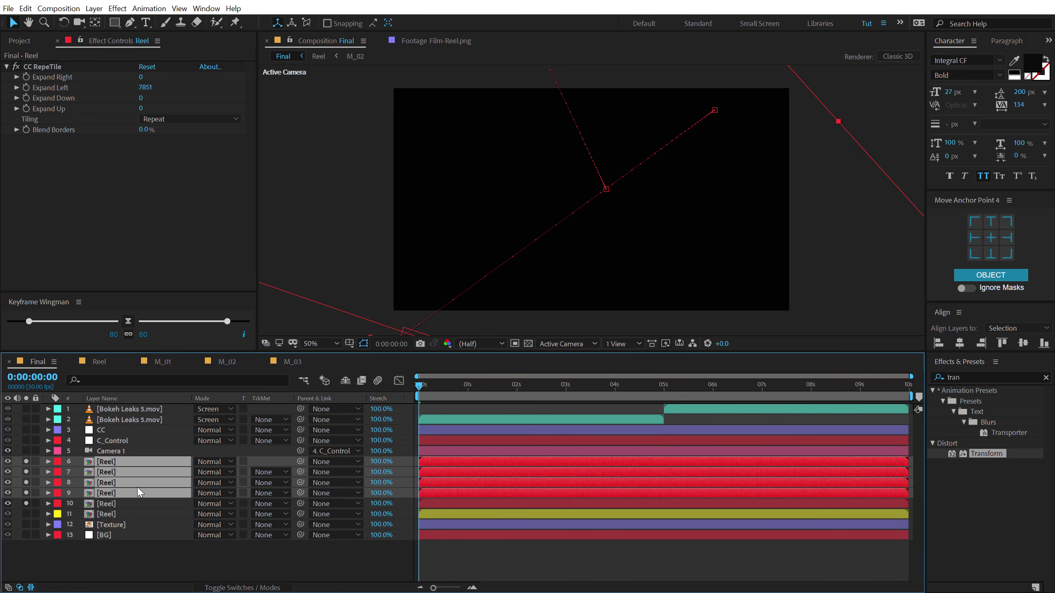
{"action": "left_click_drag", "start_coordinate": [136, 488], "coordinate": [136, 487]}
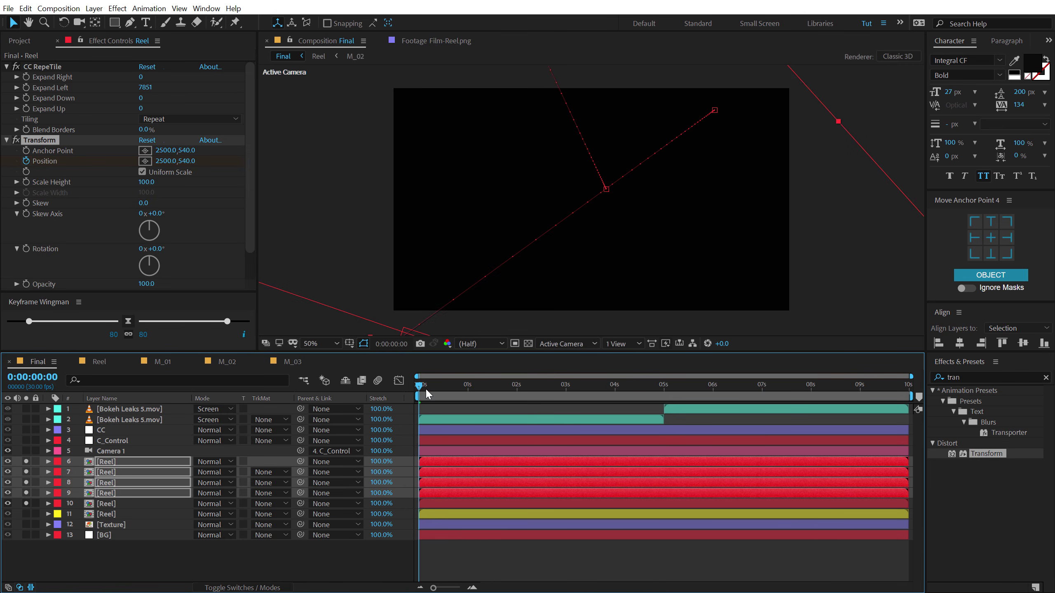
Check the drift of the five background reels, turn off their solos, and preview the full composition from the start.
{"action": "left_click_drag", "start_coordinate": [426, 391], "coordinate": [590, 420]}
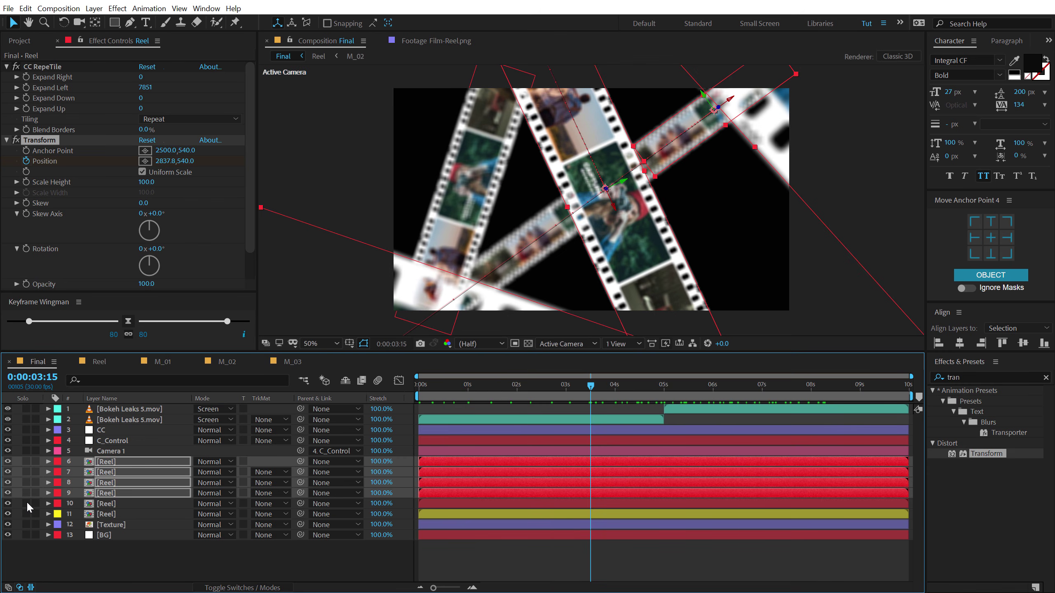
{"action": "left_click", "coordinate": [99, 562]}
{"action": "left_click_drag", "start_coordinate": [499, 390], "coordinate": [275, 393]}
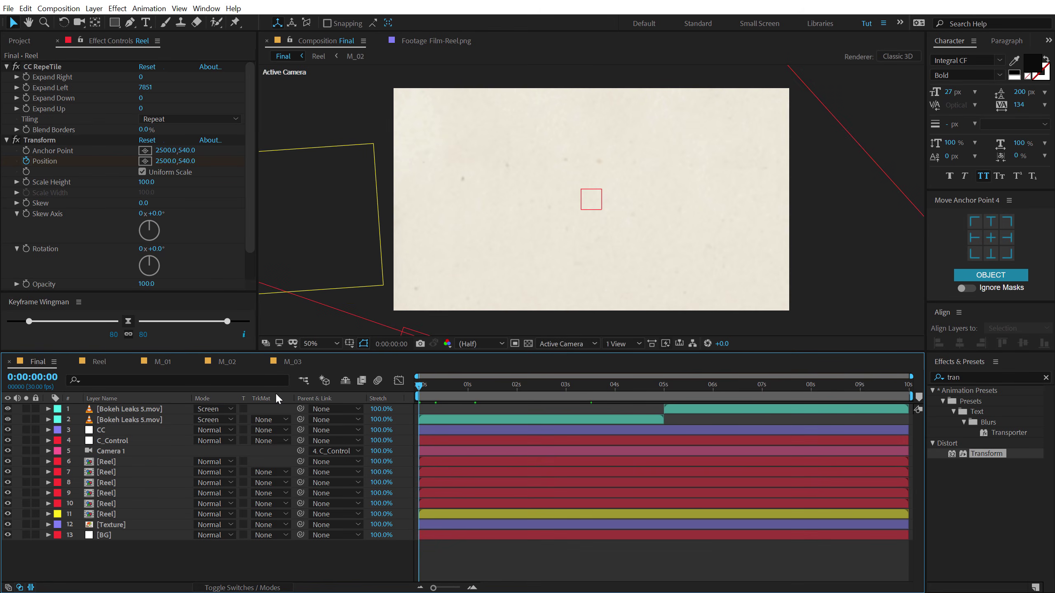
{"action": "key", "text": "space"}
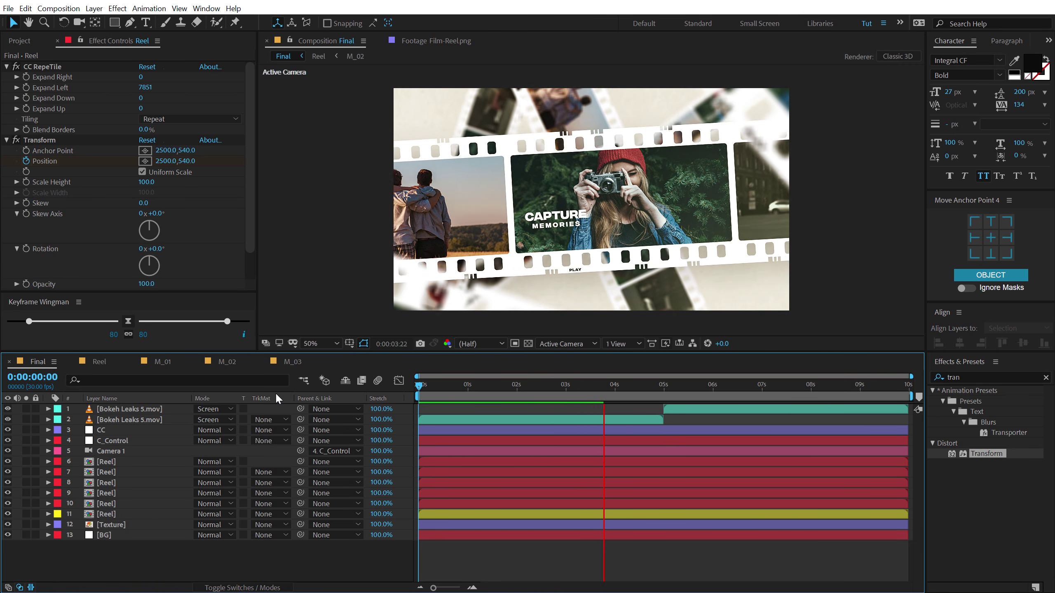
Examine the edge of the main reel's Friends Forever frame at 0:00:05:11 at 100% magnification.
{"action": "left_click", "coordinate": [258, 515]}
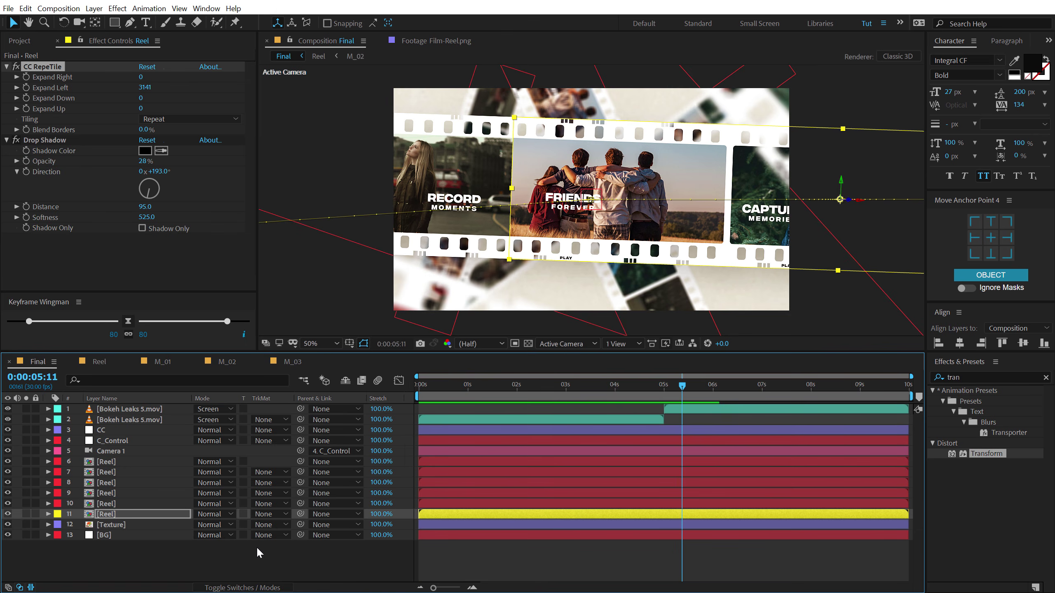
{"action": "left_click", "coordinate": [251, 549]}
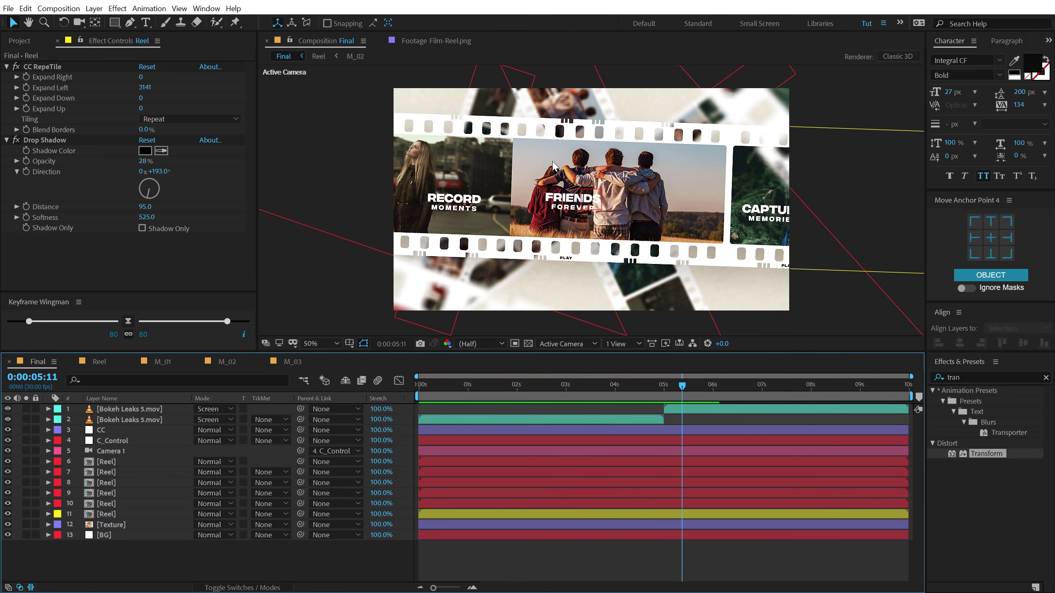
{"action": "scroll", "coordinate": [538, 162], "scroll_direction": "up", "scroll_amount": 3}
{"action": "scroll", "coordinate": [537, 163], "scroll_direction": "down", "scroll_amount": 1}
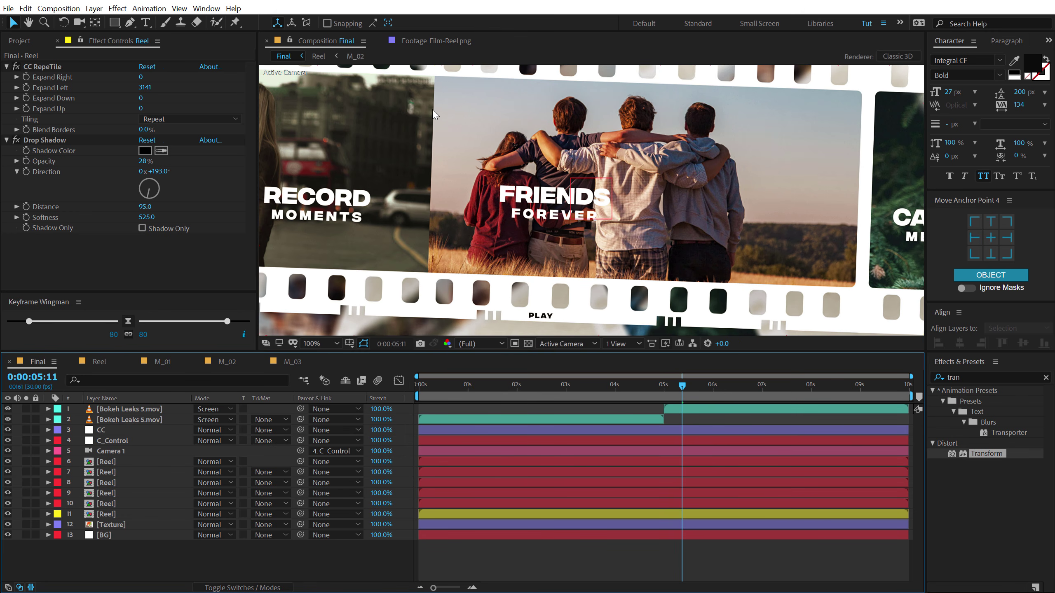
{"action": "left_click_drag", "start_coordinate": [480, 134], "coordinate": [432, 158]}
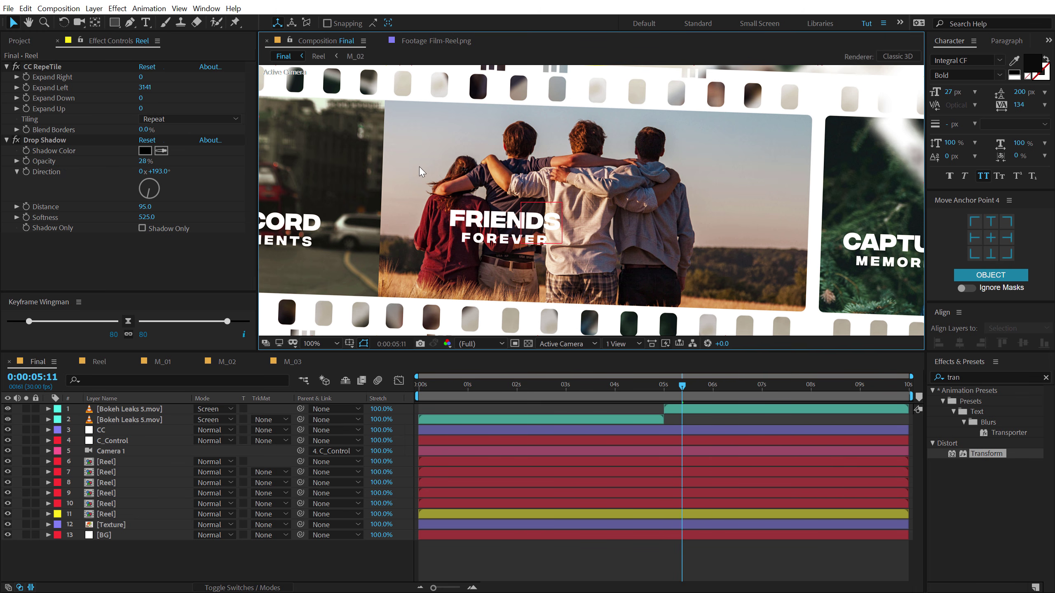
Set the Reel composition's width to 5116 px and check the repeated reel's seam in the Final composition.
{"action": "left_click", "coordinate": [100, 362]}
{"action": "left_click_drag", "start_coordinate": [640, 241], "coordinate": [612, 243]}
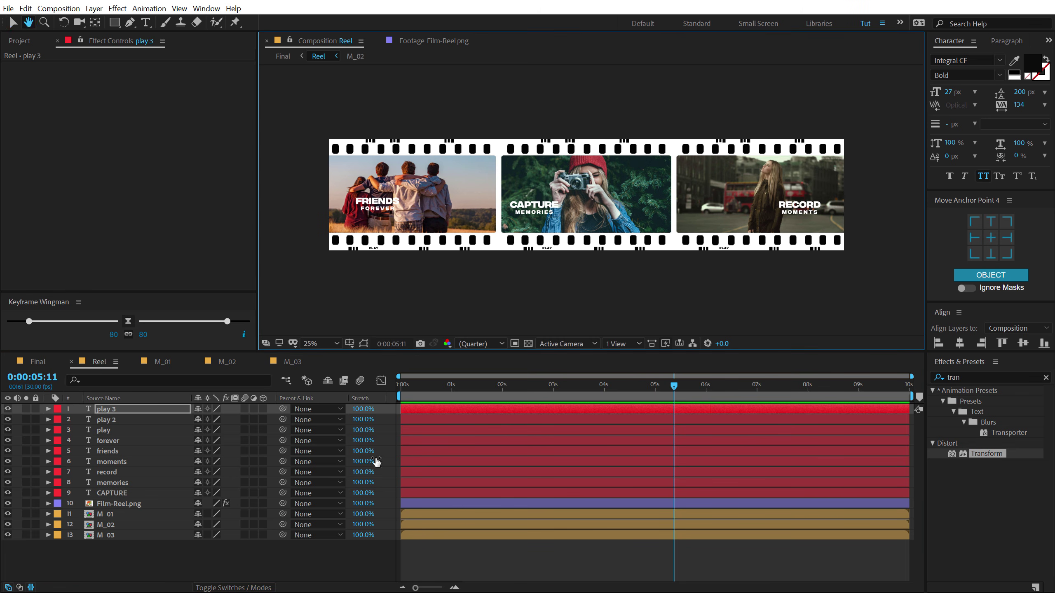
{"action": "left_click", "coordinate": [203, 559]}
{"action": "key", "text": "ctrl+k"}
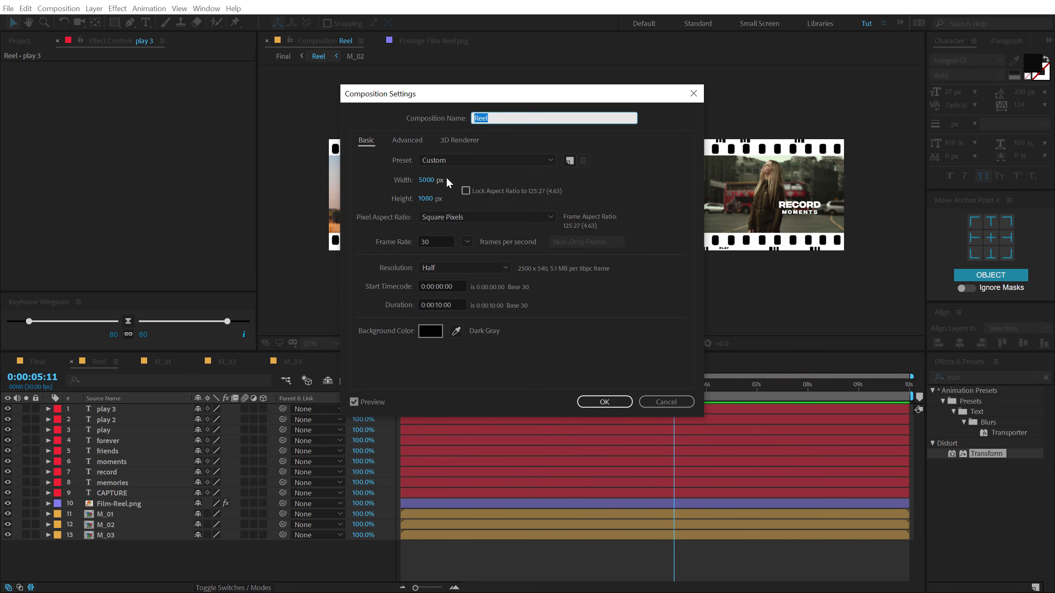
{"action": "left_click_drag", "start_coordinate": [427, 186], "coordinate": [439, 187]}
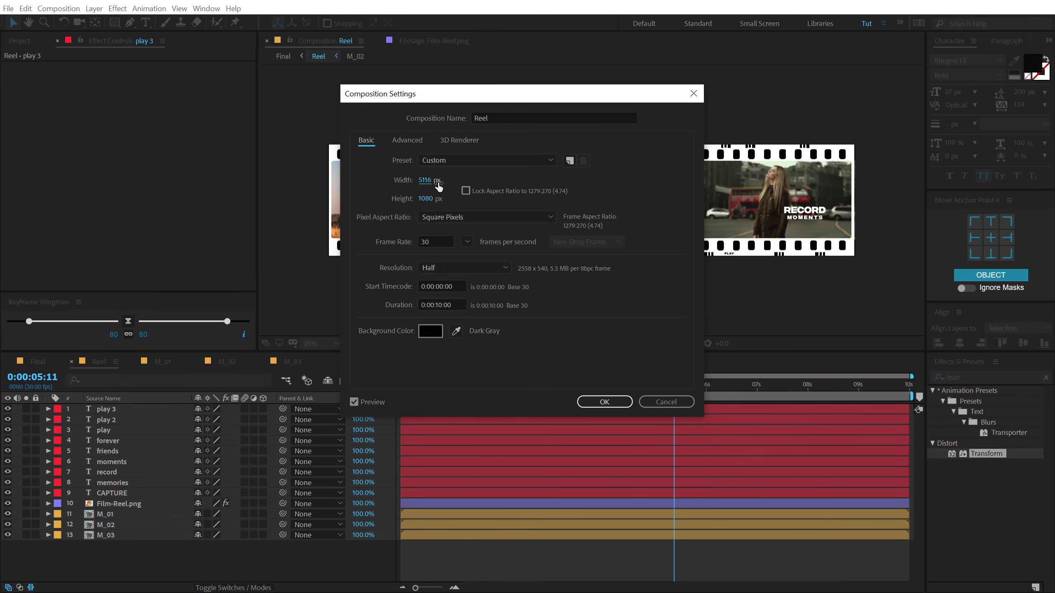
{"action": "left_click", "coordinate": [610, 402]}
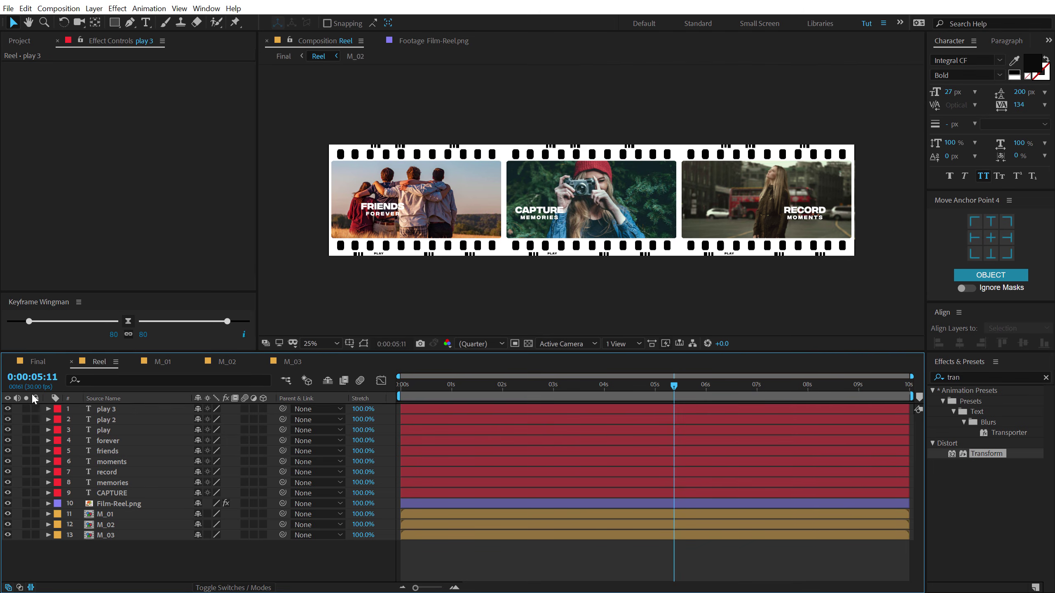
{"action": "left_click", "coordinate": [32, 362]}
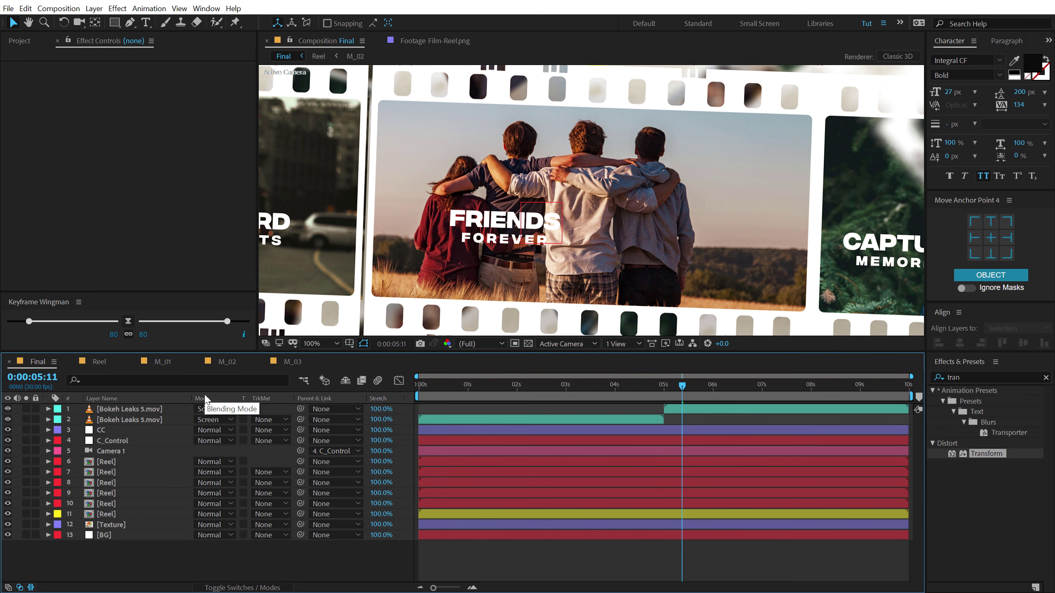
Examine the end of the film strip in the Reel composition and the bounds of layer M_03 against its frame.
{"action": "left_click", "coordinate": [107, 363]}
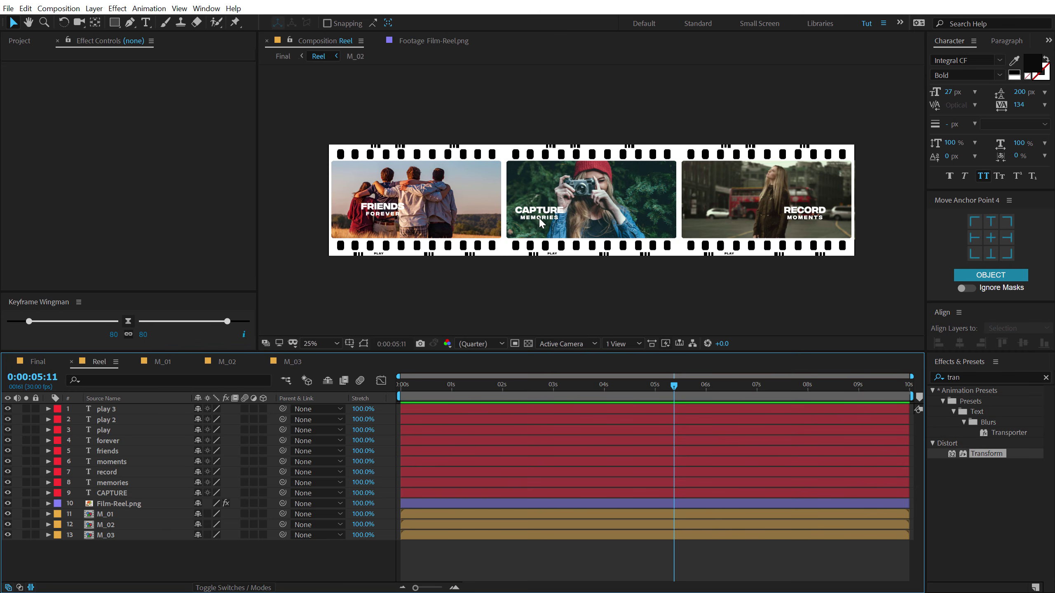
{"action": "scroll", "coordinate": [541, 217], "scroll_direction": "up", "scroll_amount": 1}
{"action": "scroll", "coordinate": [673, 208], "scroll_direction": "right", "scroll_amount": 3}
{"action": "scroll", "coordinate": [811, 198], "scroll_direction": "up", "scroll_amount": 2}
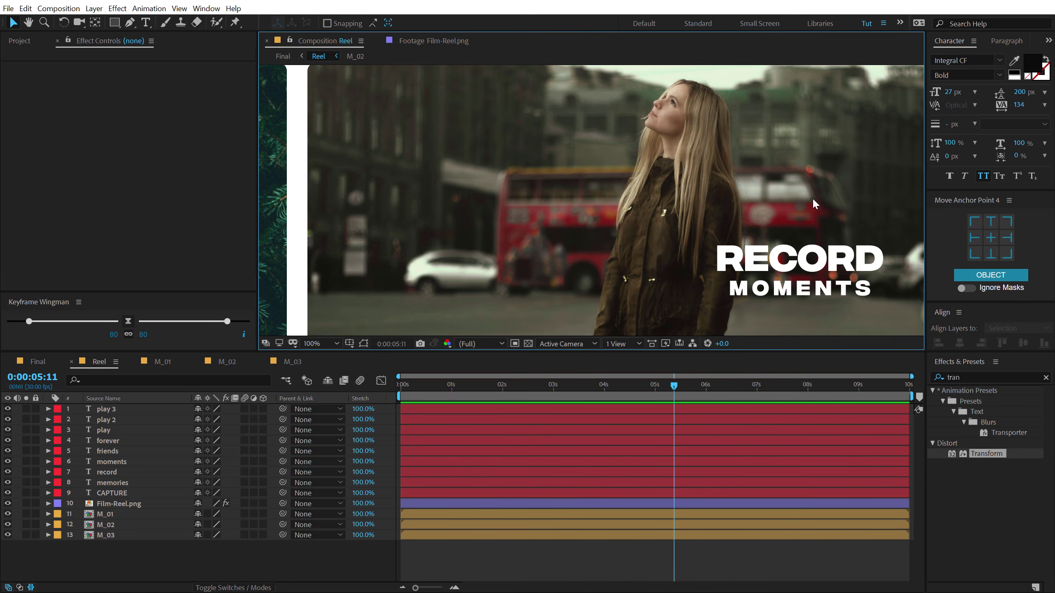
{"action": "left_click_drag", "start_coordinate": [812, 198], "coordinate": [477, 195]}
{"action": "key", "text": "comma"}
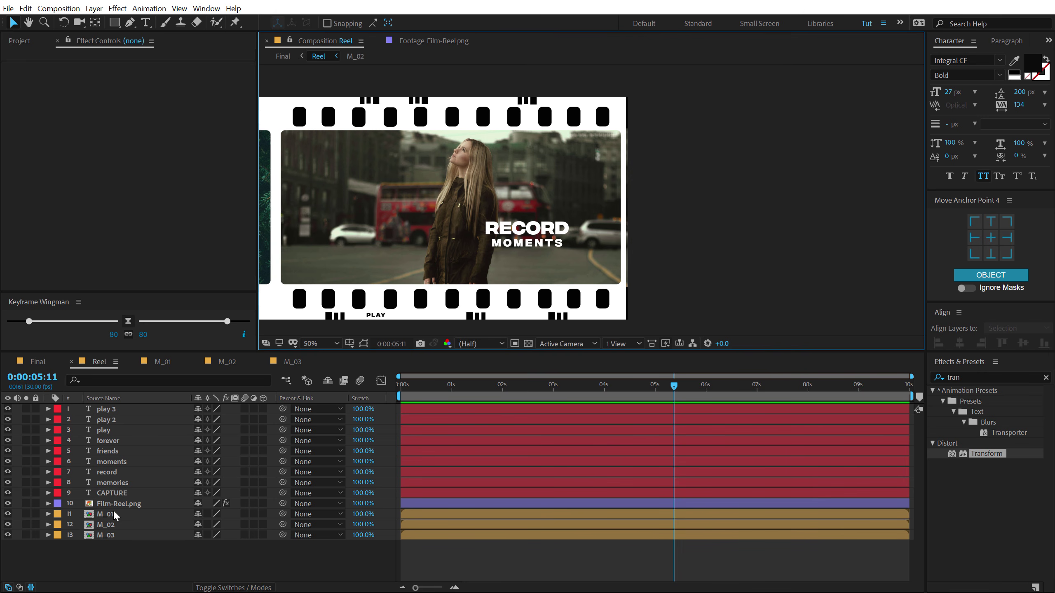
{"action": "left_click", "coordinate": [115, 533]}
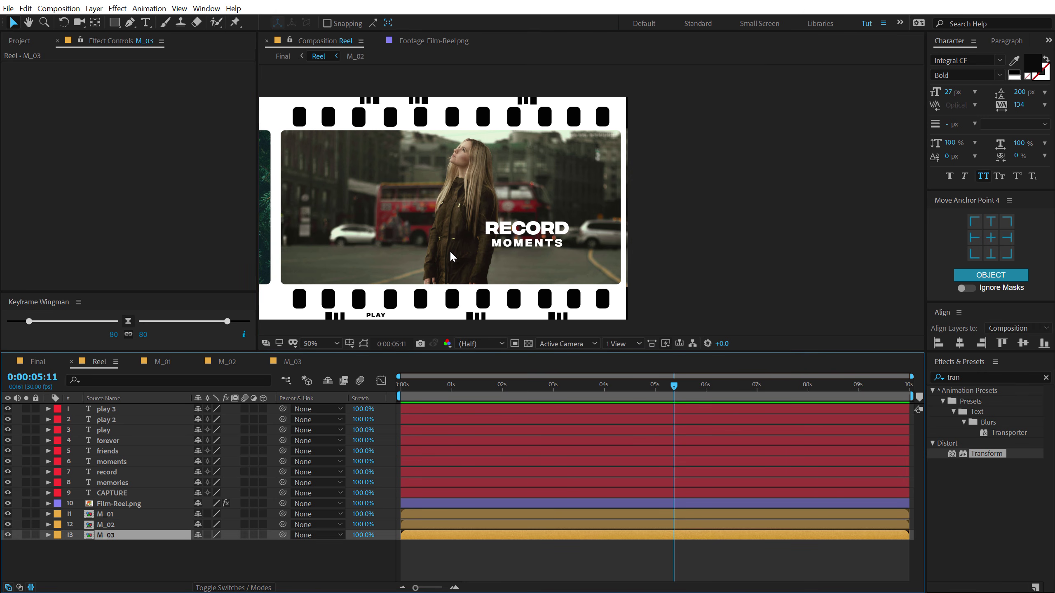
{"action": "key", "text": "ctrl+shift+h"}
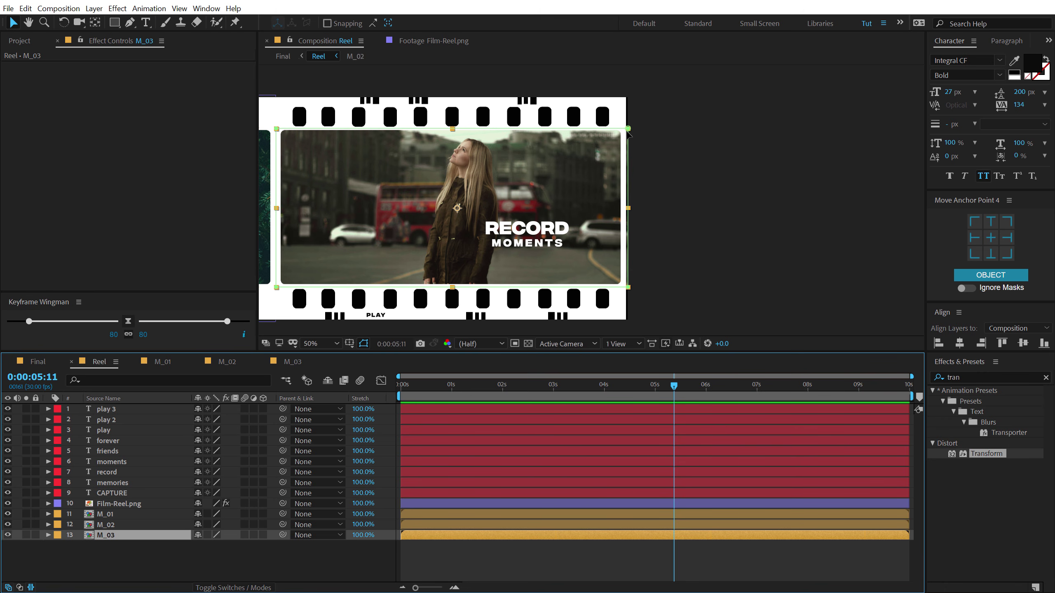
{"action": "left_click_drag", "start_coordinate": [674, 119], "coordinate": [585, 318]}
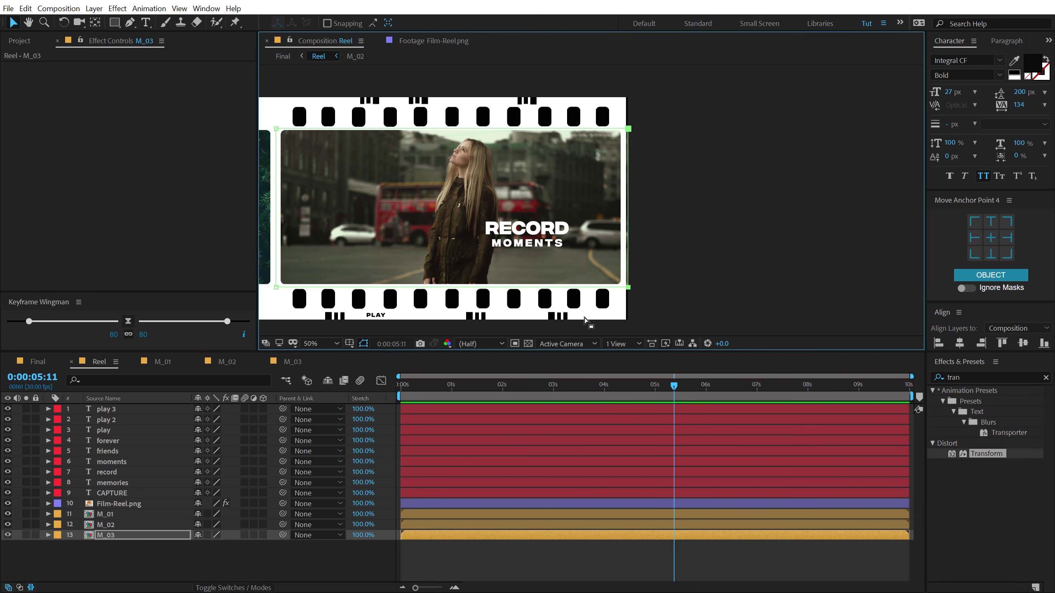
{"action": "double_click", "coordinate": [28, 22]}
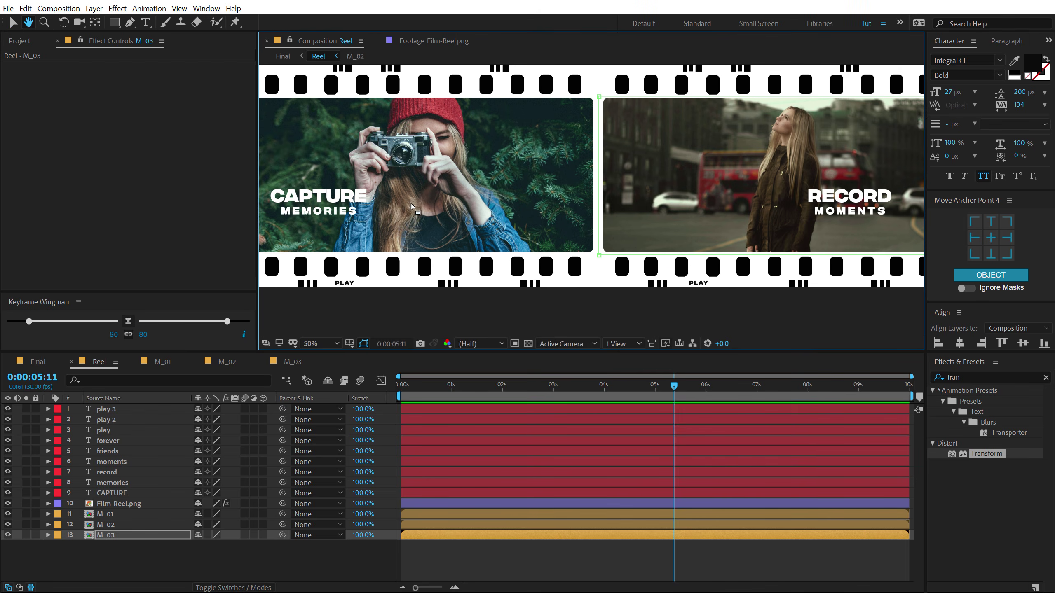
Move the left edge of layer M_02's mask slightly inward in the Reel composition and check the seam in the Final composition.
{"action": "key", "text": "v"}
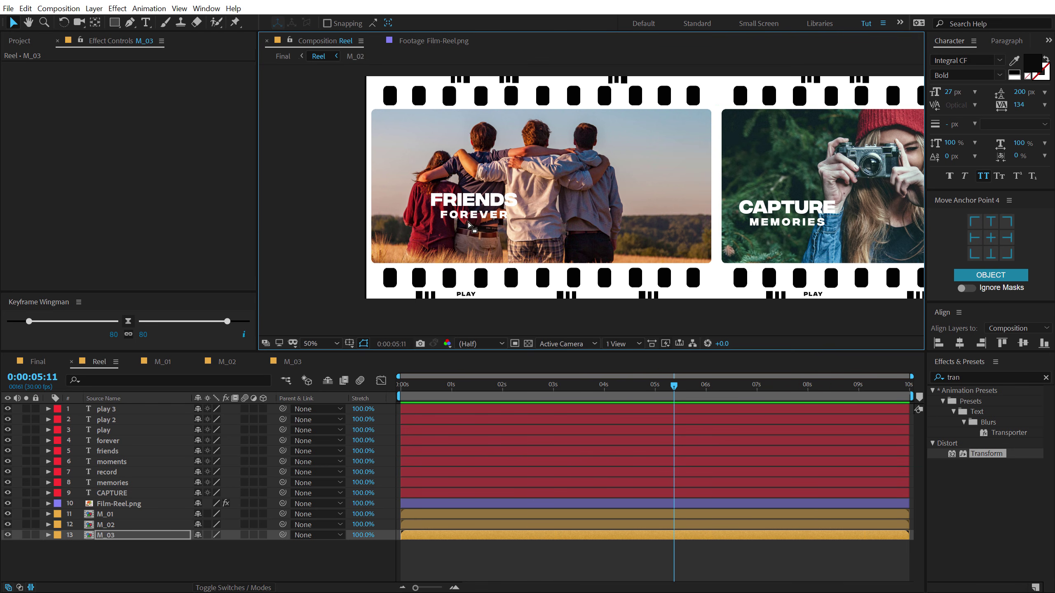
{"action": "left_click", "coordinate": [115, 526]}
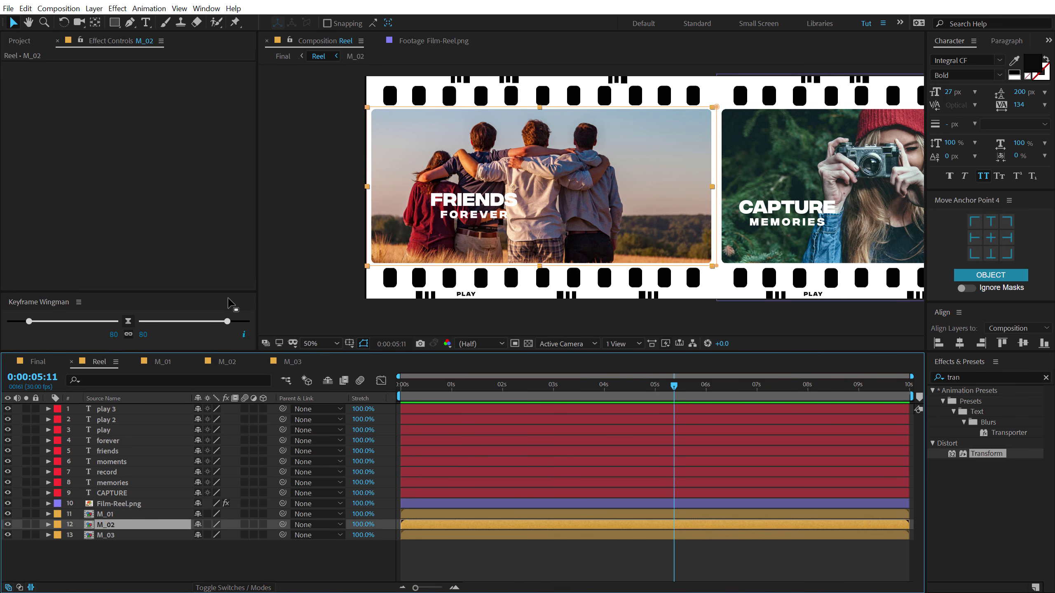
{"action": "key", "text": "m"}
{"action": "left_click", "coordinate": [100, 536]}
{"action": "left_click_drag", "start_coordinate": [338, 89], "coordinate": [382, 283]}
{"action": "key", "text": "shift+Right"}
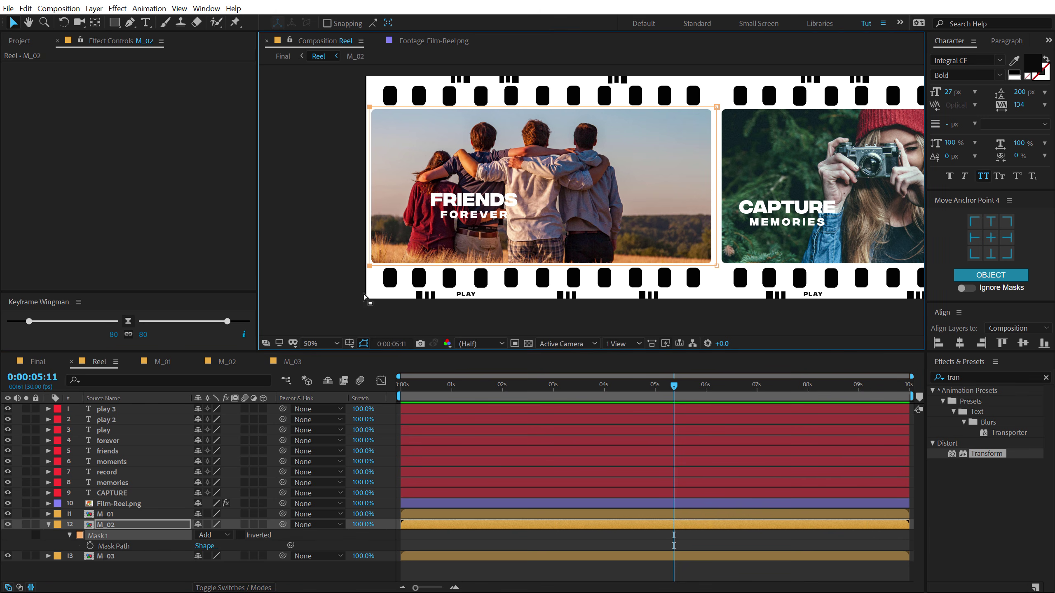
{"action": "left_click", "coordinate": [53, 365]}
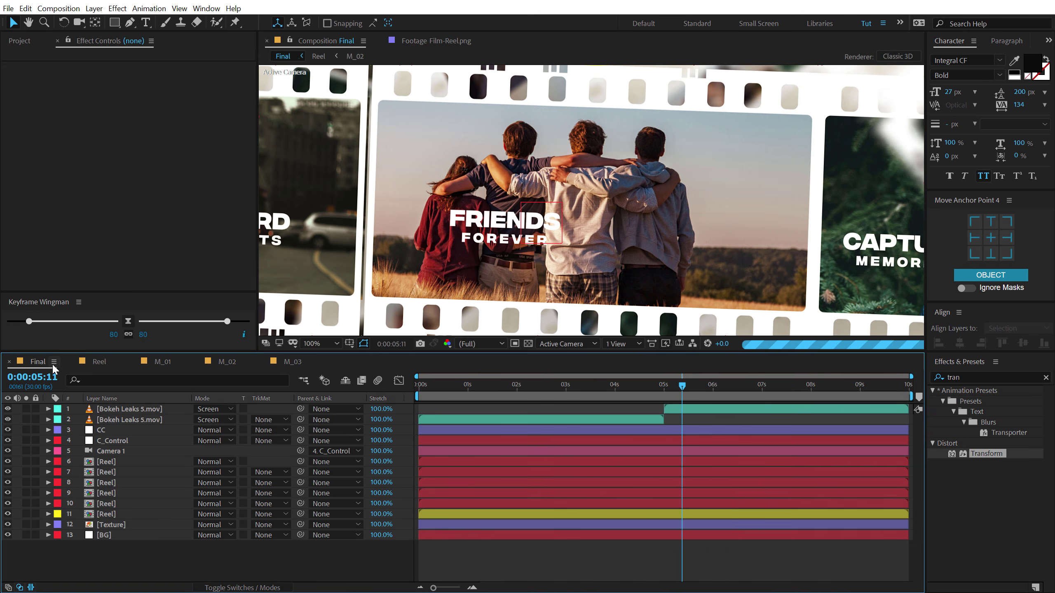
Set the Reel composition's width to 5098 px.
{"action": "left_click", "coordinate": [101, 365]}
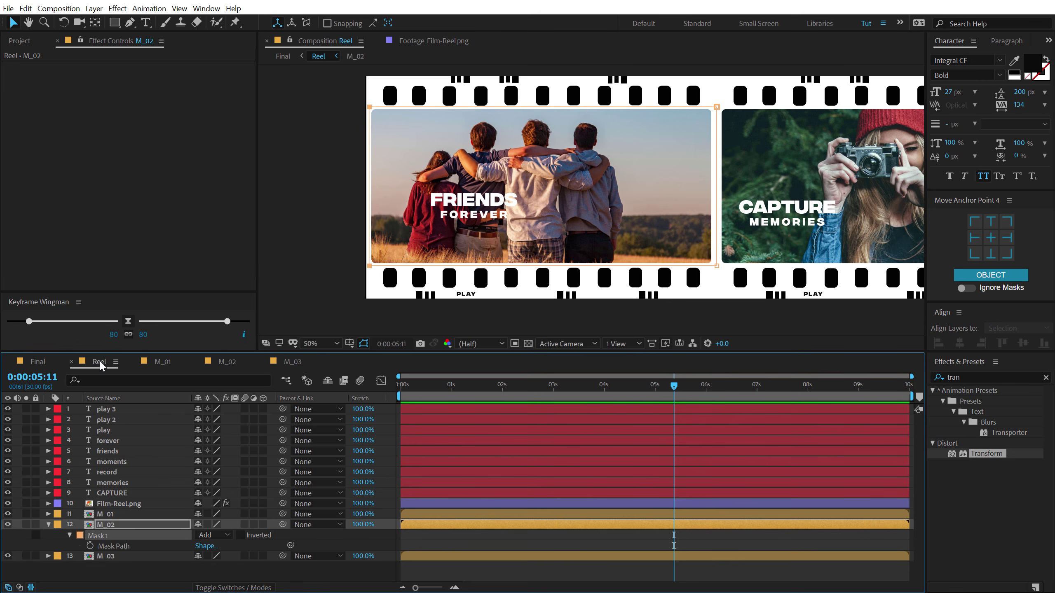
{"action": "scroll", "coordinate": [559, 194], "scroll_direction": "up", "scroll_amount": 2}
{"action": "left_click_drag", "start_coordinate": [558, 194], "coordinate": [683, 193]}
{"action": "key", "text": "v"}
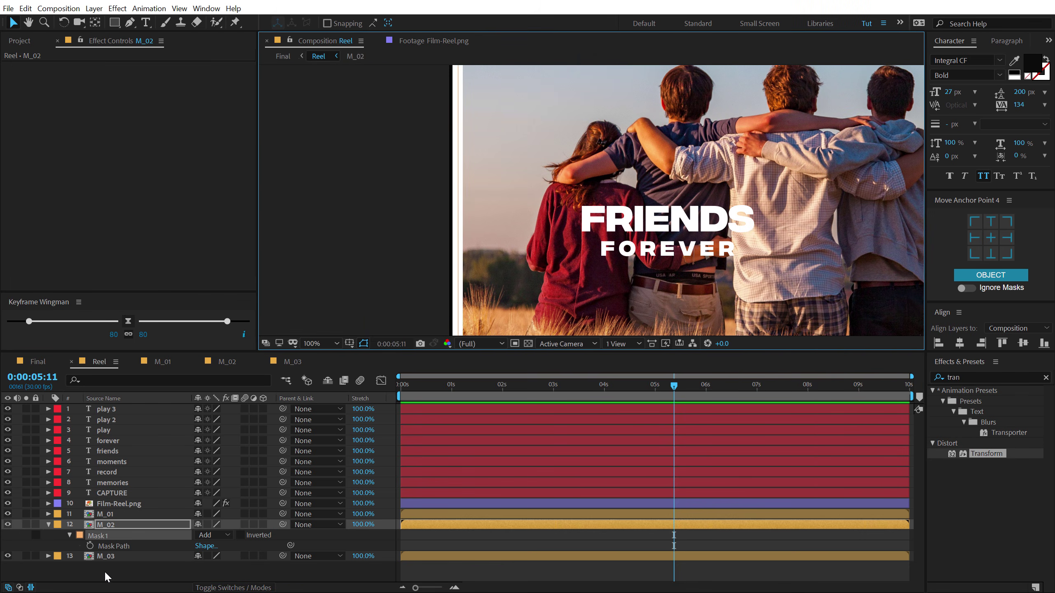
{"action": "left_click", "coordinate": [115, 577]}
{"action": "key", "text": "ctrl+k"}
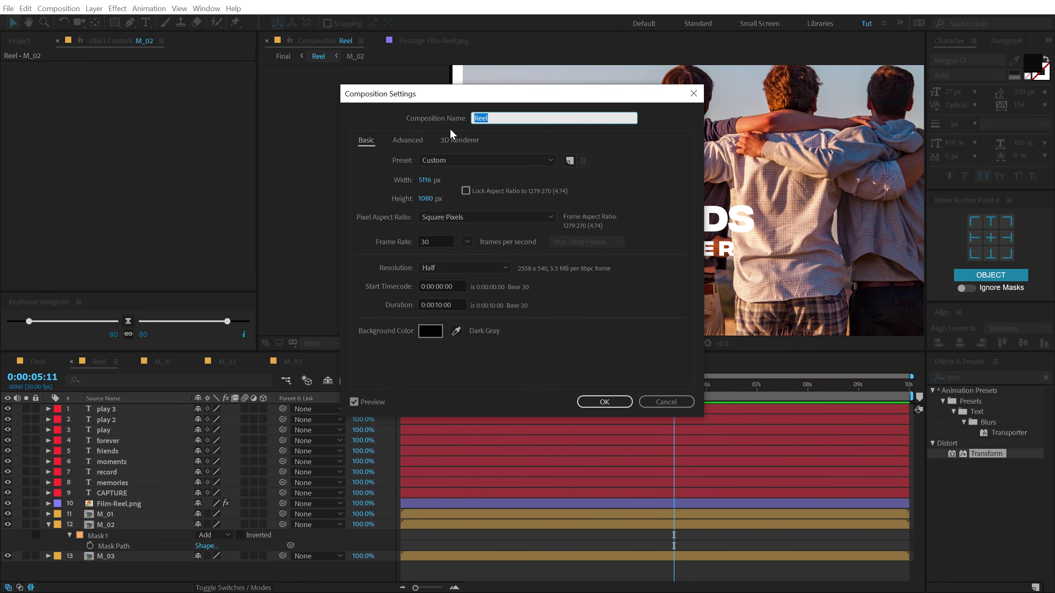
{"action": "left_click_drag", "start_coordinate": [210, 101], "coordinate": [104, 127]}
{"action": "left_click_drag", "start_coordinate": [68, 217], "coordinate": [62, 215]}
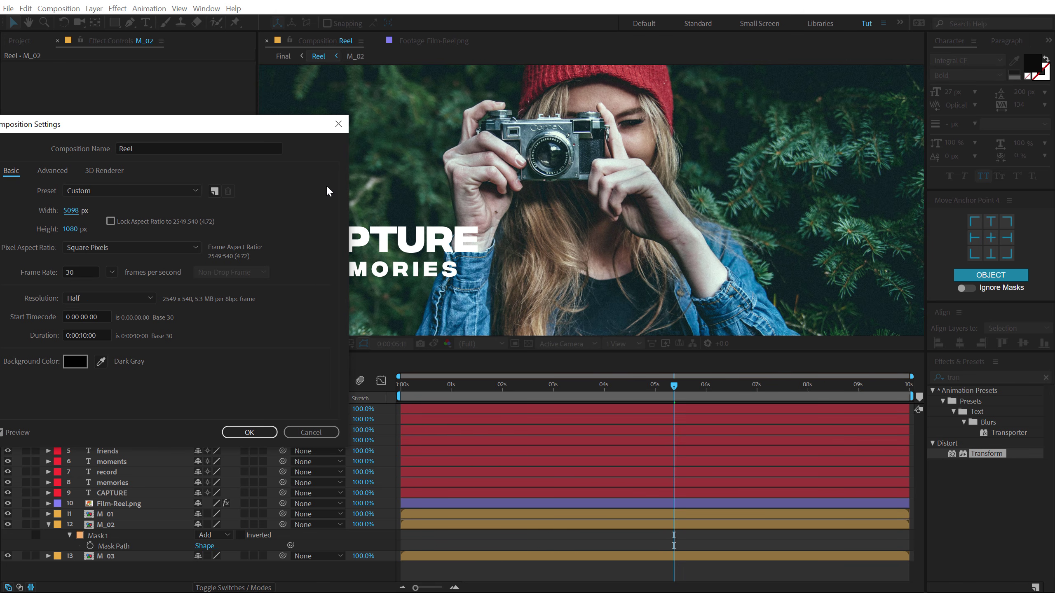
{"action": "left_click", "coordinate": [272, 435]}
Examine the film strip from its first frame to its far end in the Reel composition, and check the seam in Final.
{"action": "left_click_drag", "start_coordinate": [453, 226], "coordinate": [759, 227]}
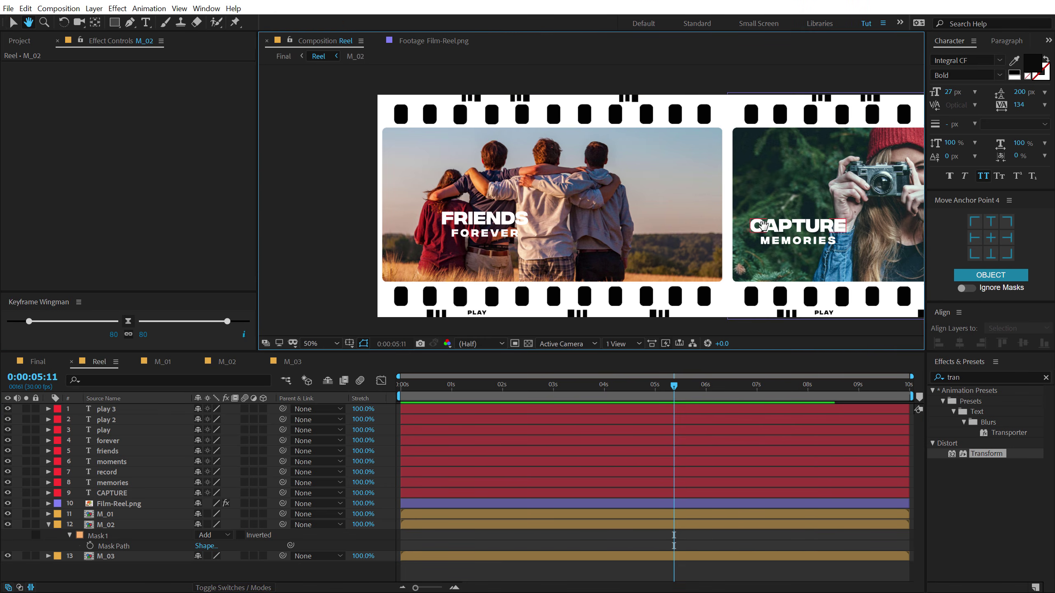
{"action": "key", "text": "period"}
{"action": "key", "text": "period"}
{"action": "left_click_drag", "start_coordinate": [386, 212], "coordinate": [352, 210]}
{"action": "left_click_drag", "start_coordinate": [795, 205], "coordinate": [372, 205]}
{"action": "left_click_drag", "start_coordinate": [864, 205], "coordinate": [469, 211]}
{"action": "left_click_drag", "start_coordinate": [758, 223], "coordinate": [708, 223]}
{"action": "left_click", "coordinate": [39, 362]}
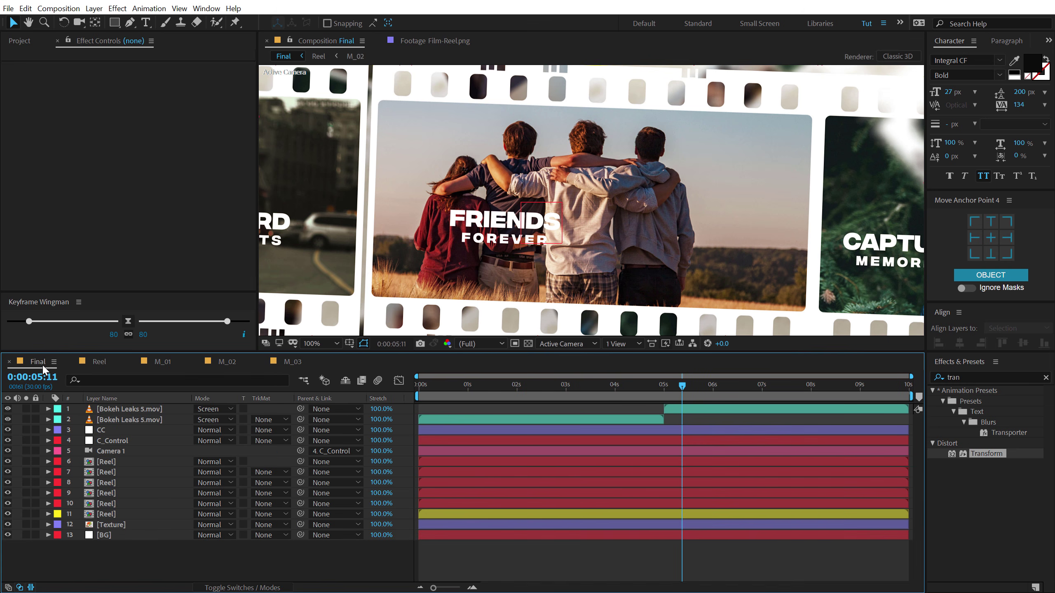